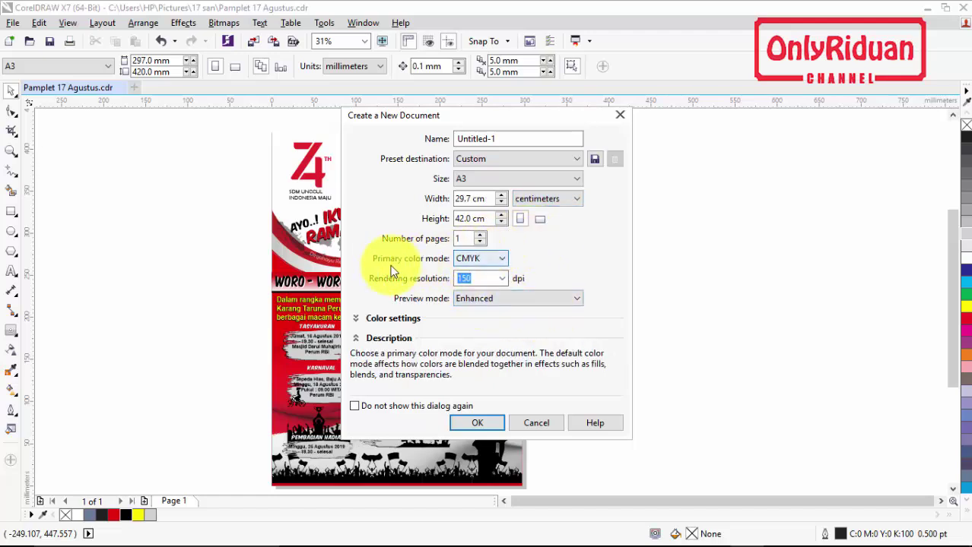
- Create a new A3 portrait CMYK document named Pamplet 17san with a 300 dpi rendering resolution
click(504, 279)
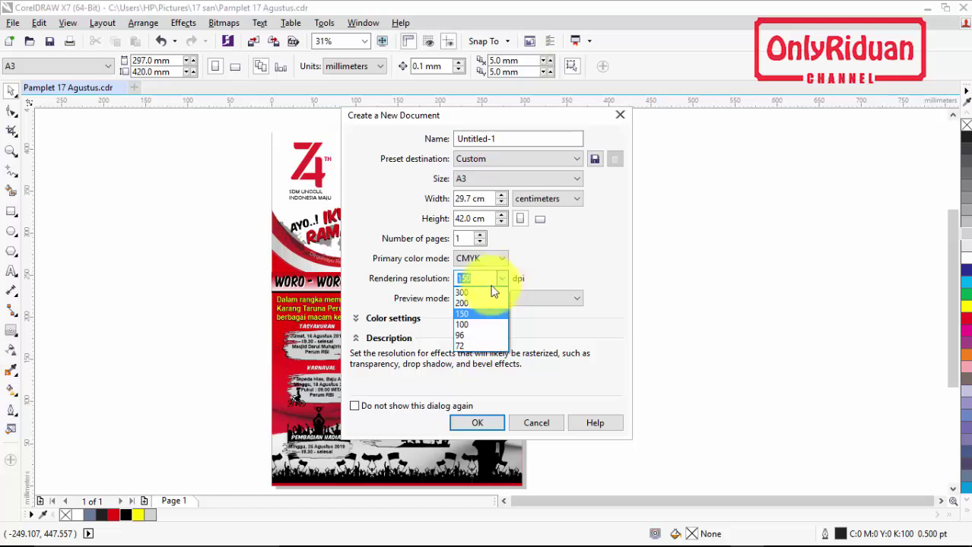
click(471, 313)
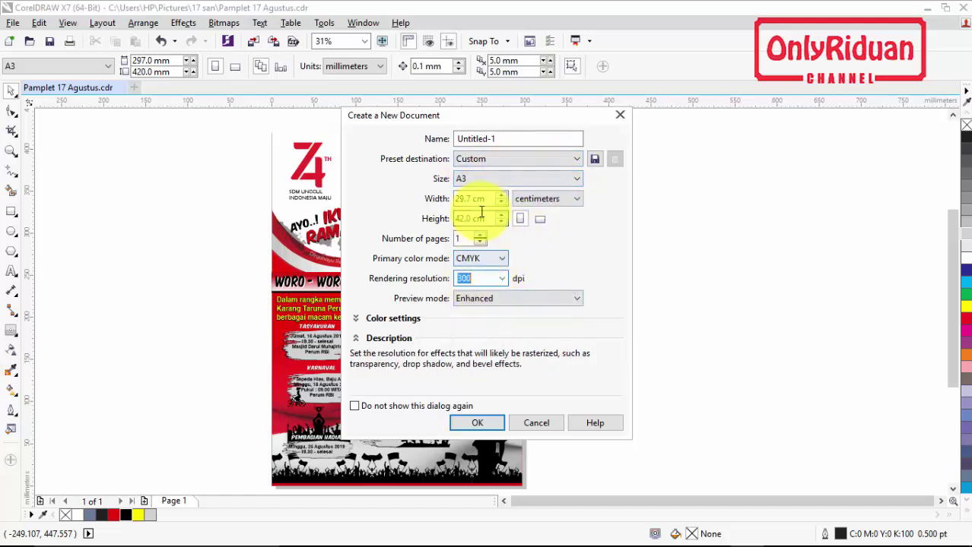
drag(505, 138, 437, 137)
text(Pamplet 17san)
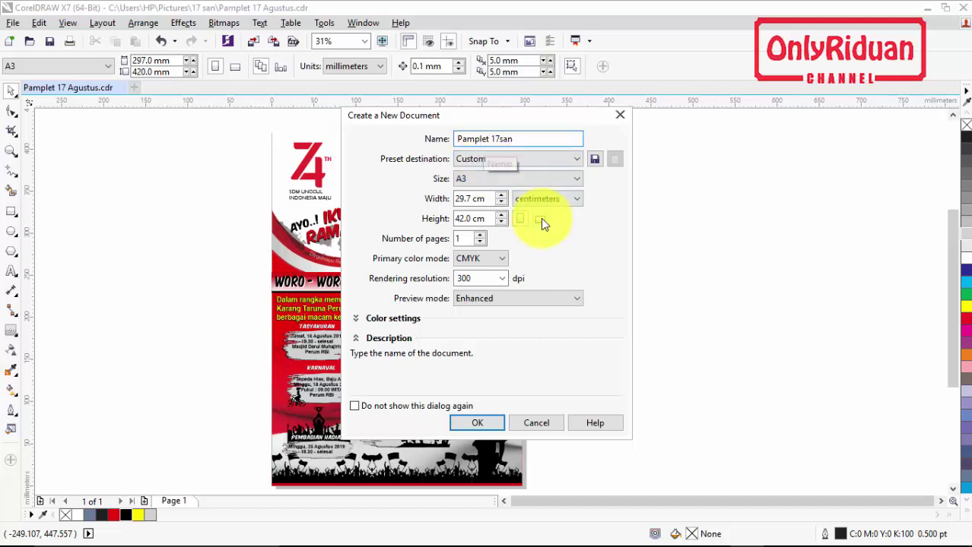
click(477, 424)
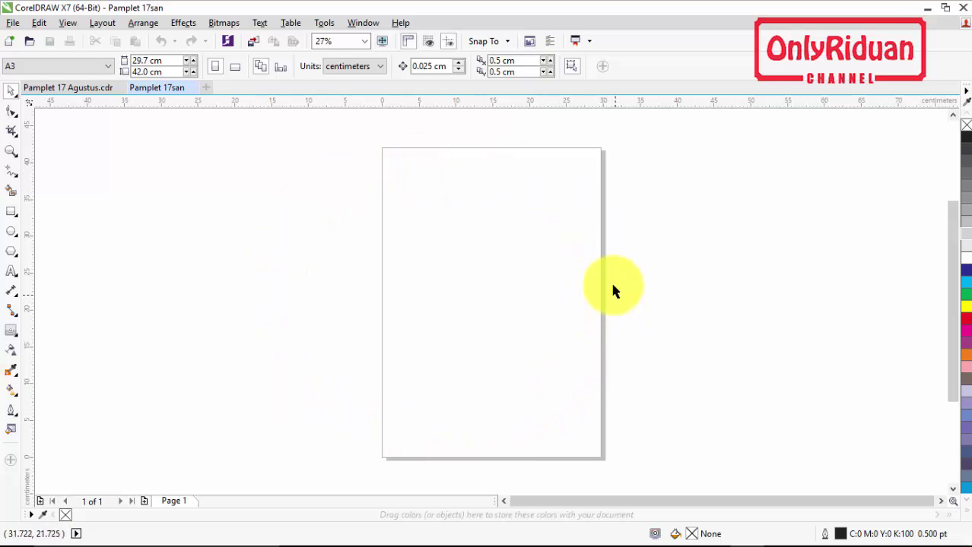
click(83, 65)
click(84, 65)
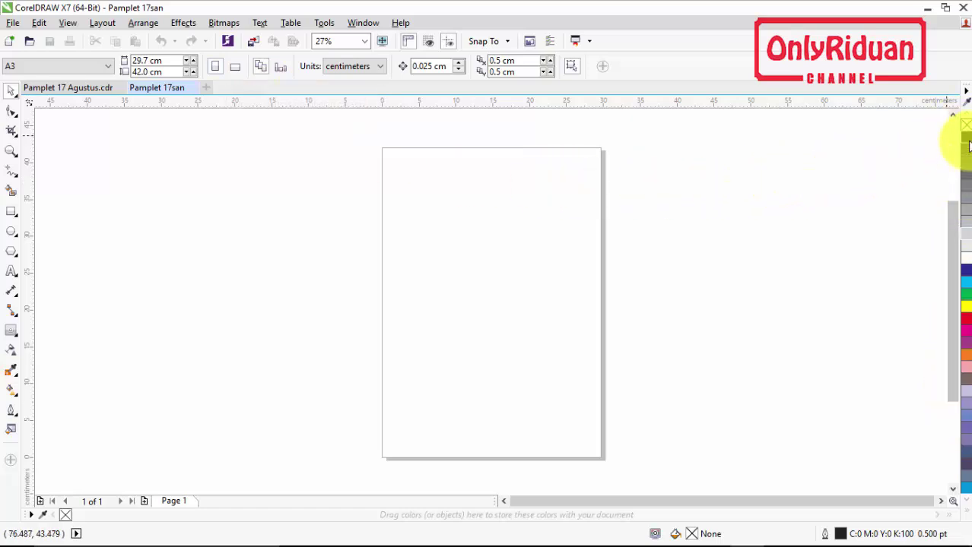
click(363, 23)
mouse_move(387, 194)
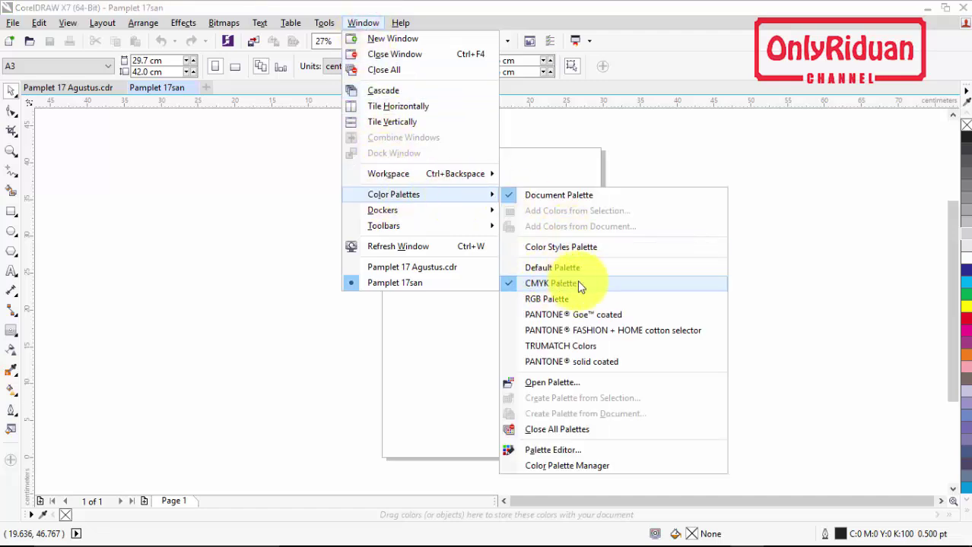
click(651, 152)
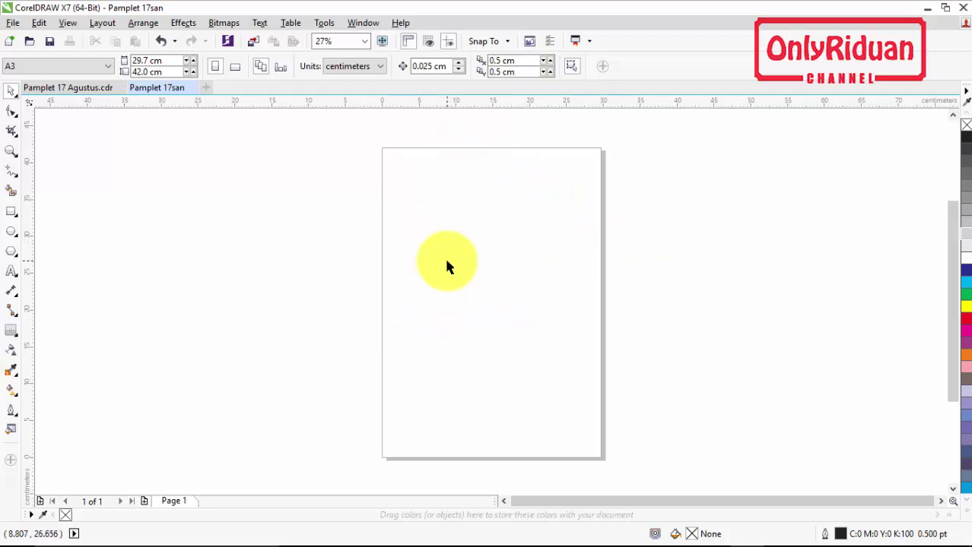
- Draw a page-sized 29.7 × 42 cm rectangle as the flyer's frame and deselect it
double_click(12, 212)
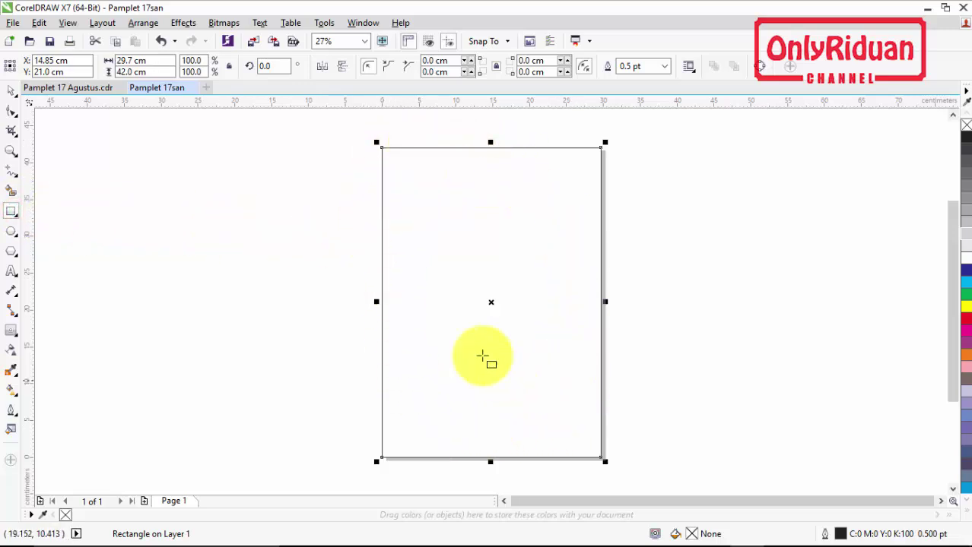
key(space)
click(317, 196)
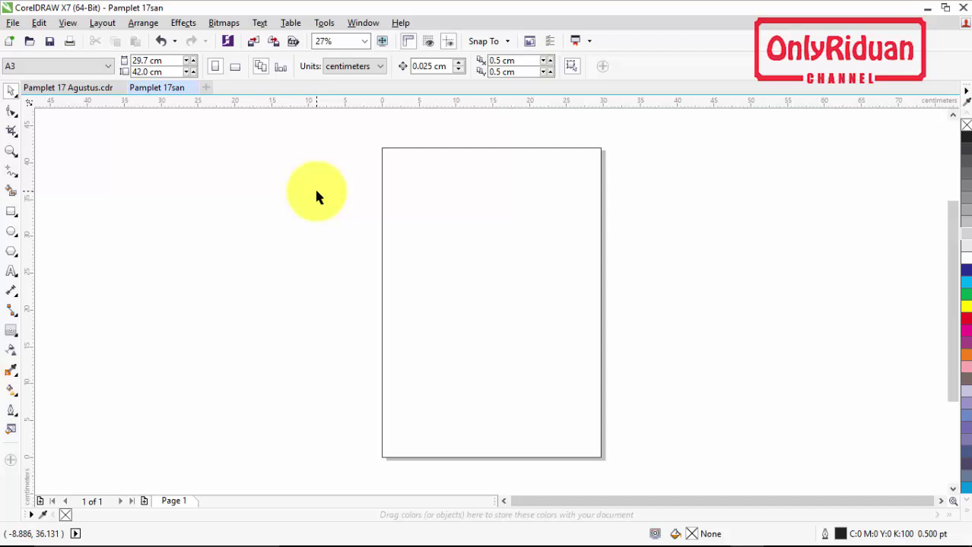
- Import the CorelDRAW file Bendera Bentuk Pita and place the ribbon across the full page width in the upper part
click(13, 23)
click(63, 243)
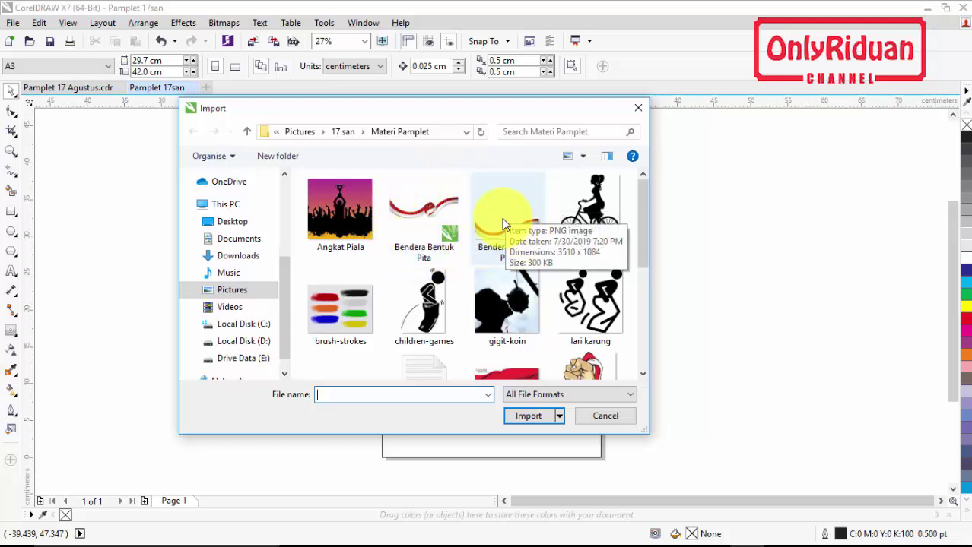
click(410, 209)
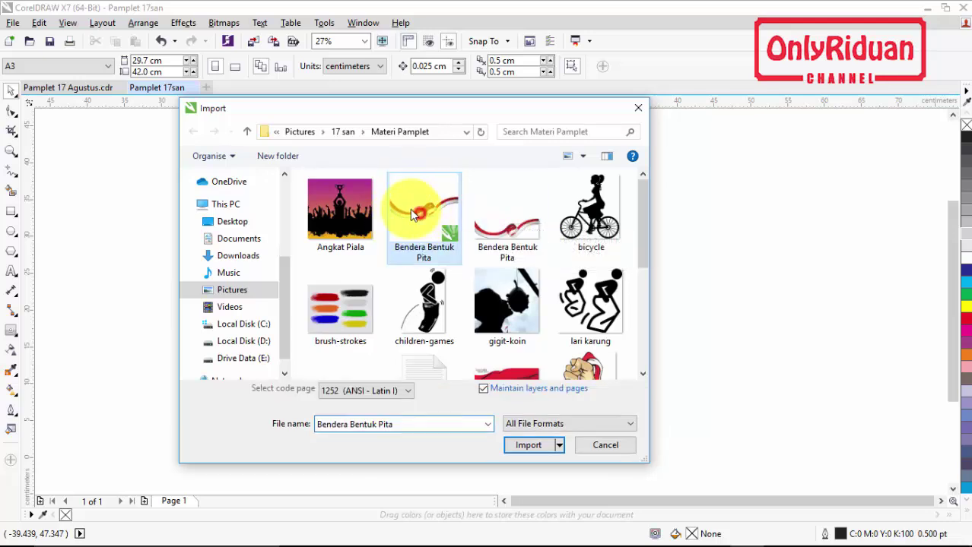
click(525, 445)
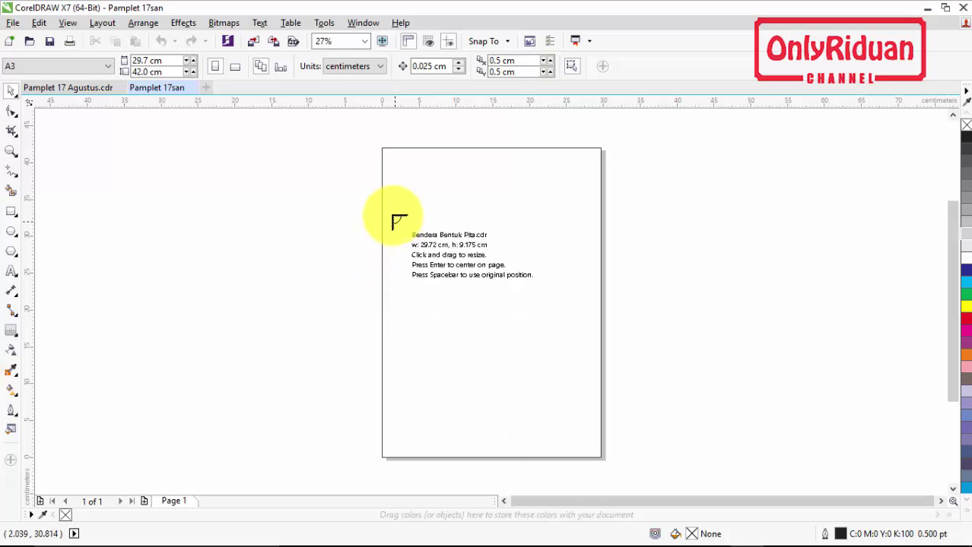
drag(383, 189, 602, 275)
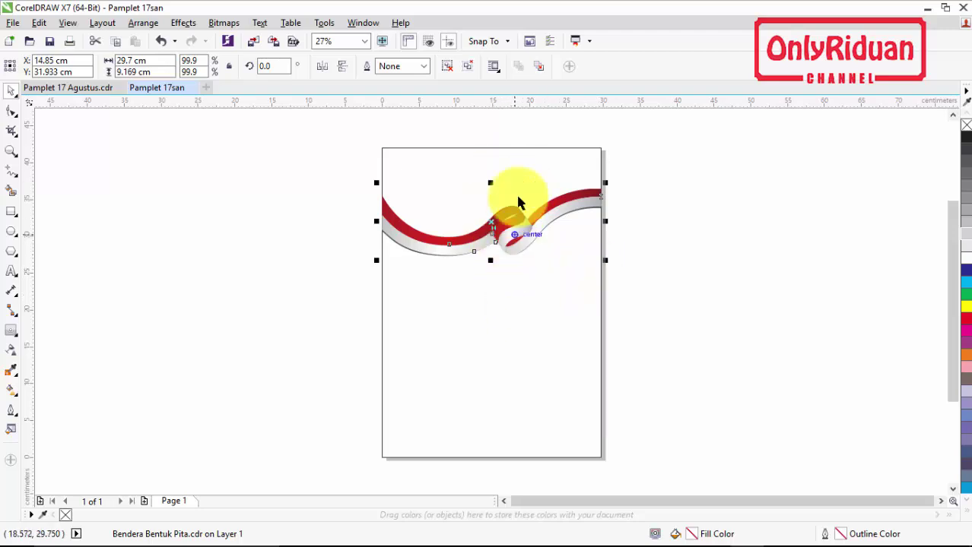
- Compare with the finished flyer in Pamplet 17 Agustus.cdr and nudge the ribbon in Pamplet 17san down about 1.3 cm
click(81, 90)
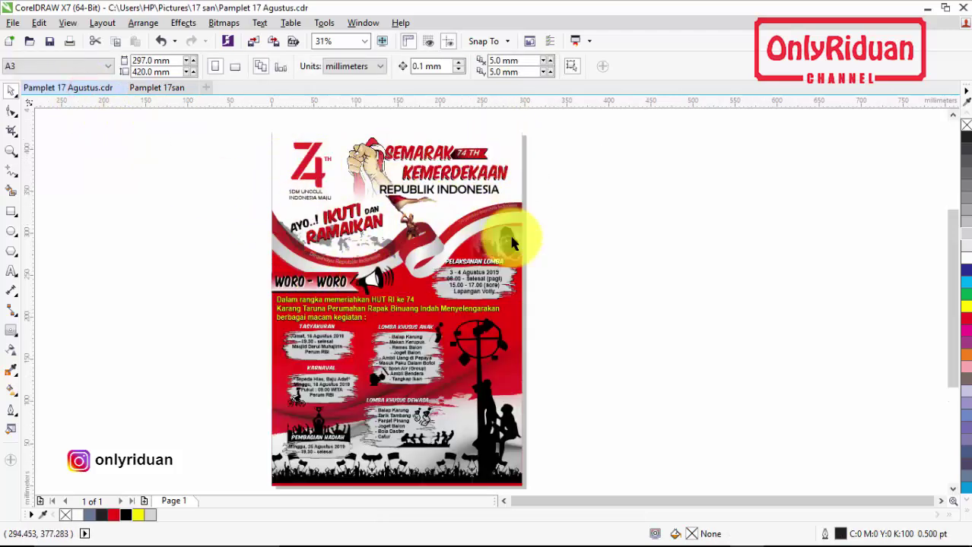
click(156, 90)
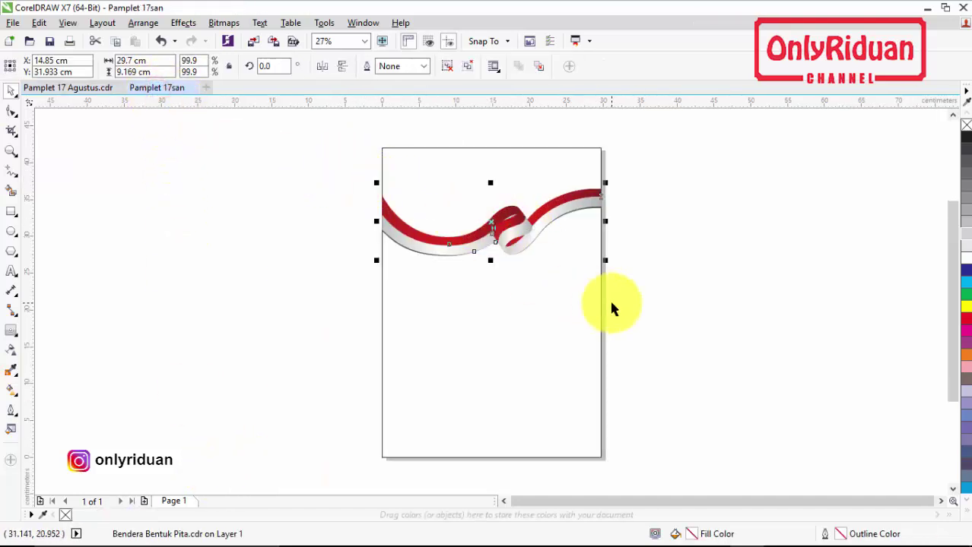
key(Down)
key(Down)
key(Down)
key(Down)
key(Down)
key(Down)
key(Down)
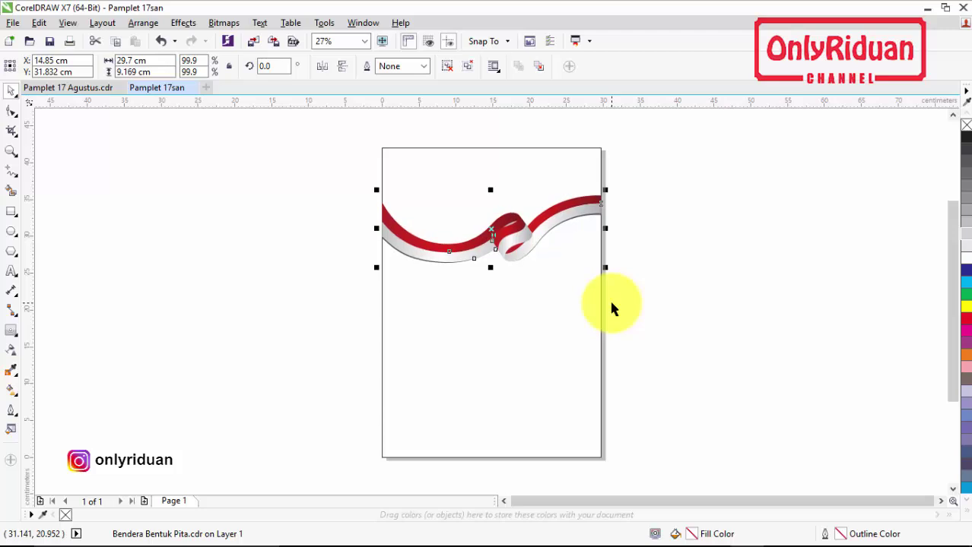
key(Down)
key(Down)
click(683, 256)
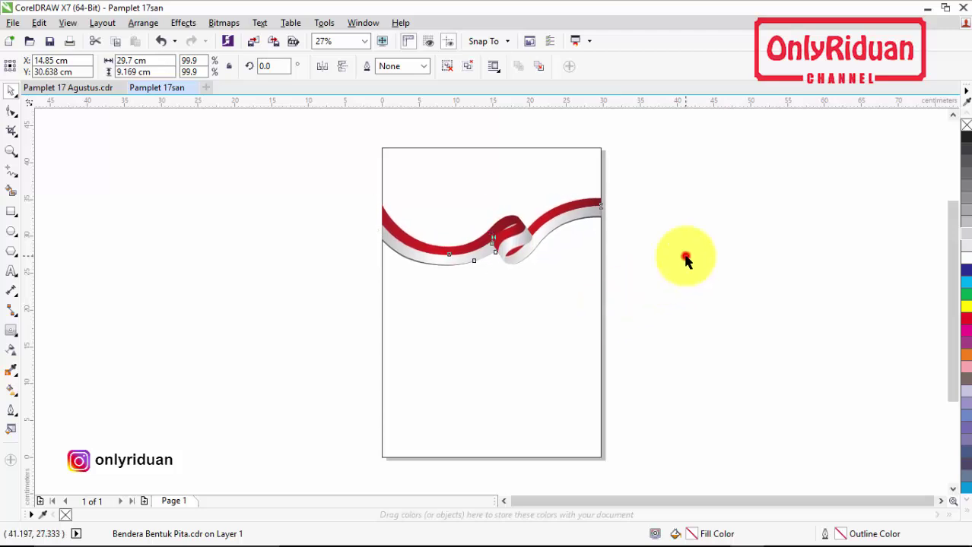
click(516, 245)
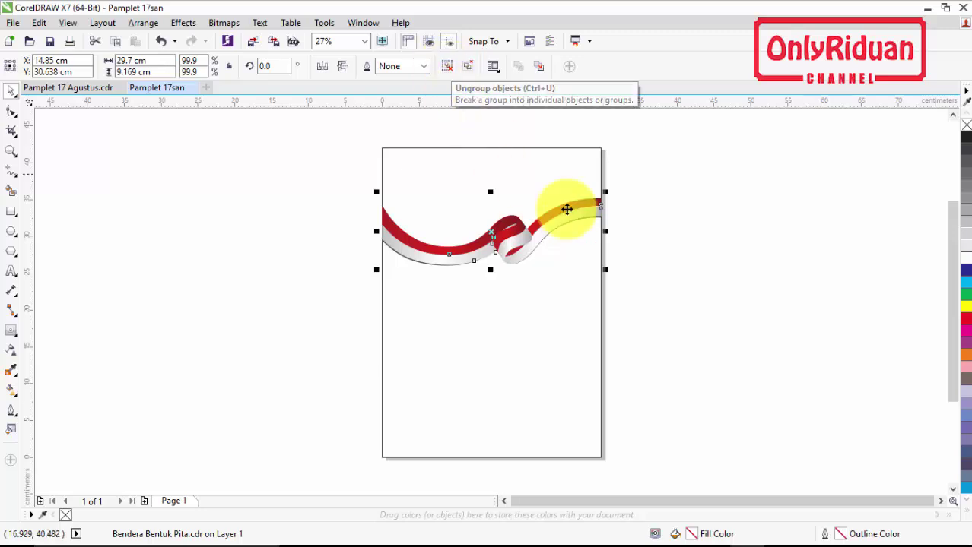
click(661, 256)
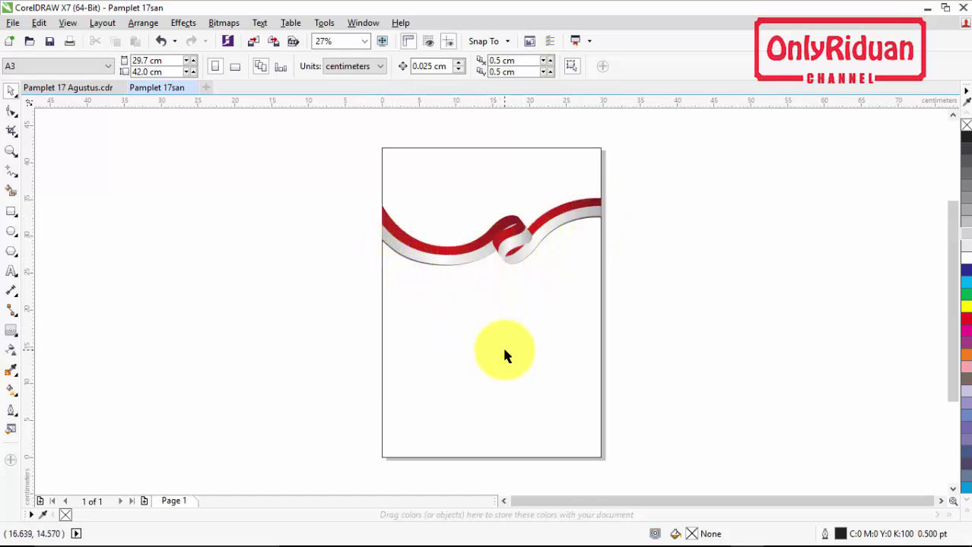
- Use Smart Fill to create a filled shape covering the page area below the ribbon
click(12, 191)
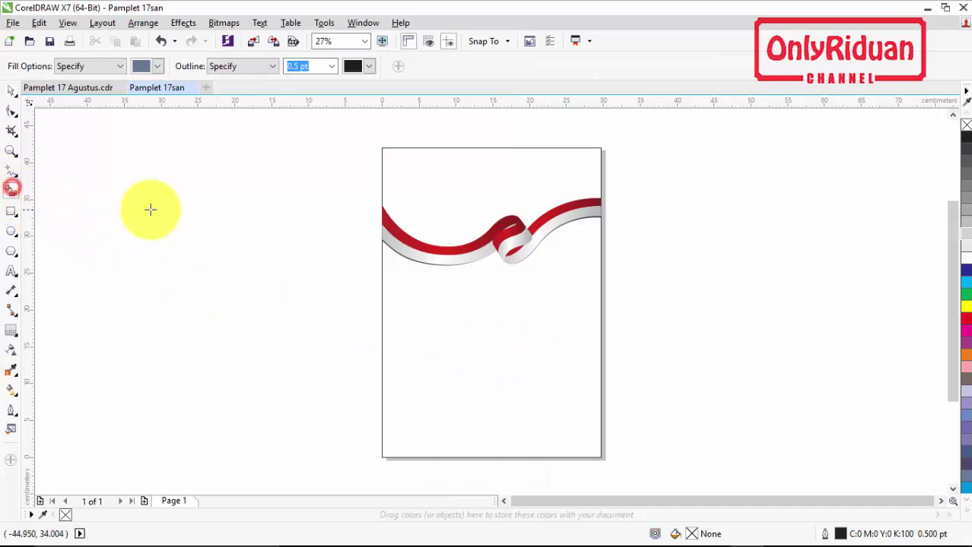
click(472, 315)
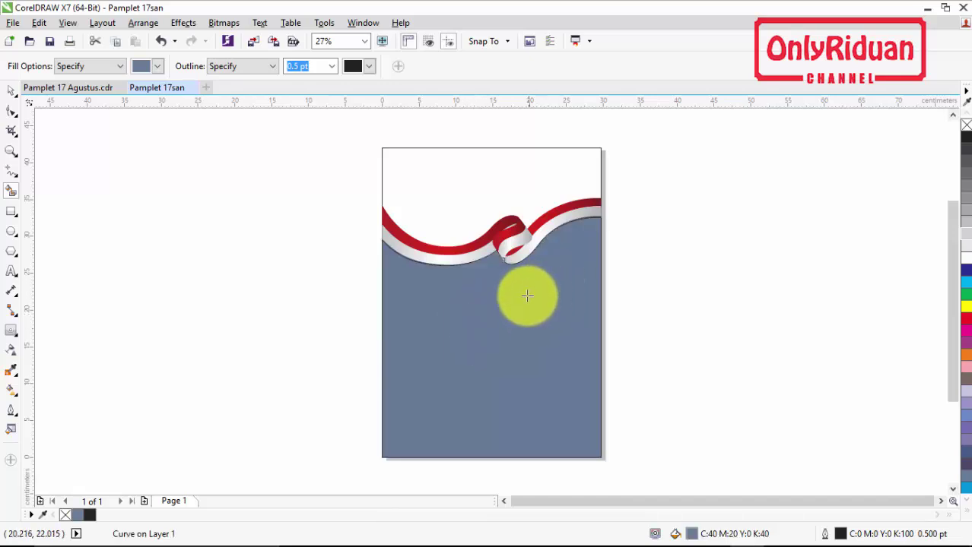
click(9, 92)
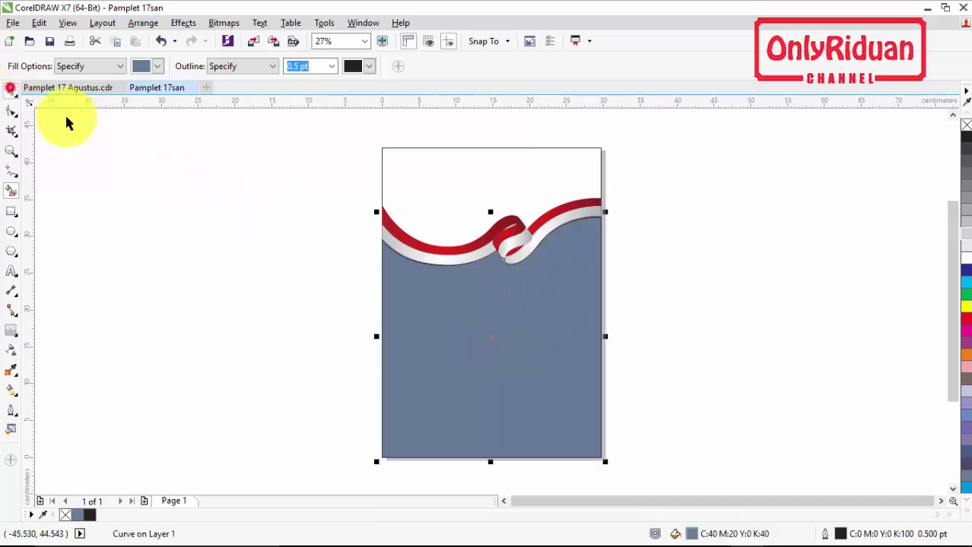
- Check the ribbon's lower edge up close and recolor the shape below it red (C0 M100 Y100 K0)
click(414, 242)
scroll(393, 244, up, 2)
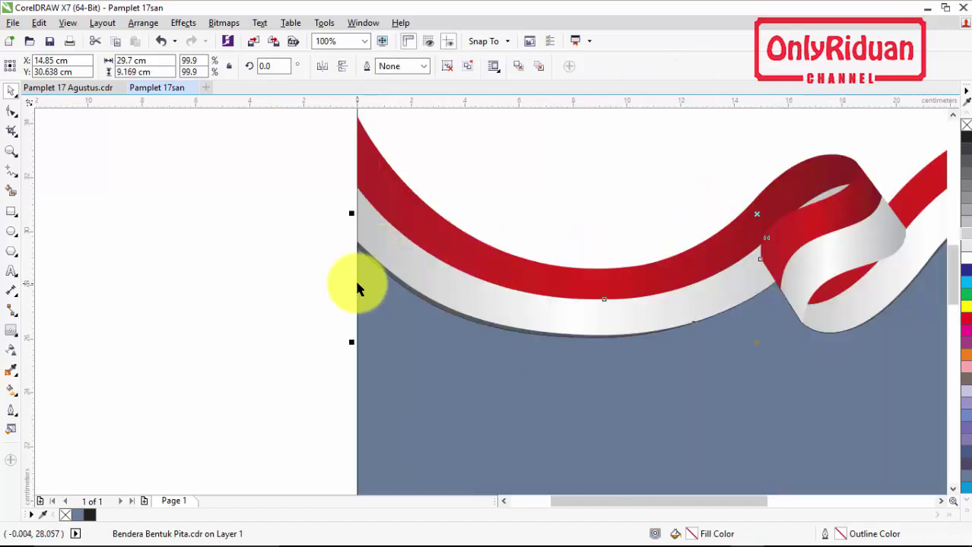
scroll(358, 283, down, 1)
scroll(360, 284, down, 1)
click(580, 283)
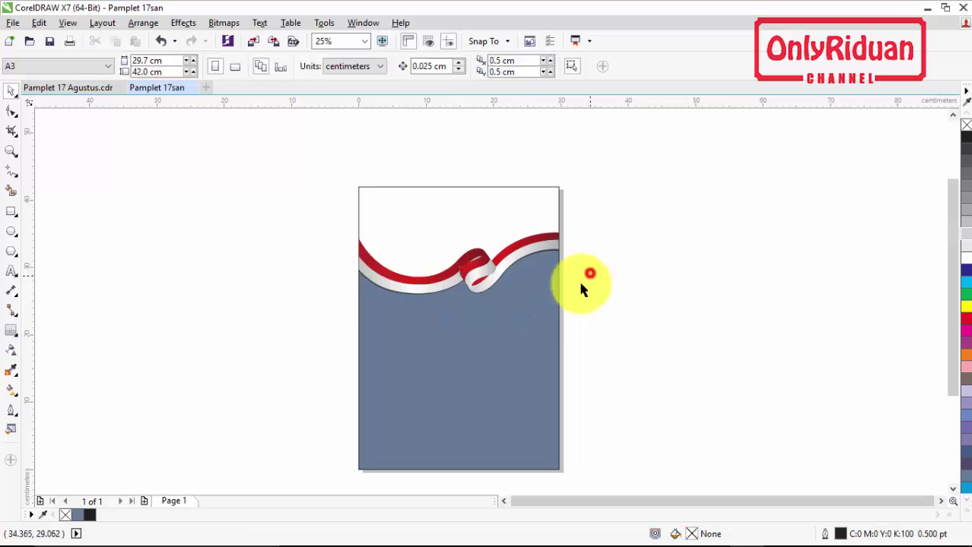
click(536, 310)
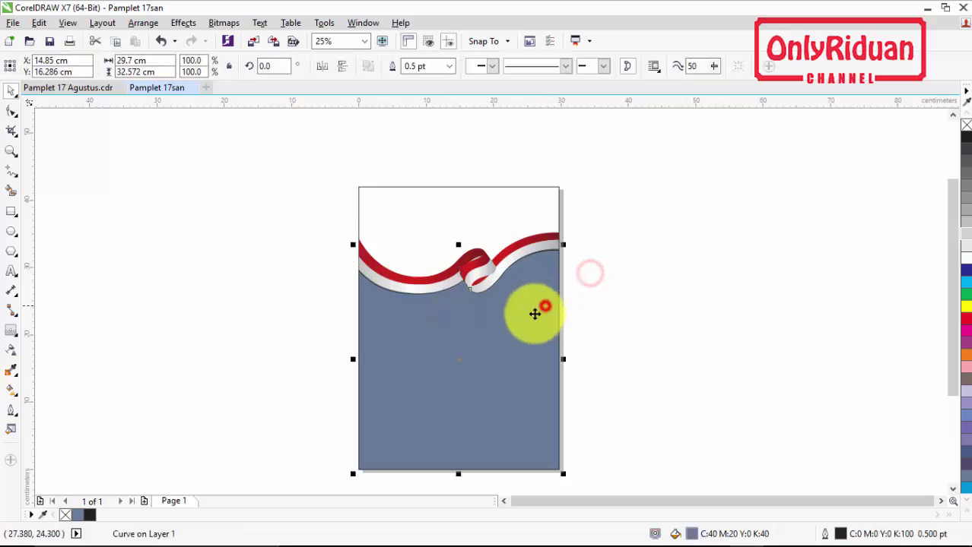
click(965, 319)
click(719, 328)
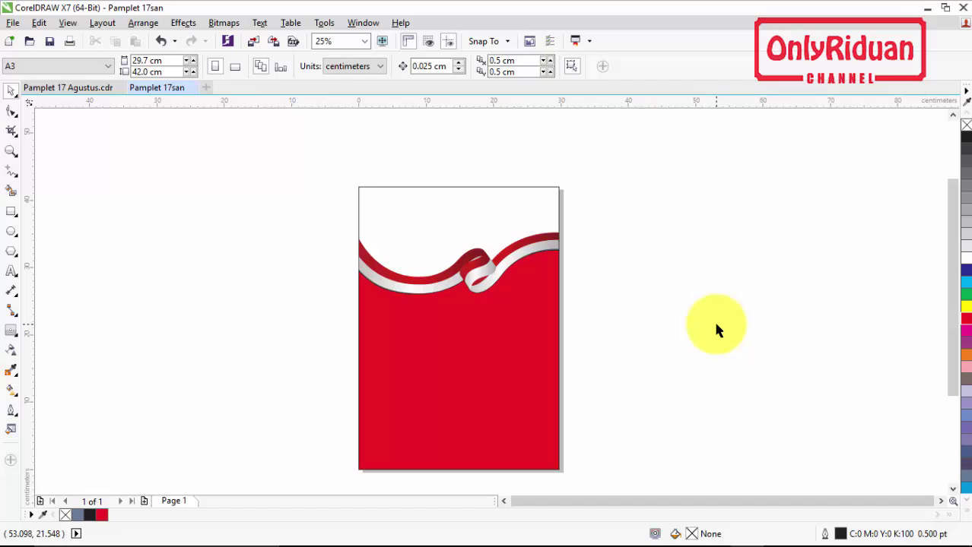
click(530, 346)
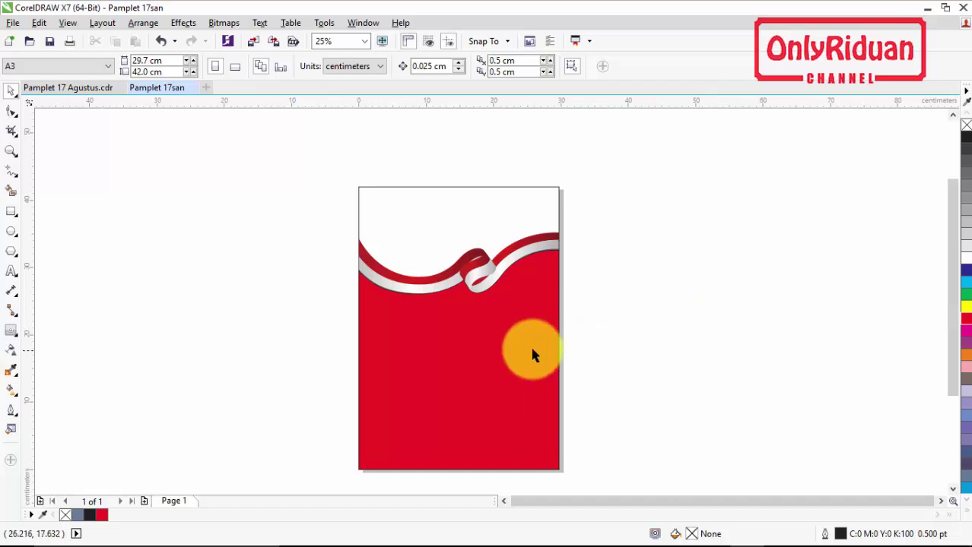
click(611, 322)
click(486, 372)
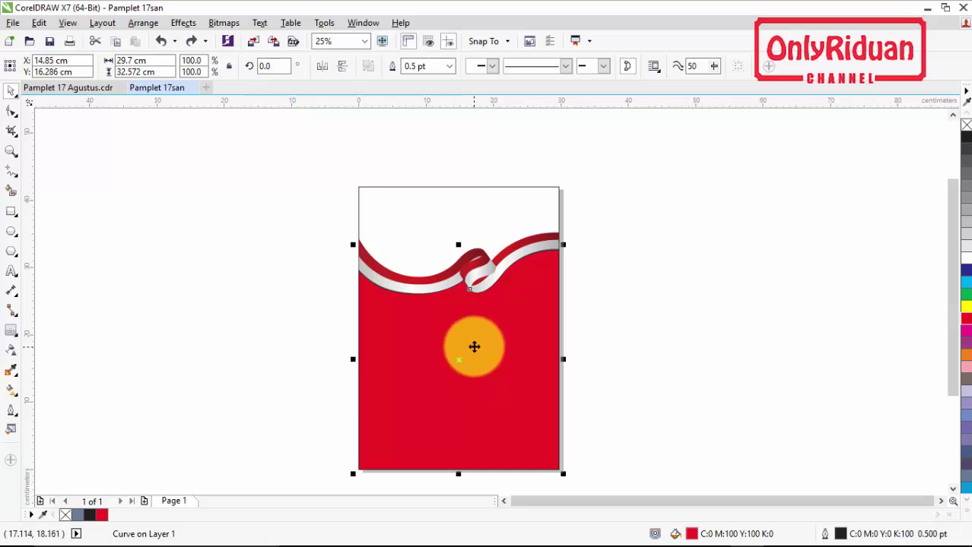
drag(473, 347, 727, 331)
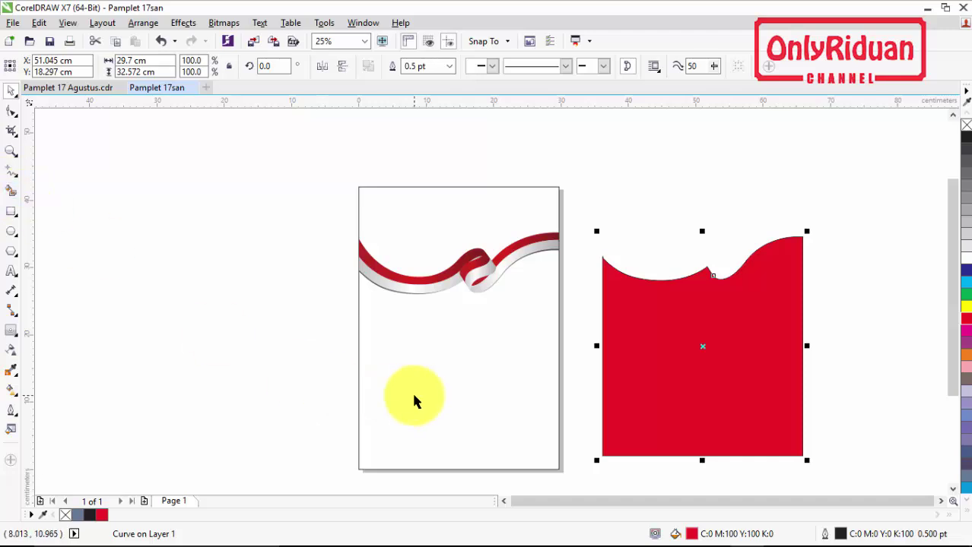
key(ctrl+z)
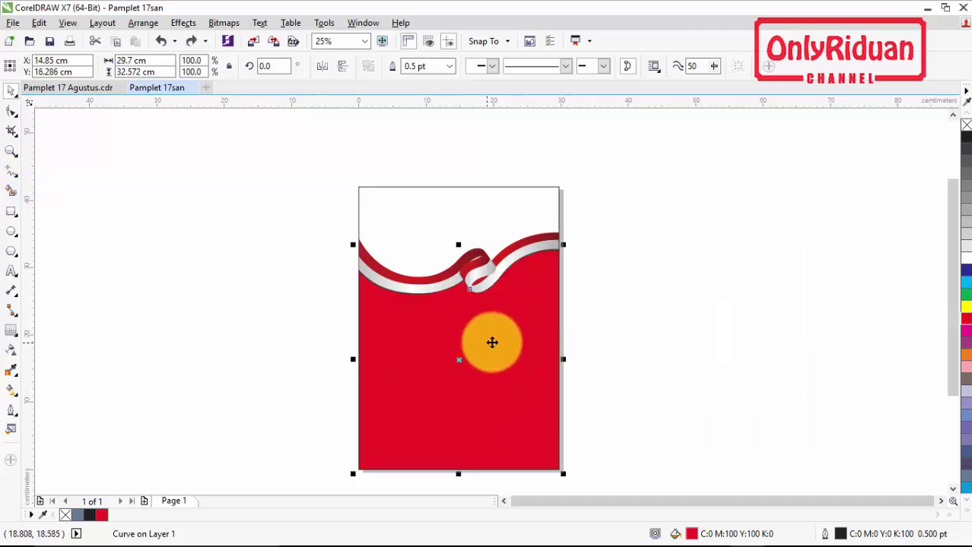
- Set the outline width of the red shape below the ribbon to None
click(449, 67)
scroll(434, 82, up, 2)
click(429, 80)
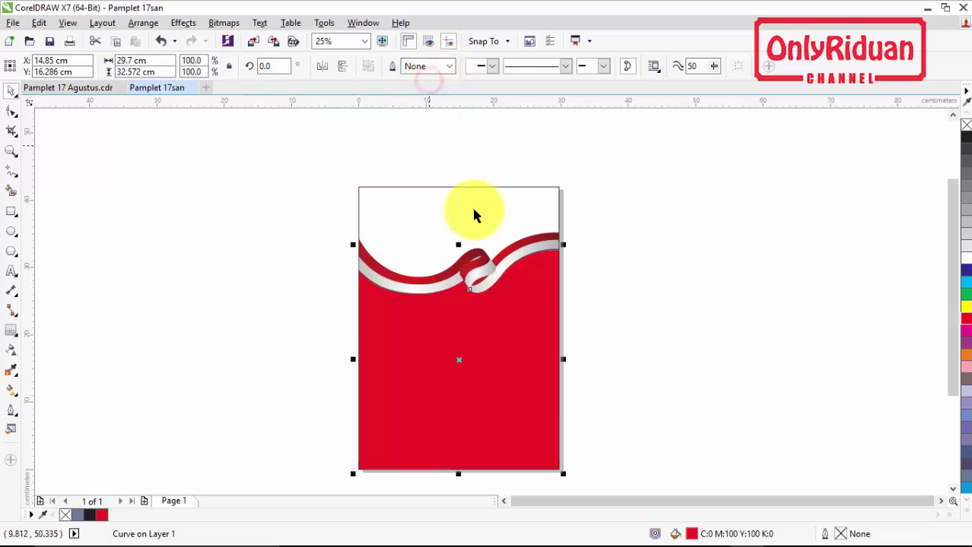
click(698, 348)
click(522, 357)
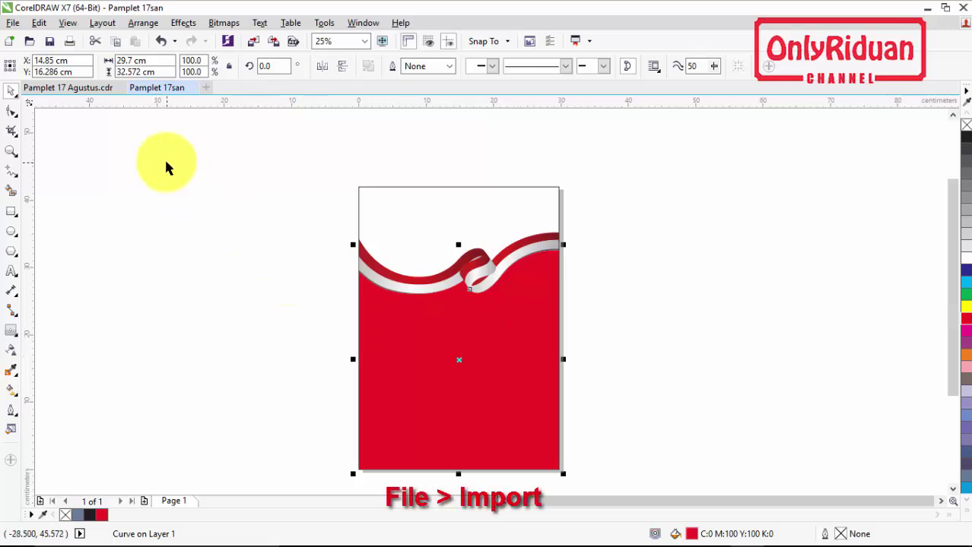
- Import merah putih.jpeg and place it over the lower part of the page at about 30.9 cm wide
click(13, 22)
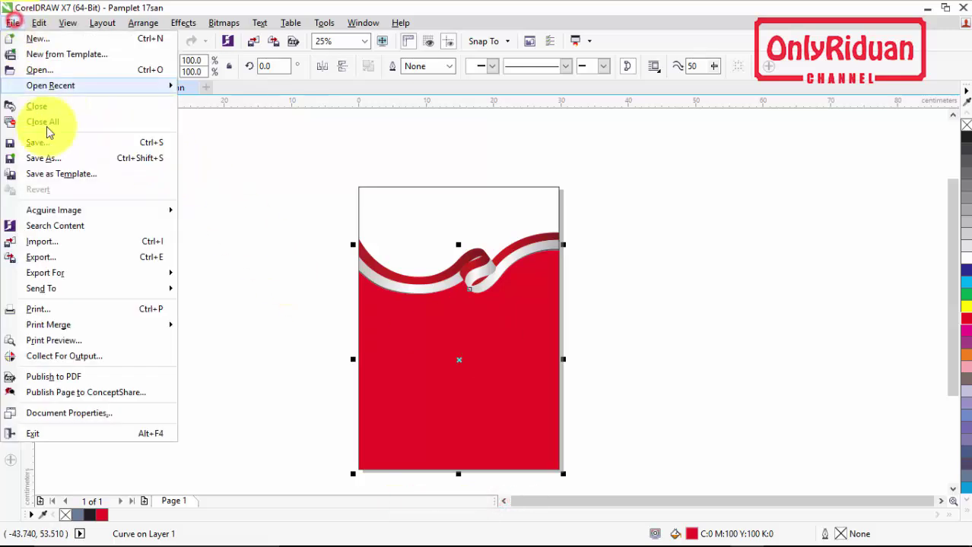
click(50, 243)
click(642, 245)
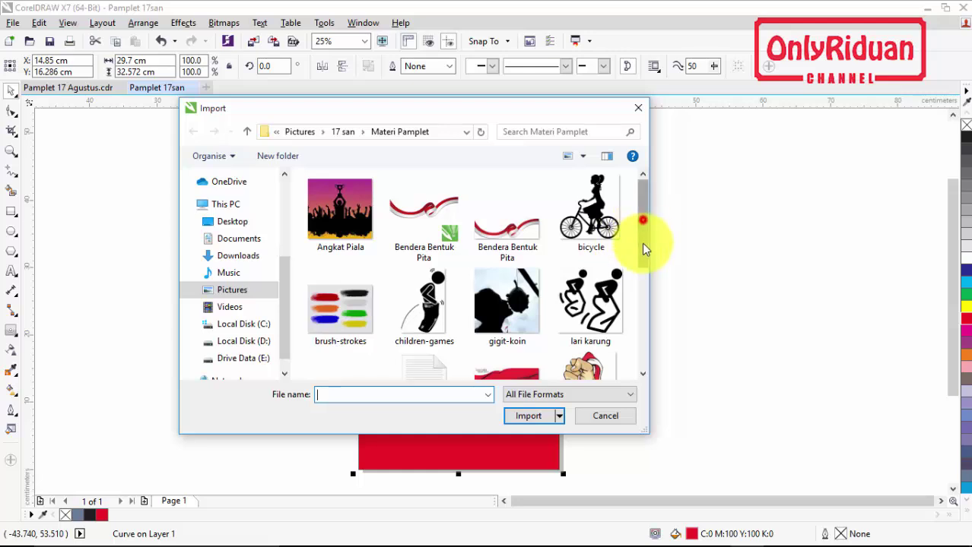
click(523, 251)
click(535, 418)
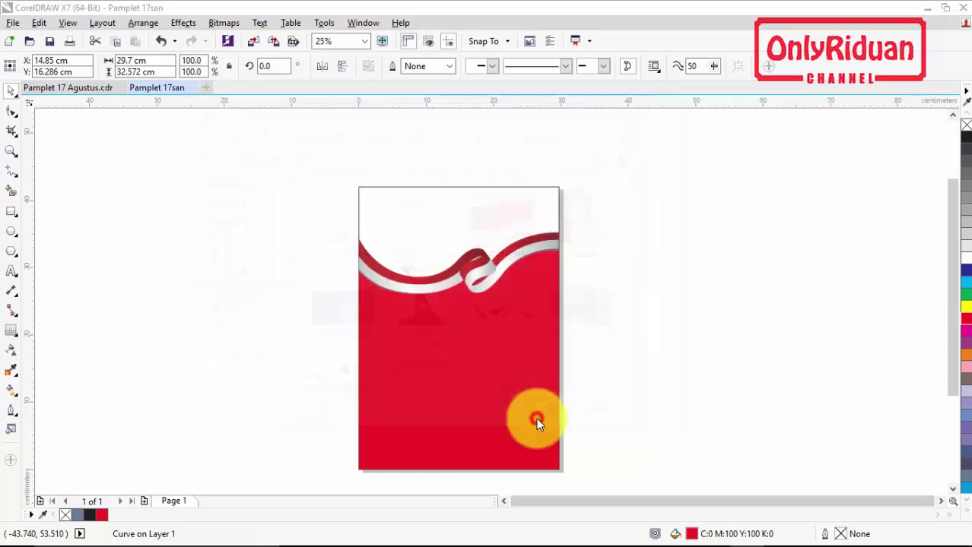
drag(361, 322, 582, 471)
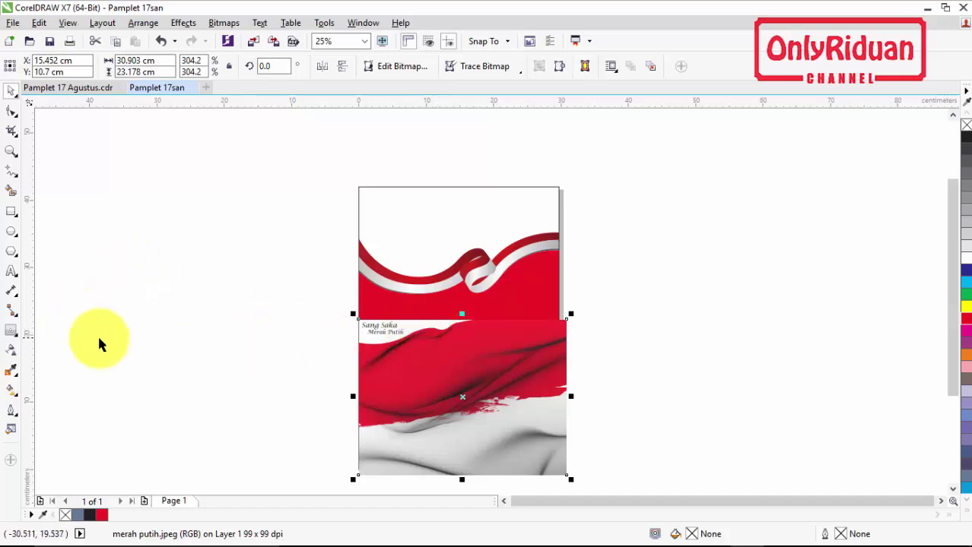
- Apply a linear transparency to the flag image so its upper edge fades out into the red background
click(11, 350)
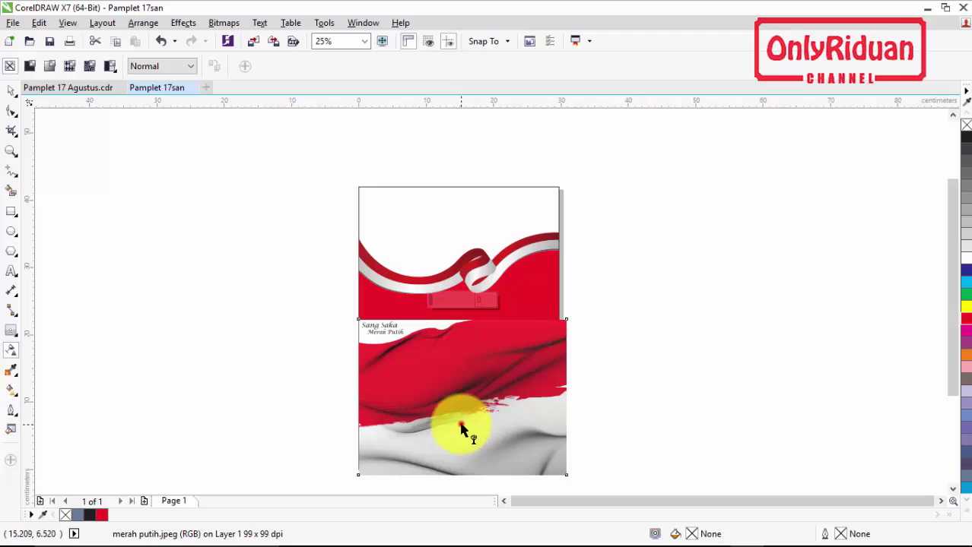
drag(460, 424, 467, 347)
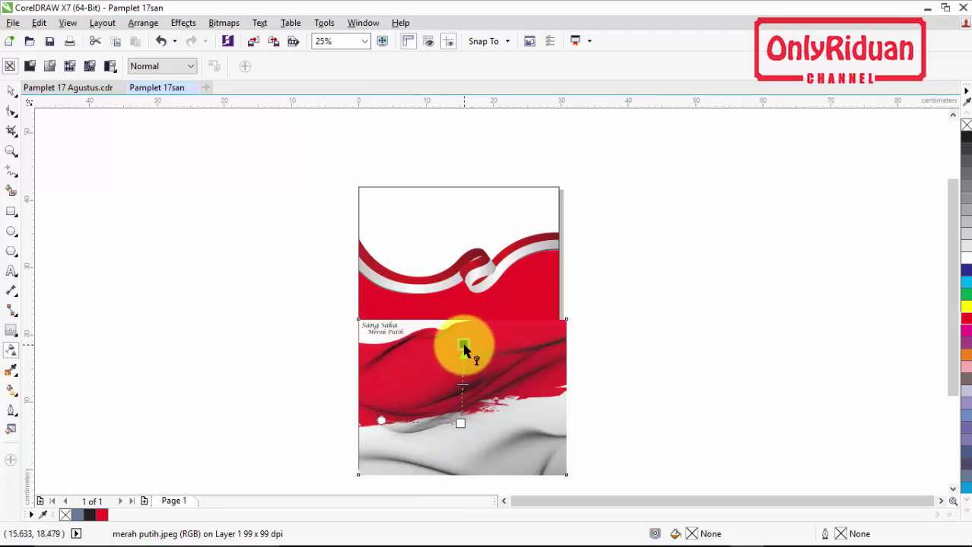
drag(463, 350, 462, 344)
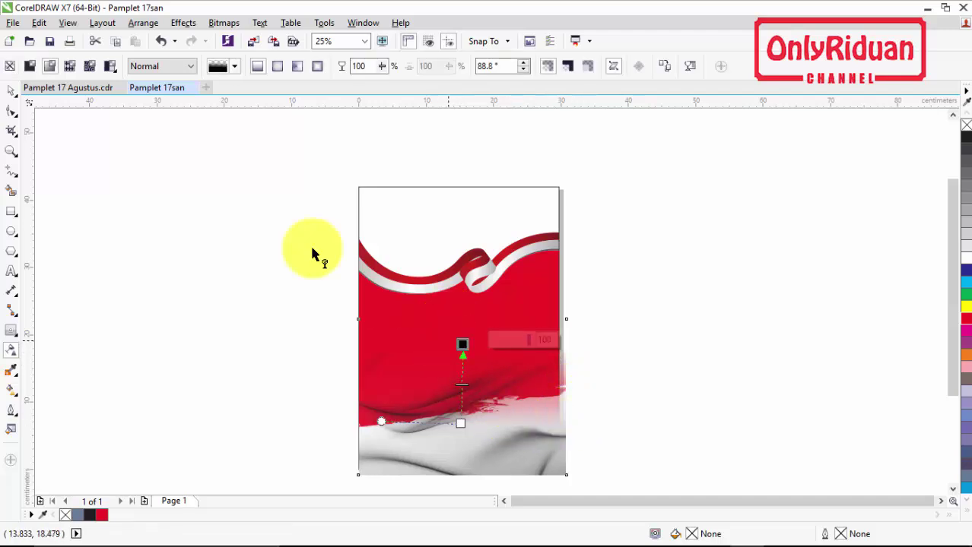
click(11, 91)
click(65, 152)
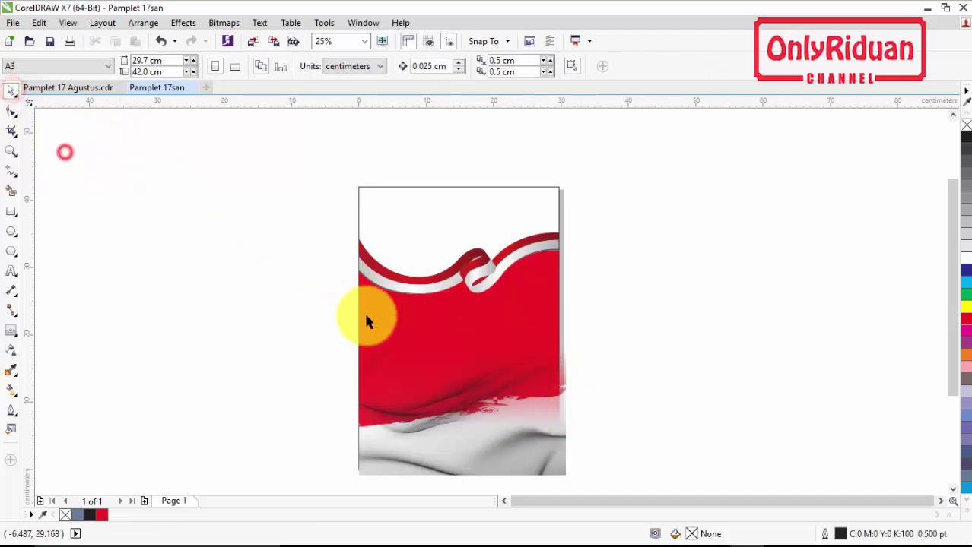
- PowerClip the faded flag image inside the red shape below the ribbon
click(502, 402)
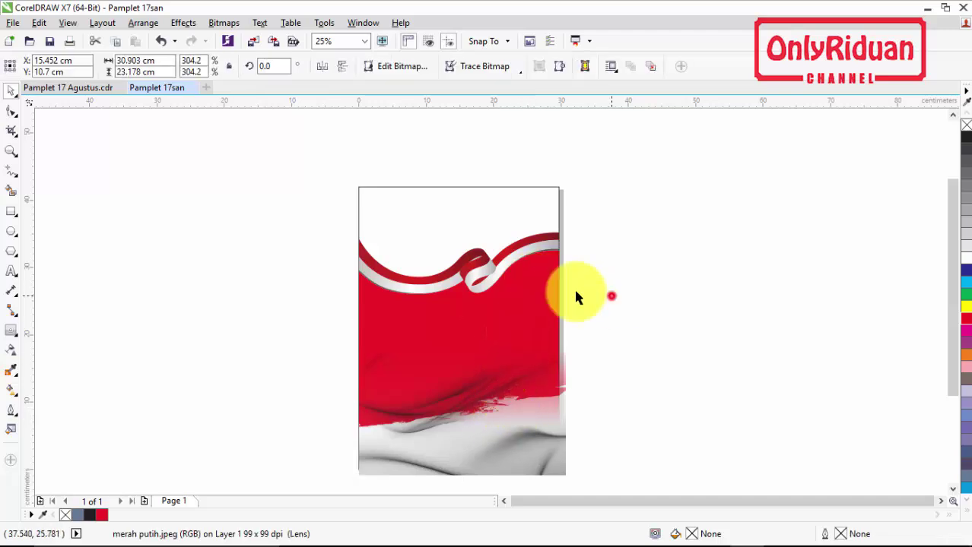
click(527, 282)
click(631, 323)
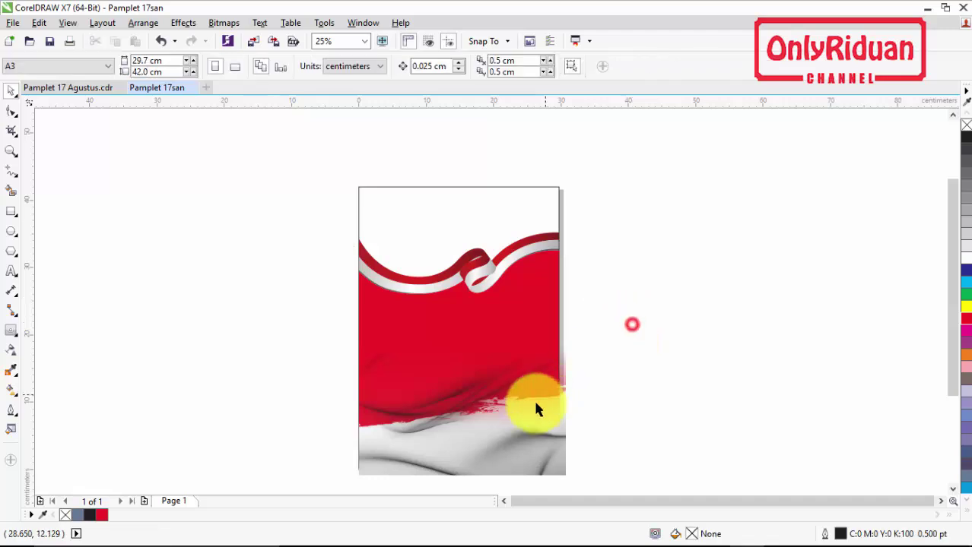
click(514, 417)
click(618, 402)
click(527, 405)
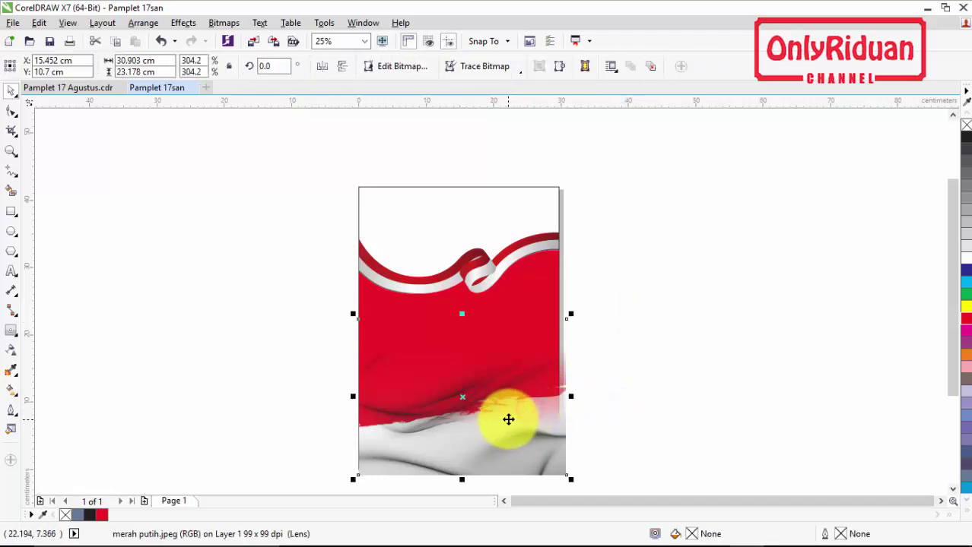
right_click(508, 418)
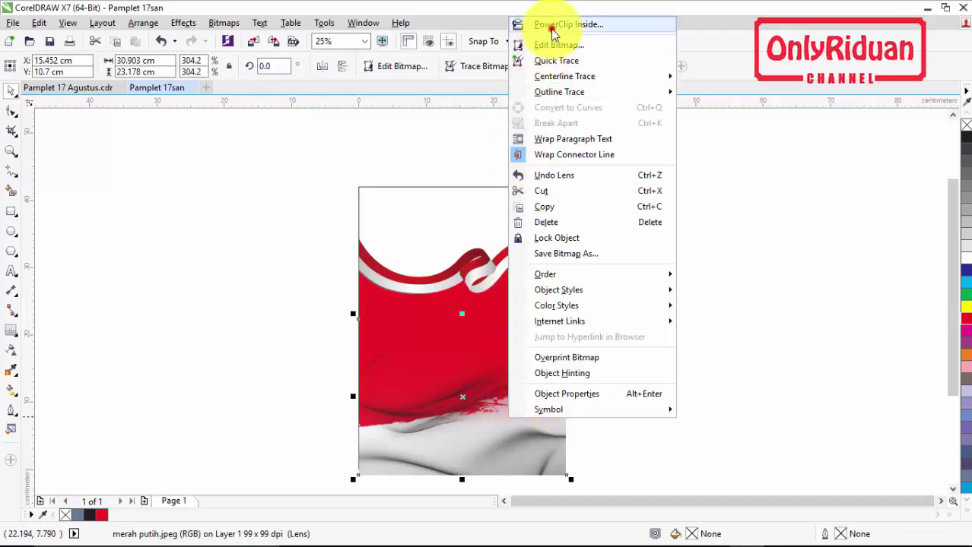
click(541, 25)
click(518, 291)
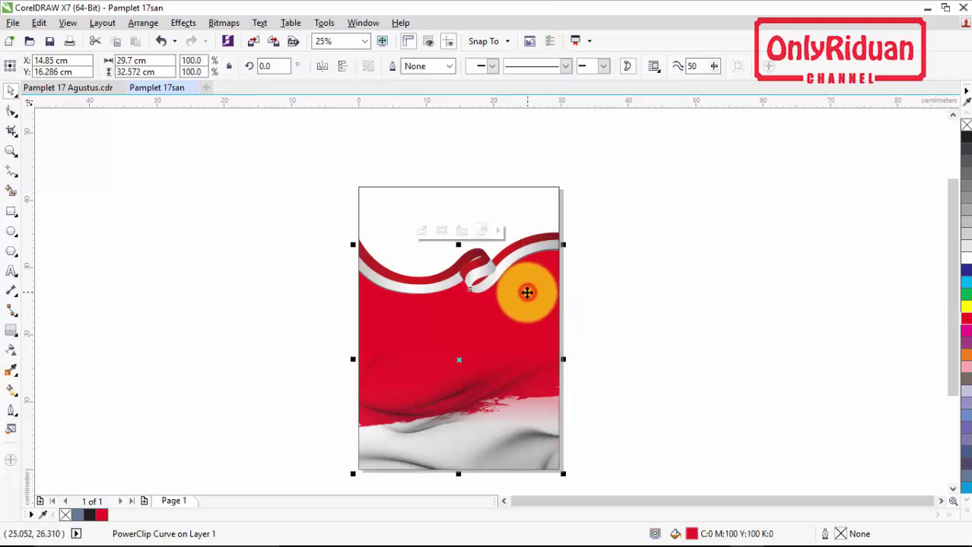
click(612, 343)
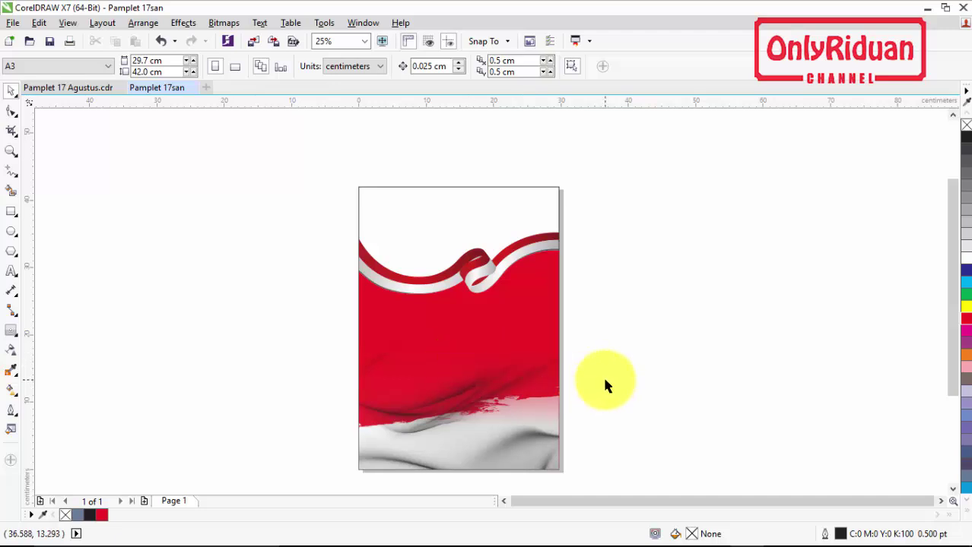
click(90, 88)
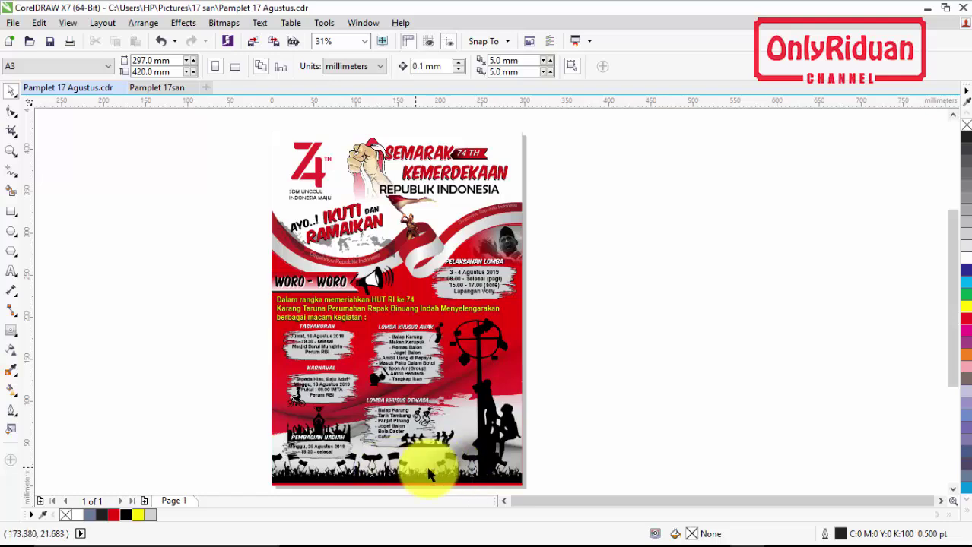
click(161, 88)
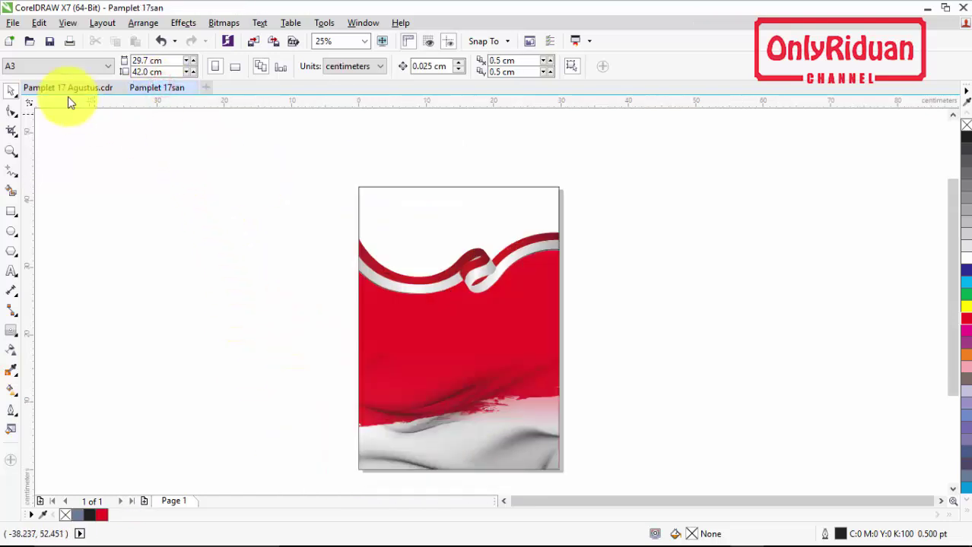
click(13, 23)
click(54, 243)
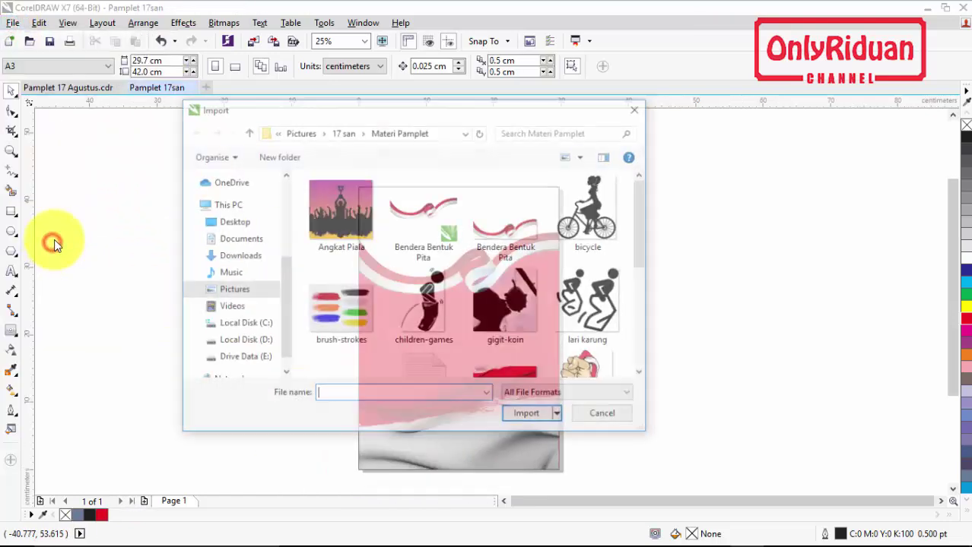
mouse_move(641, 212)
mouse_down()
mouse_move(642, 304)
mouse_move(642, 203)
mouse_move(635, 307)
mouse_move(638, 199)
mouse_up()
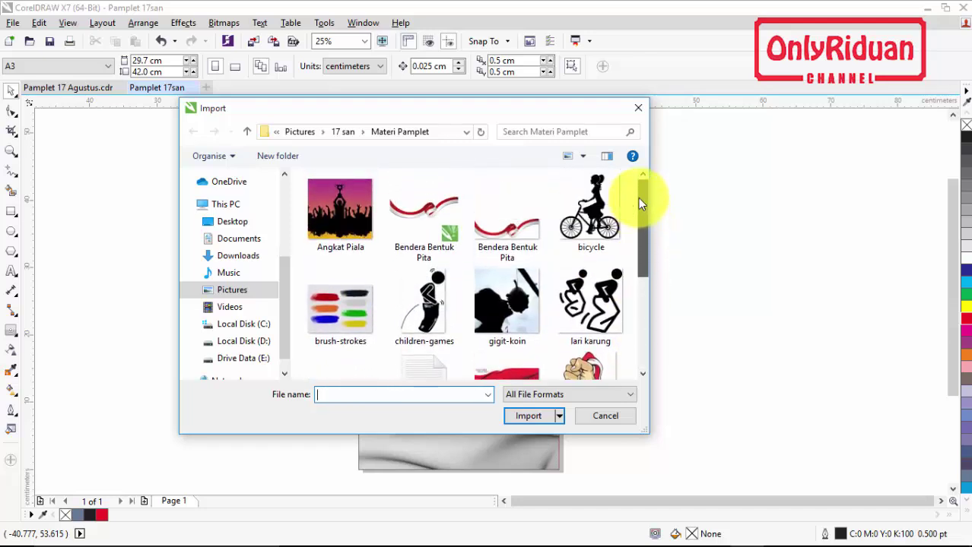
click(592, 419)
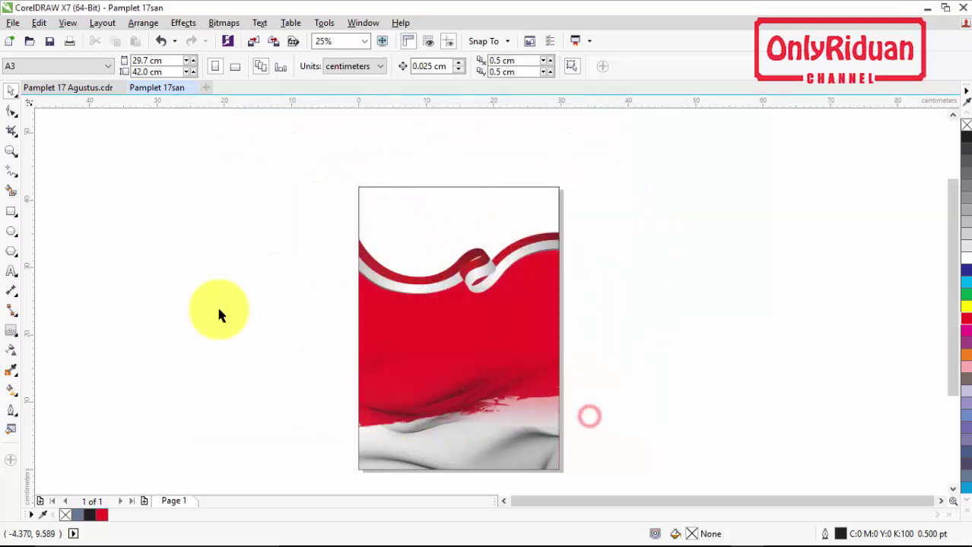
- Copy one flag-waving crowd silhouette group from the bottom of Pamplet 17 Agustus.cdr into Pamplet 17san
click(91, 89)
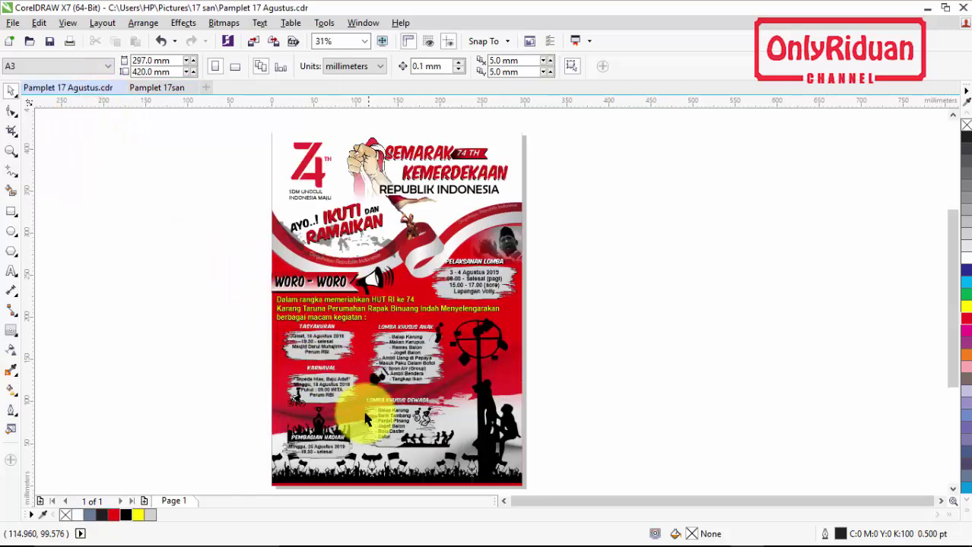
click(397, 476)
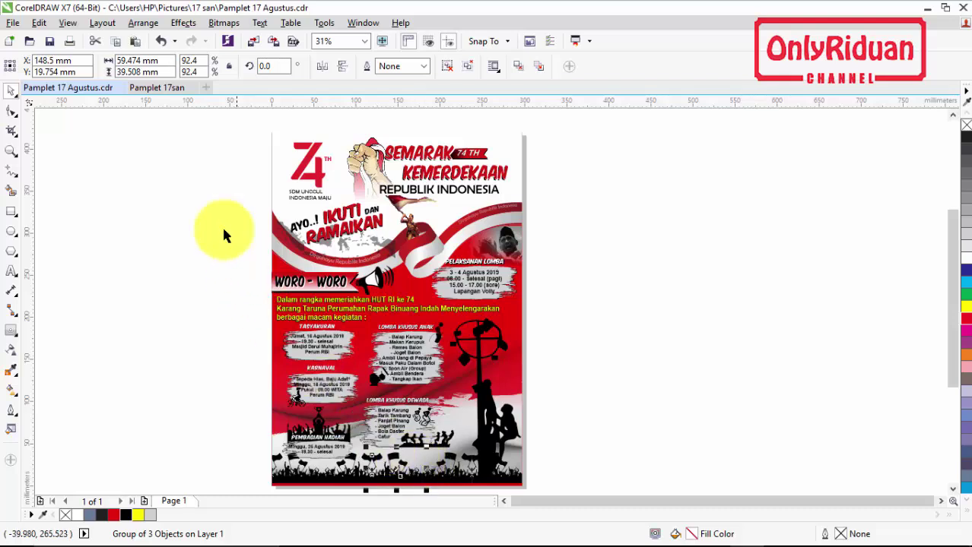
click(157, 93)
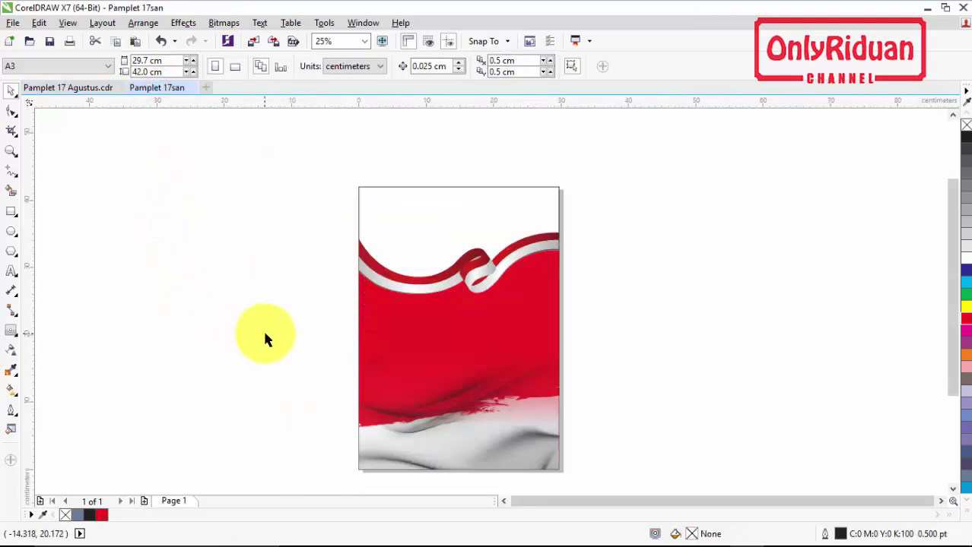
key(ctrl+v)
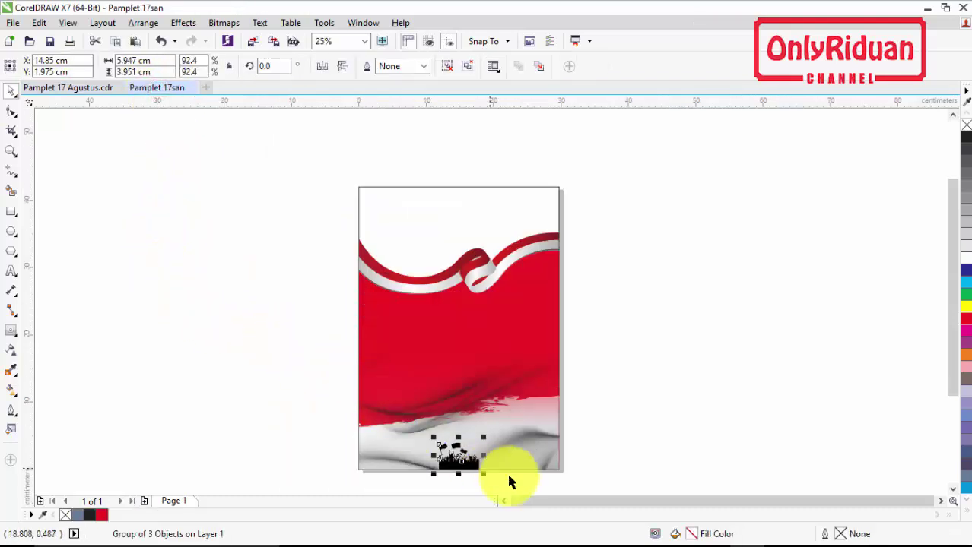
- Move the crowd silhouette so it snaps into the page's lower-left corner
drag(948, 321, 852, 385)
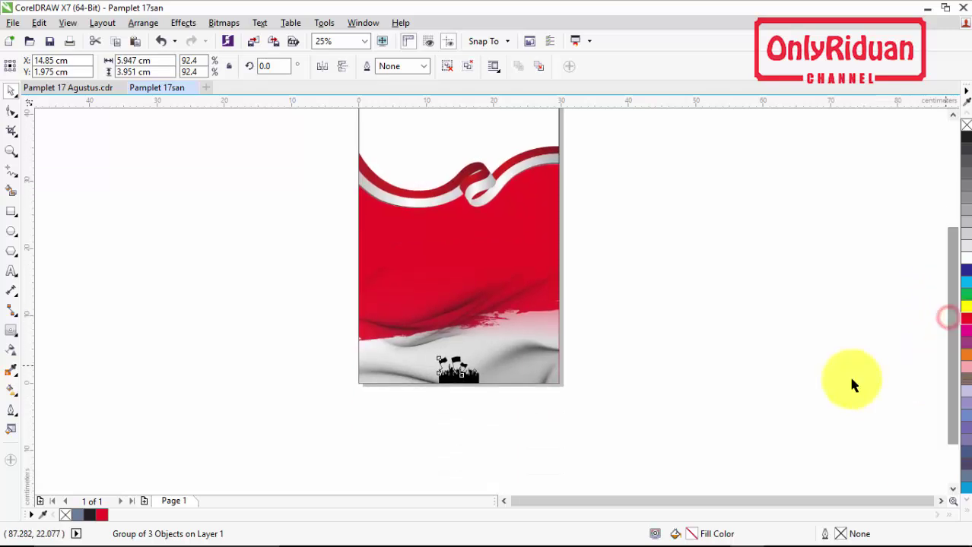
scroll(443, 387, up, 1)
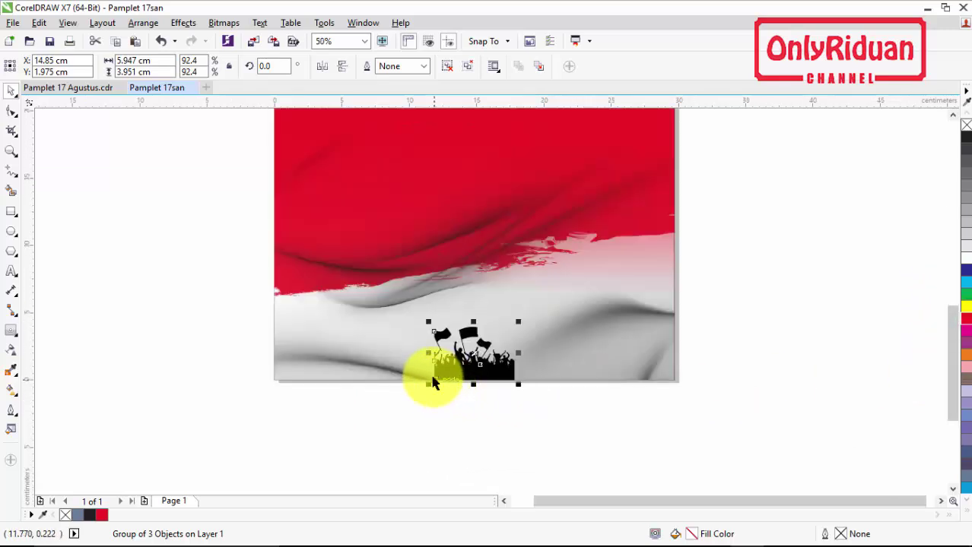
scroll(431, 386, up, 1)
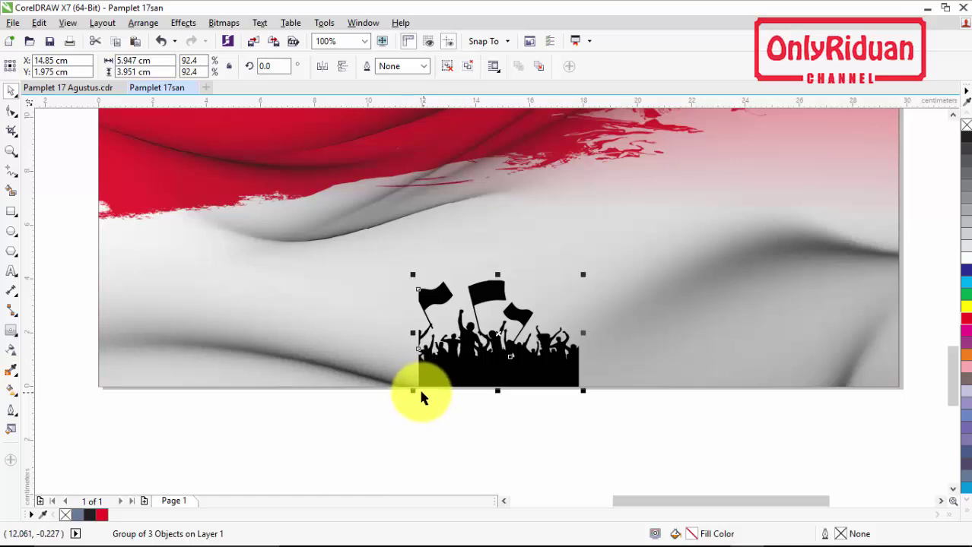
drag(418, 384, 100, 386)
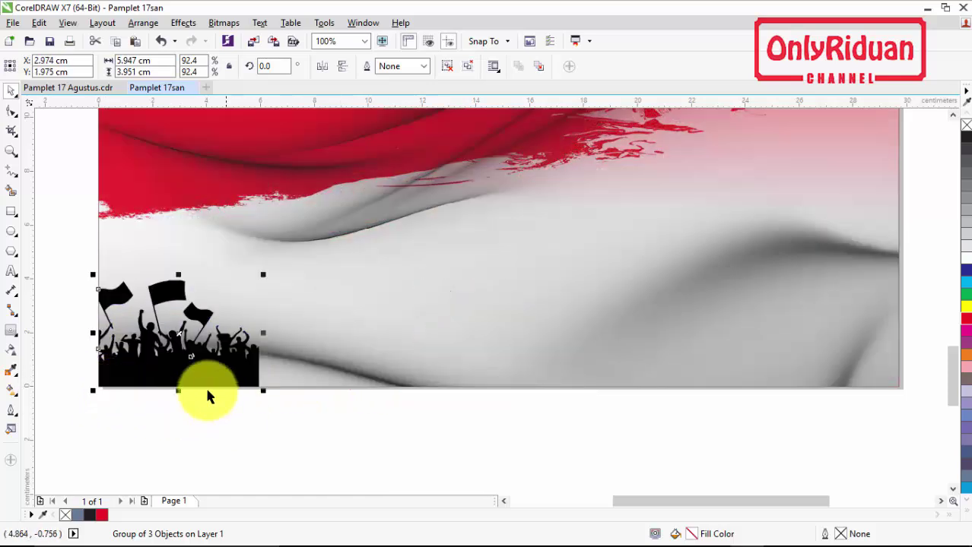
- Duplicate the crowd silhouette, mirror the copy horizontally and join it to the first one's right edge, overlapping slightly to close the seam
drag(175, 360, 369, 342)
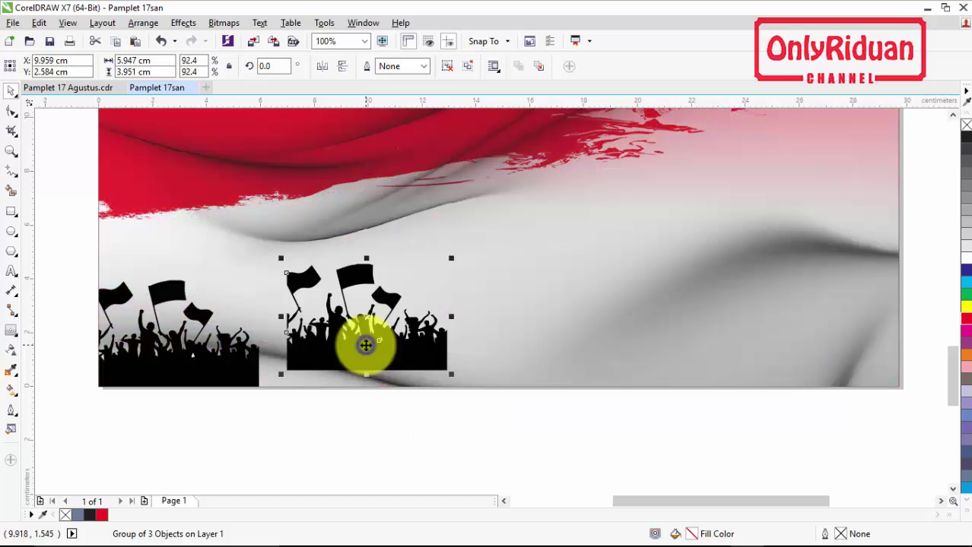
click(322, 71)
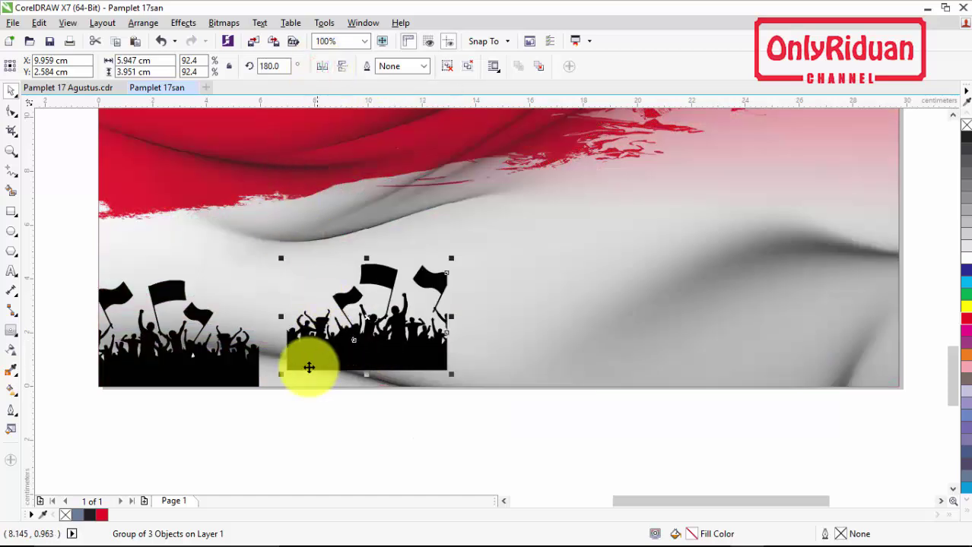
drag(286, 368, 257, 385)
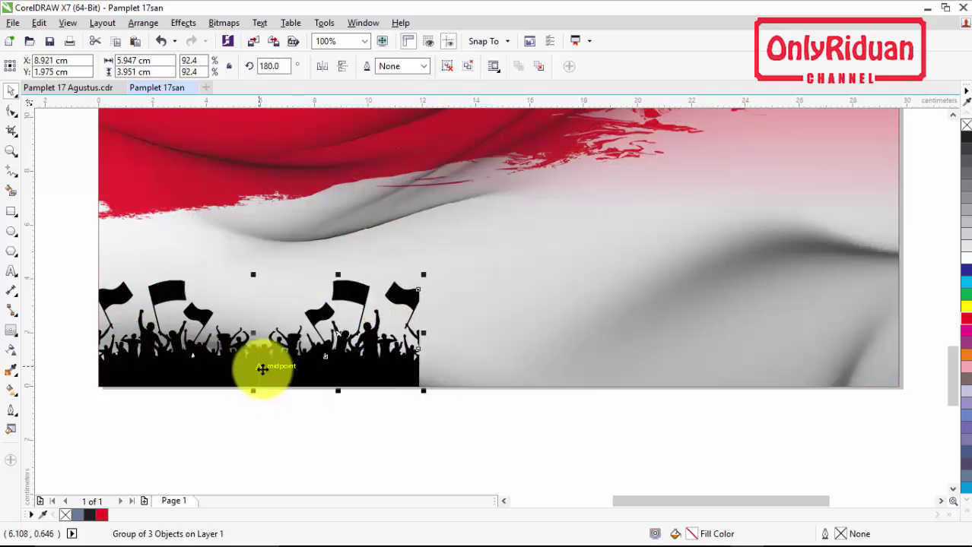
scroll(261, 370, up, 2)
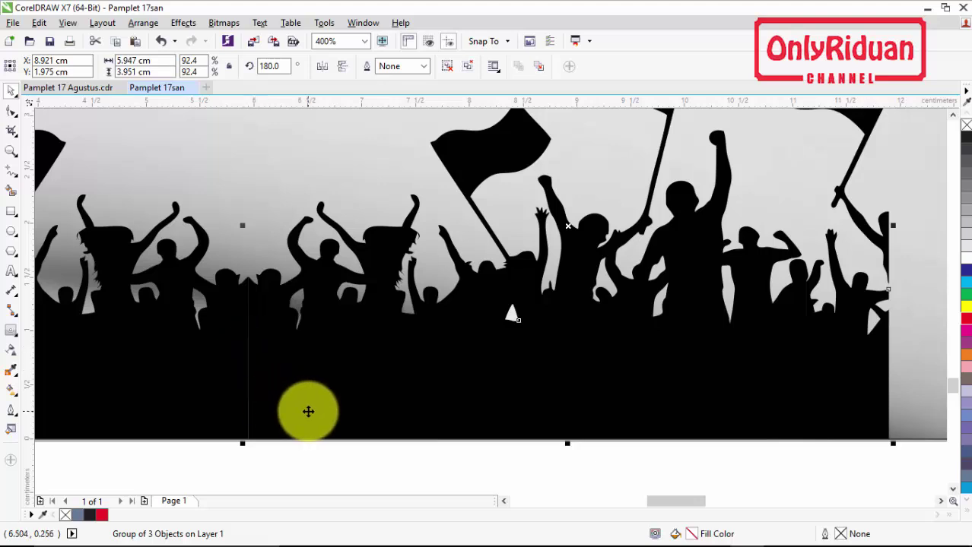
scroll(311, 407, down, 2)
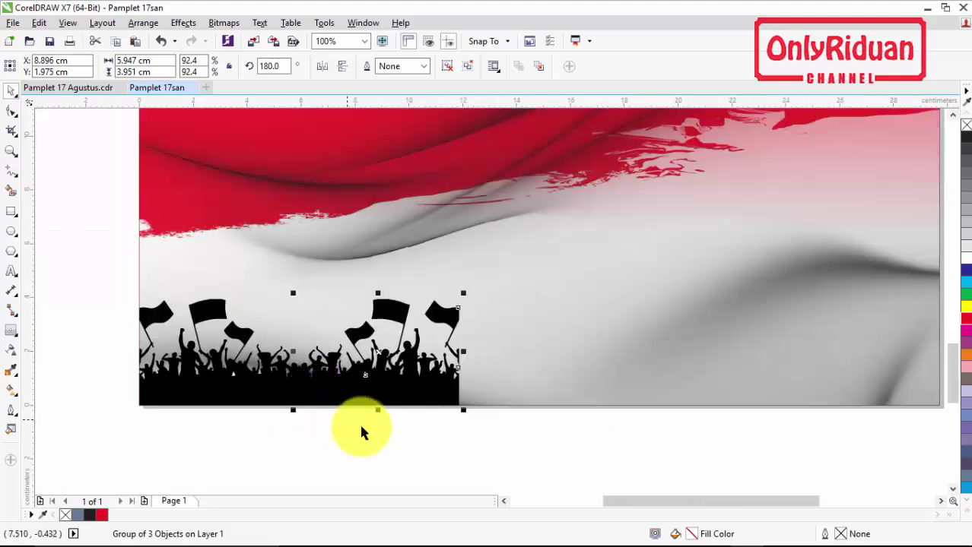
- Duplicate both crowd silhouettes together and join the copy to the right end of the row along the page's bottom edge without a gap
click(380, 438)
drag(506, 441, 124, 256)
drag(185, 374, 557, 346)
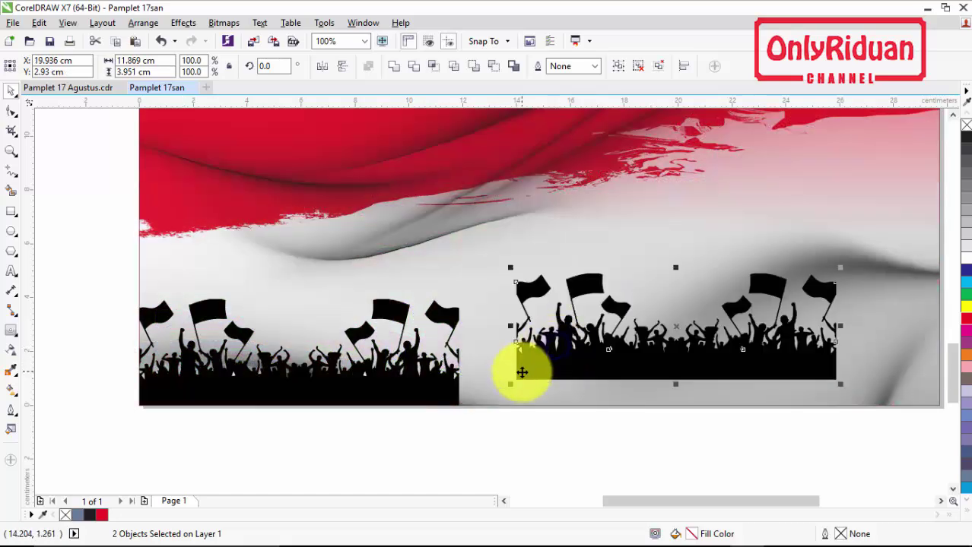
drag(517, 379, 460, 405)
scroll(464, 404, up, 2)
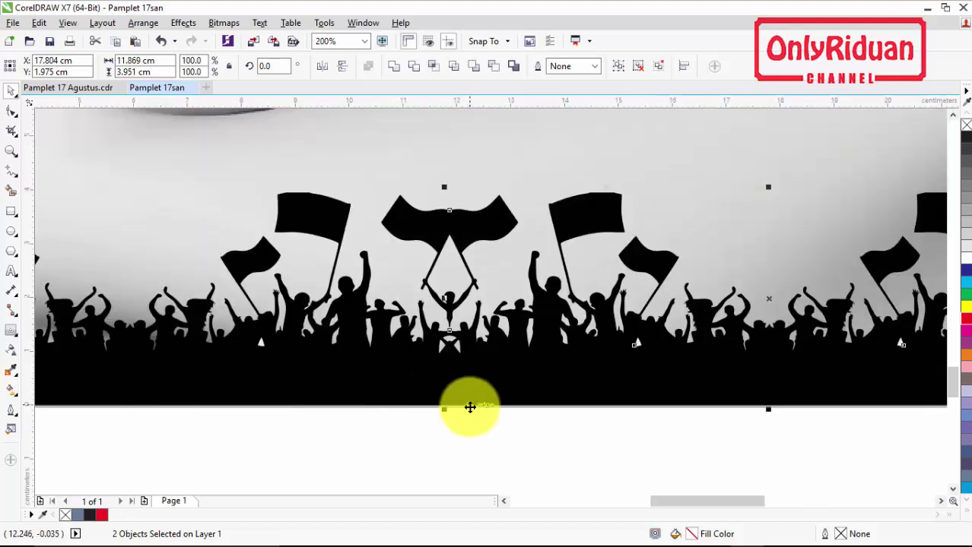
scroll(475, 403, down, 3)
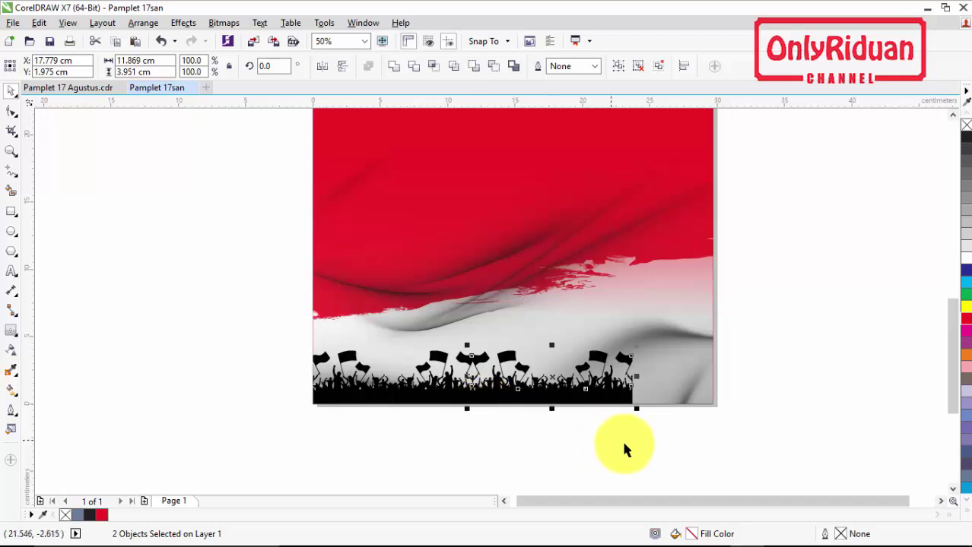
- Duplicate one non-mirrored crowd silhouette group and snap the copy to the right end of the row along the page's bottom edge
click(660, 444)
click(608, 394)
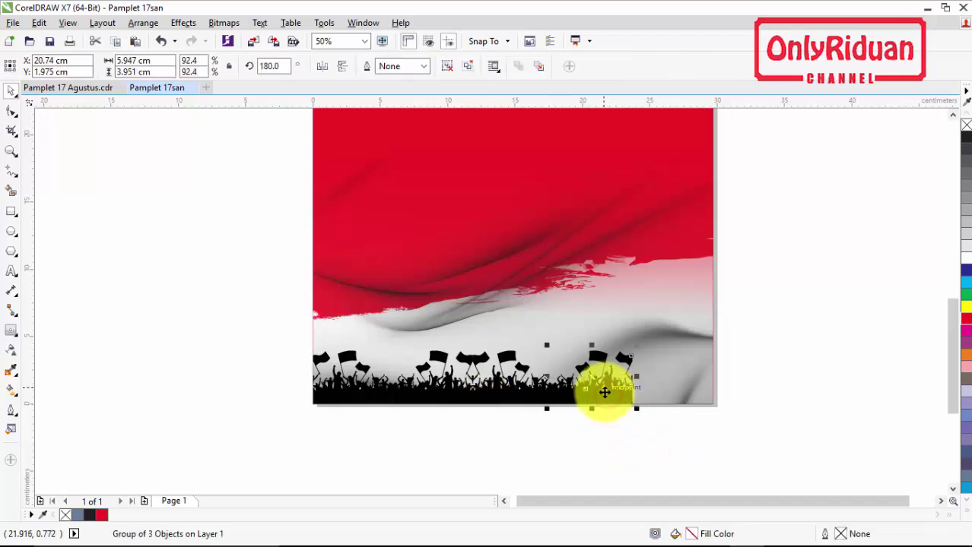
click(584, 415)
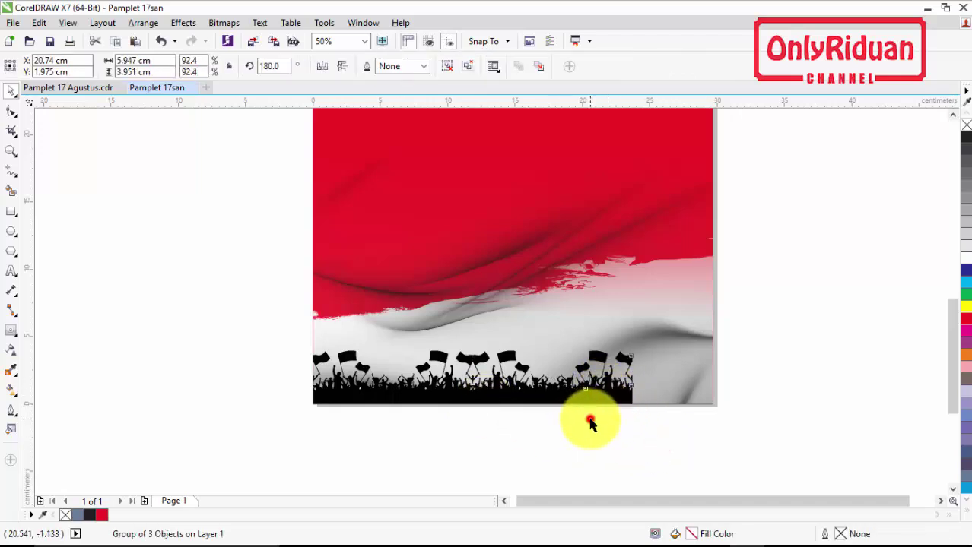
click(511, 391)
drag(516, 391, 703, 389)
scroll(703, 389, up, 1)
scroll(703, 387, up, 1)
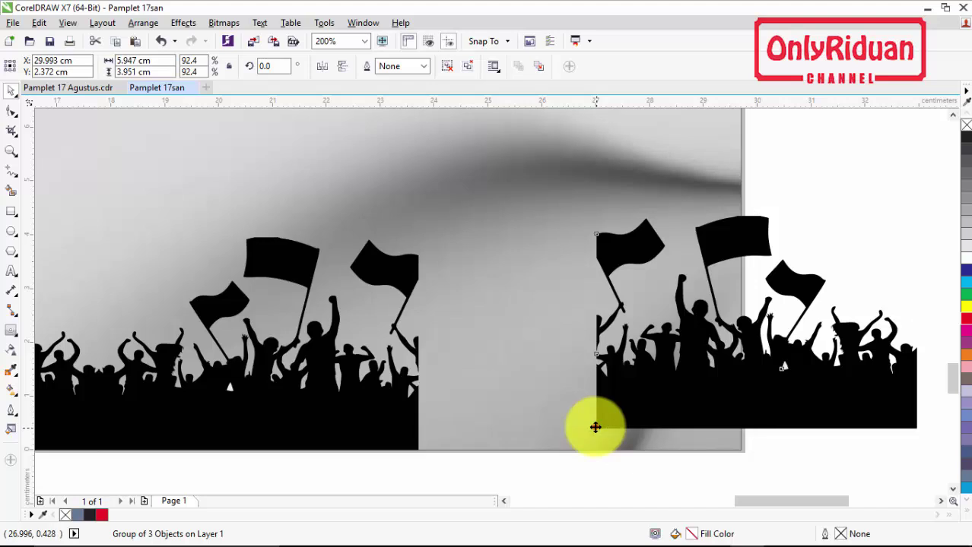
drag(596, 427, 418, 449)
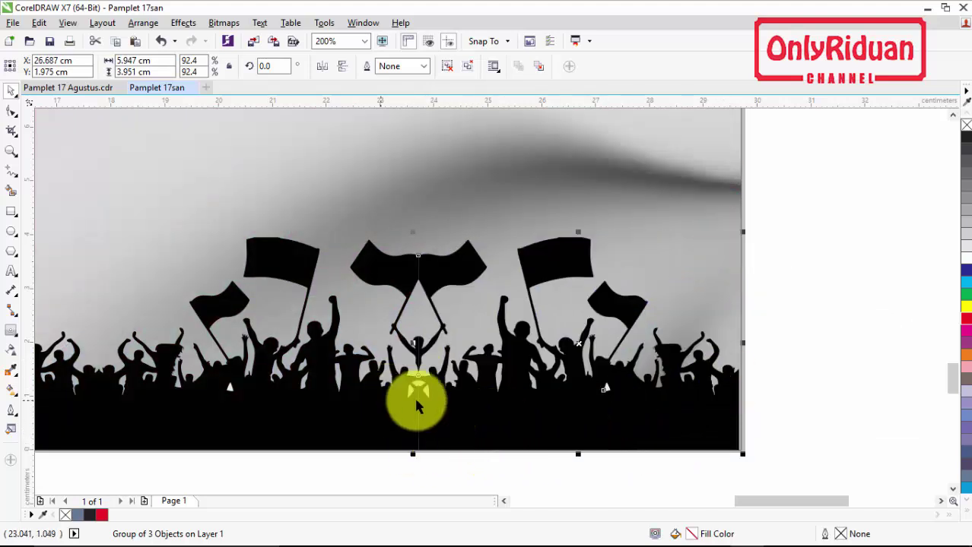
- Overlap the last crowd silhouette slightly with its neighbour to close the seam, and stretch it horizontally to the page's right edge
drag(463, 408, 461, 409)
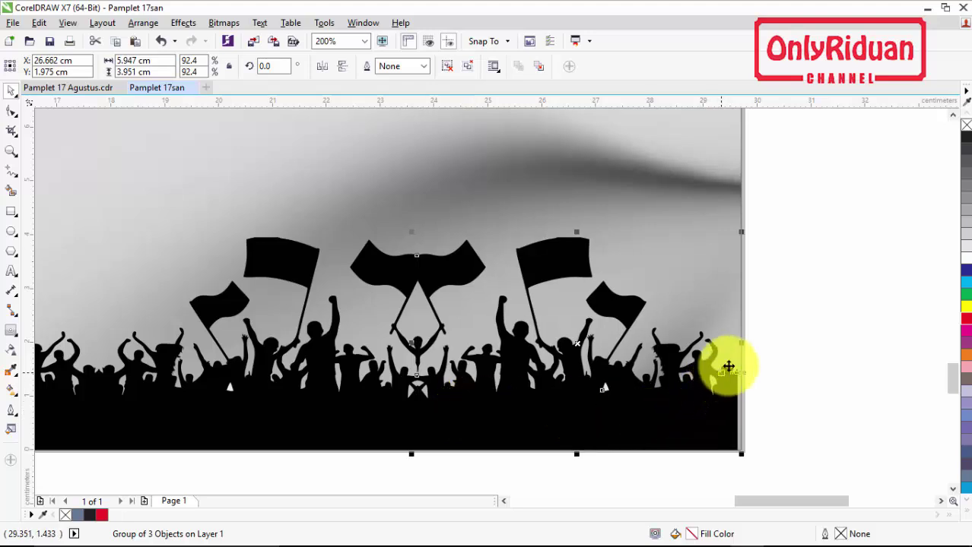
drag(742, 343, 748, 343)
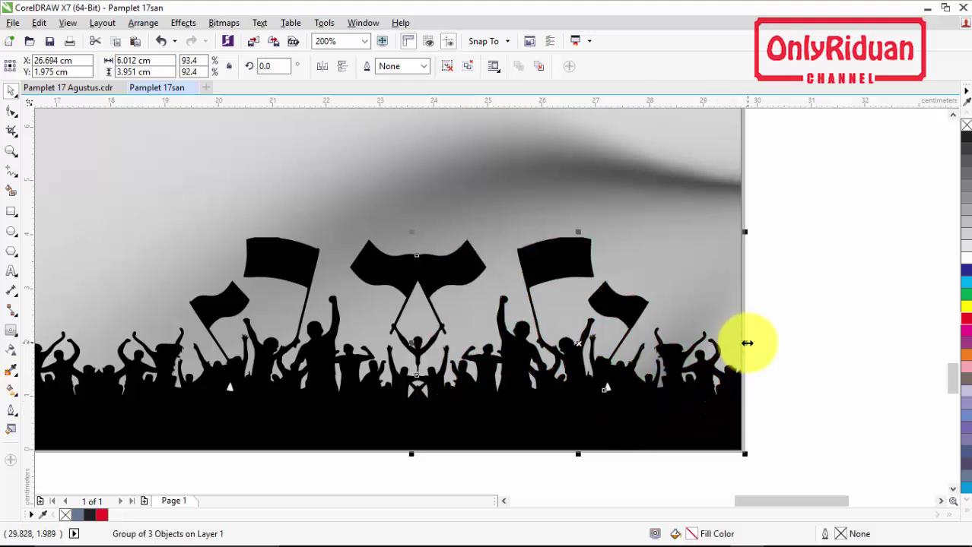
scroll(747, 342, down, 2)
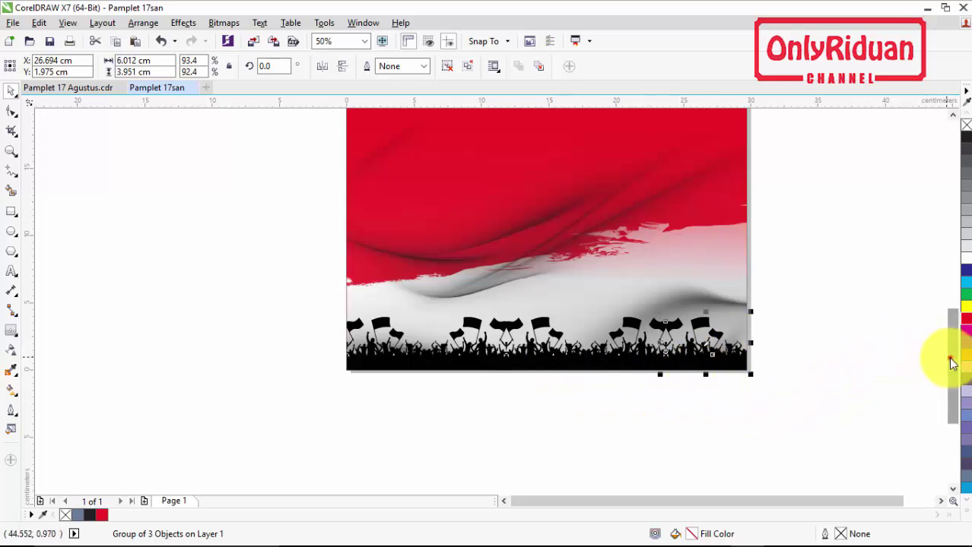
- Group the five crowd silhouettes and PowerClip the group inside the red background shape
drag(952, 363, 949, 358)
click(825, 405)
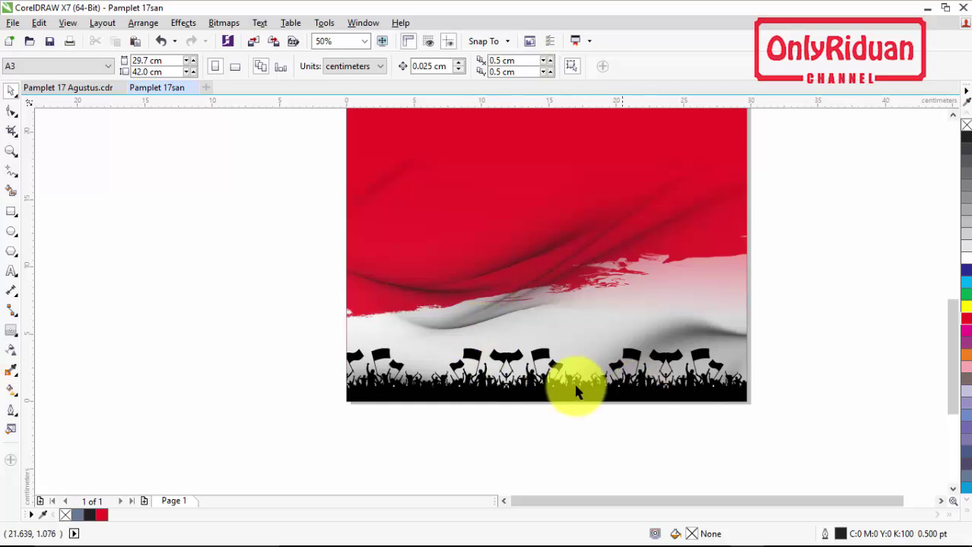
drag(810, 438, 328, 320)
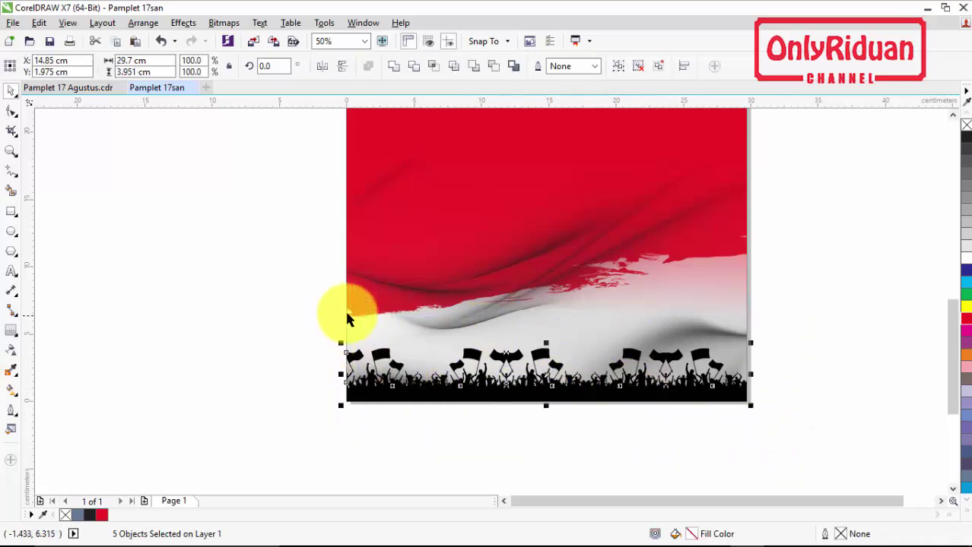
click(618, 66)
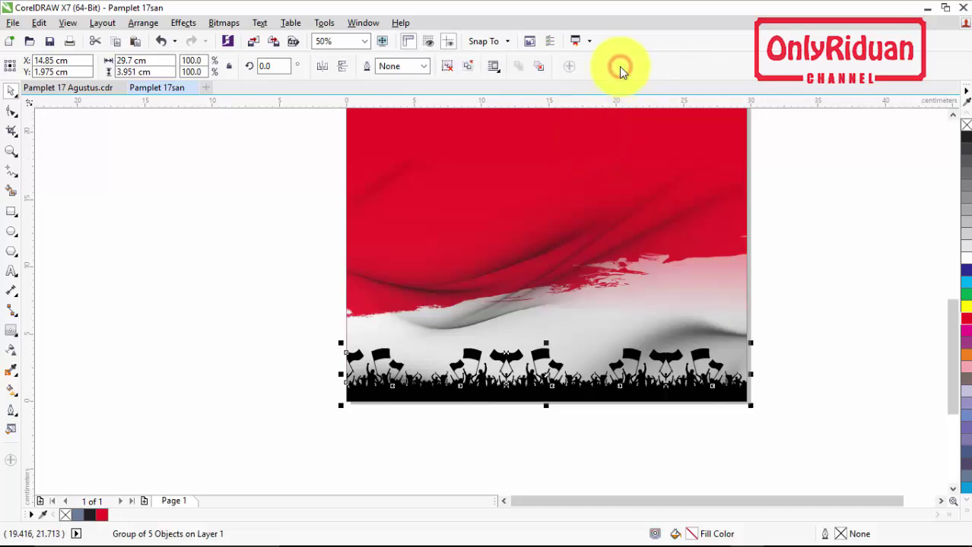
right_click(539, 377)
click(589, 33)
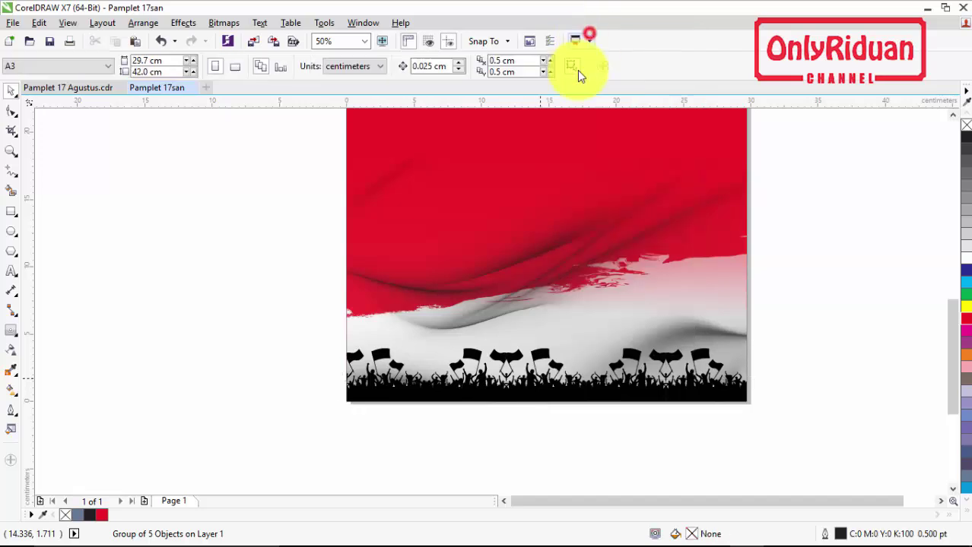
click(606, 308)
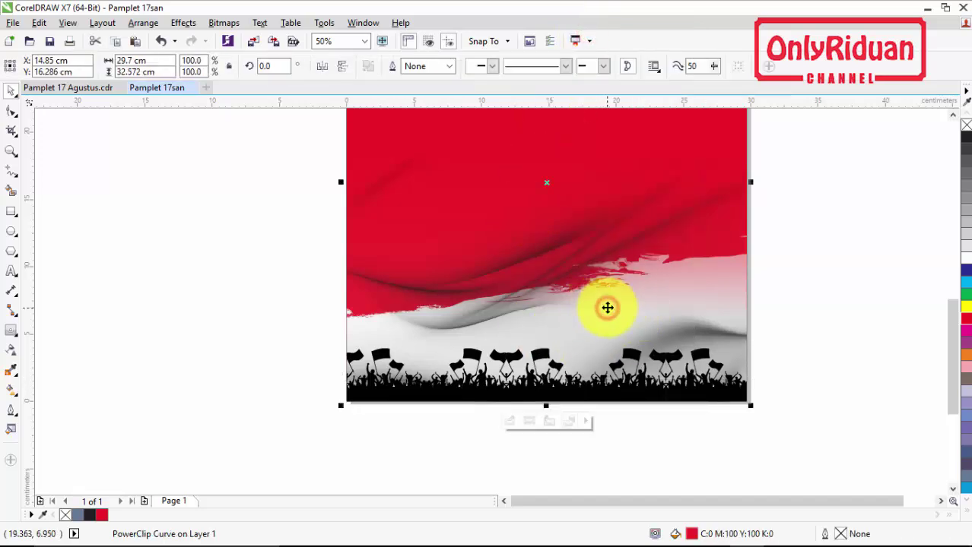
- Move the background shape sideways to test whether the crowd travels with it, and undo the move
drag(634, 323, 553, 326)
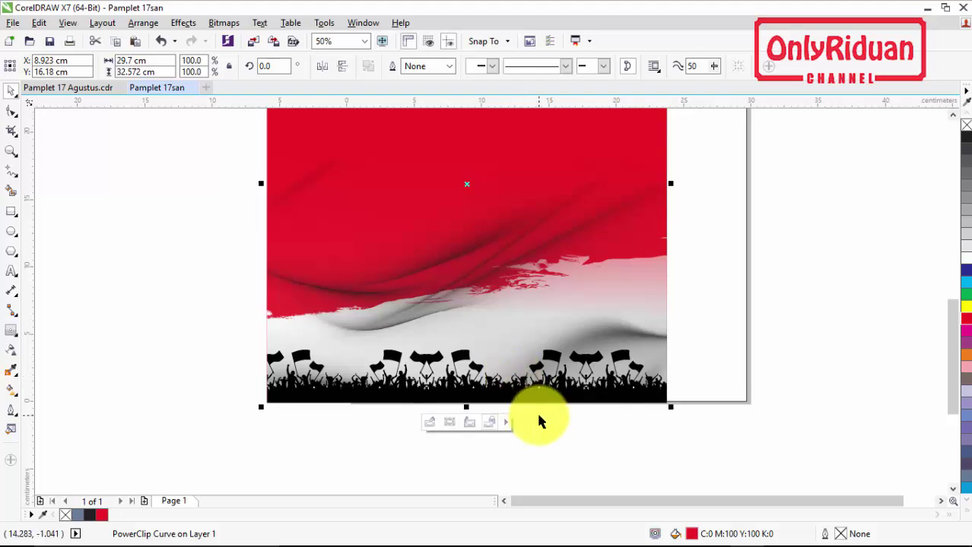
key(ctrl+z)
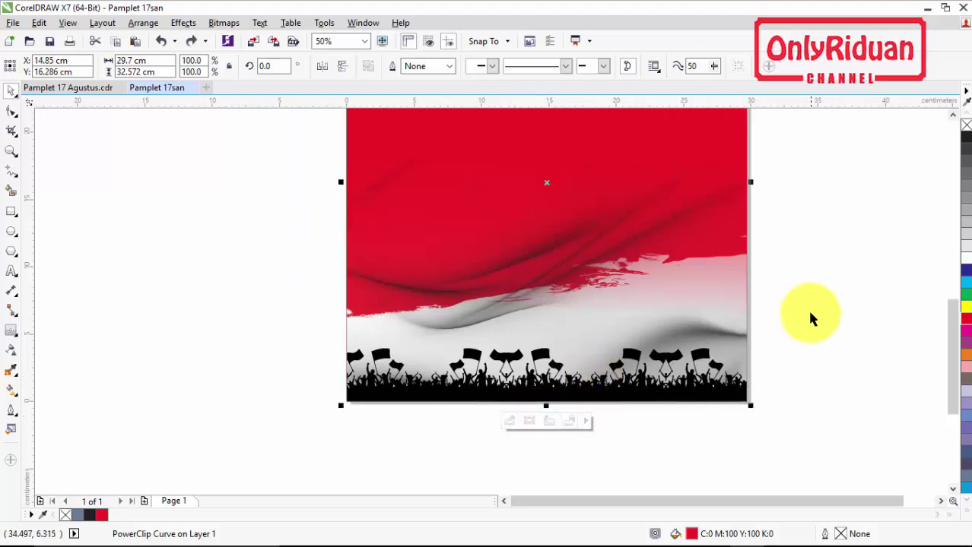
ctrl+click(810, 317)
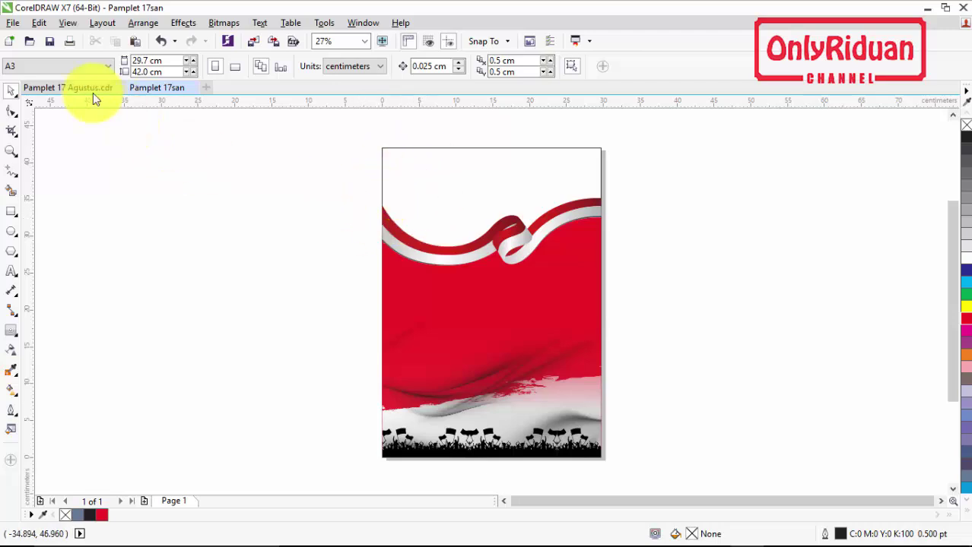
- Import the Logo HUT RI 74 file from the Materi Pamplet folder and place it in the page's upper-left corner, about 5.2 cm wide
click(13, 23)
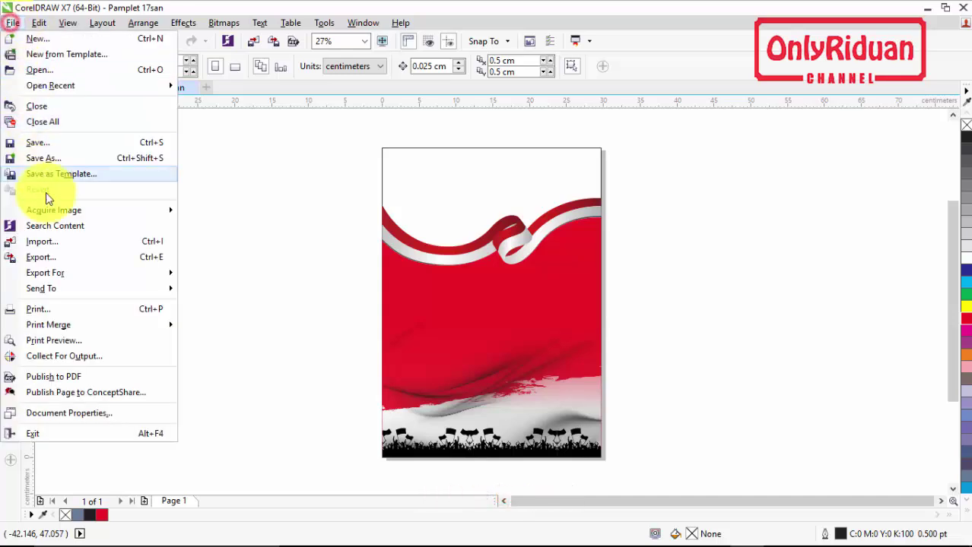
click(49, 240)
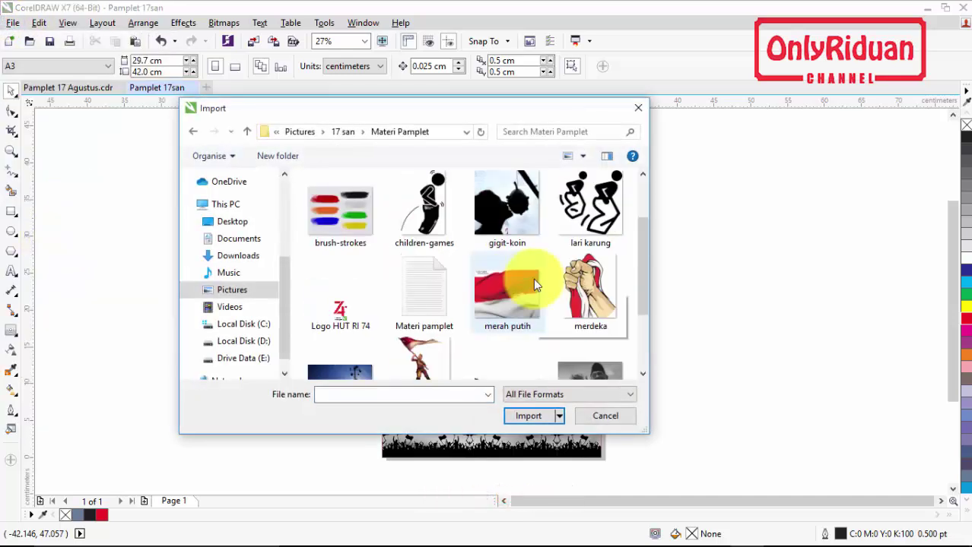
scroll(533, 278, down, 1)
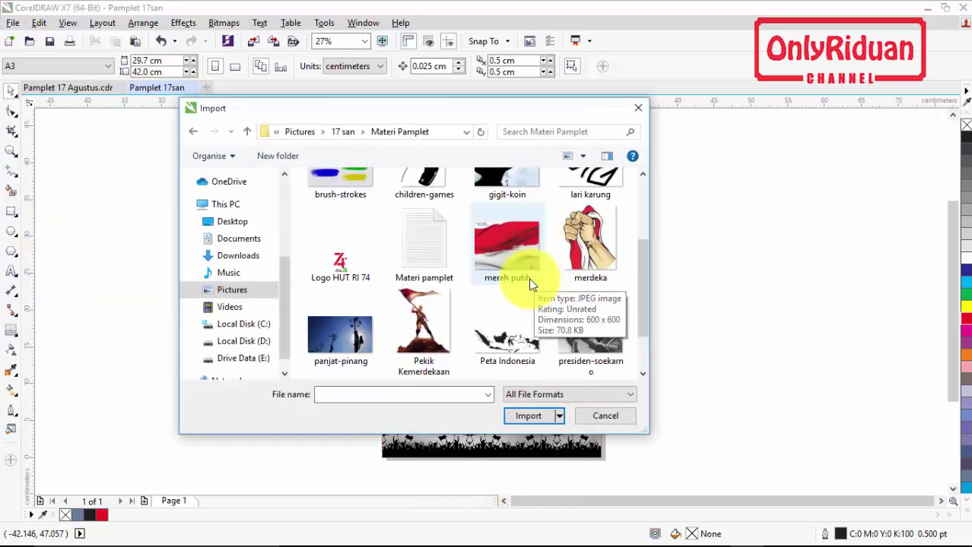
click(344, 263)
click(527, 443)
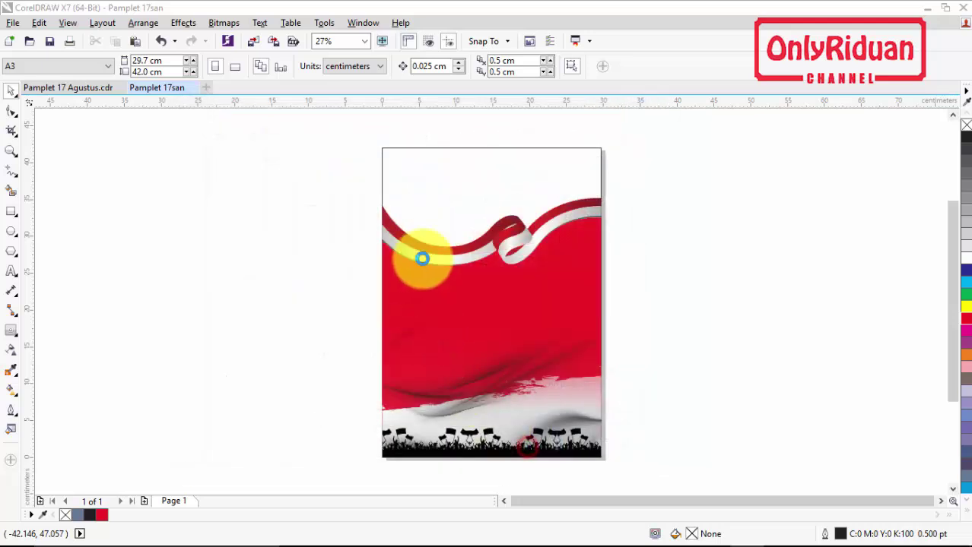
drag(381, 151, 426, 206)
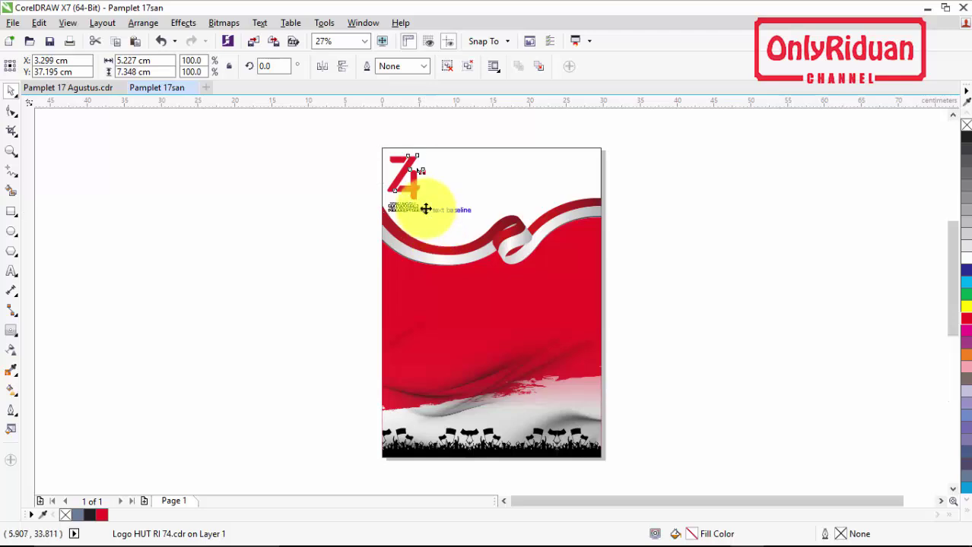
- Shrink the 74th anniversary logo slightly and position it above the ribbon with a small margin from the page's upper-left corner
scroll(425, 211, up, 2)
click(953, 115)
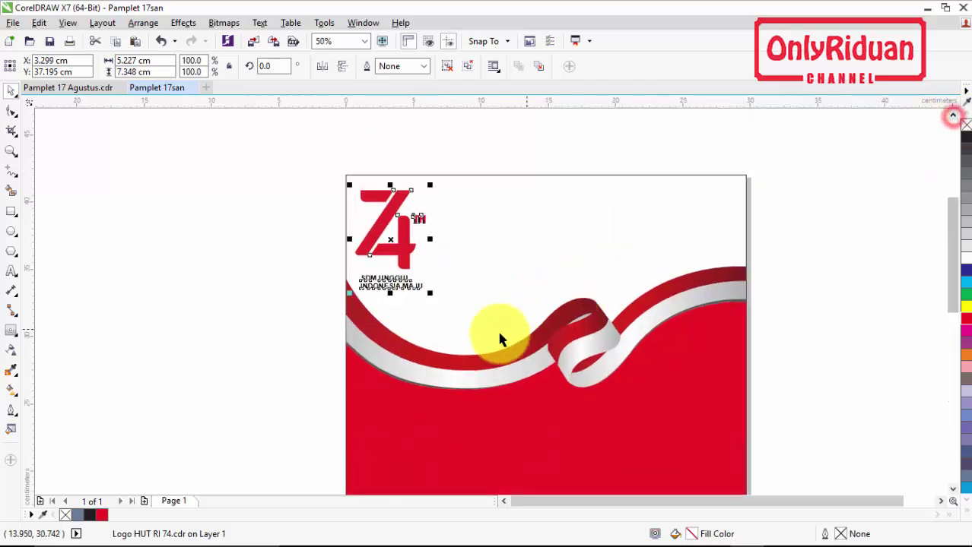
drag(431, 294, 421, 276)
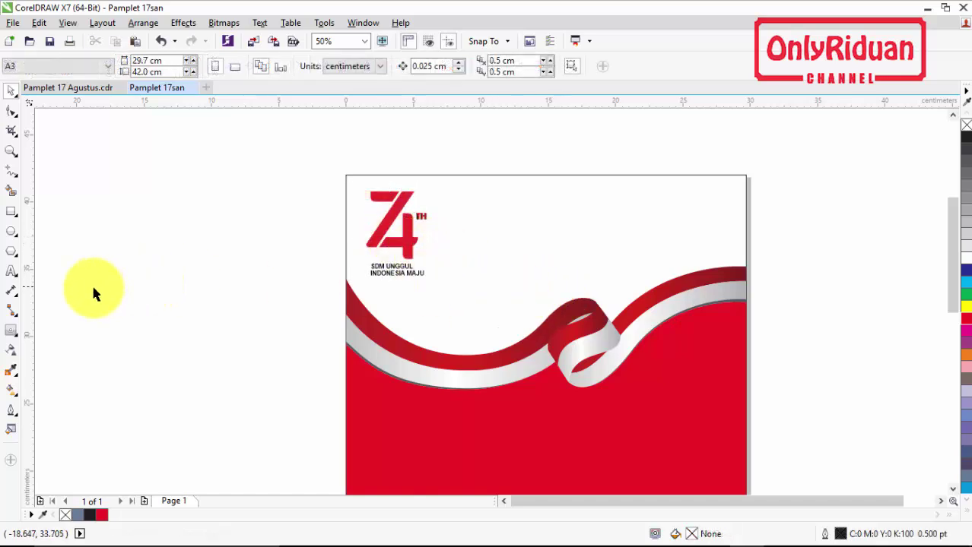
- Following the reference design, add the text lines SEMARAK, KEMERDEKAAN and REPUBLIK INDONESIA beside the logo in staggered rows
click(76, 92)
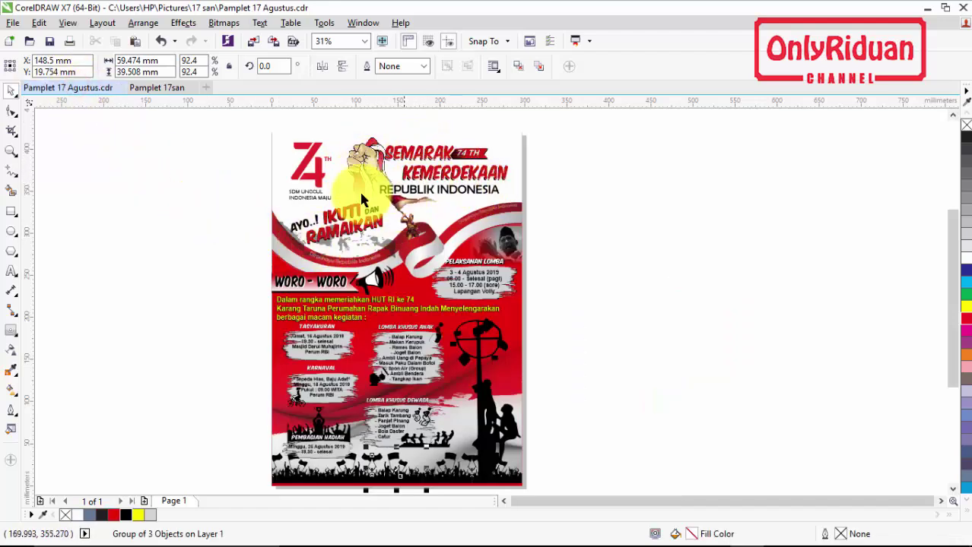
click(163, 87)
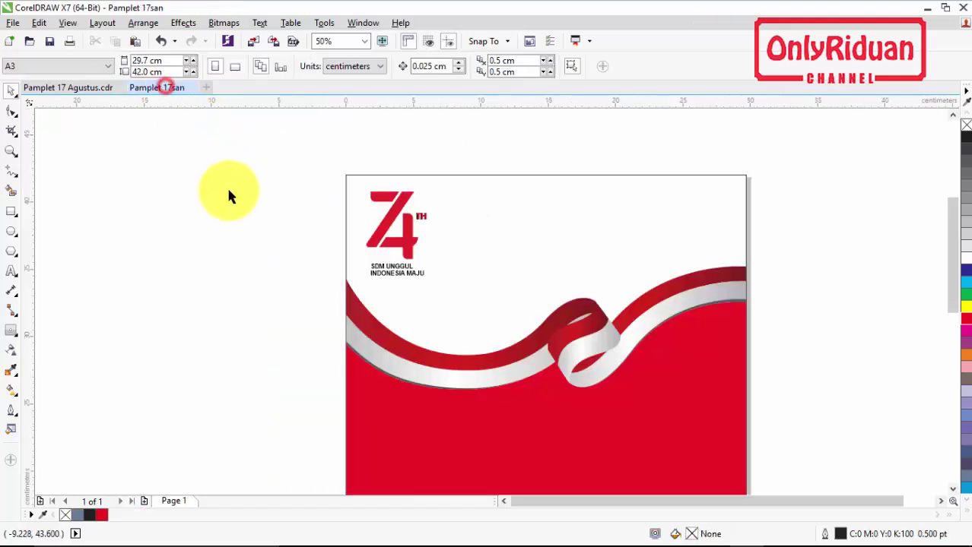
click(15, 273)
click(479, 215)
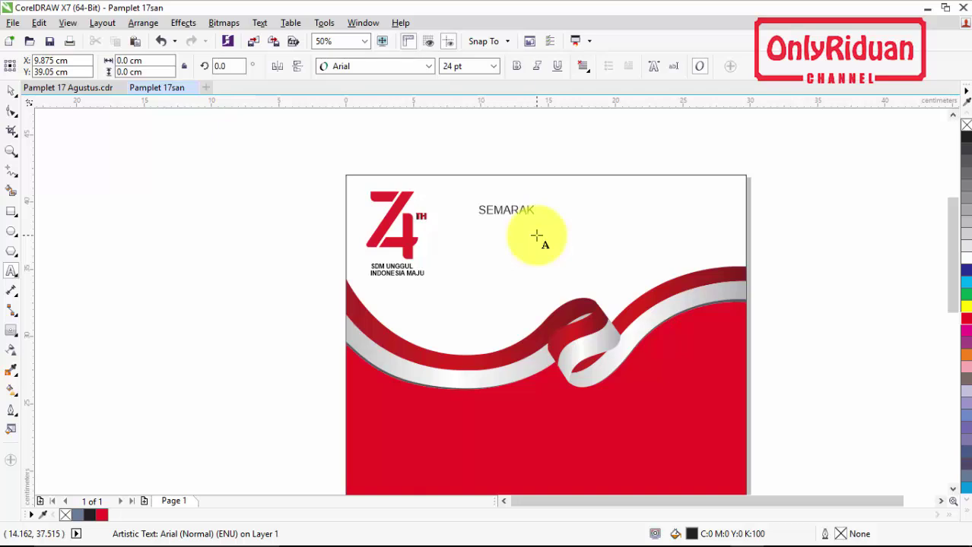
click(510, 241)
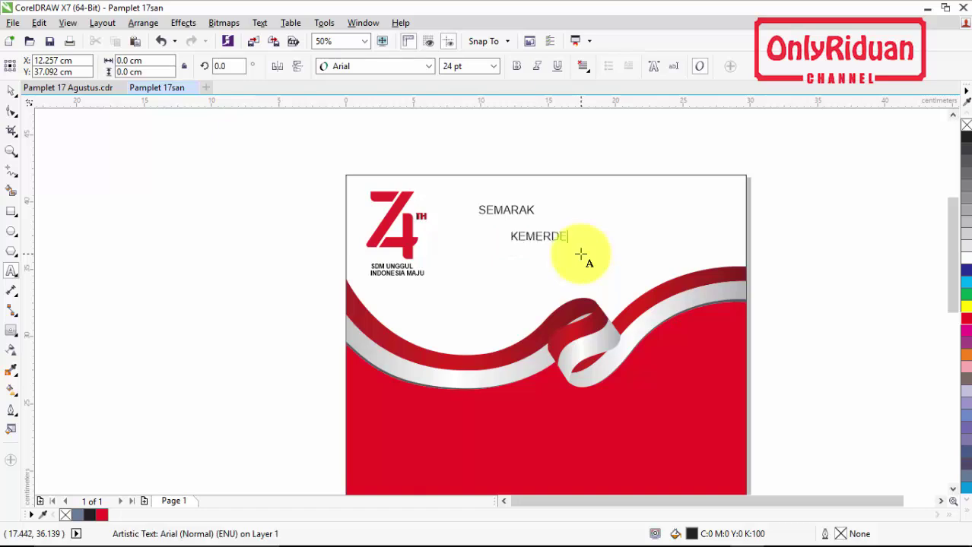
click(526, 271)
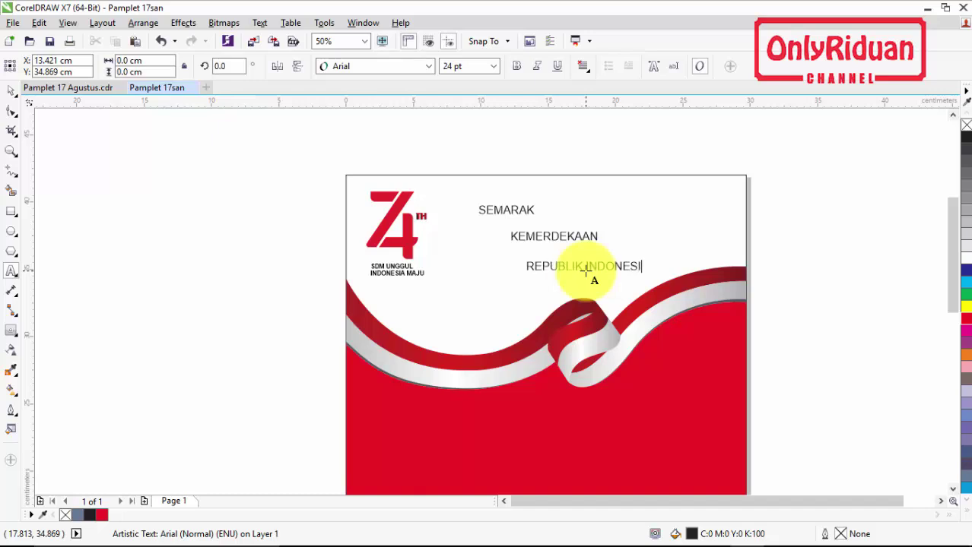
- Set the font of the REPUBLIK INDONESIA text to Berlin Sans FB
click(13, 91)
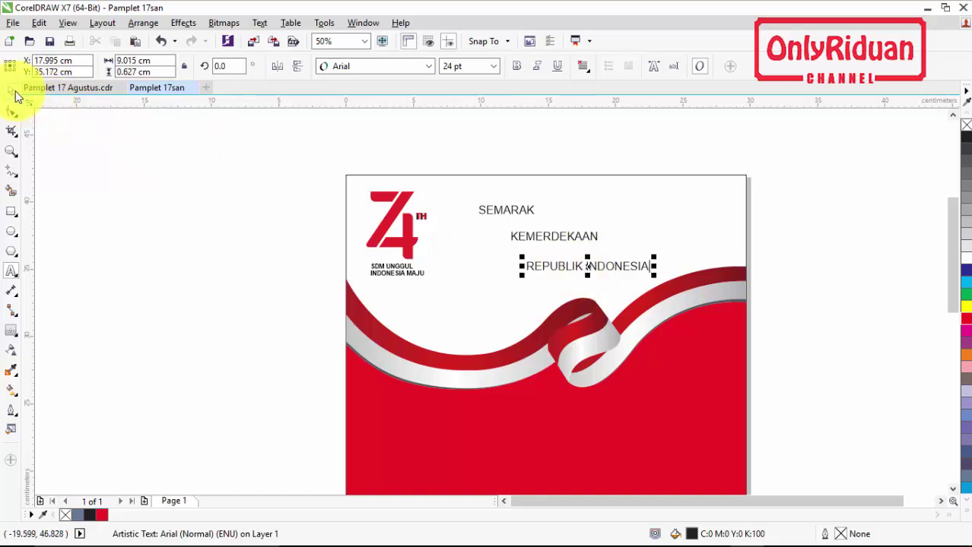
click(424, 66)
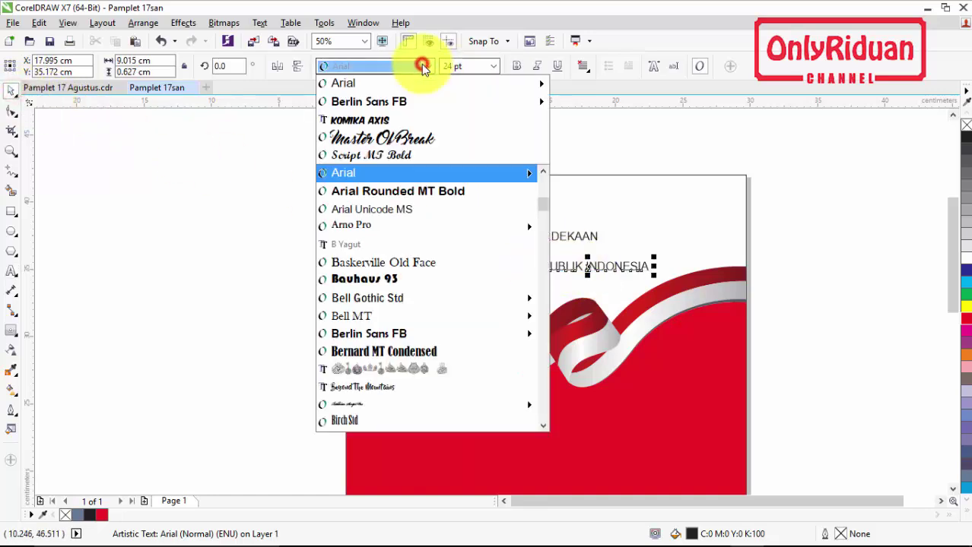
click(400, 101)
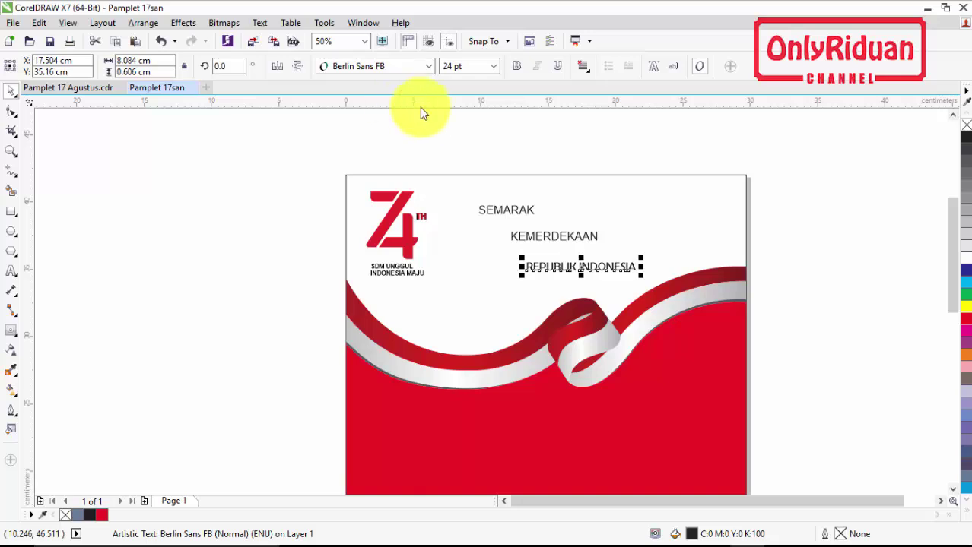
- Set the font of SEMARAK and KEMERDEKAAN to Komika Axis and enlarge both words
drag(454, 147, 611, 257)
click(431, 66)
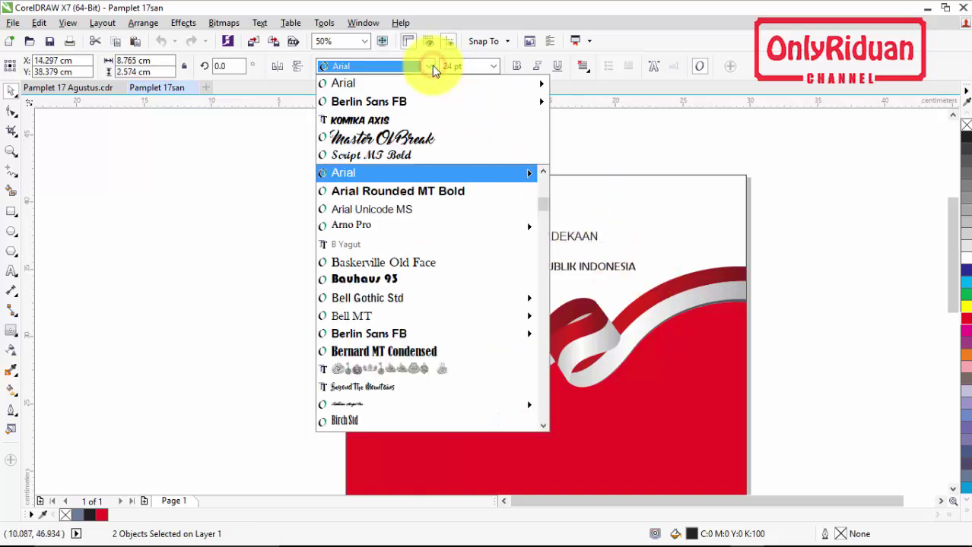
click(392, 123)
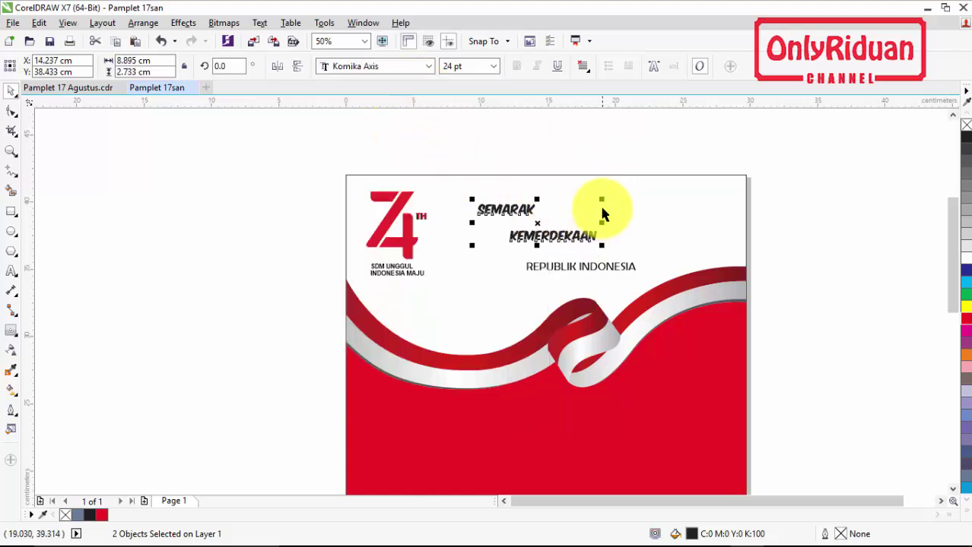
- Enlarge the REPUBLIK INDONESIA text to about 28 pt
click(621, 149)
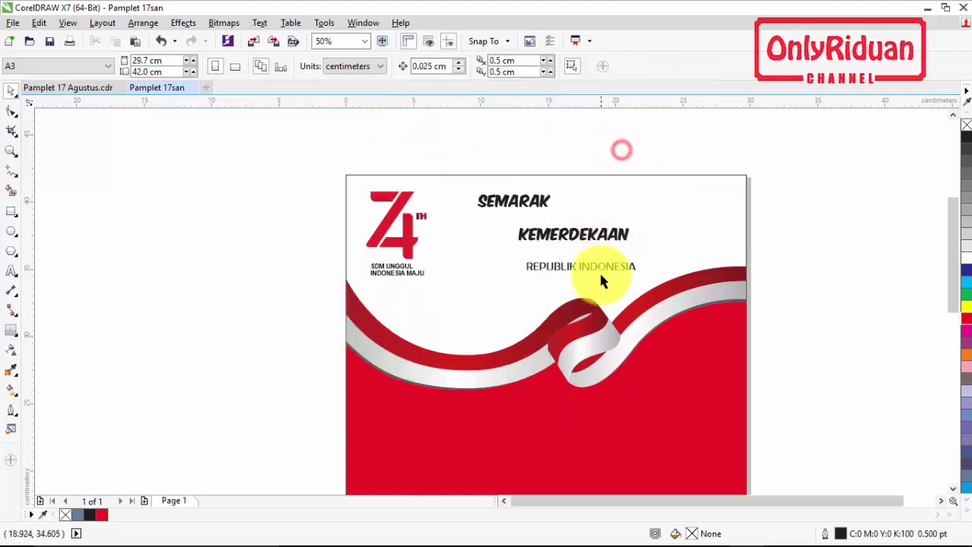
click(598, 267)
drag(641, 276, 659, 278)
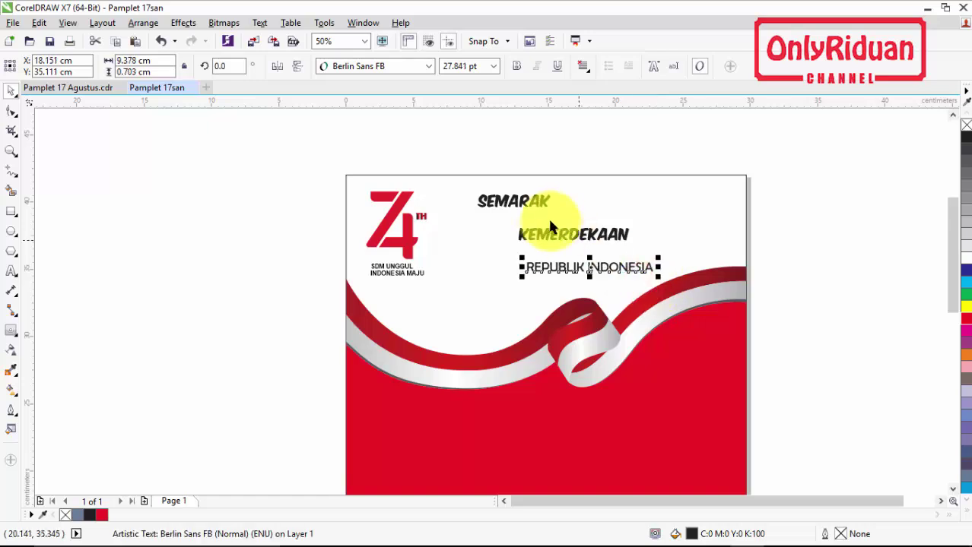
- Move SEMARAK closer above KEMERDEKAAN and enlarge both words together to about 41 pt
drag(530, 207, 580, 234)
drag(490, 145, 644, 243)
drag(637, 198, 676, 181)
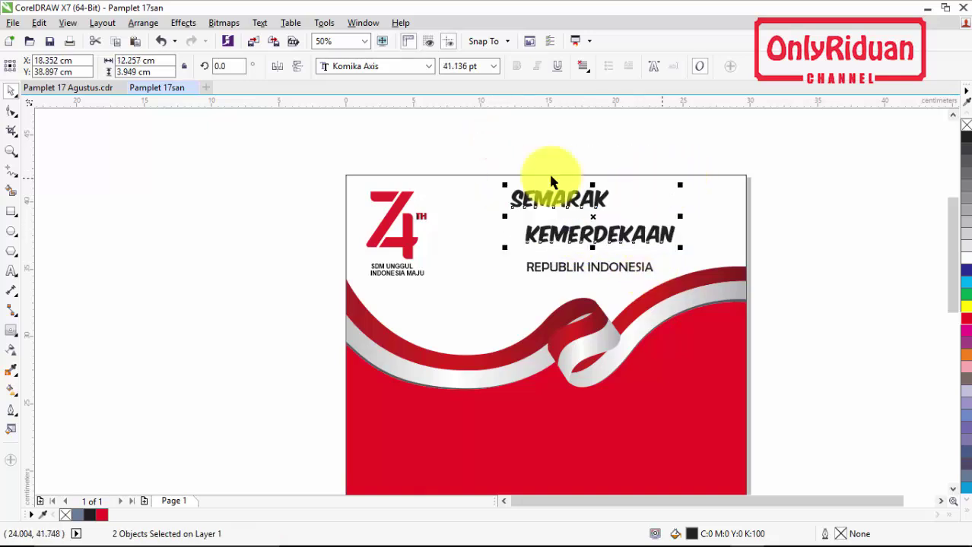
- Arrange SEMARAK and KEMERDEKAAN in a tighter stagger, as in the reference, and enlarge REPUBLIK INDONESIA to about 33 pt
click(93, 89)
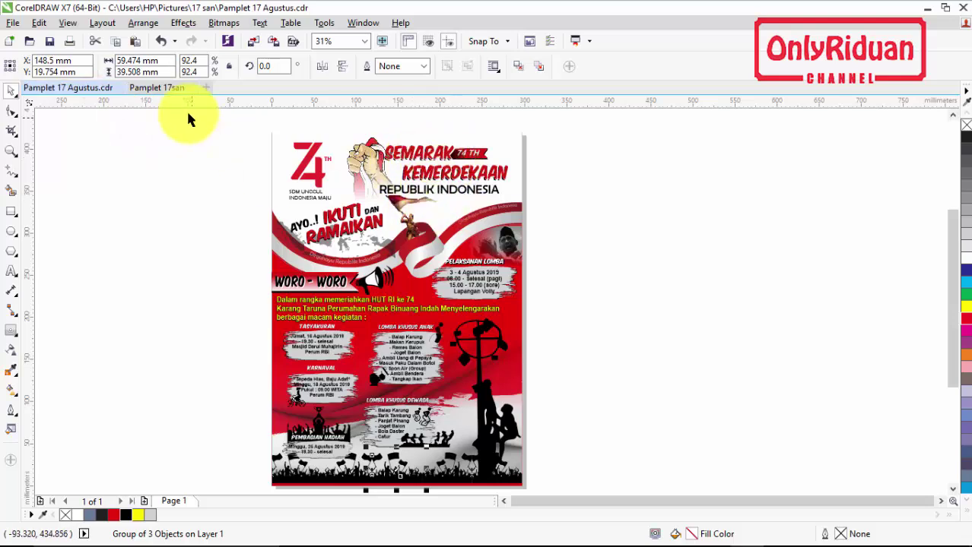
click(172, 89)
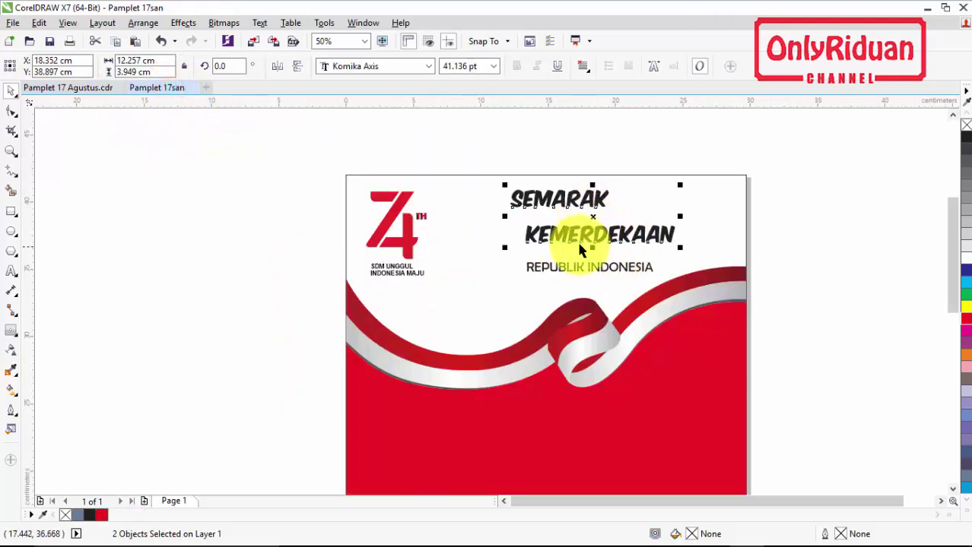
click(620, 156)
drag(559, 192, 579, 239)
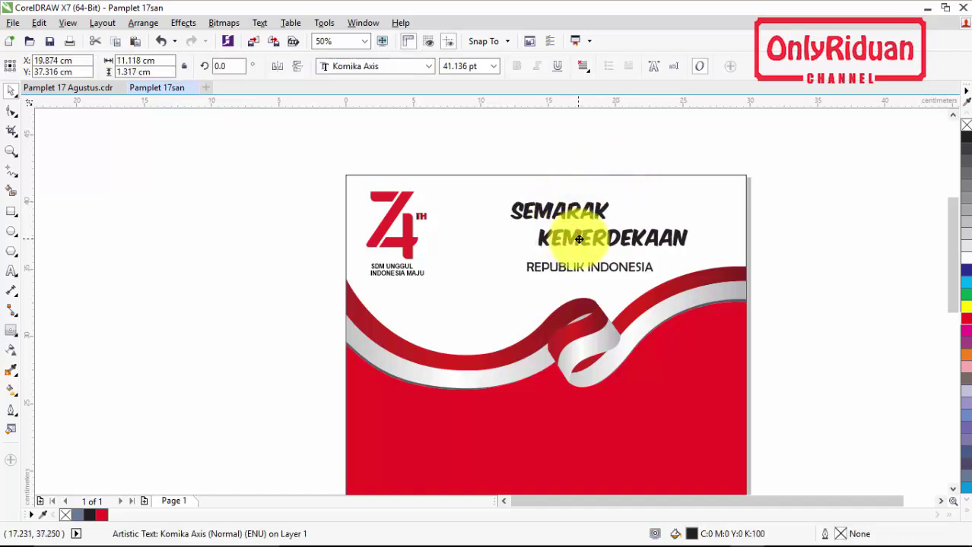
click(580, 266)
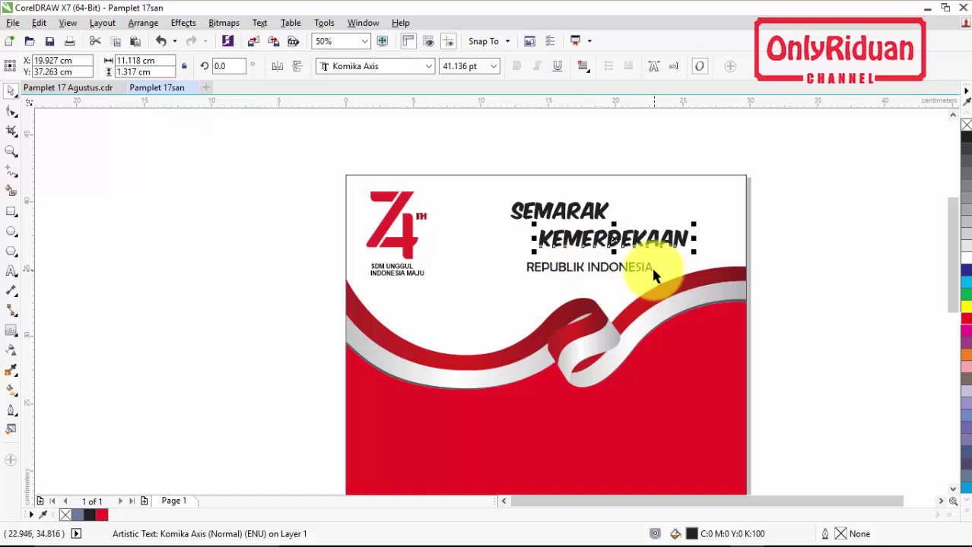
drag(658, 288, 682, 281)
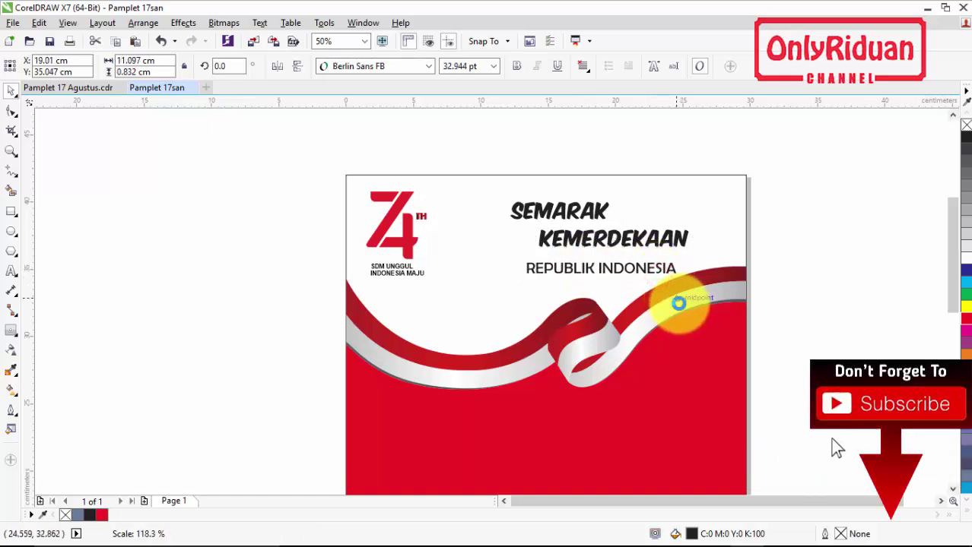
- Fill both headline words, SEMARAK and KEMERDEKAAN, with red
drag(491, 157, 693, 262)
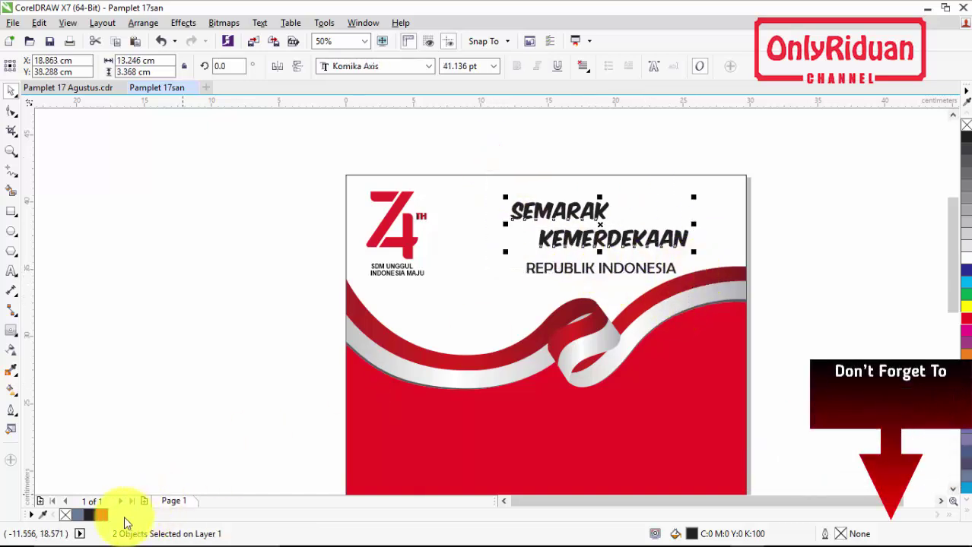
click(99, 516)
click(240, 366)
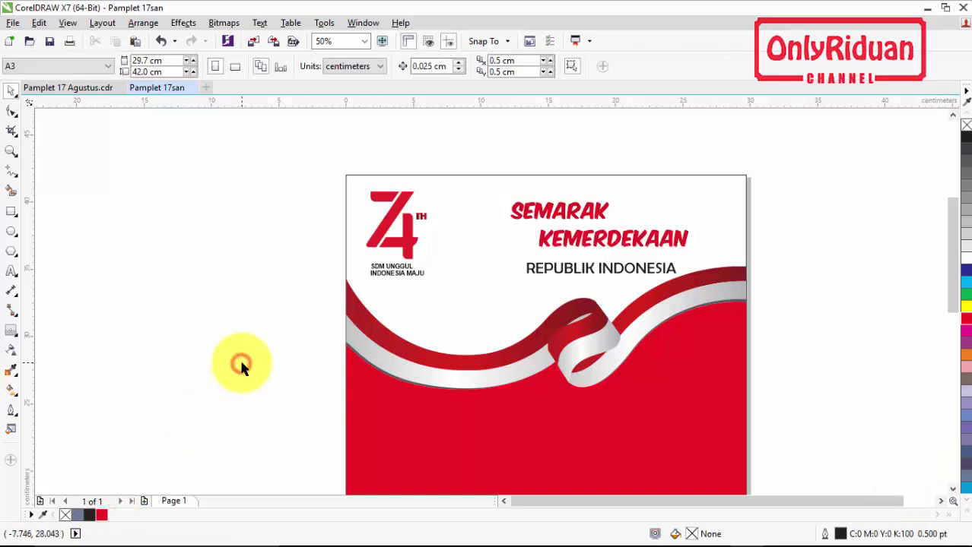
- Duplicate SEMARAK and KEMERDEKAAN and fill the lower original words with black (C100 M100 Y100 K100) as shadows
drag(493, 158, 698, 267)
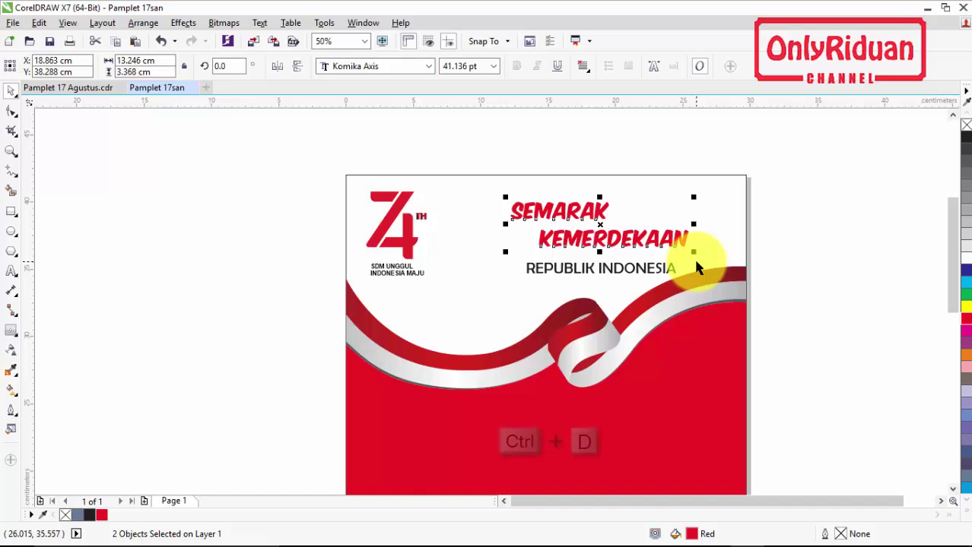
key(ctrl+d)
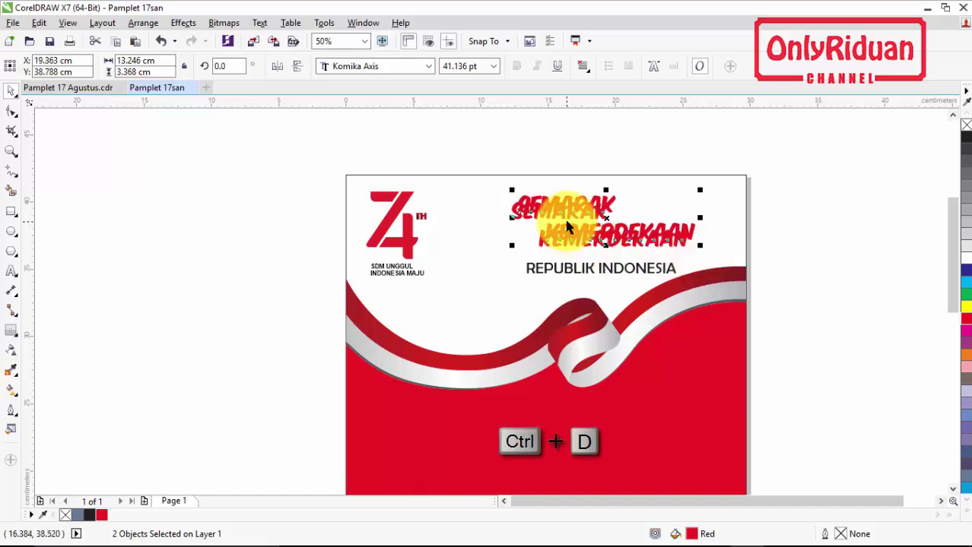
scroll(566, 226, up, 2)
click(497, 121)
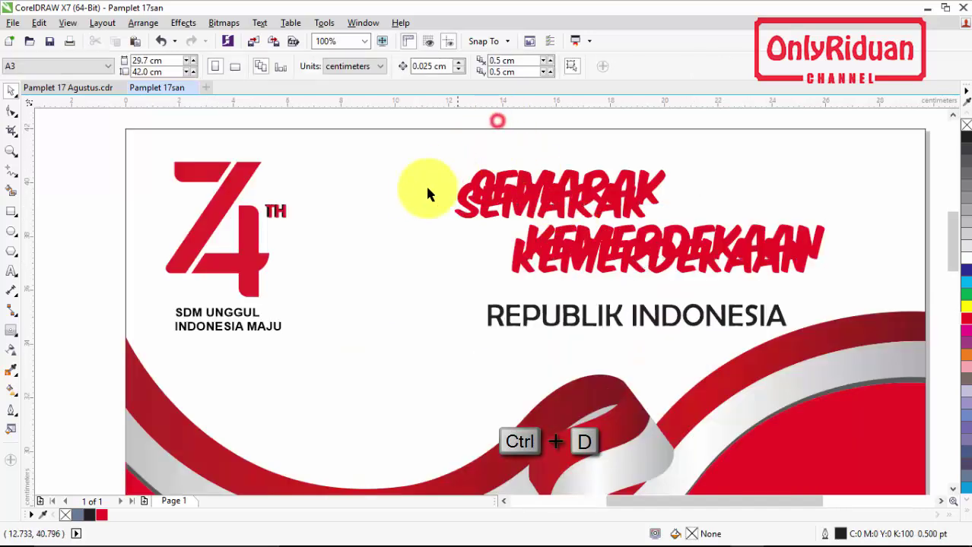
click(459, 225)
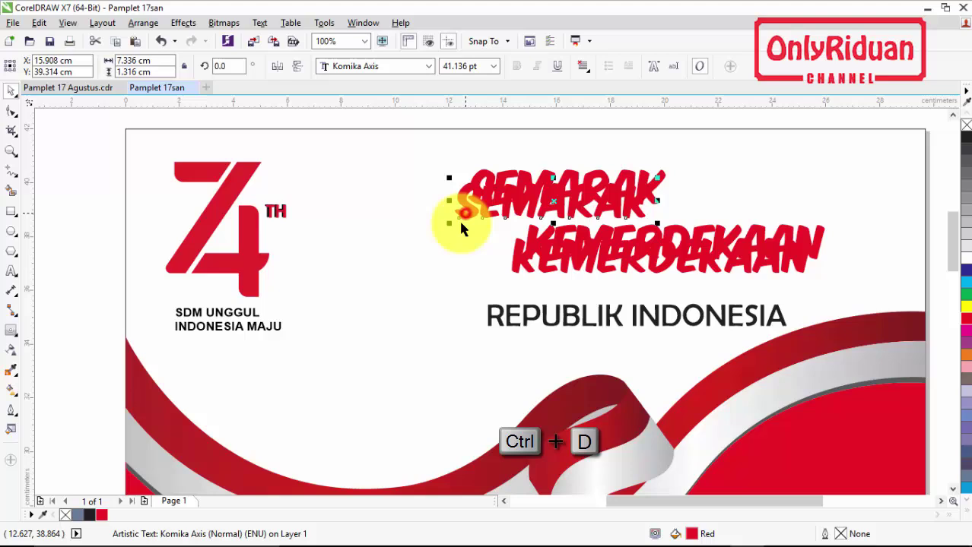
click(965, 515)
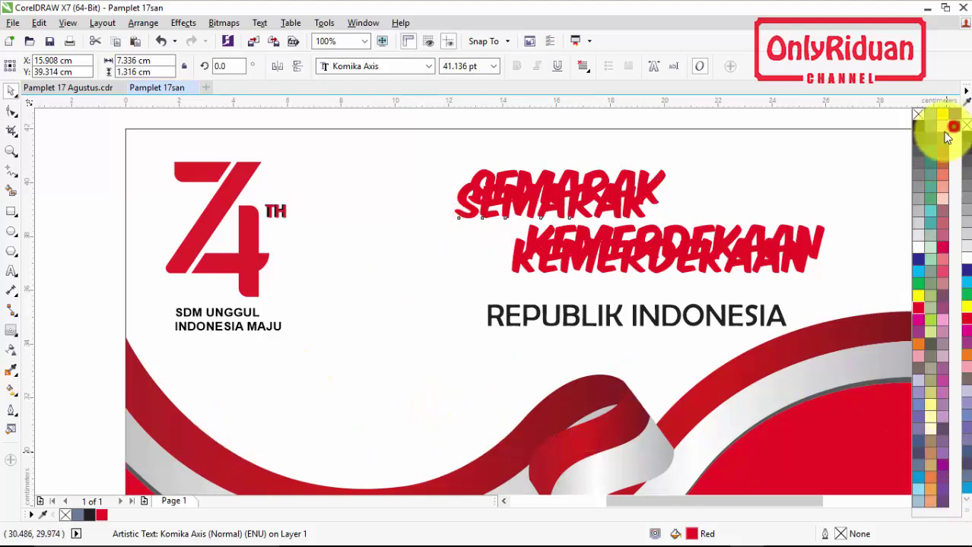
click(953, 127)
click(519, 261)
key(ctrl+d)
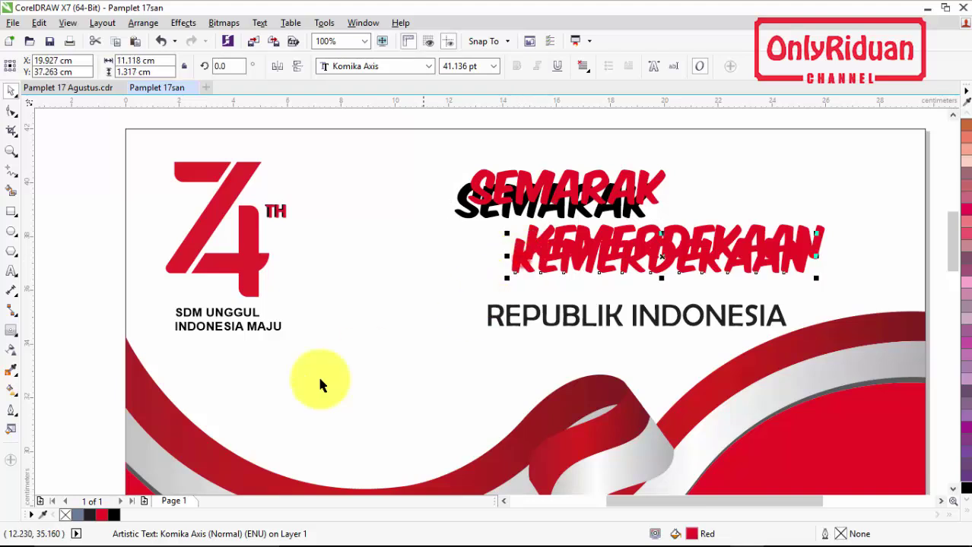
- Move the red SEMARAK and KEMERDEKAAN onto their black copies, leaving a thin offset shadow below each word
scroll(500, 181, up, 1)
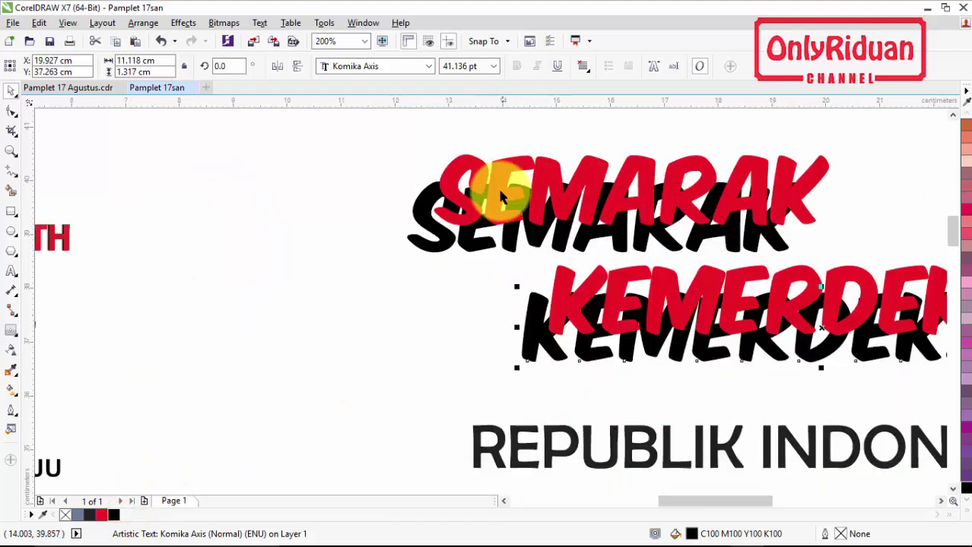
drag(503, 173, 472, 201)
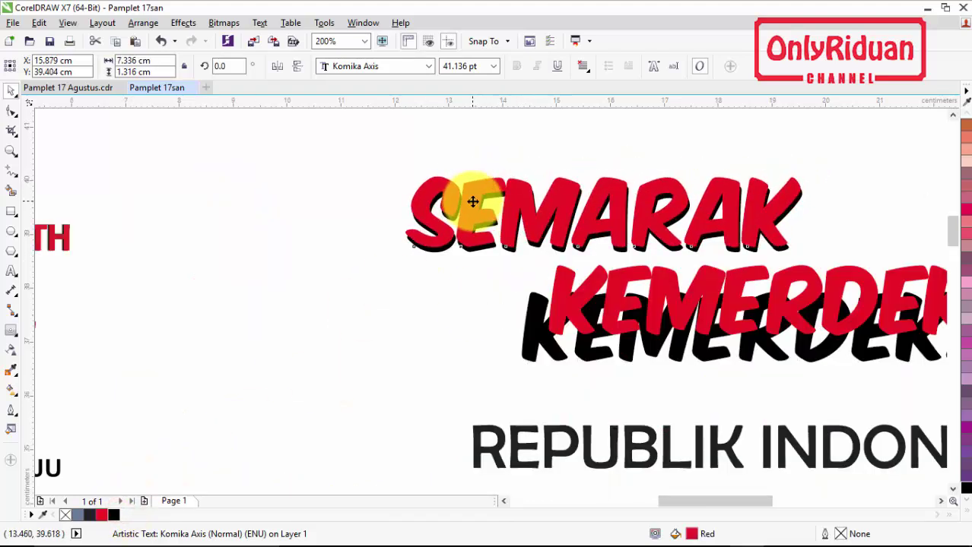
drag(595, 279, 569, 302)
scroll(569, 303, down, 1)
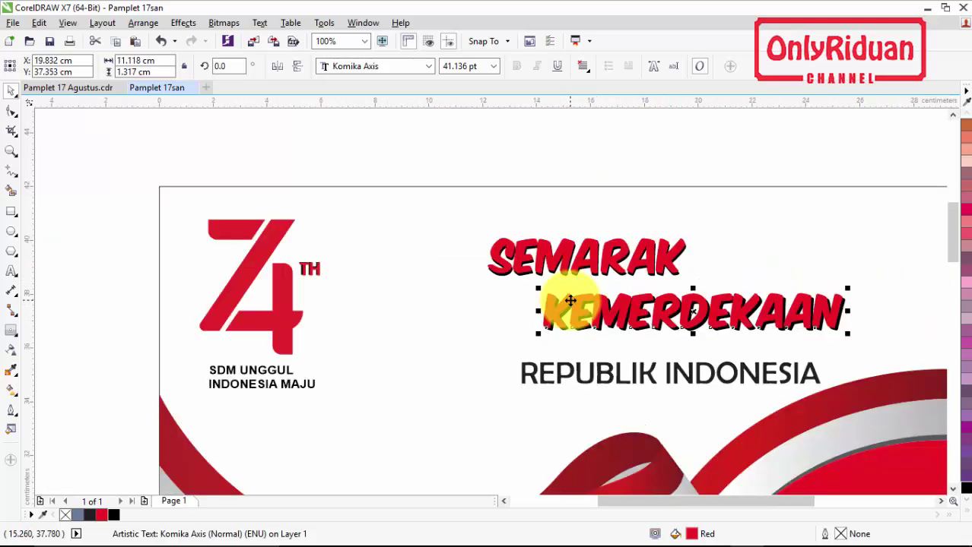
- Import the fist-and-flag image merdeka.png and place it beside SEMARAK at about 5.8 × 7.1 cm
click(941, 501)
click(436, 152)
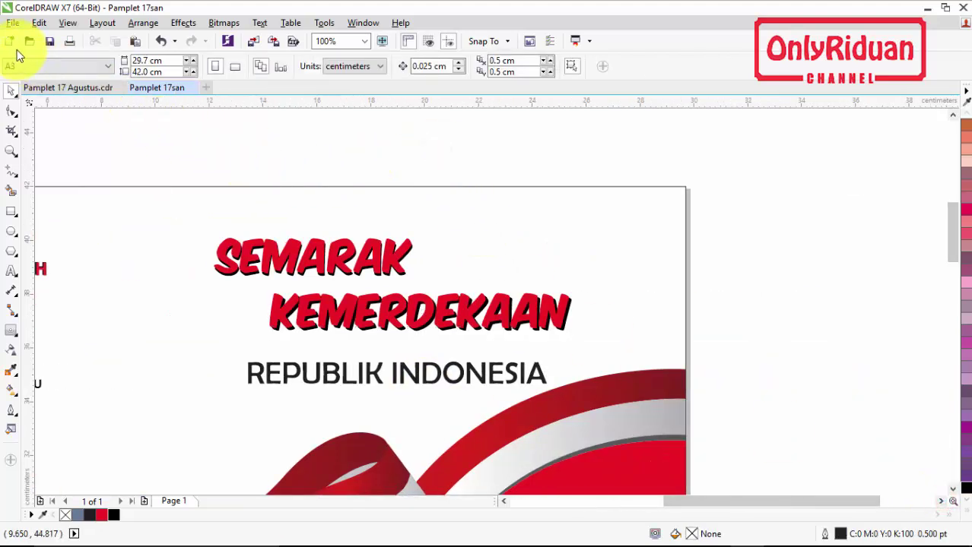
click(14, 24)
click(47, 240)
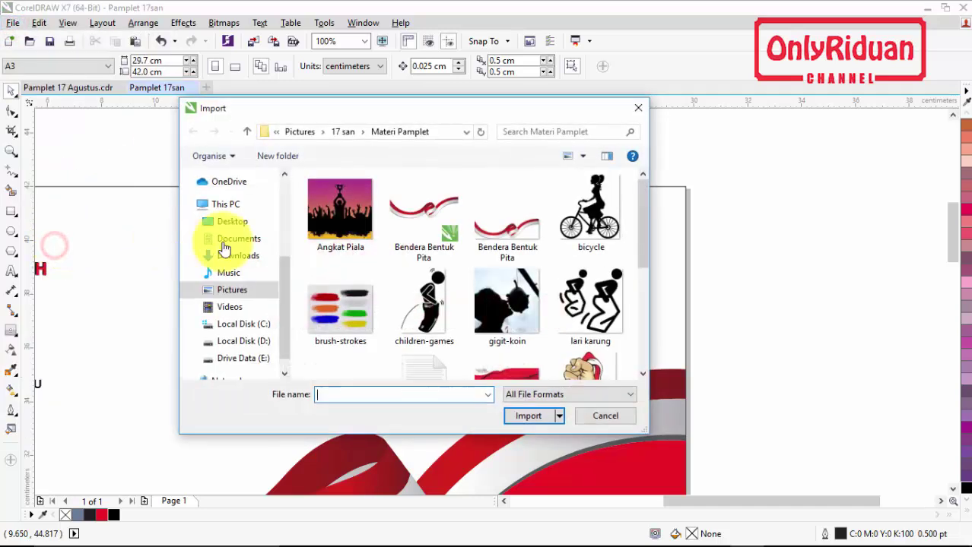
click(584, 361)
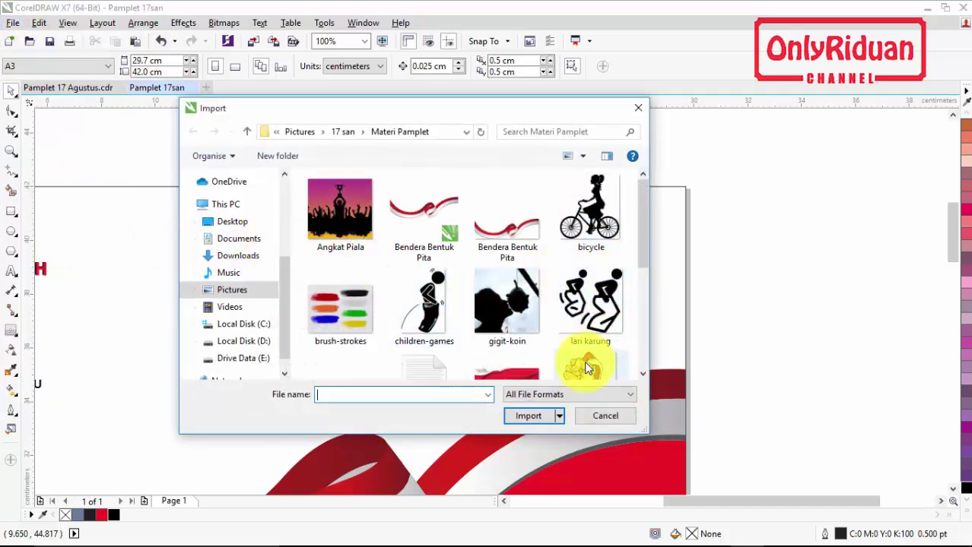
click(532, 416)
drag(96, 211, 257, 405)
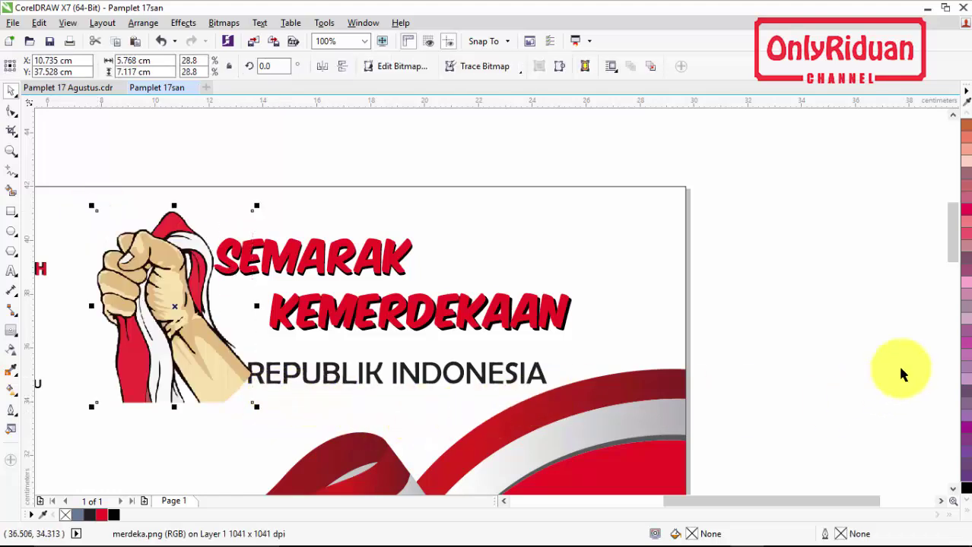
- Apply a linear transparency to the fist image, fading it out downwards from the hand to 100 at the forearm
scroll(954, 242, down, 2)
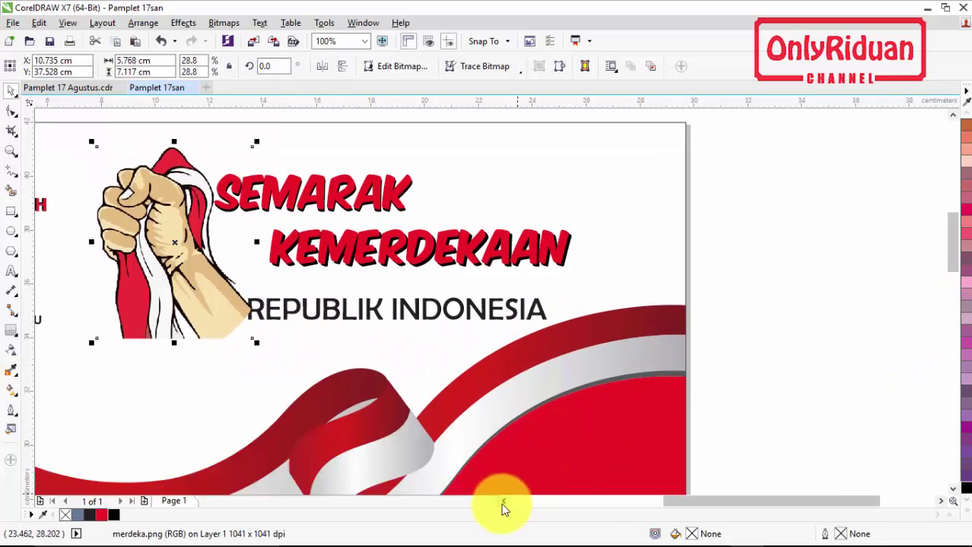
scroll(503, 508, left, 3)
click(387, 298)
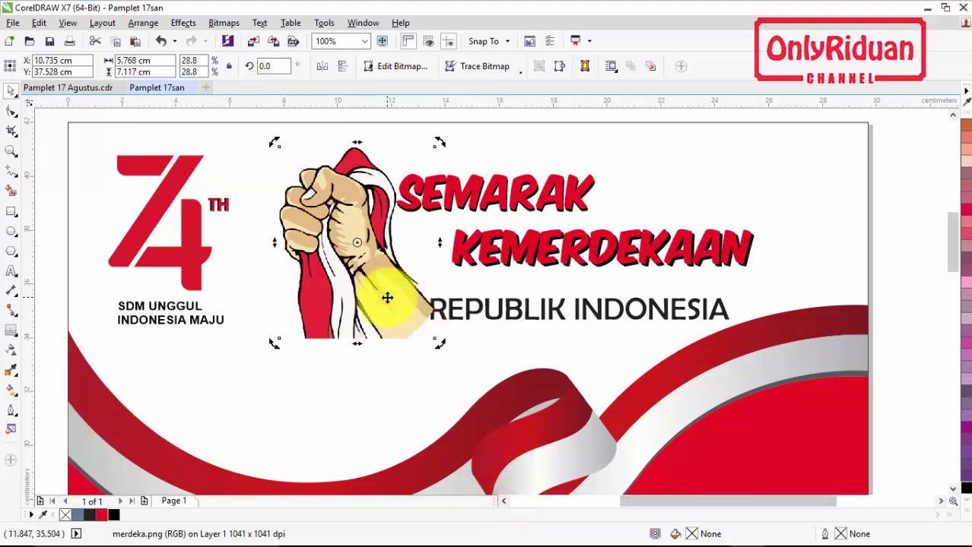
click(343, 303)
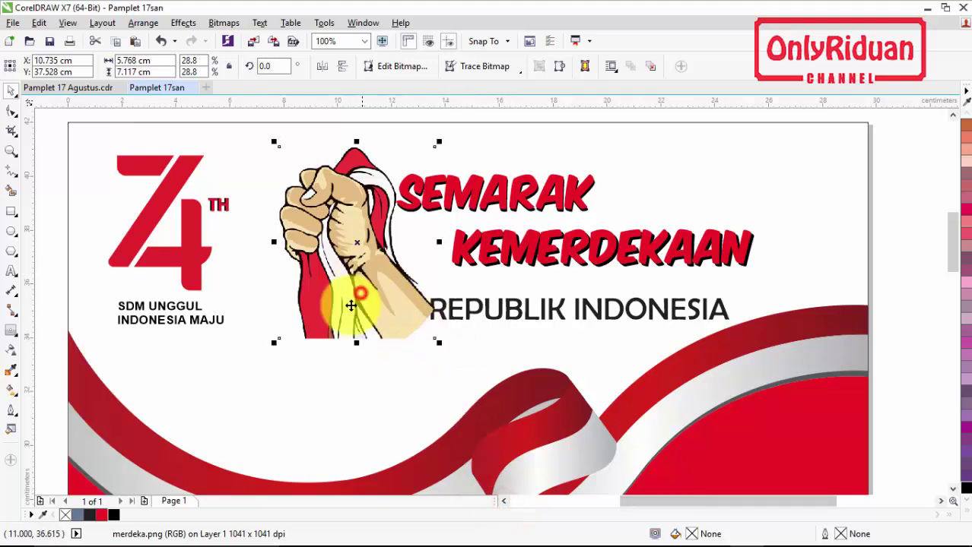
click(10, 351)
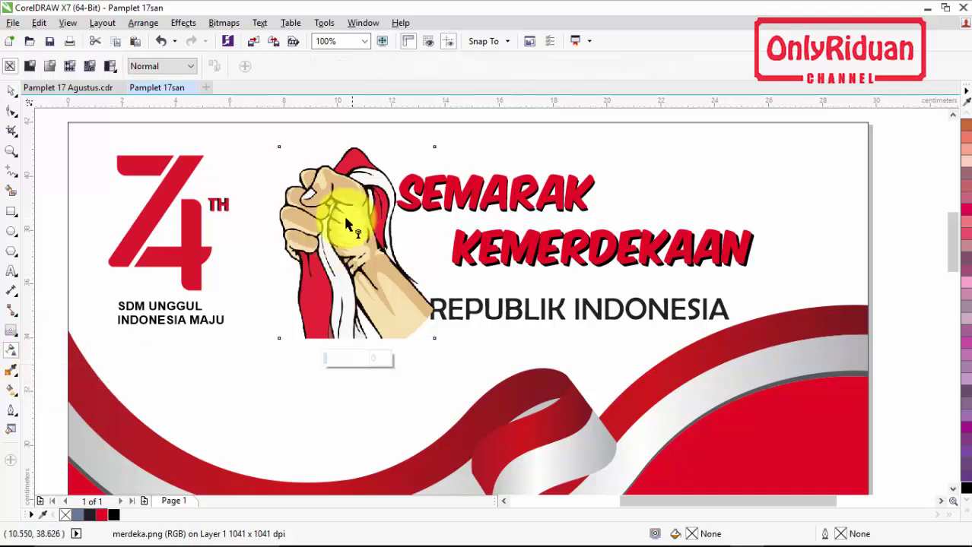
drag(344, 207, 346, 327)
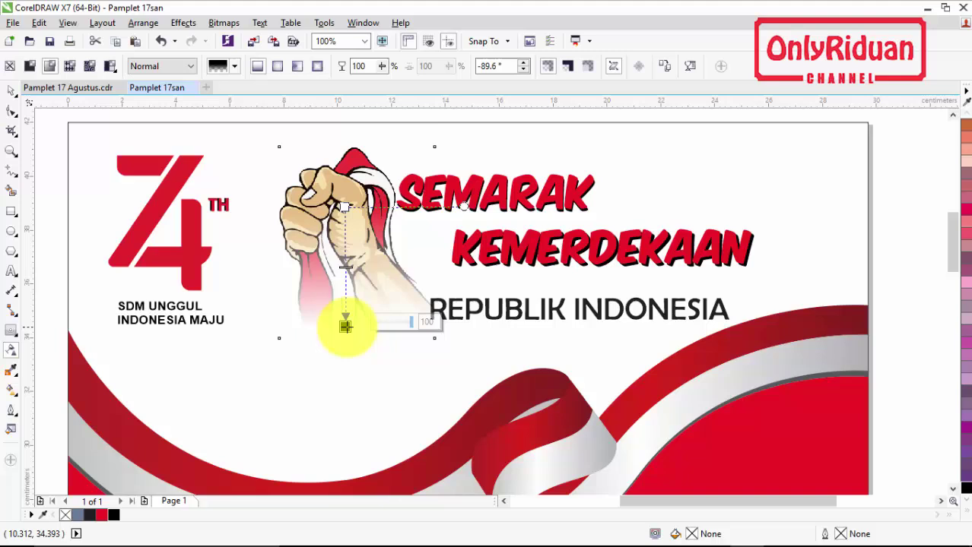
click(15, 90)
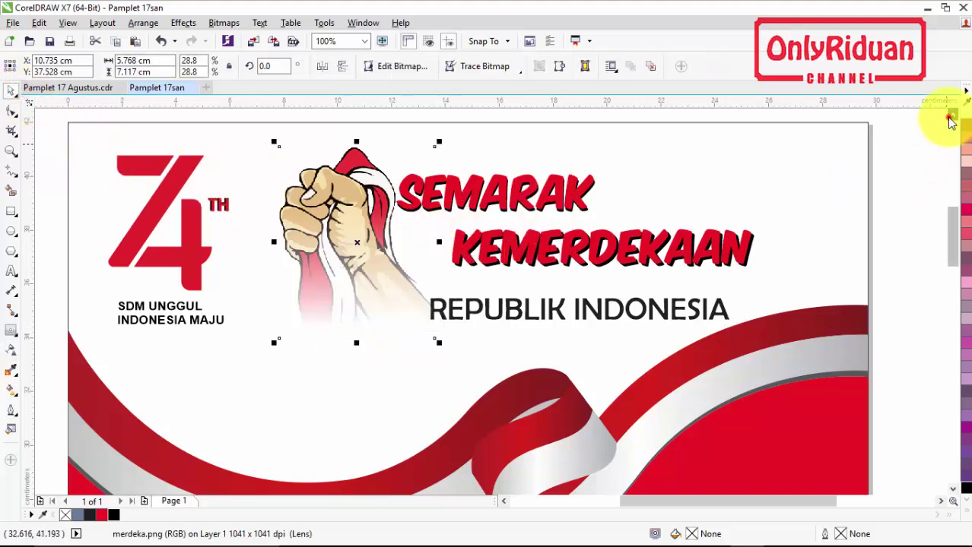
- Shift all the headline texts slightly towards the fist image and change their stacking order on the page
scroll(951, 121, up, 1)
click(517, 141)
drag(348, 135, 783, 386)
drag(568, 286, 568, 300)
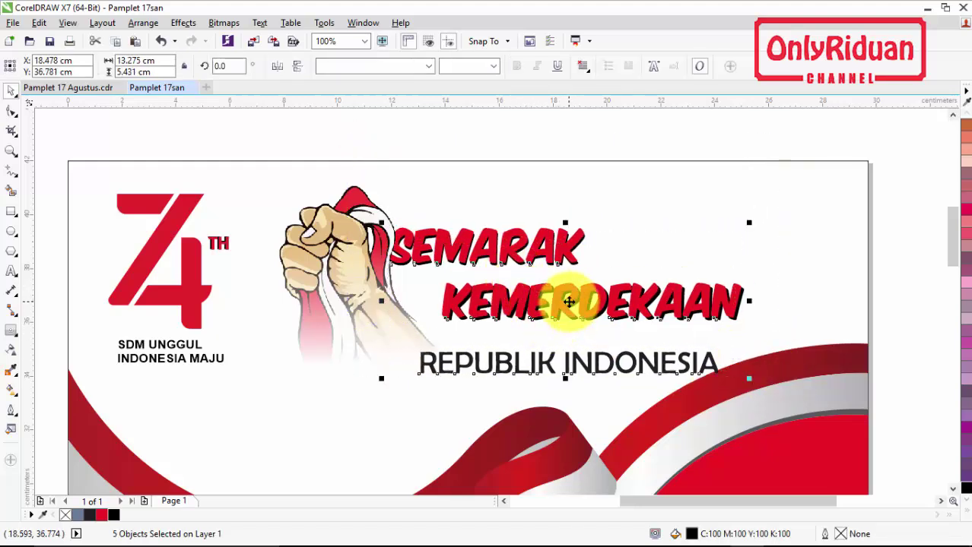
right_click(568, 301)
mouse_move(625, 405)
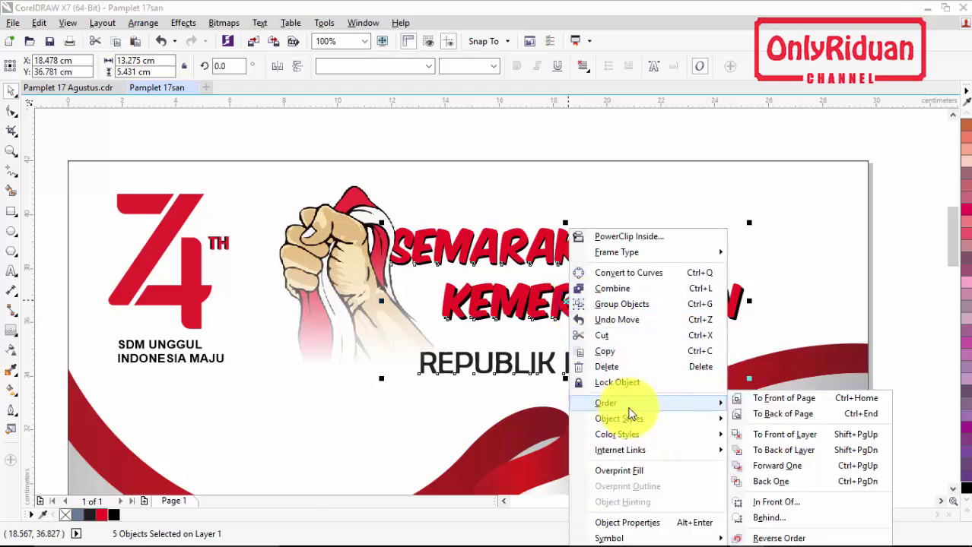
click(771, 414)
click(571, 124)
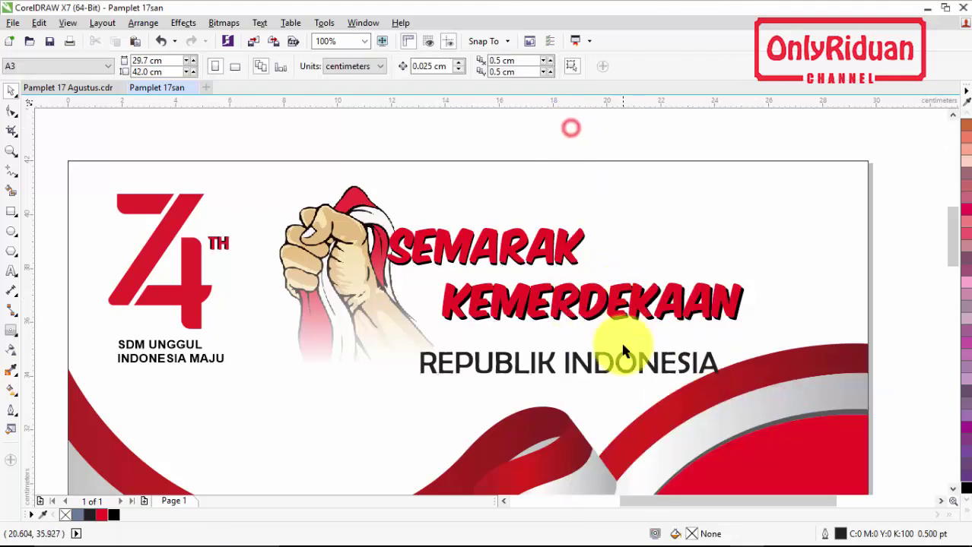
- Nudge REPUBLIK INDONESIA upwards until it sits close beneath KEMERDEKAAN
click(612, 364)
key(Up)
key(Up)
key(Up)
key(Up)
key(Up)
key(Up)
key(Up)
key(Up)
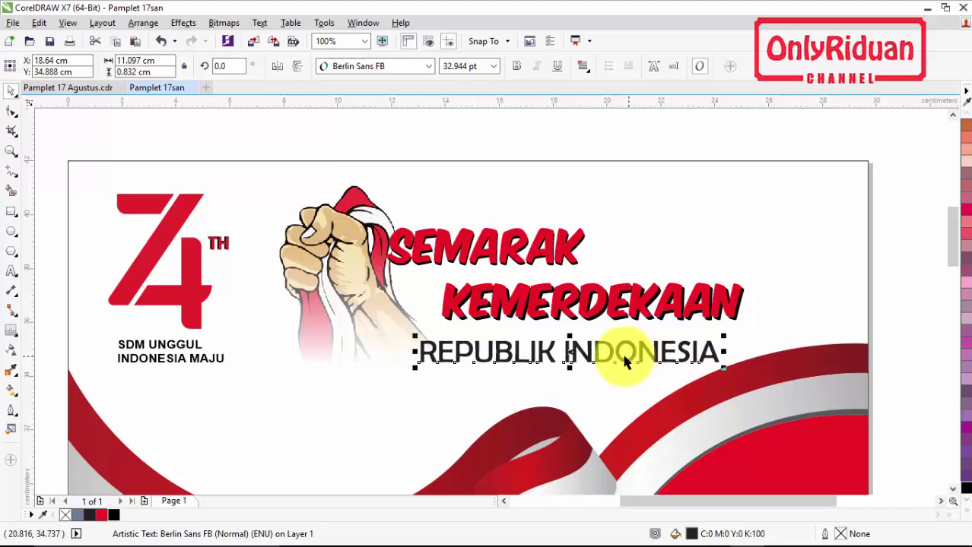
- Enlarge REPUBLIK INDONESIA to about 35 pt and fill it with black (C100 M100 Y100 K100)
drag(414, 366, 395, 390)
click(116, 517)
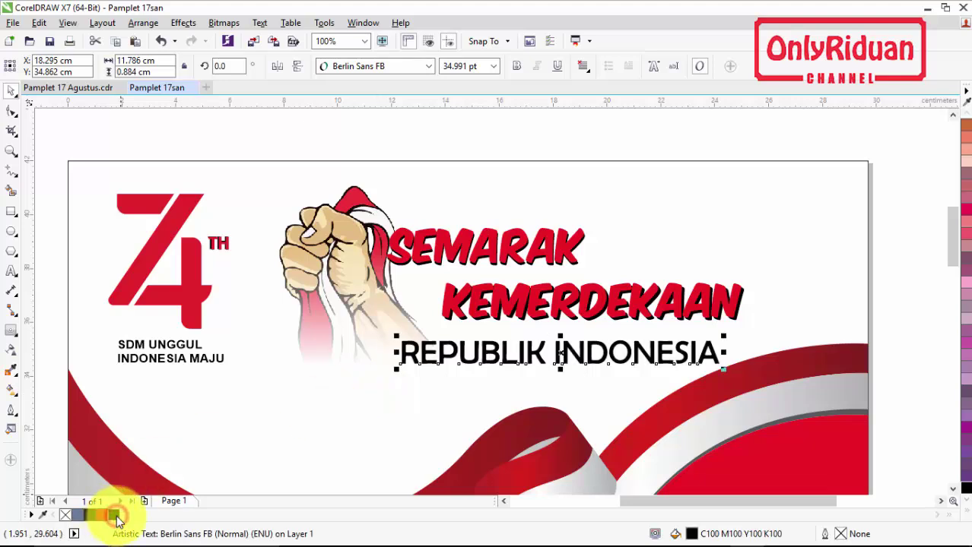
click(358, 157)
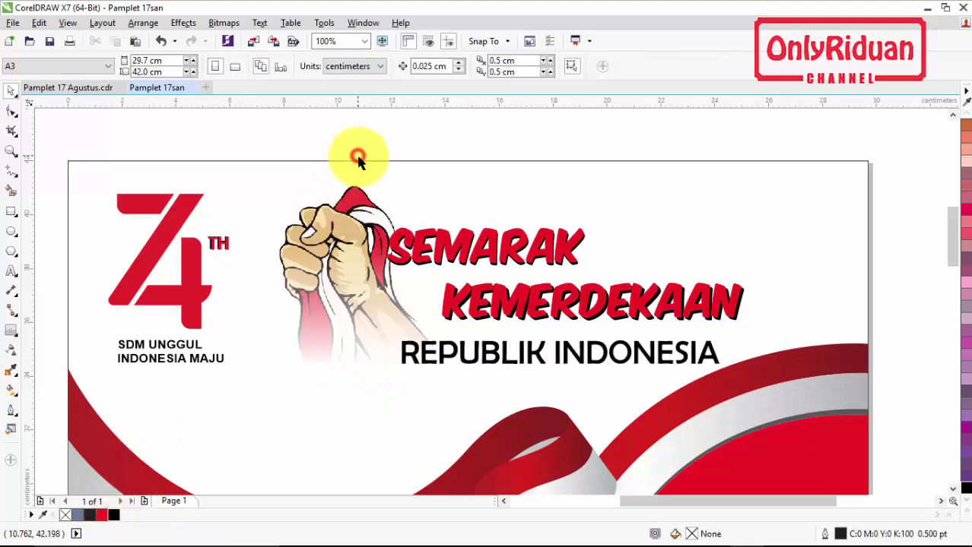
- Examine the 74 TH banner beside SEMARAK in the reference document Pamplet 17 Agustus.cdr
click(102, 89)
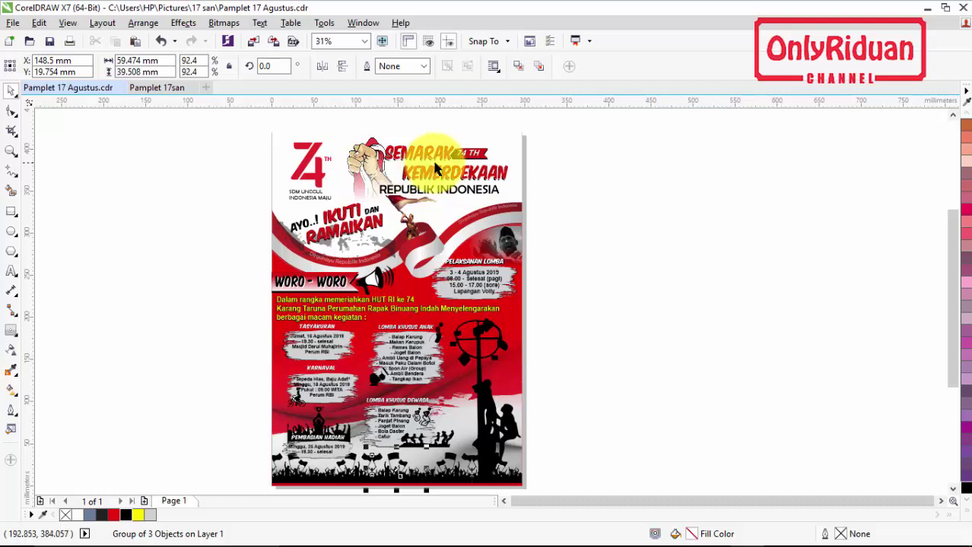
click(952, 115)
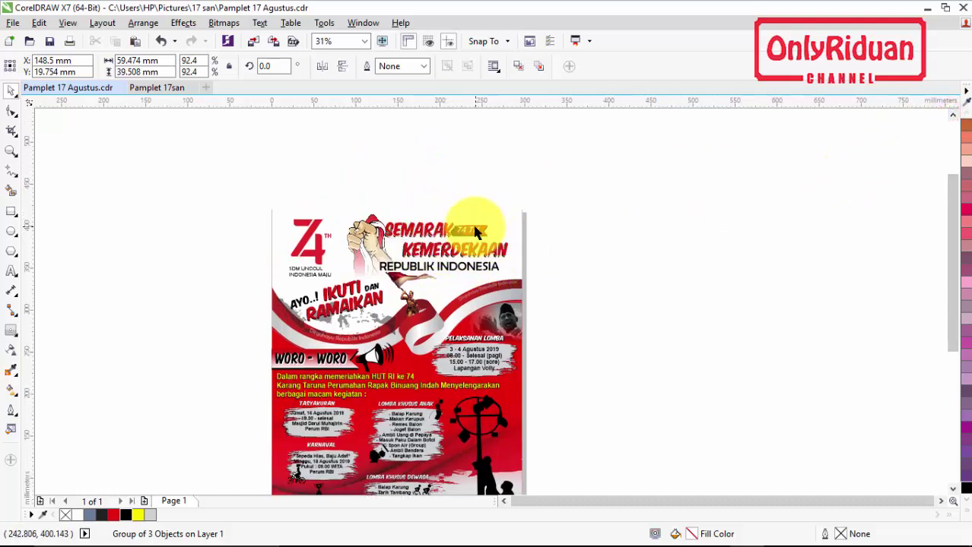
scroll(475, 233, up, 2)
scroll(474, 232, up, 2)
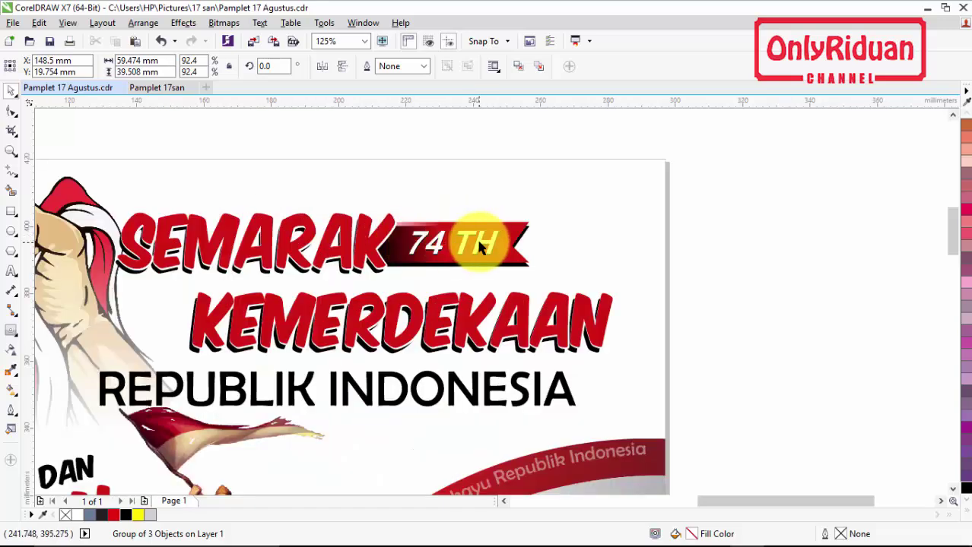
scroll(467, 242, down, 2)
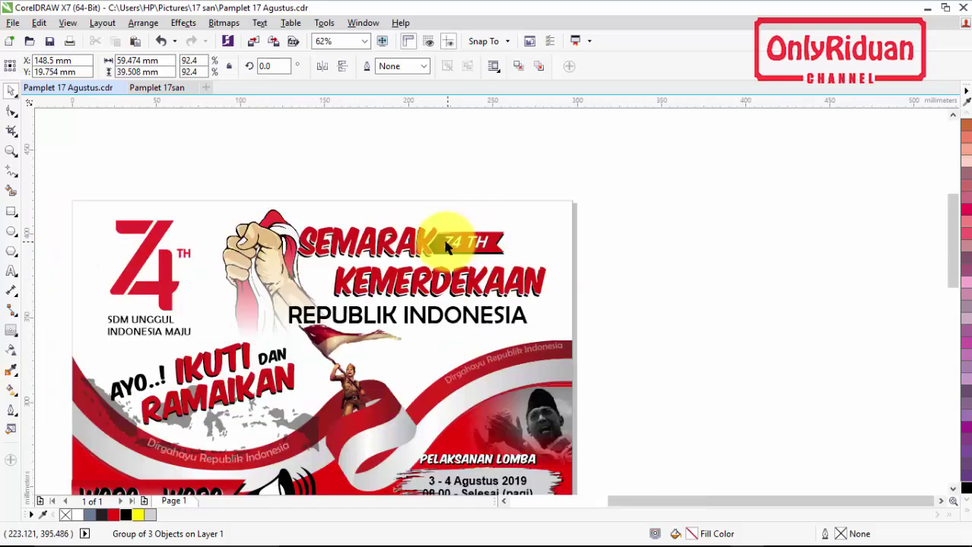
click(158, 89)
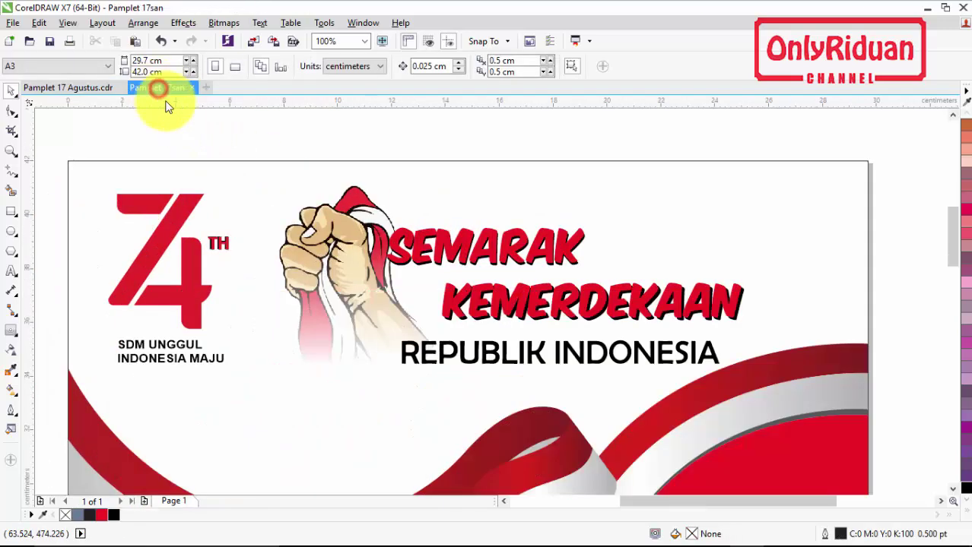
- In Pamplet 17san, draw a rectangle about 3.3 x 0.9 cm extending from the K of SEMARAK and convert it to curves
click(14, 212)
scroll(590, 241, up, 2)
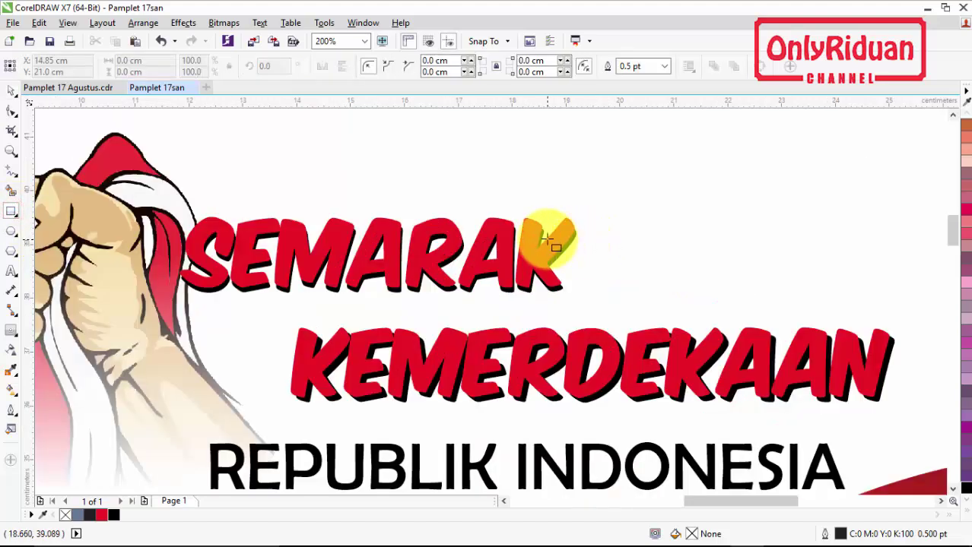
drag(547, 239, 728, 288)
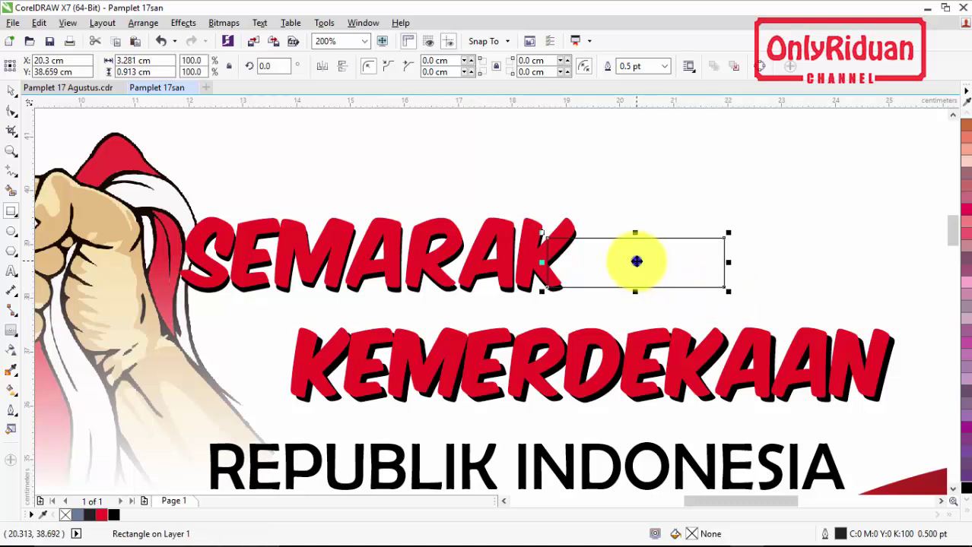
right_click(636, 262)
click(666, 221)
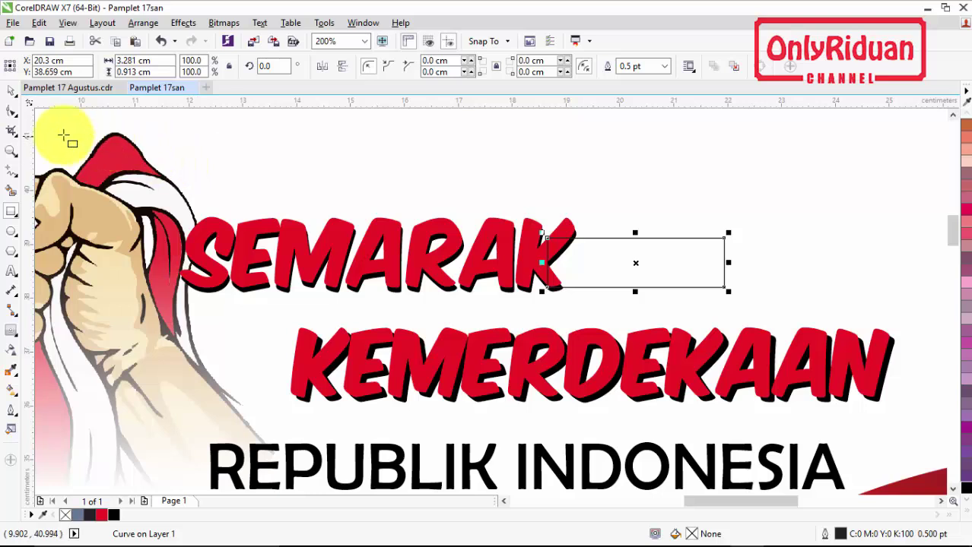
- Cut a V-shaped notch into the rectangle's free end by moving a midpoint node about 0.4 cm inwards
click(11, 111)
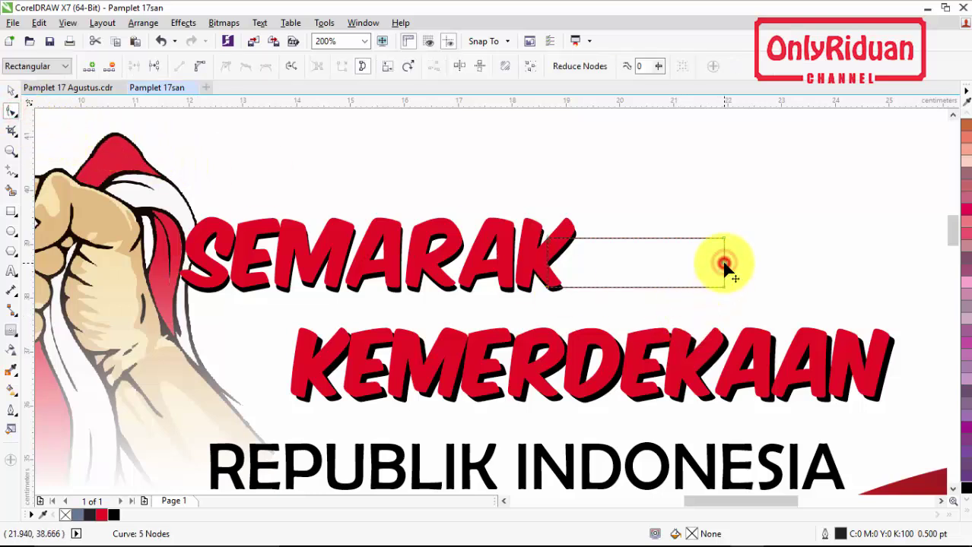
drag(724, 265, 706, 260)
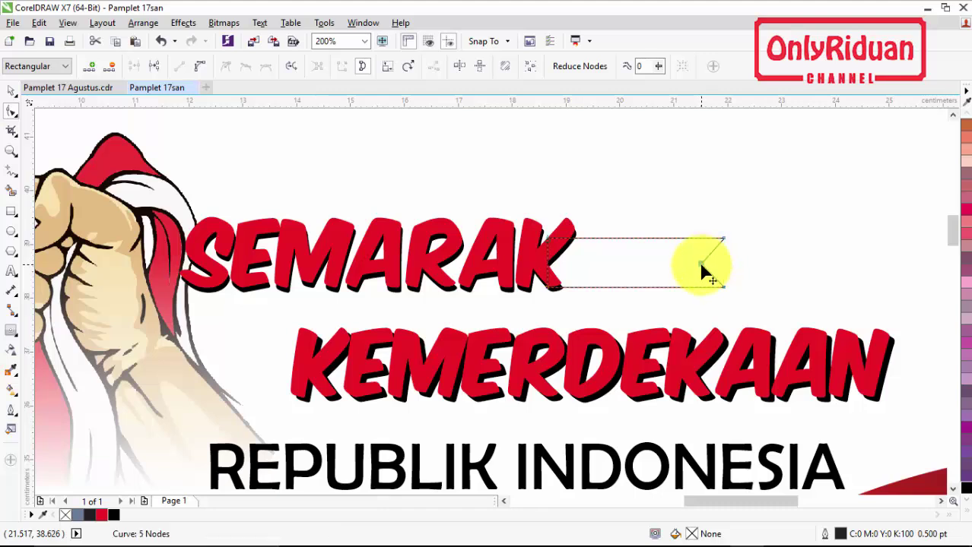
drag(701, 266, 700, 264)
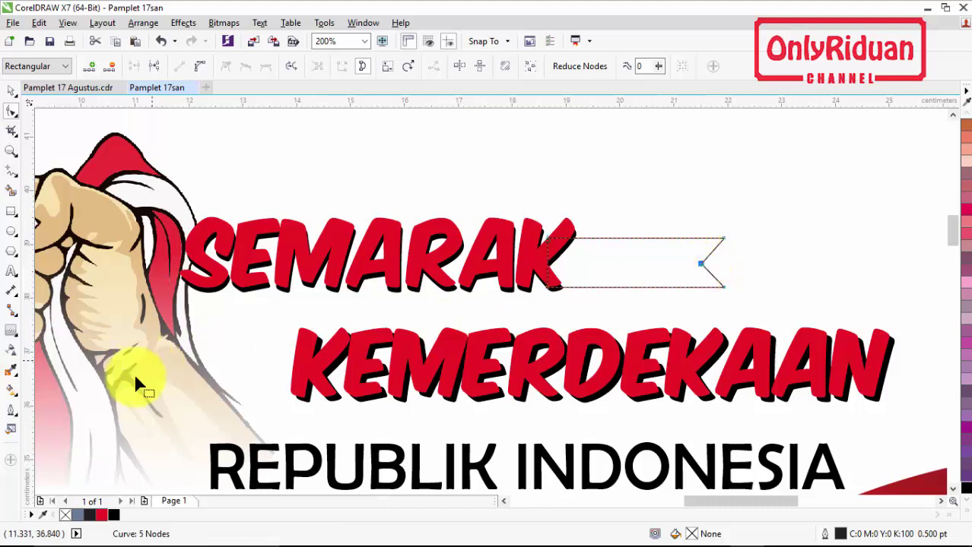
- Fill the notched banner with black (C100 M100 Y100 K100) and make a red duplicate of it
click(12, 91)
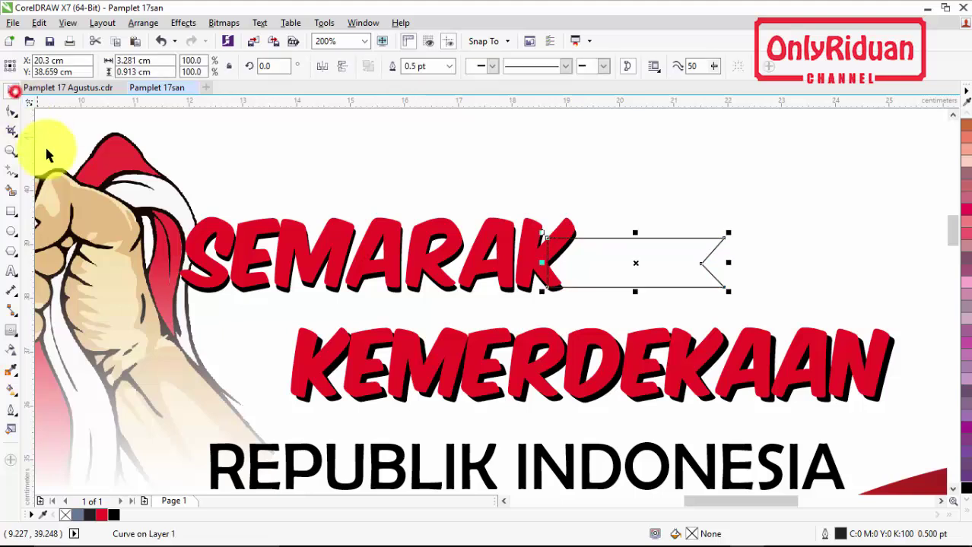
click(114, 515)
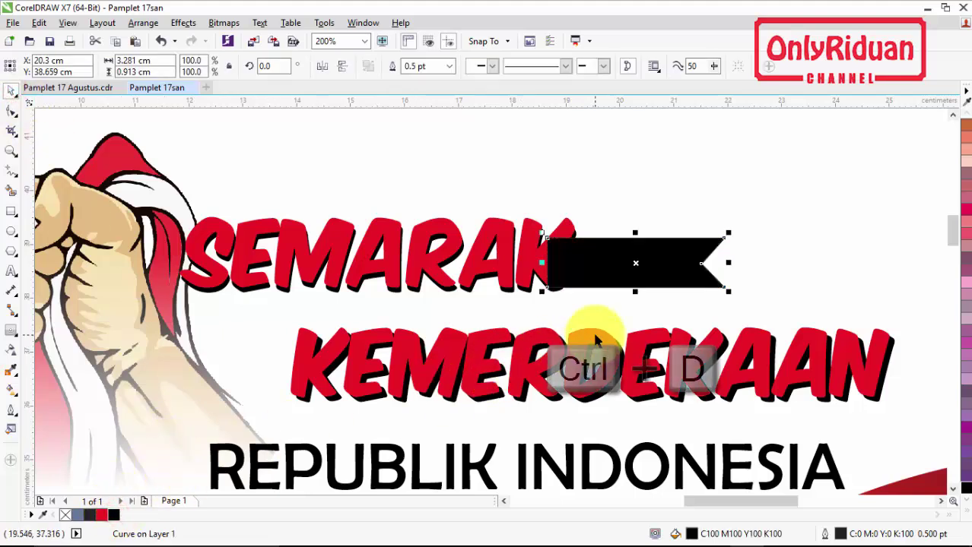
key(ctrl+d)
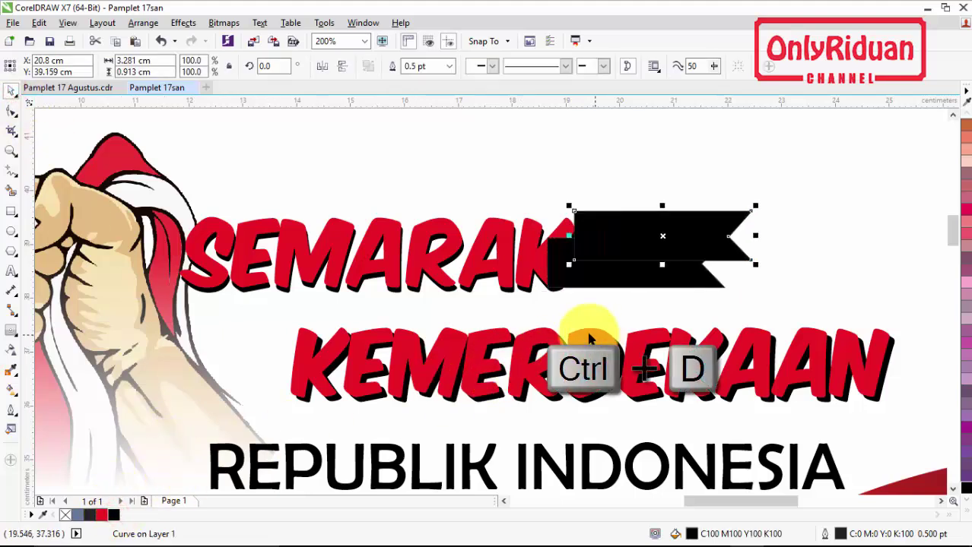
click(101, 515)
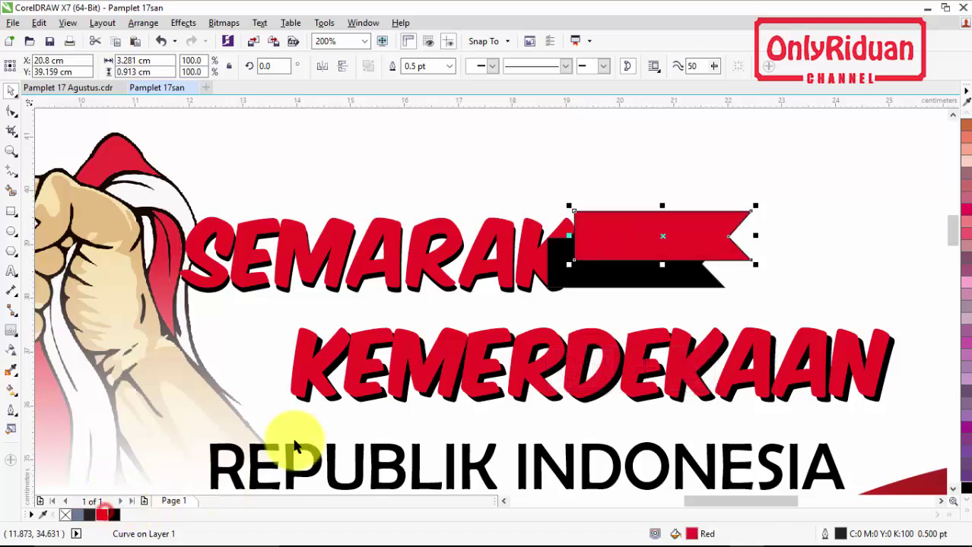
- Remove the outlines of both banners and place the red one over the black, offset about 0.1 cm up and to the right
shift+click(639, 285)
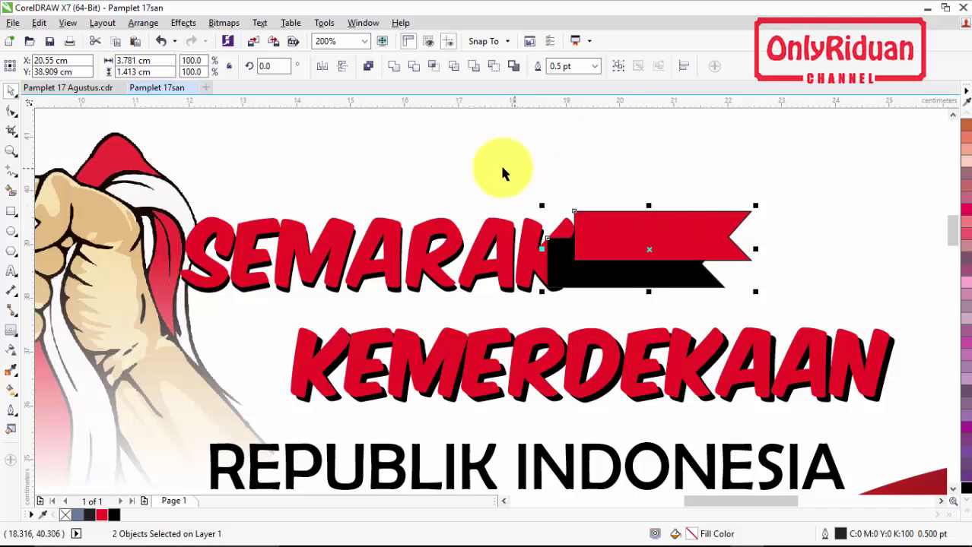
click(596, 66)
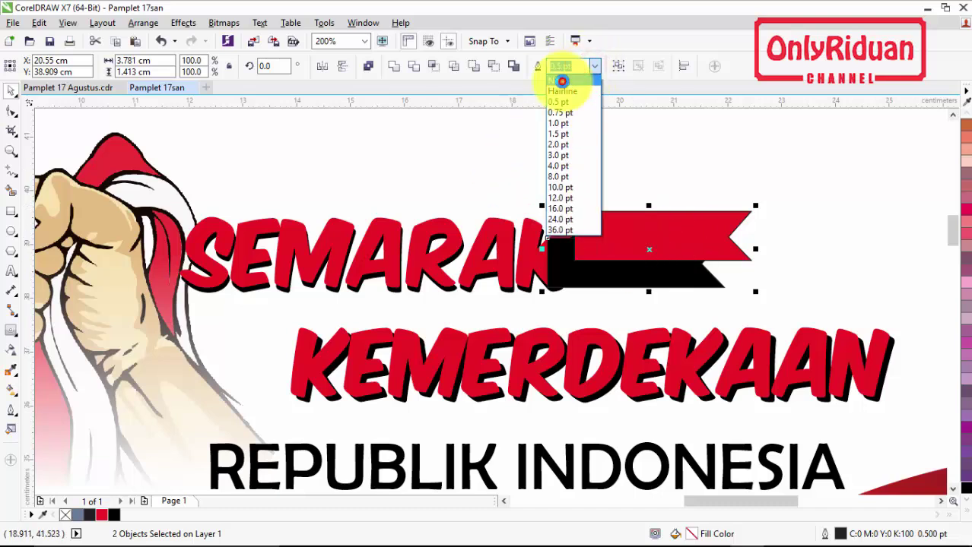
click(560, 79)
click(658, 166)
drag(679, 226, 645, 251)
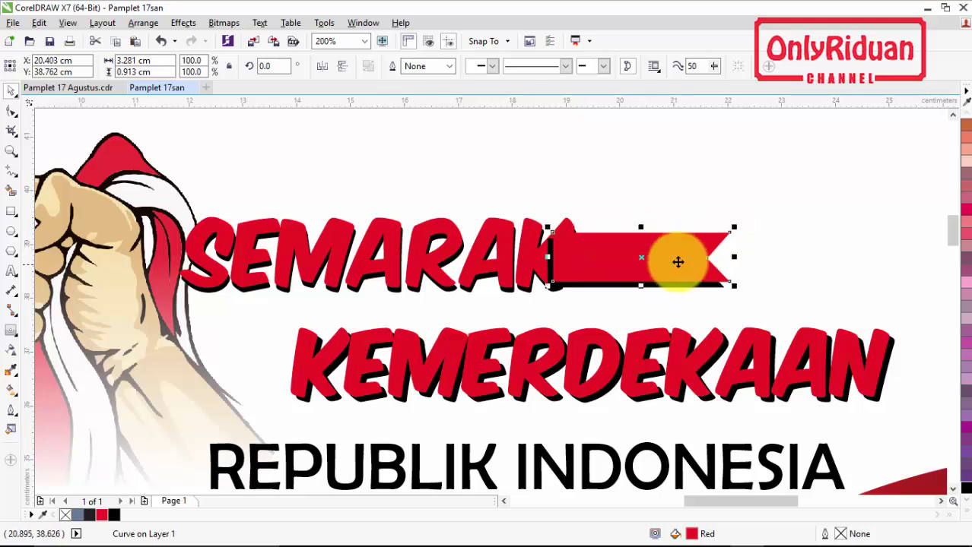
- Apply a linear transparency to the red banner, fading from 0 about 1.3 cm along it to 100 at the end near SEMARAK
click(12, 352)
drag(660, 272, 560, 253)
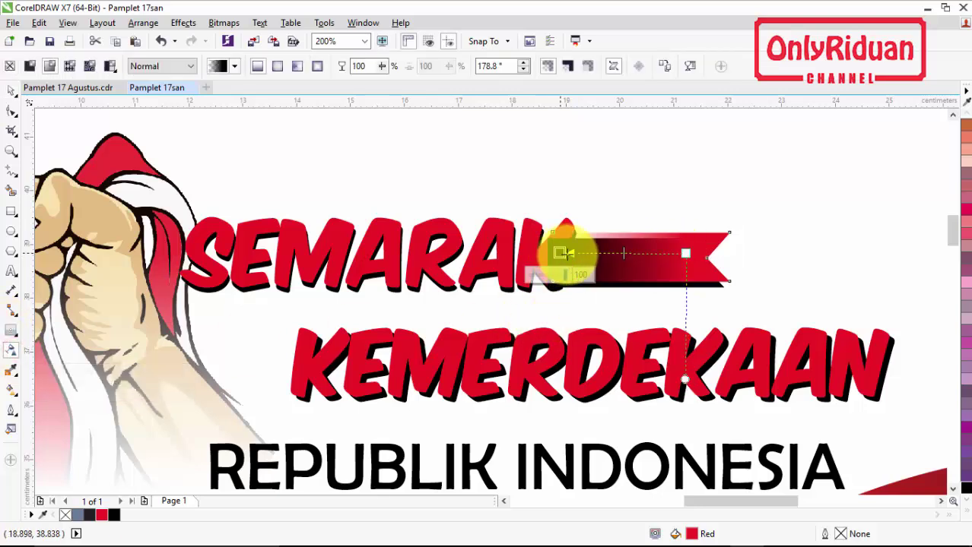
drag(690, 253, 626, 252)
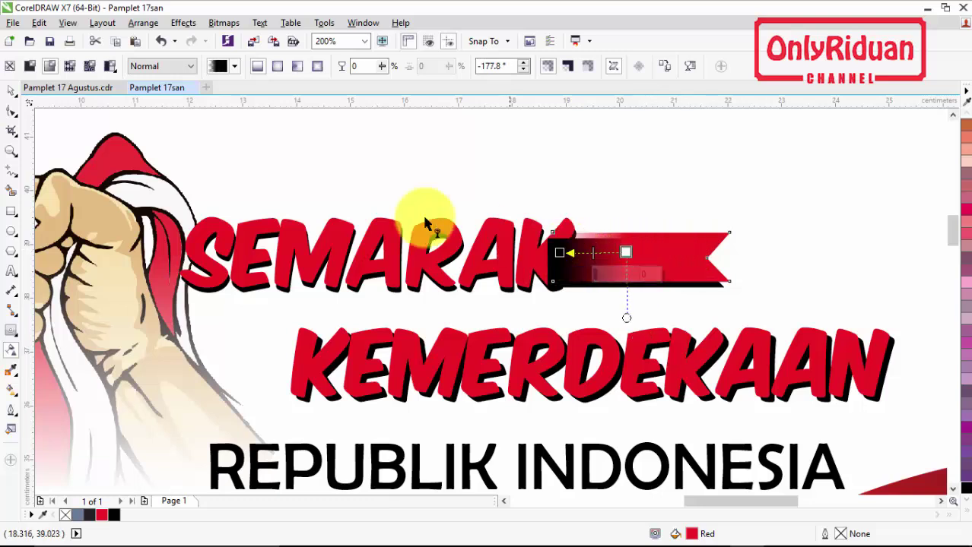
click(13, 92)
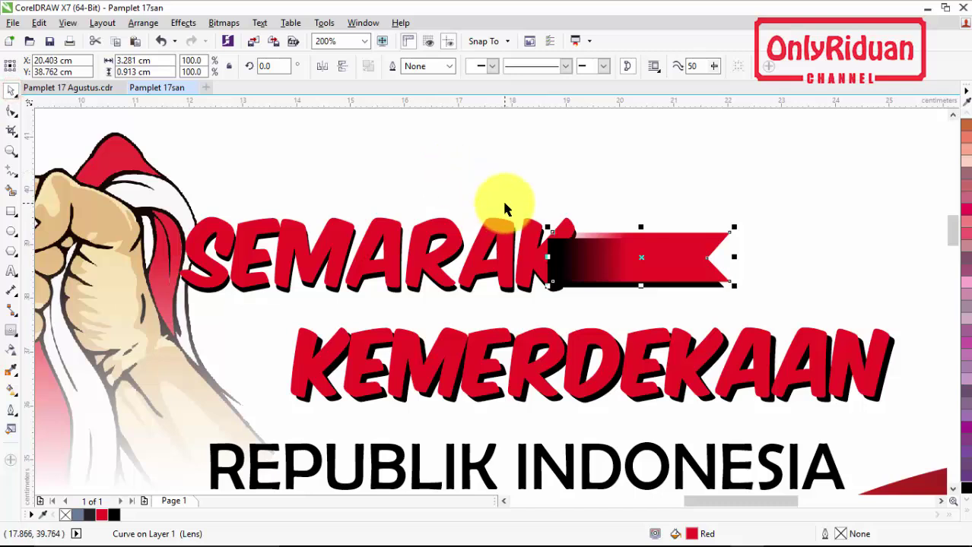
- Bring both the red and black SEMARAK texts in front of the banner
scroll(505, 203, down, 2)
click(953, 116)
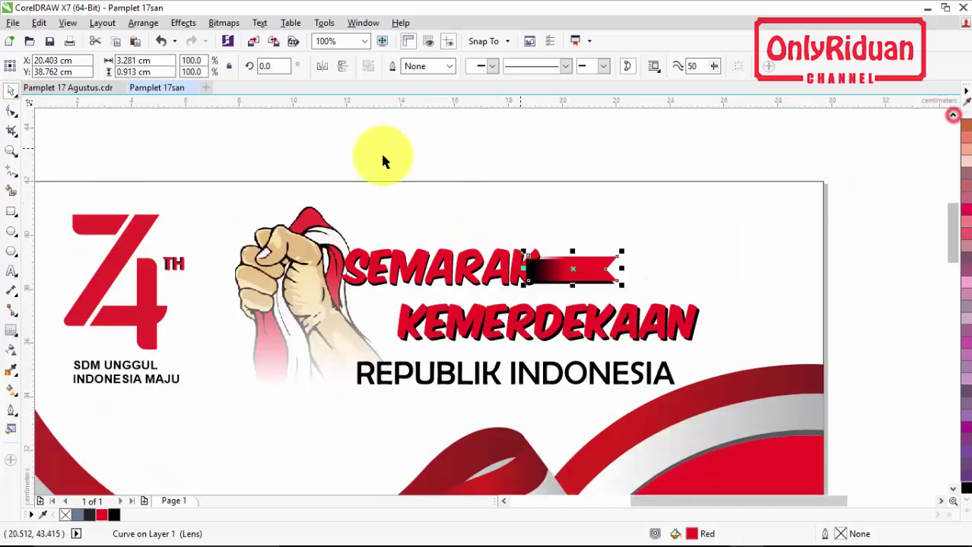
drag(301, 139, 561, 310)
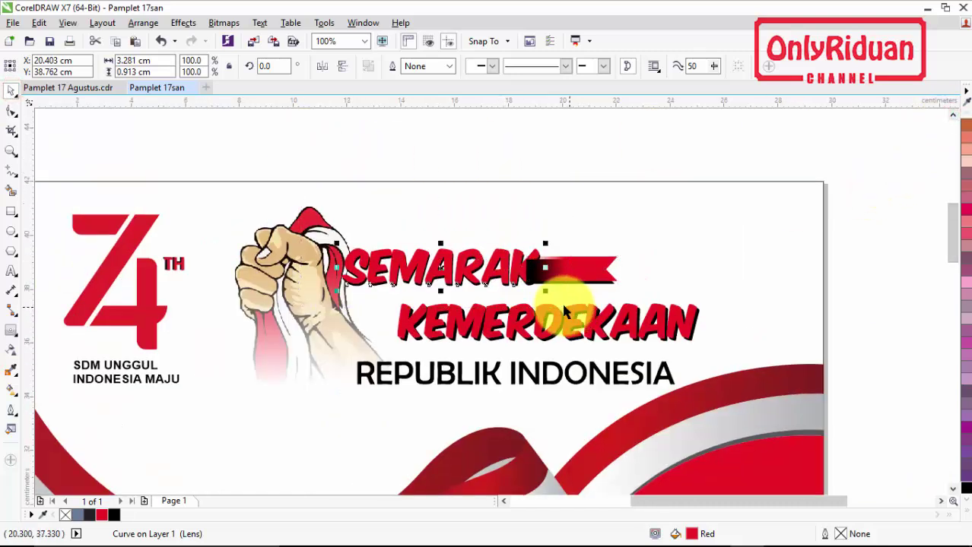
right_click(439, 269)
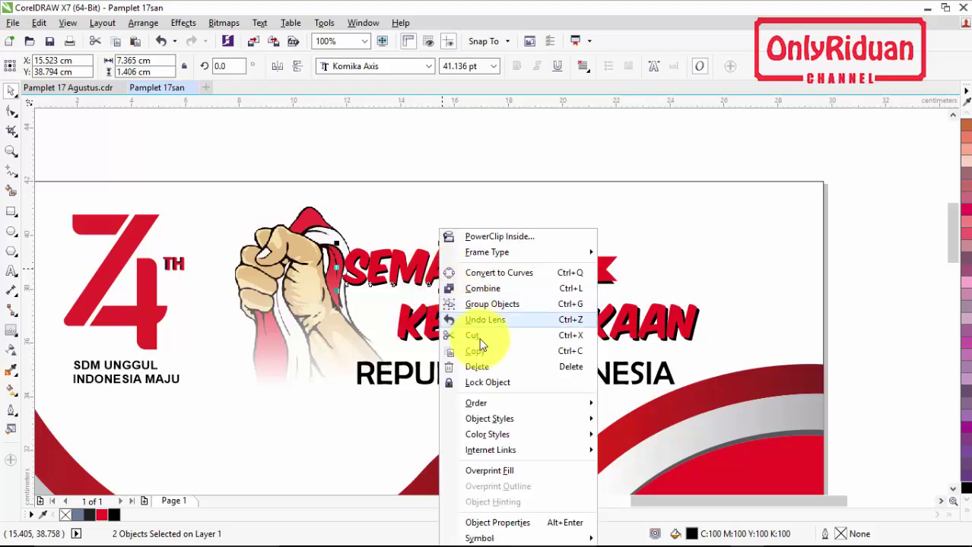
mouse_move(483, 405)
click(620, 398)
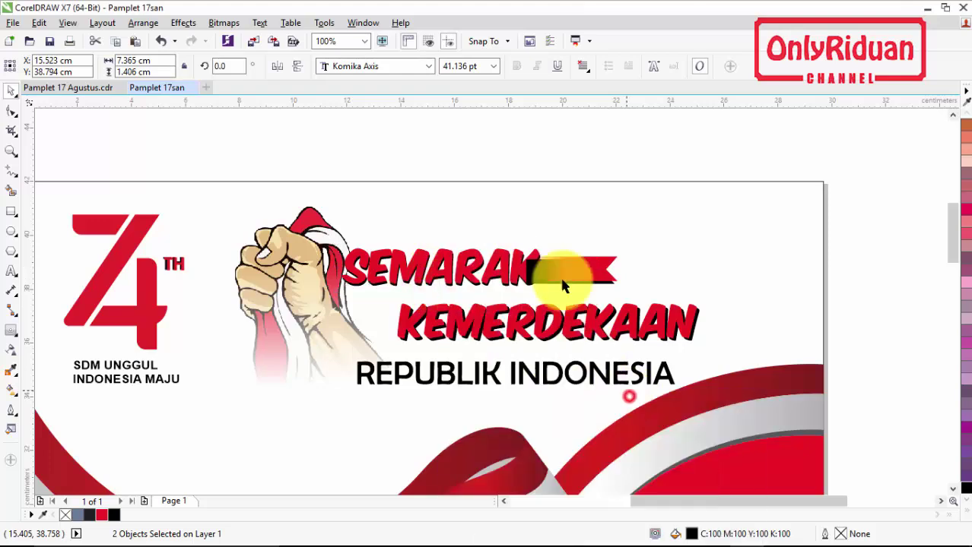
click(553, 175)
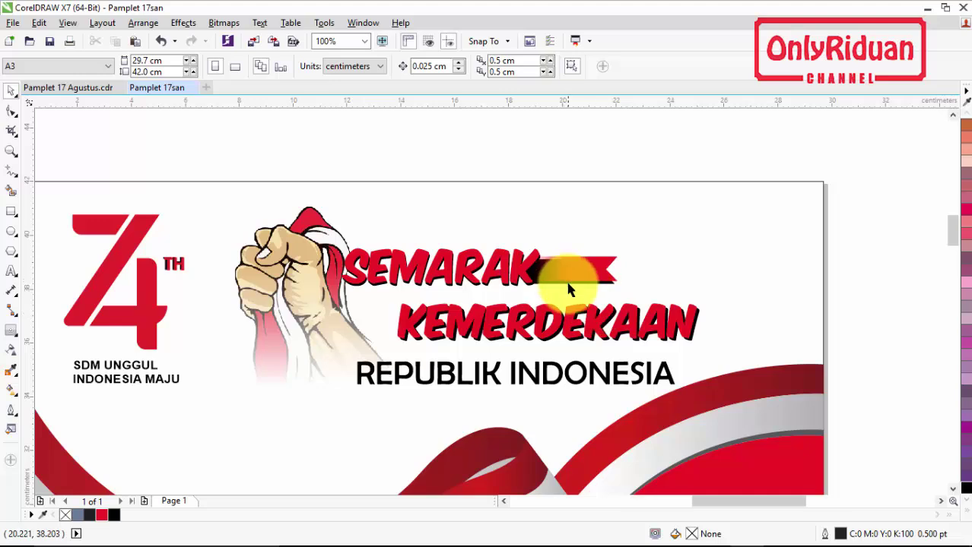
- Add the text 74 TH above the banner in bold Arial at 24 pt
scroll(570, 289, up, 2)
click(11, 270)
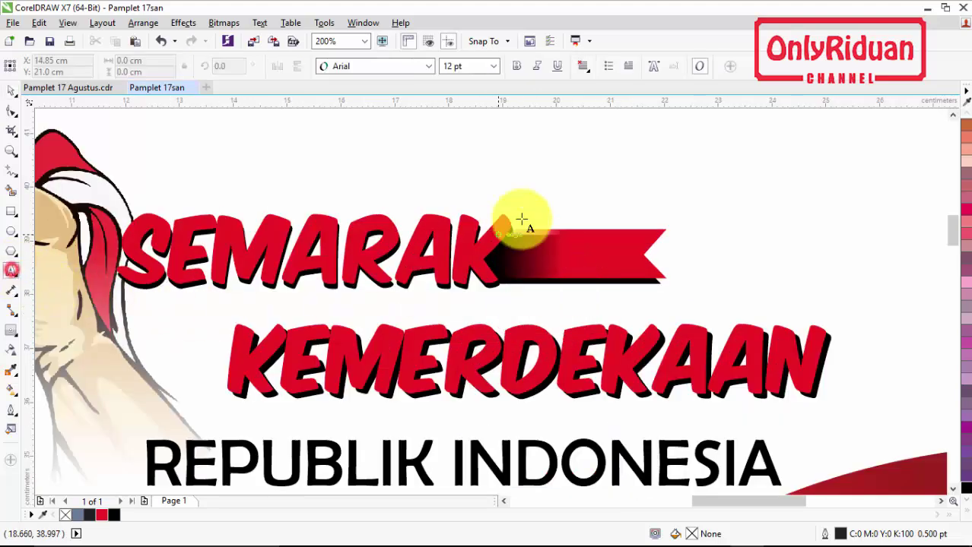
click(550, 174)
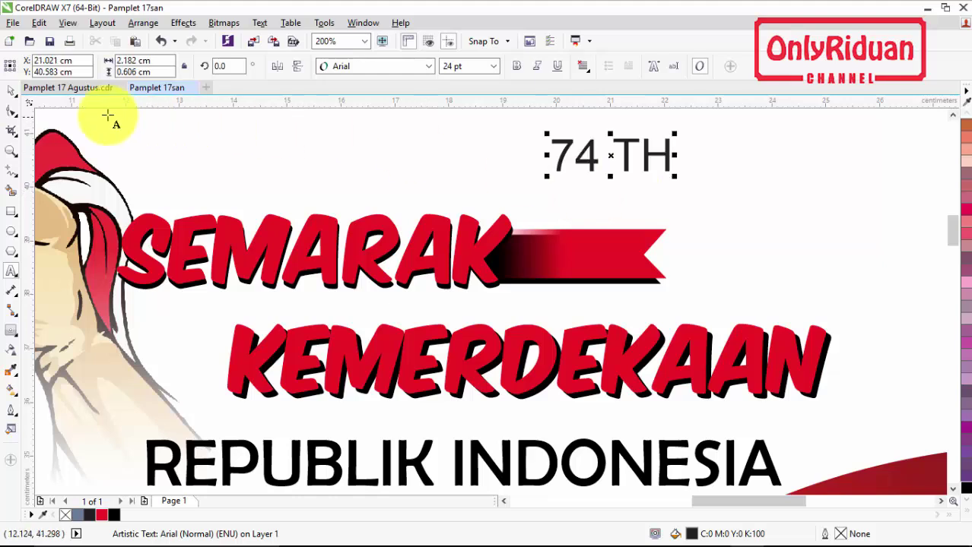
click(11, 89)
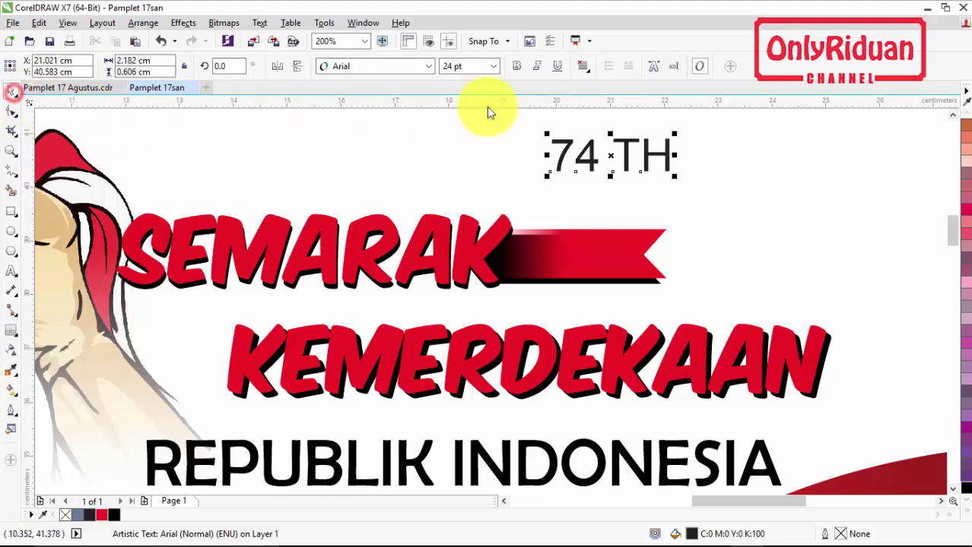
click(515, 69)
- Shrink the 74 TH text to about 16.7 pt and place it on the red banner
click(674, 174)
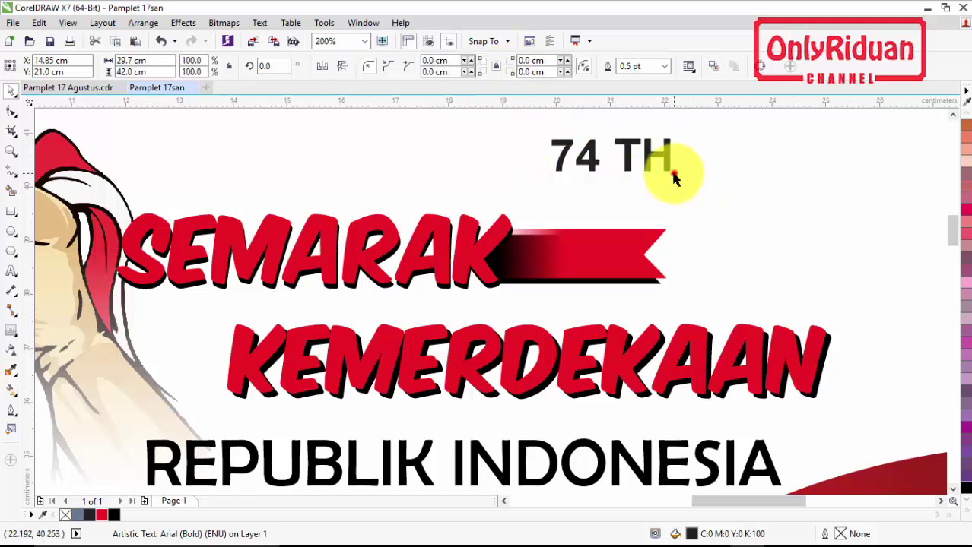
click(662, 158)
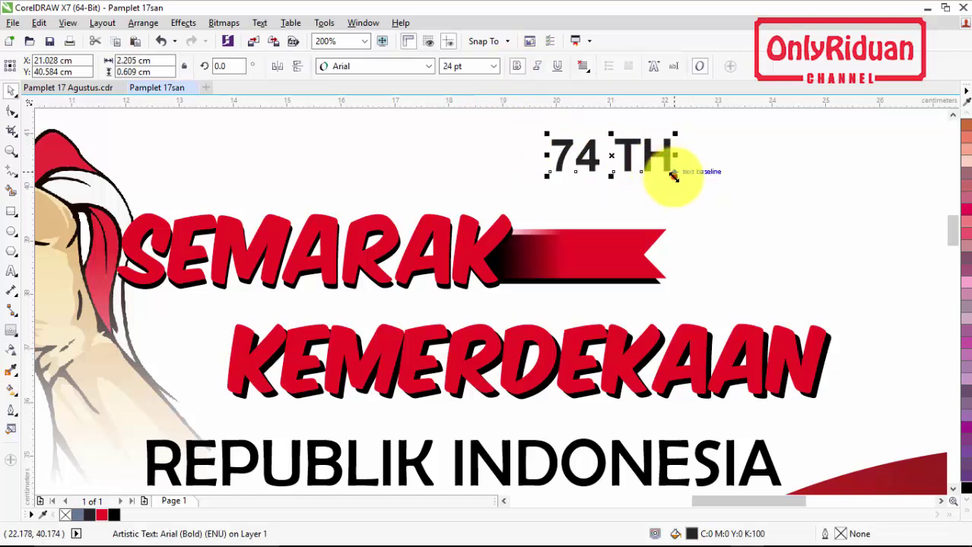
drag(673, 175, 645, 167)
drag(592, 152, 571, 260)
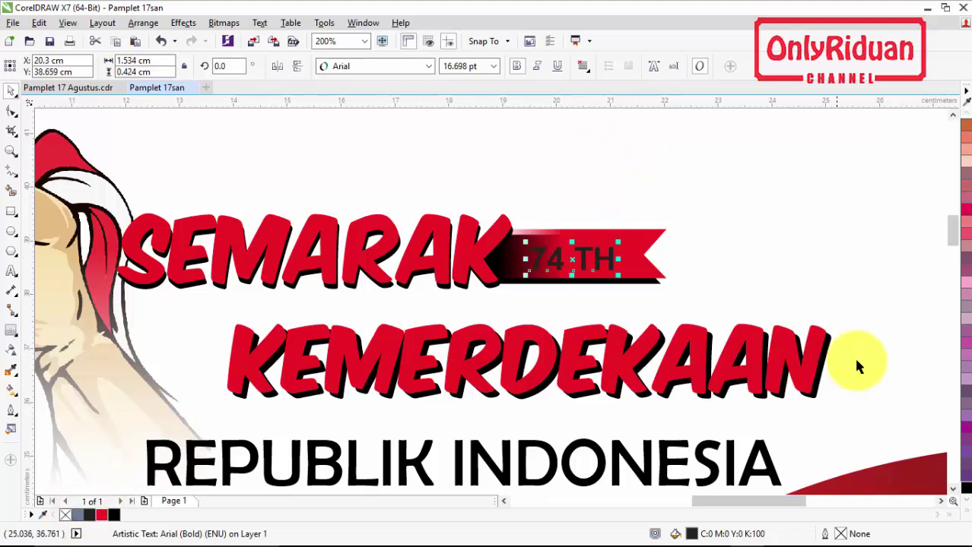
- Fill the 74 TH text on the banner with white
click(966, 514)
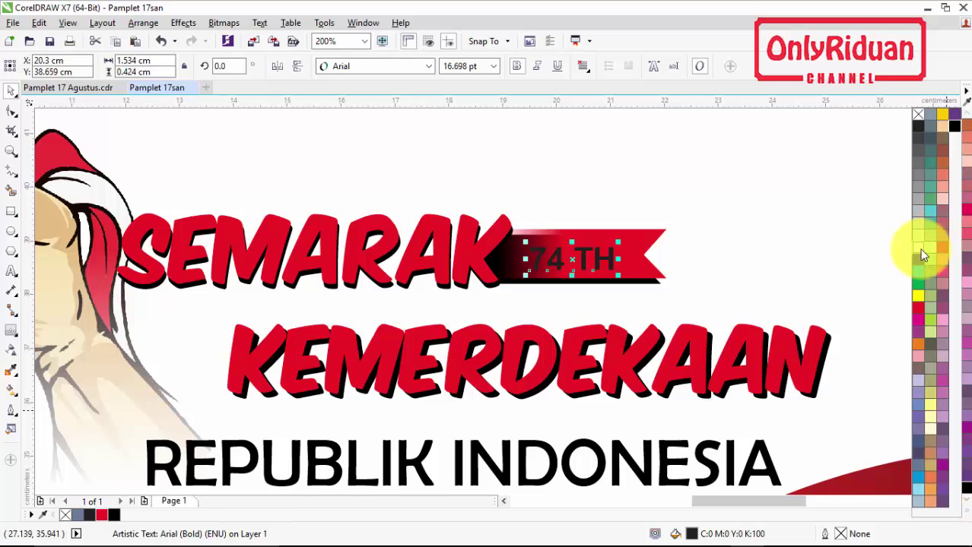
click(919, 247)
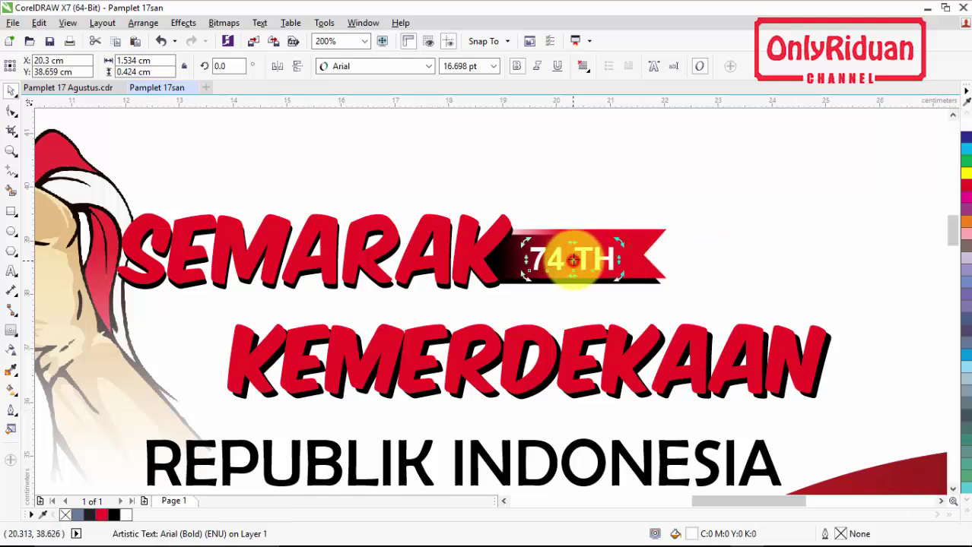
scroll(573, 260, up, 1)
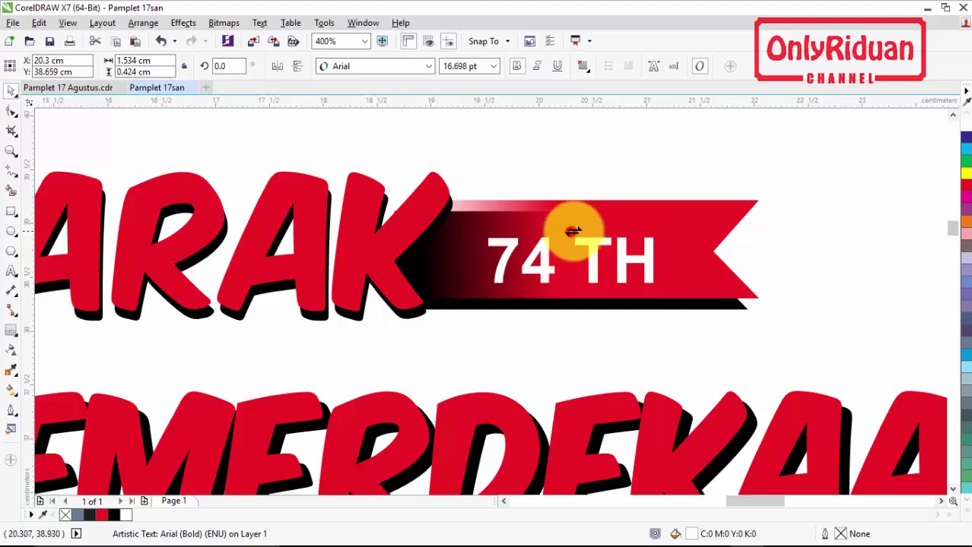
- Center the 74 TH text on the banner, make it italic and enlarge it to about 17.3 pt
drag(574, 230, 589, 254)
click(570, 165)
drag(660, 283, 666, 282)
- Duplicate the 74 TH text, fill the original black and place the white copy slightly offset over it as a shadow
key(ctrl+d)
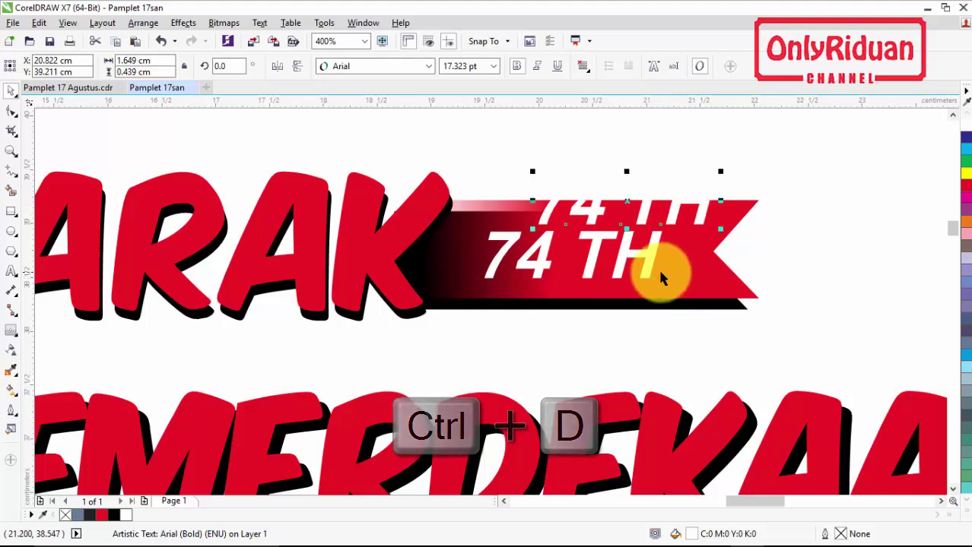
click(541, 264)
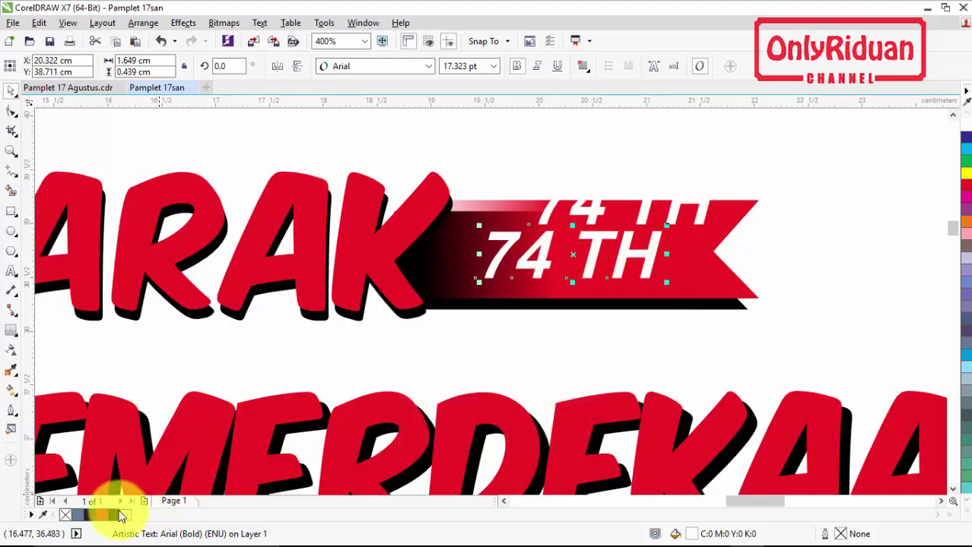
click(114, 516)
click(597, 217)
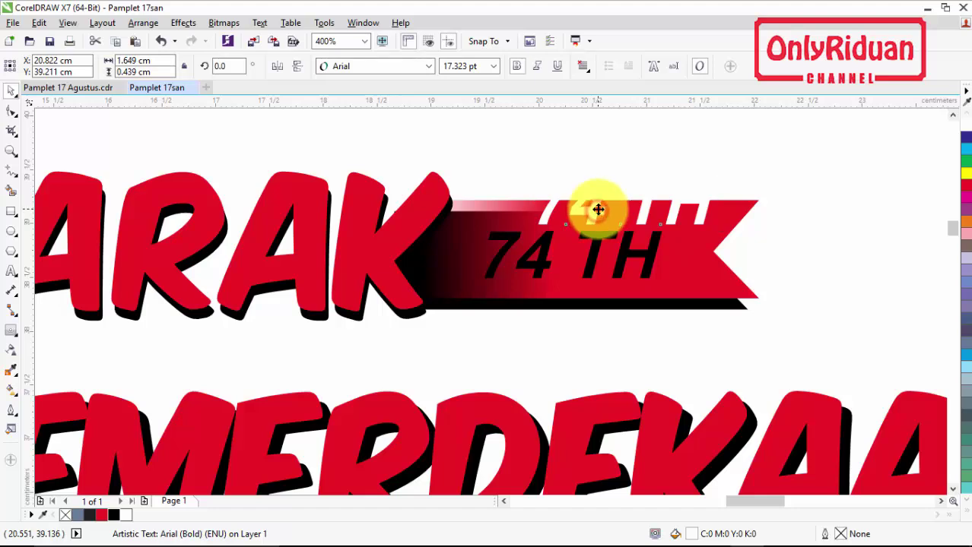
drag(599, 209, 541, 260)
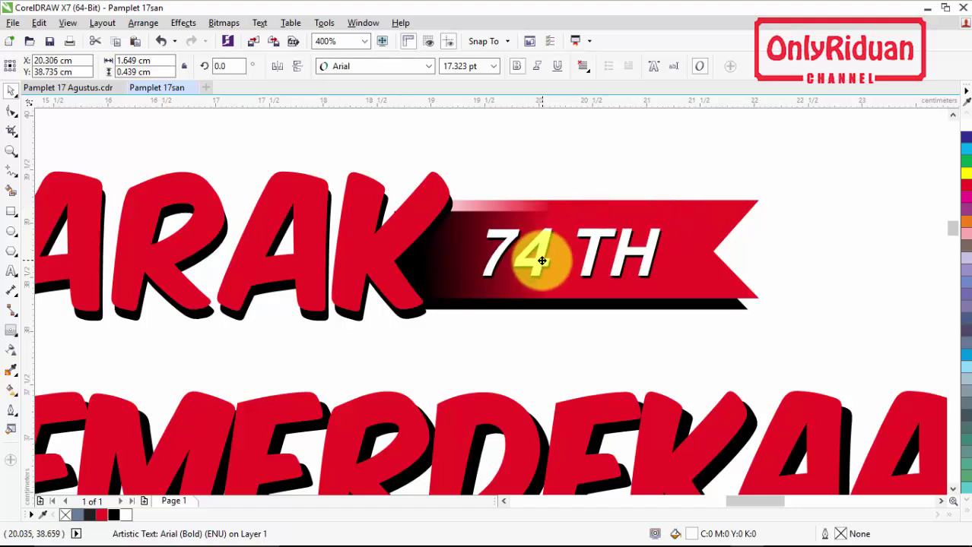
- Enlarge the fist image and the headline texts with their banner slightly together
scroll(557, 257, down, 1)
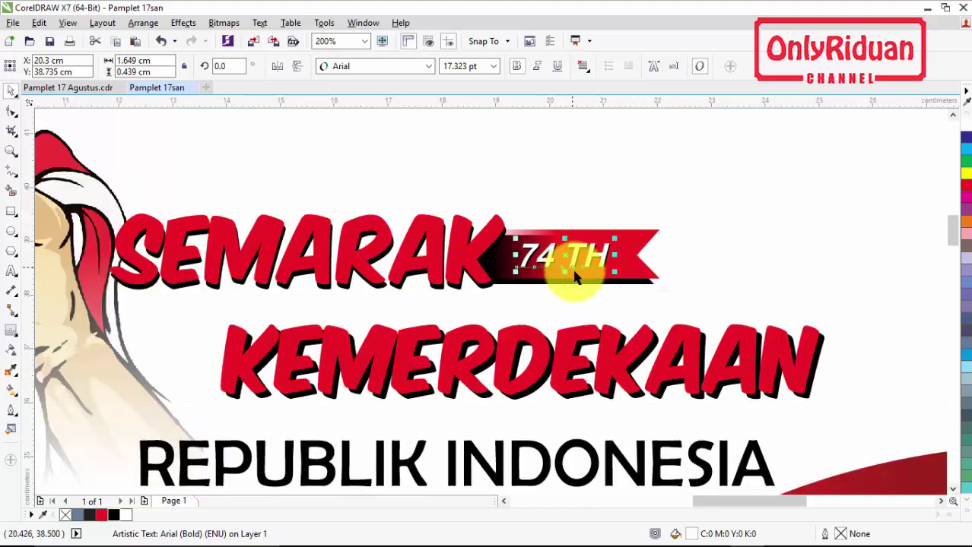
scroll(598, 264, down, 1)
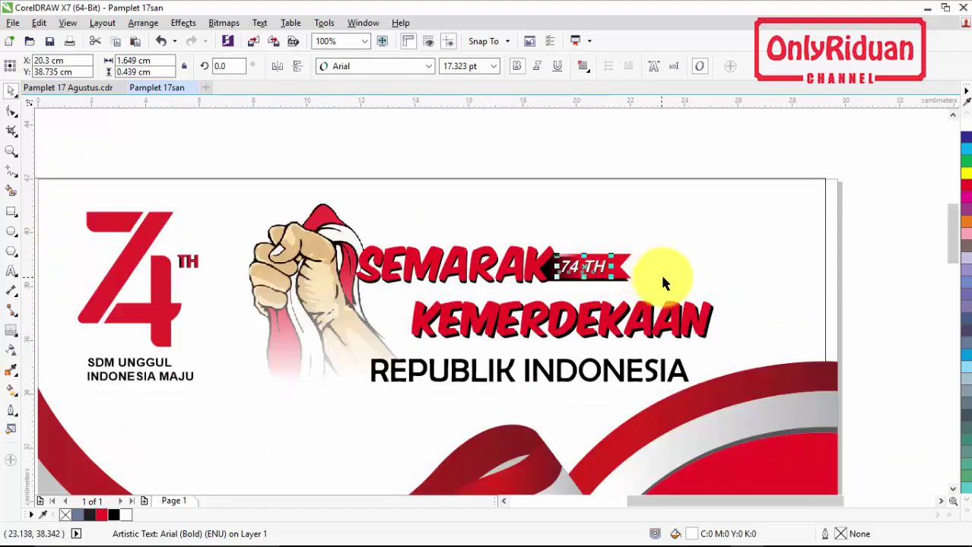
scroll(951, 236, down, 3)
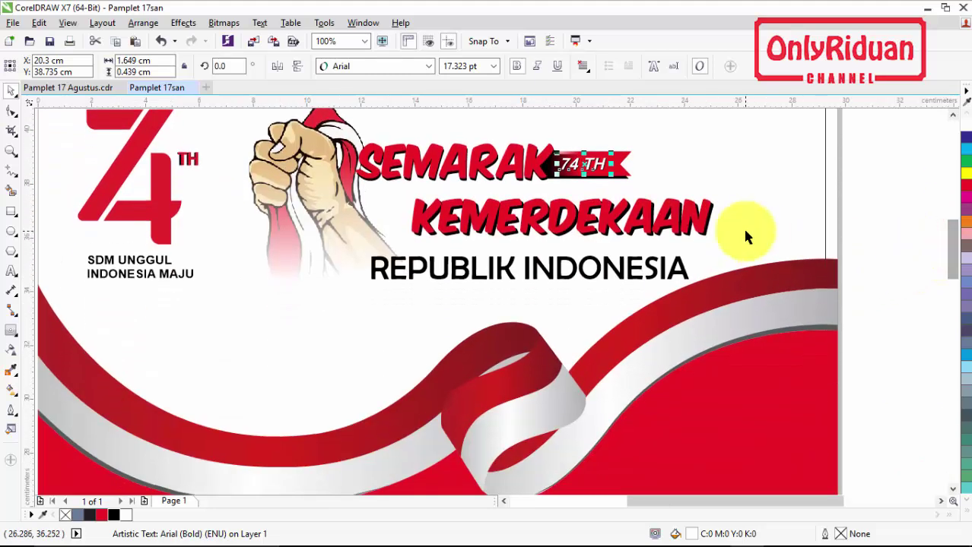
scroll(748, 234, down, 1)
drag(468, 121, 766, 270)
drag(737, 158, 748, 156)
click(710, 137)
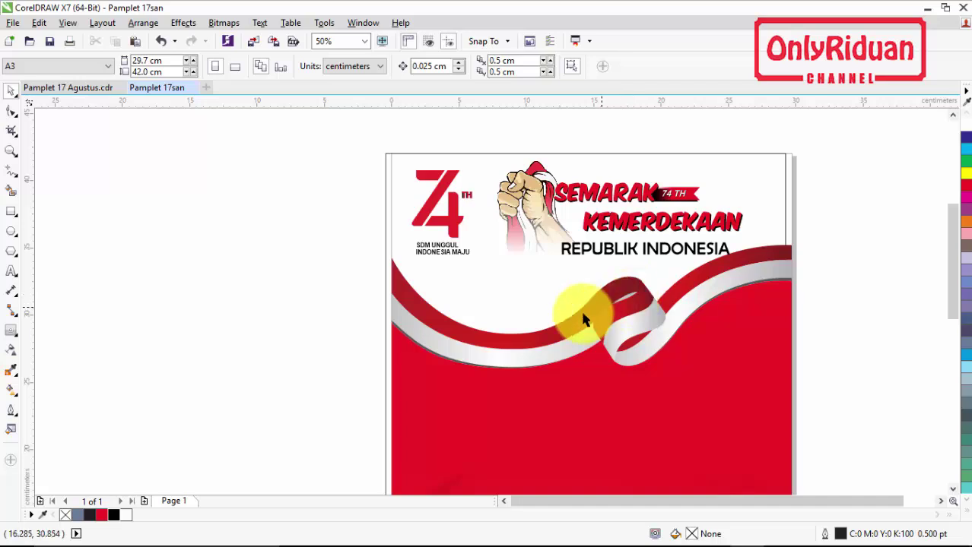
- Following the reference flyer, add four separate texts AYO..!, IKUTI, DAN and RAMAIKAN above the page in Arial 24 pt
click(86, 95)
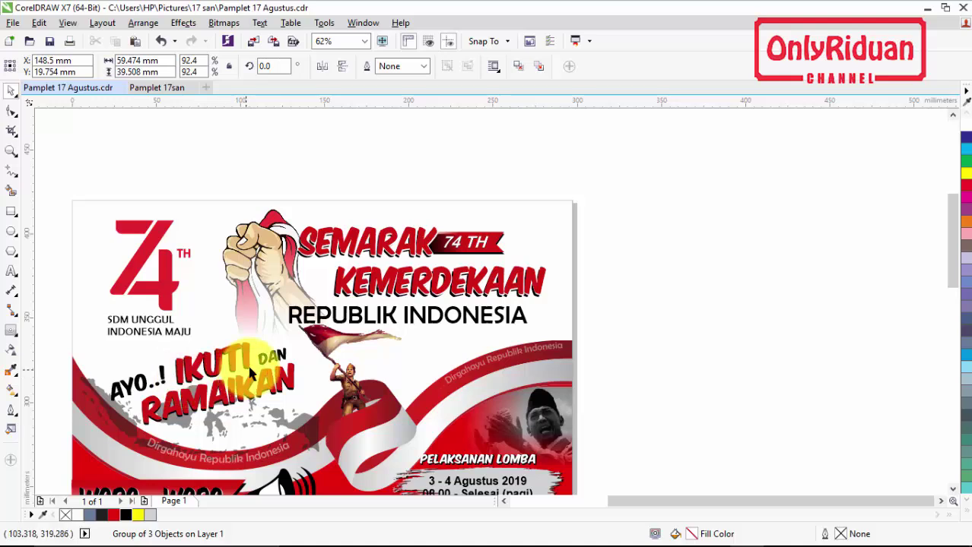
click(170, 89)
click(952, 116)
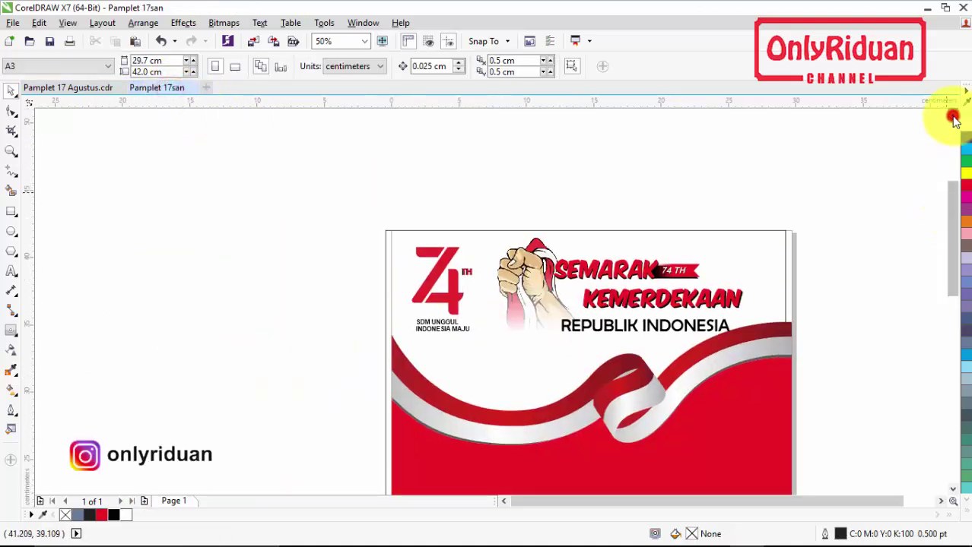
click(12, 272)
click(438, 181)
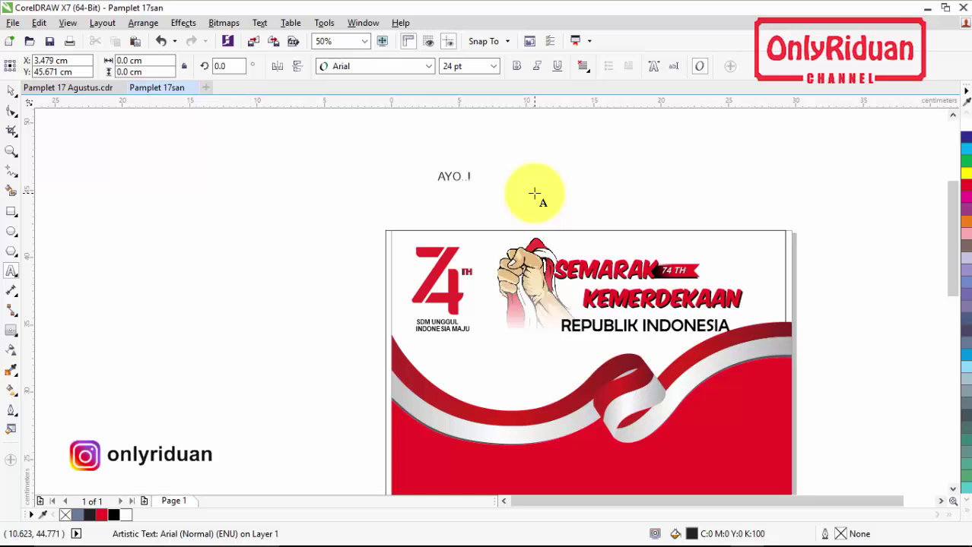
click(523, 190)
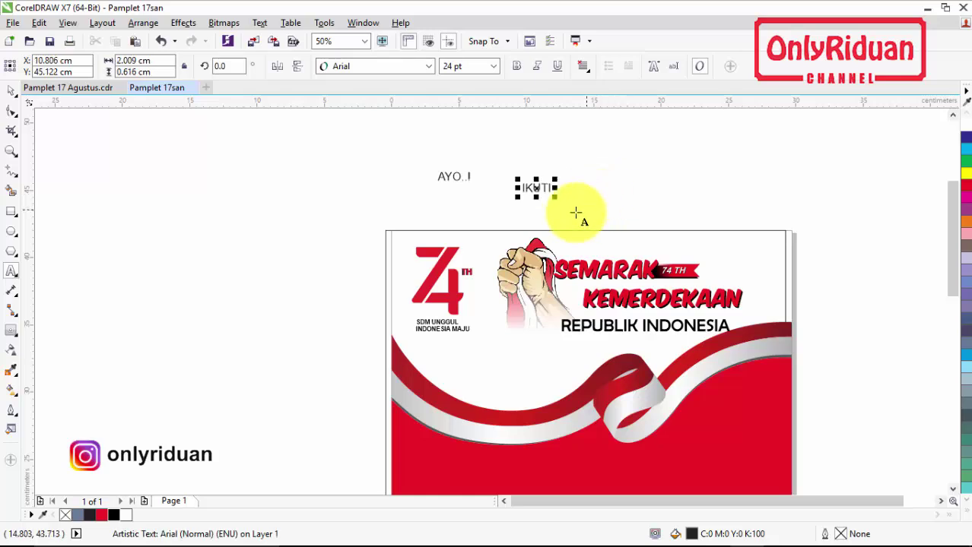
click(552, 214)
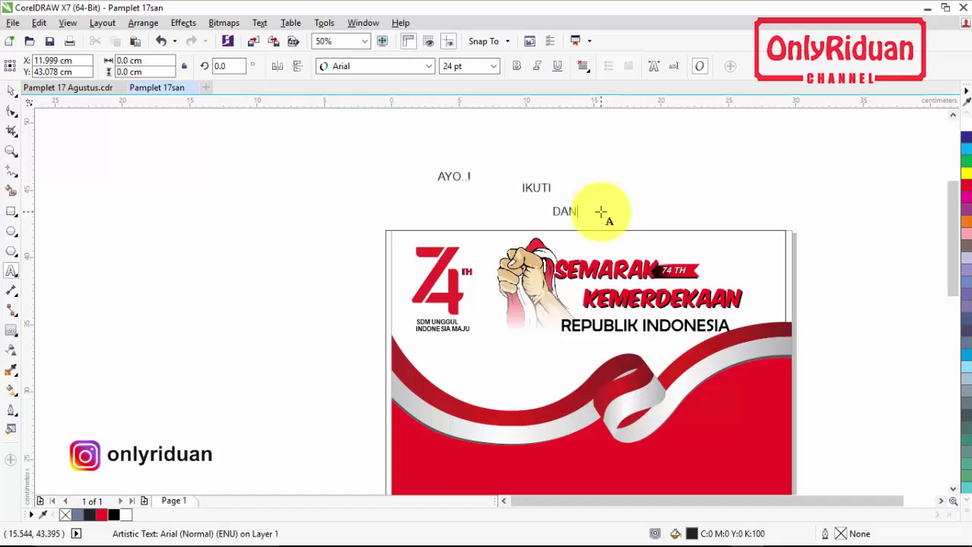
click(596, 187)
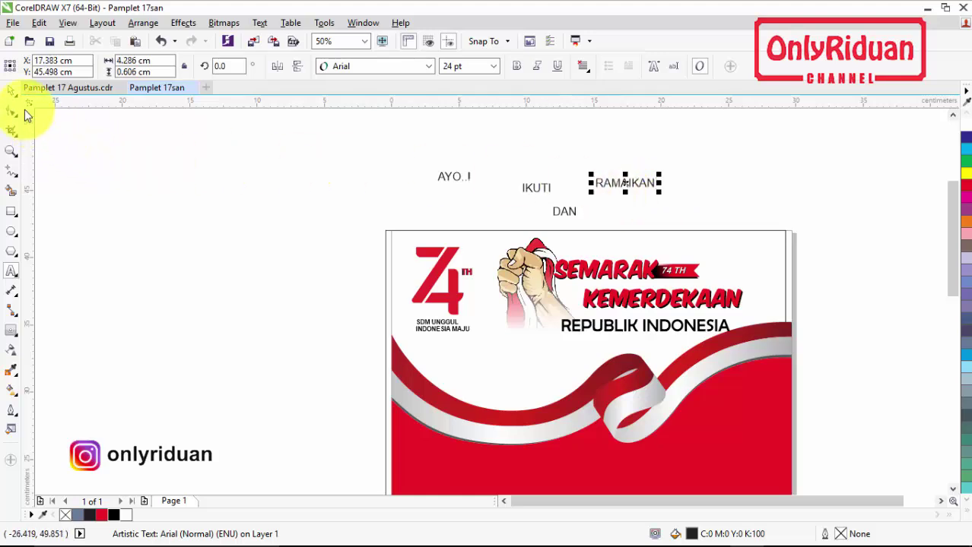
- Change the font of all four slogan words above the page to Komika Axis
click(12, 89)
drag(366, 133, 707, 255)
drag(402, 135, 684, 245)
click(428, 67)
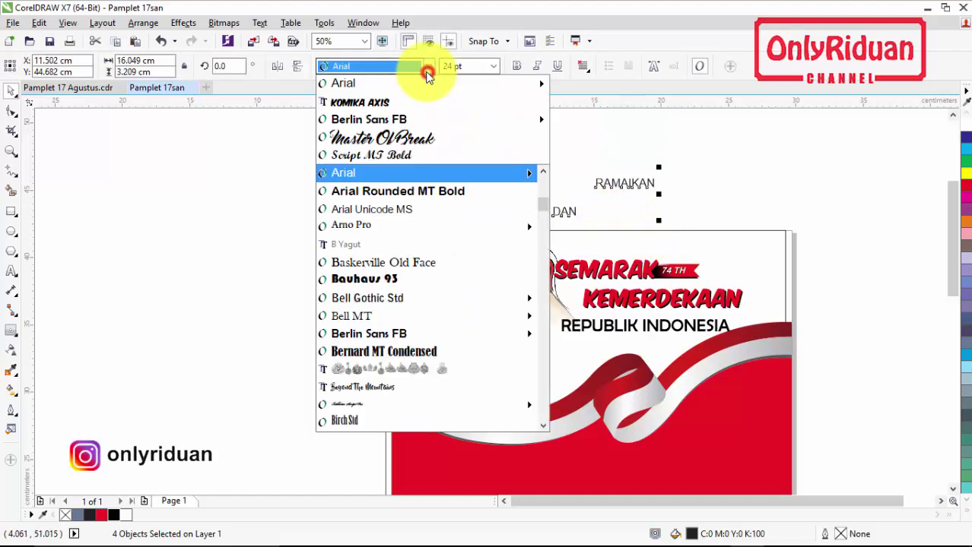
click(391, 98)
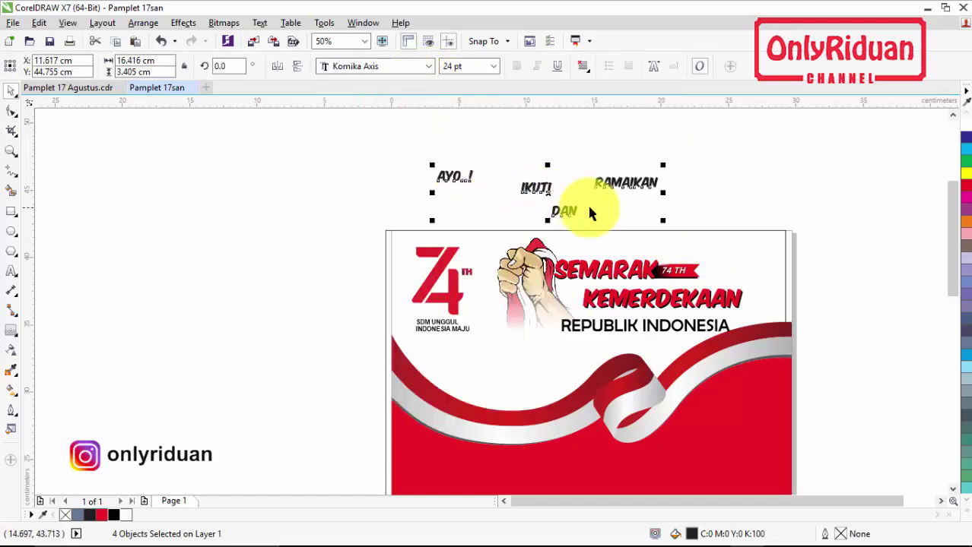
- Enlarge IKUTI and RAMAIKAN to about 39.1 pt and arrange the words as AYO..! IKUTI DAN with RAMAIKAN beneath
click(679, 201)
drag(672, 202, 748, 158)
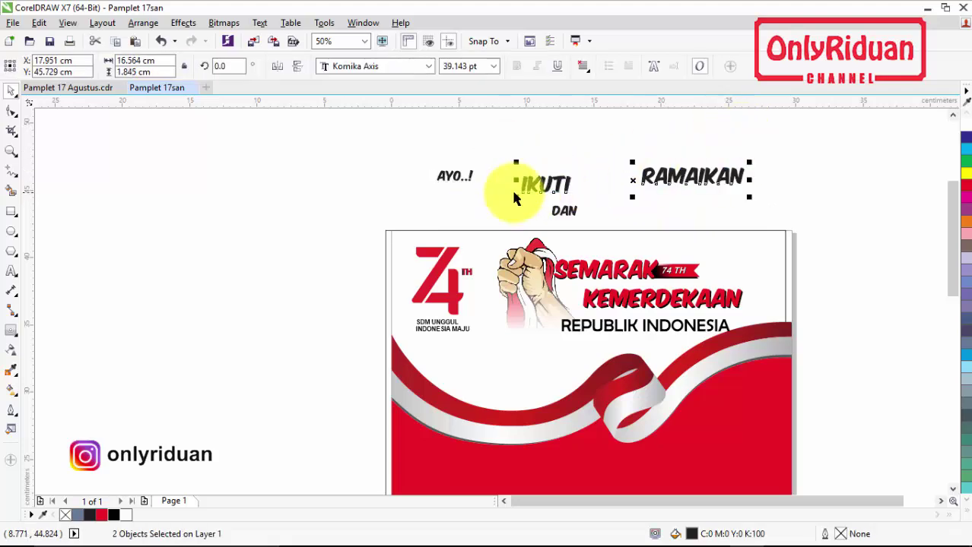
click(554, 166)
drag(546, 185, 504, 177)
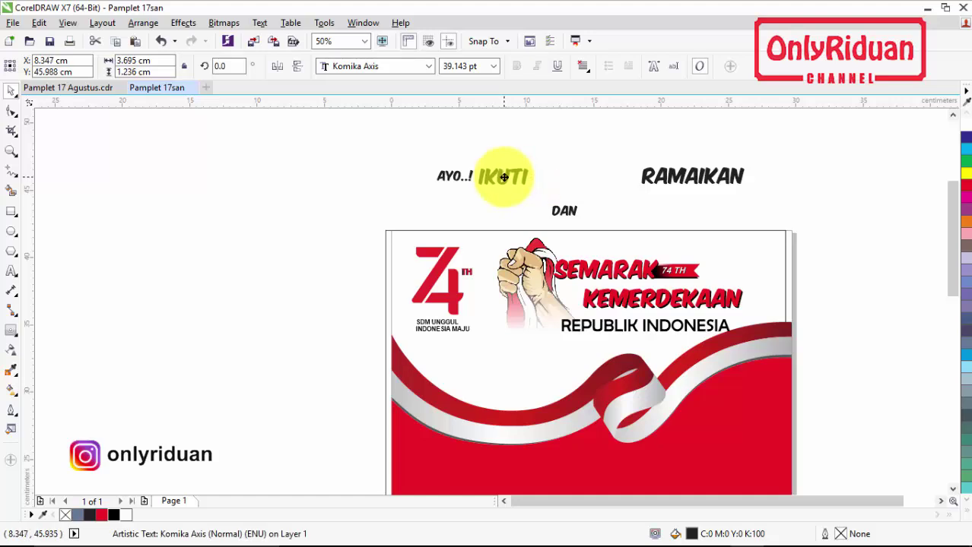
drag(672, 176, 486, 206)
drag(570, 207, 556, 184)
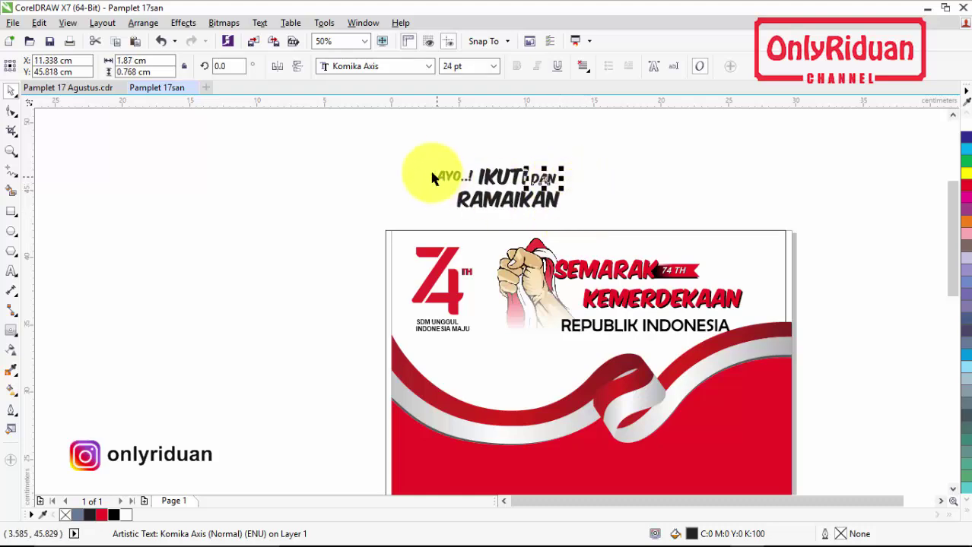
- Fill all four words of the AYO..! IKUTI DAN RAMAIKAN slogan with red
click(400, 146)
drag(592, 216, 592, 216)
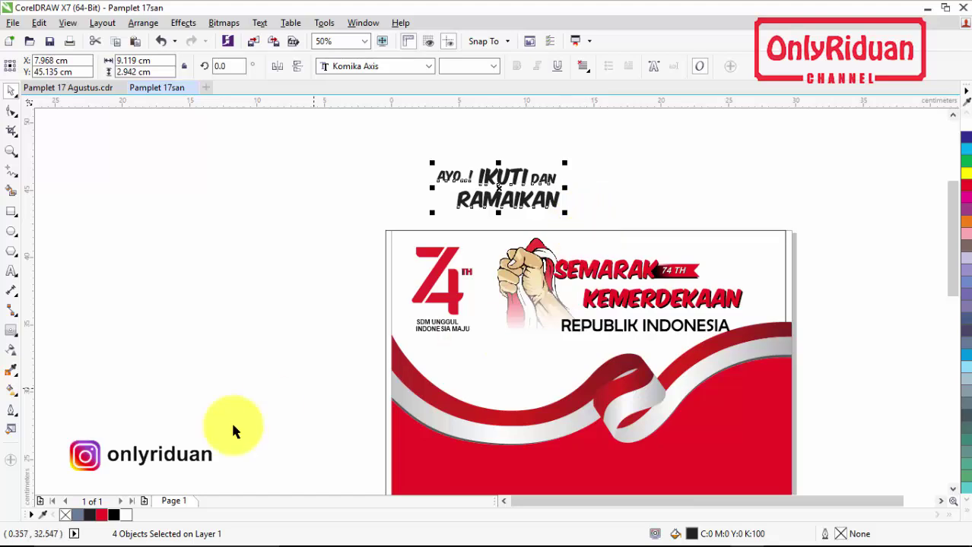
click(104, 516)
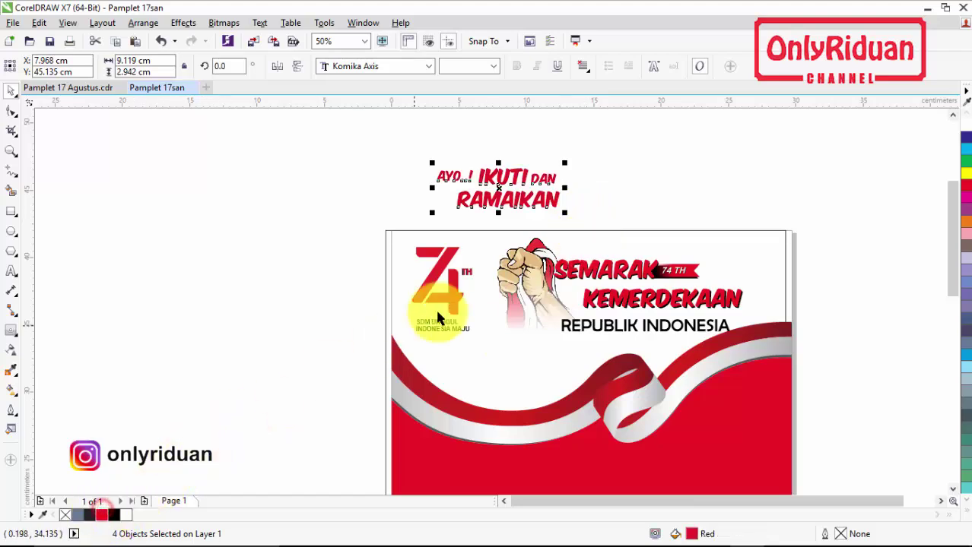
- Place the slogan beneath the anniversary logo above the ribbon and rotate it about 14.8° counterclockwise
drag(500, 200, 494, 363)
click(494, 364)
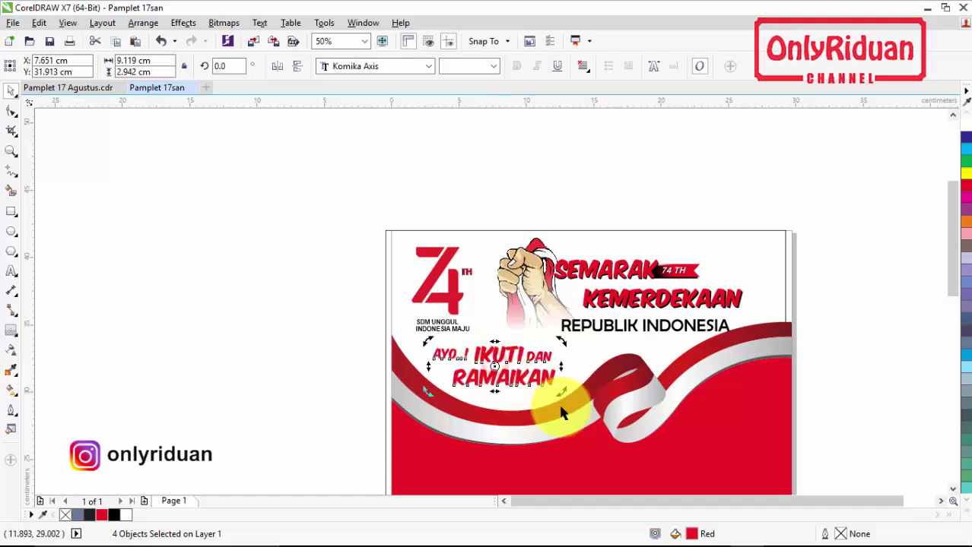
drag(560, 390, 583, 377)
click(244, 339)
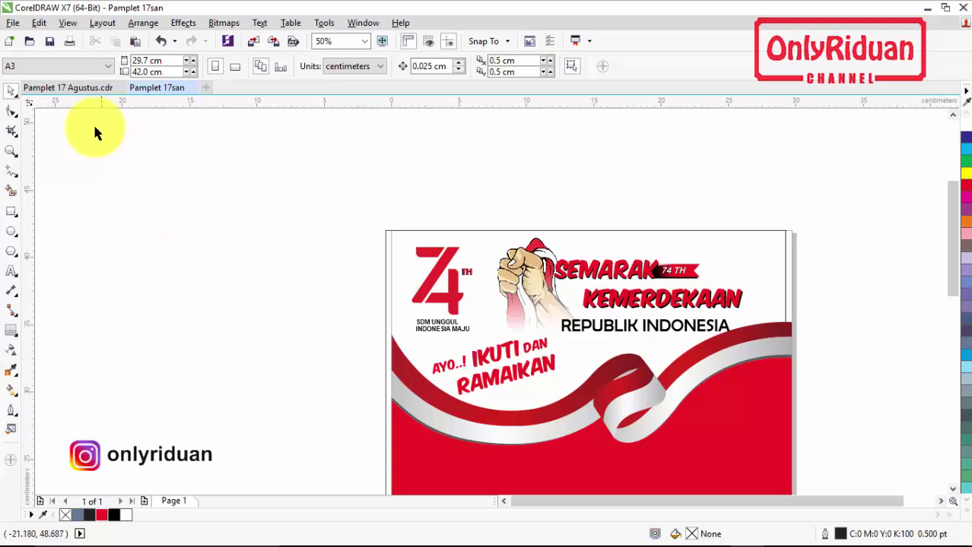
- Fill the words AYO..! and DAN with black, following the reference flyer
click(81, 92)
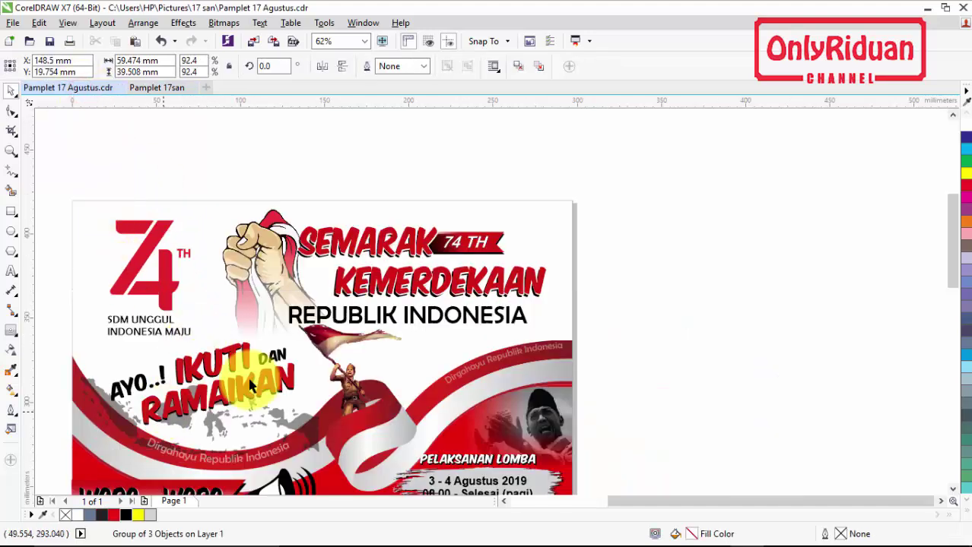
click(166, 91)
scroll(491, 369, up, 3)
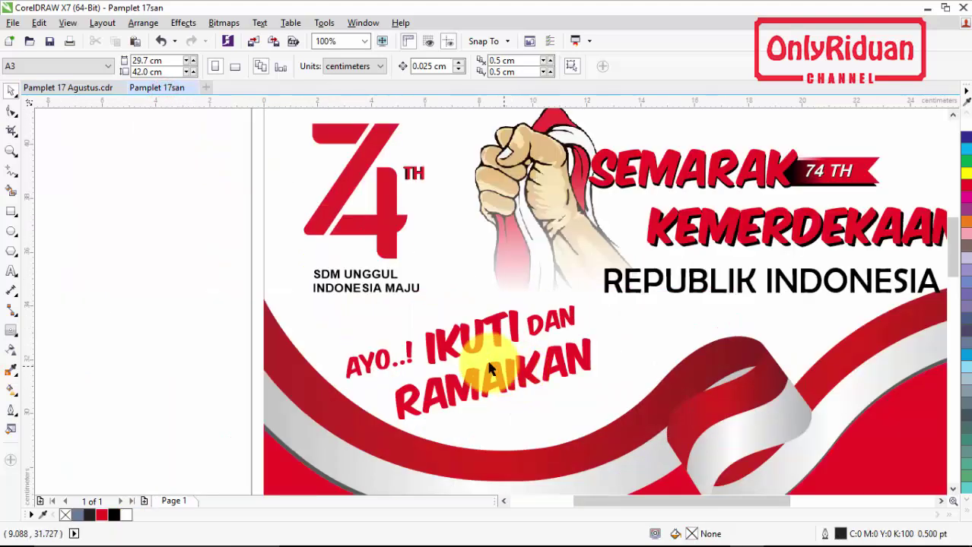
click(384, 363)
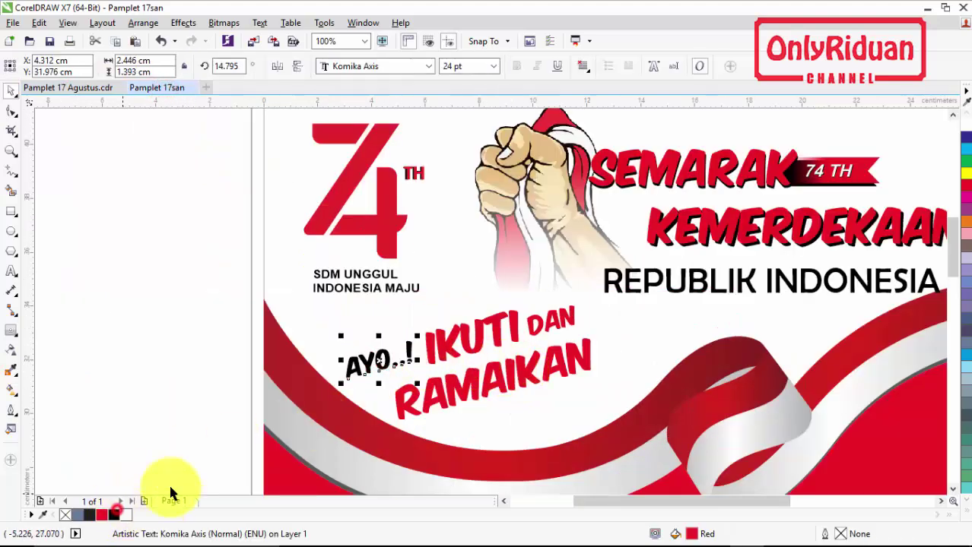
click(554, 327)
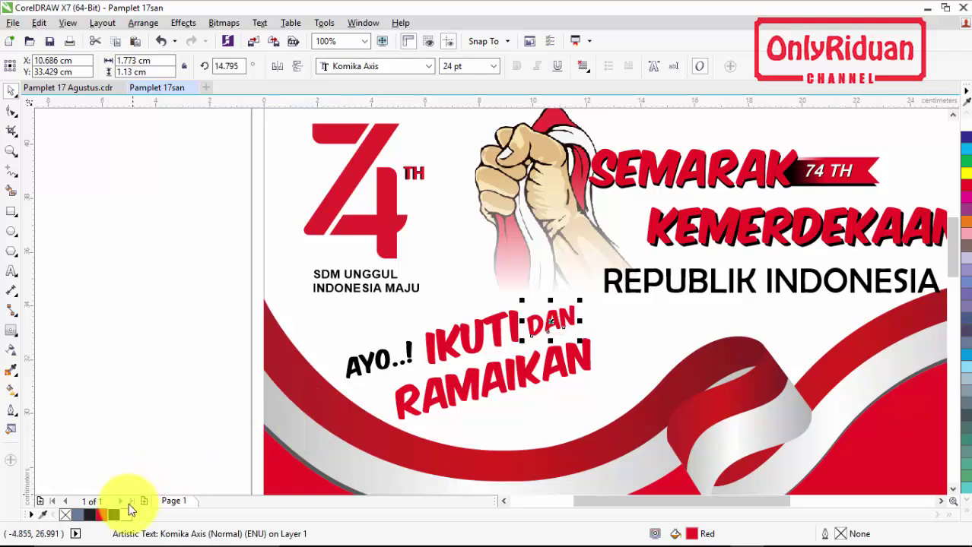
click(115, 516)
- Duplicate the red words IKUTI and RAMAIKAN and fill the two originals with black as shadows
scroll(434, 400, up, 1)
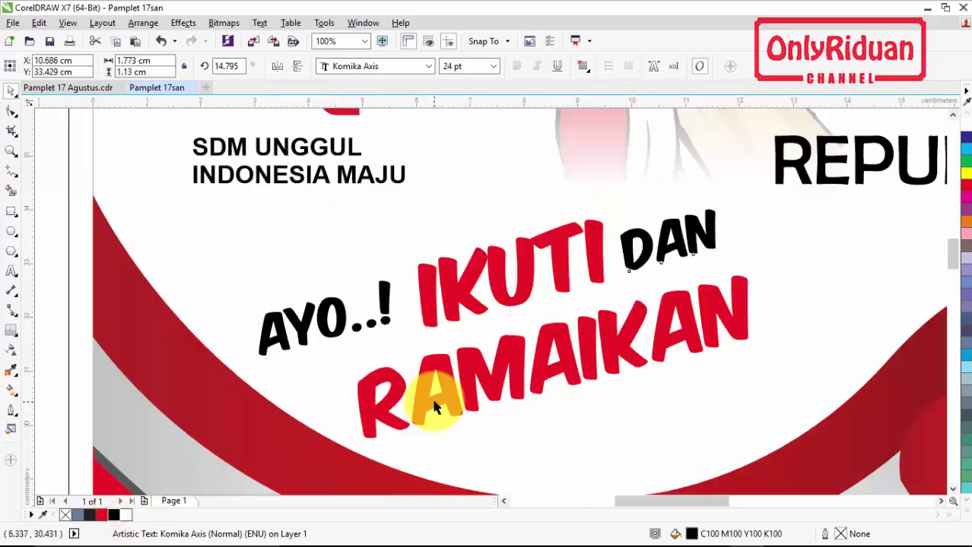
click(469, 308)
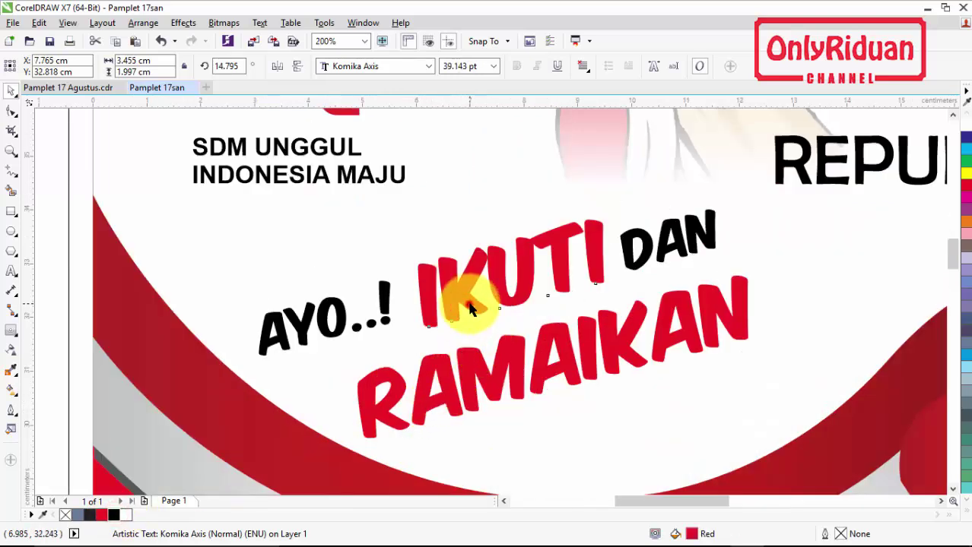
shift+click(479, 373)
key(ctrl+d)
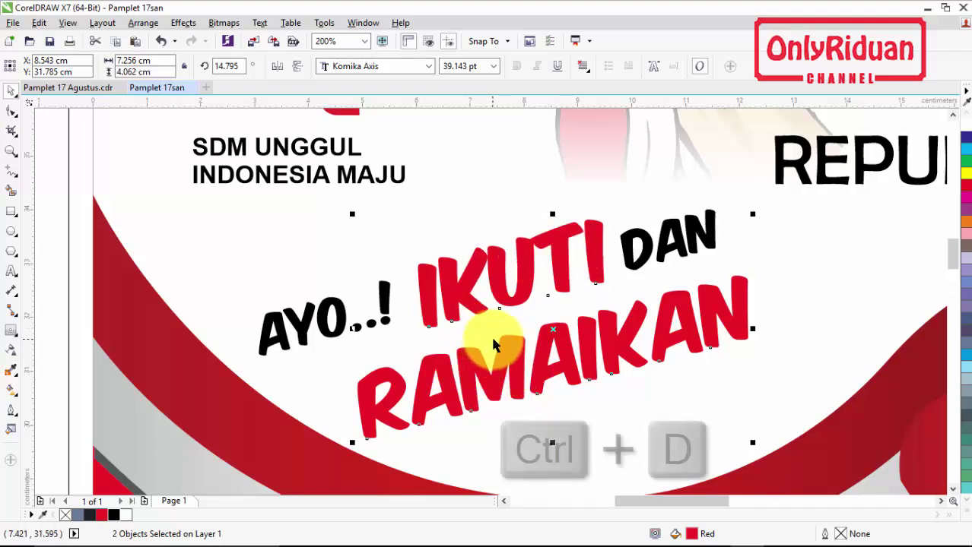
click(368, 440)
click(125, 516)
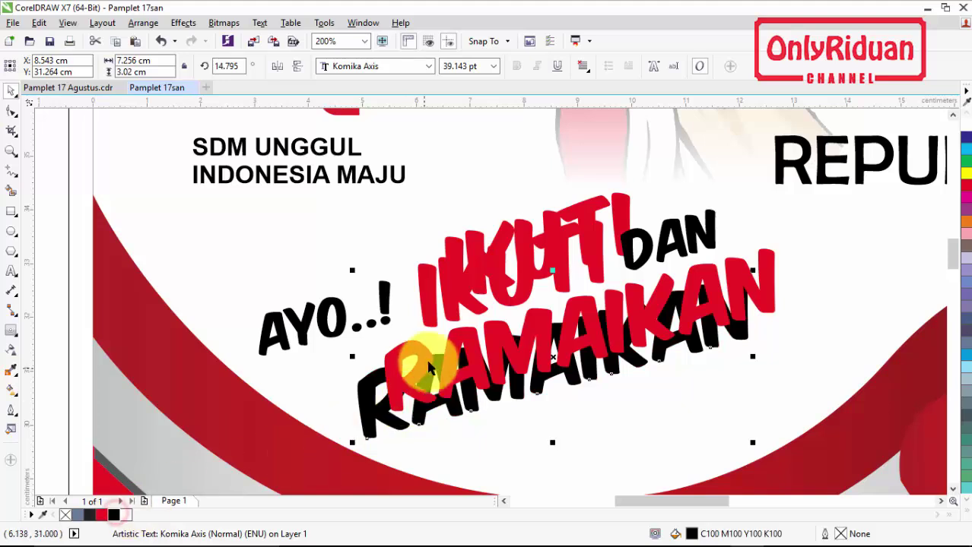
click(423, 325)
click(112, 517)
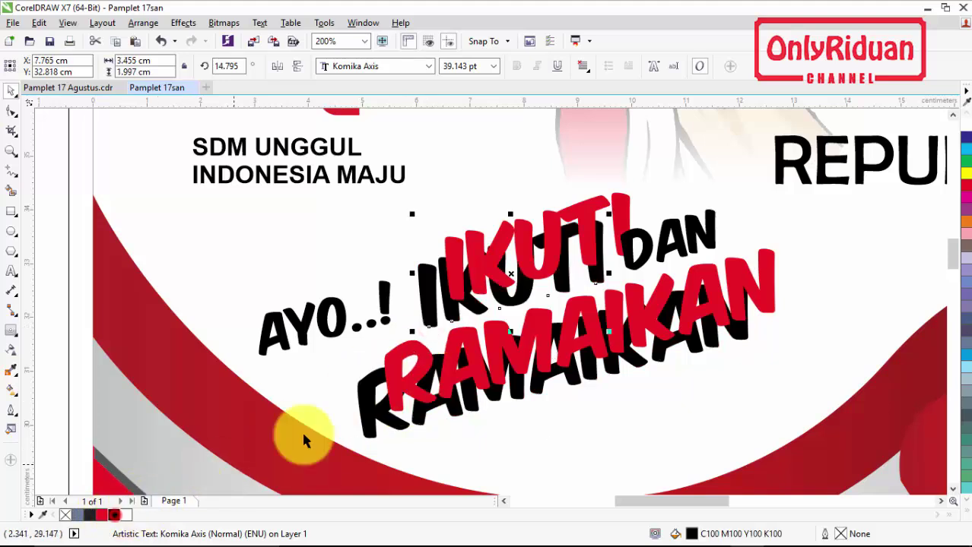
- Place the red copies of IKUTI and RAMAIKAN over their black originals, offset slightly up and to the left
click(481, 268)
drag(473, 274, 450, 287)
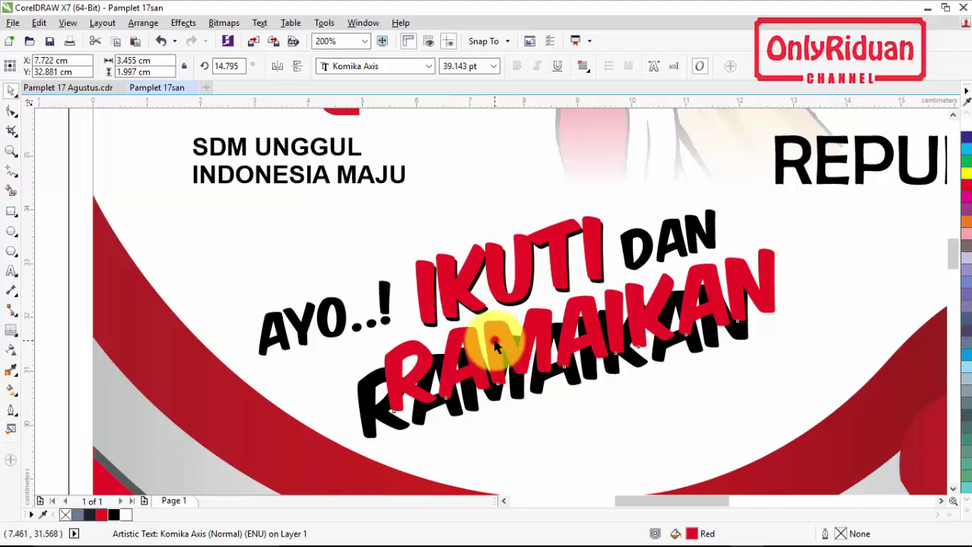
drag(494, 346, 451, 370)
scroll(553, 325, down, 1)
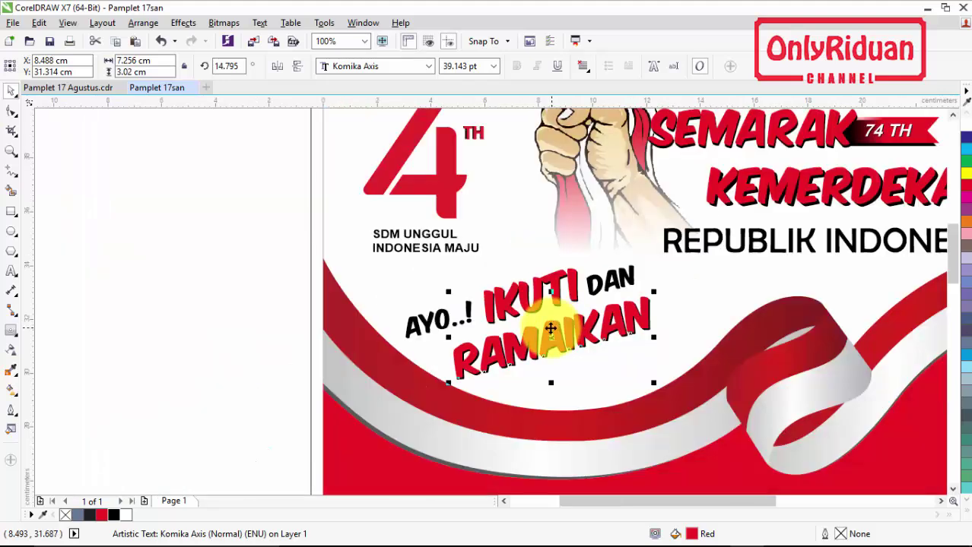
- Import the Peta Indonesia image and place it about 13 cm wide over the ribbon beneath the slogan
click(12, 24)
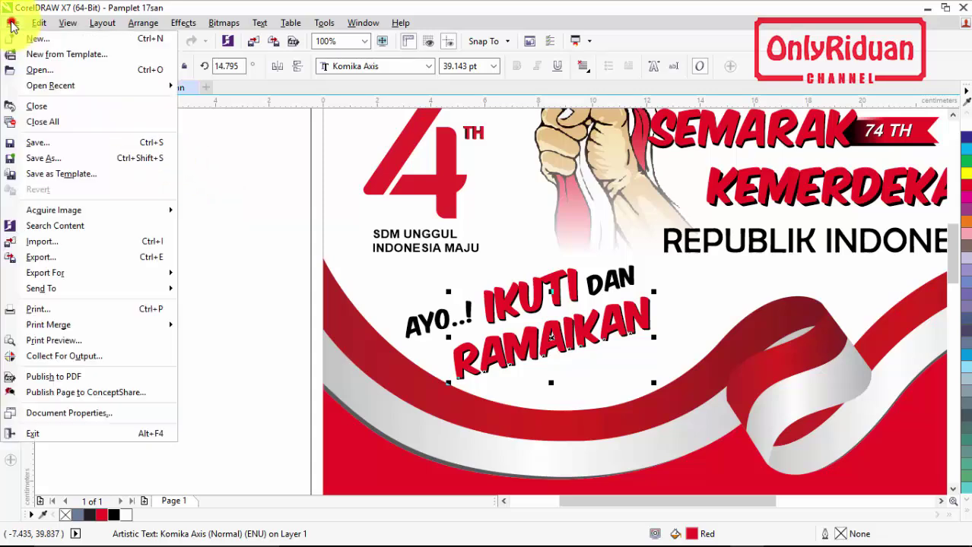
click(47, 241)
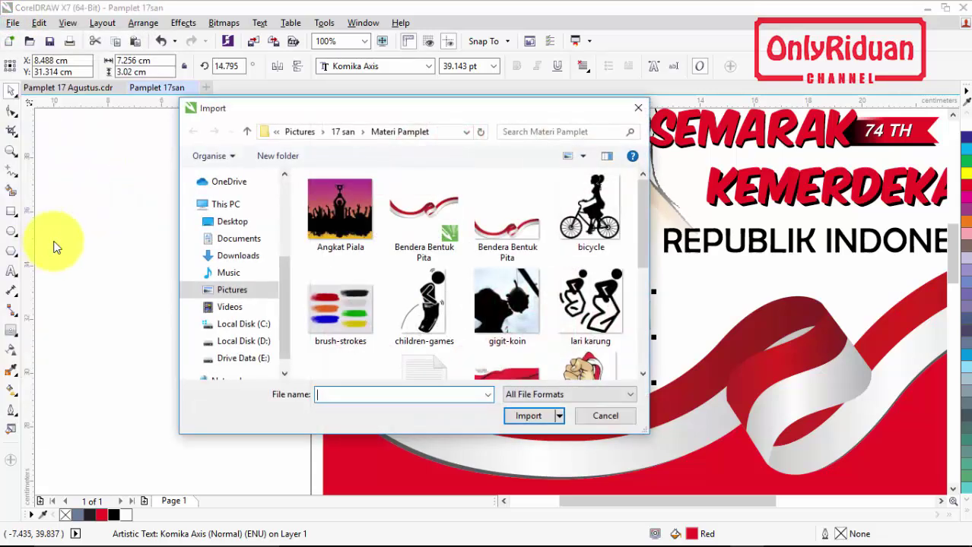
drag(644, 217, 648, 314)
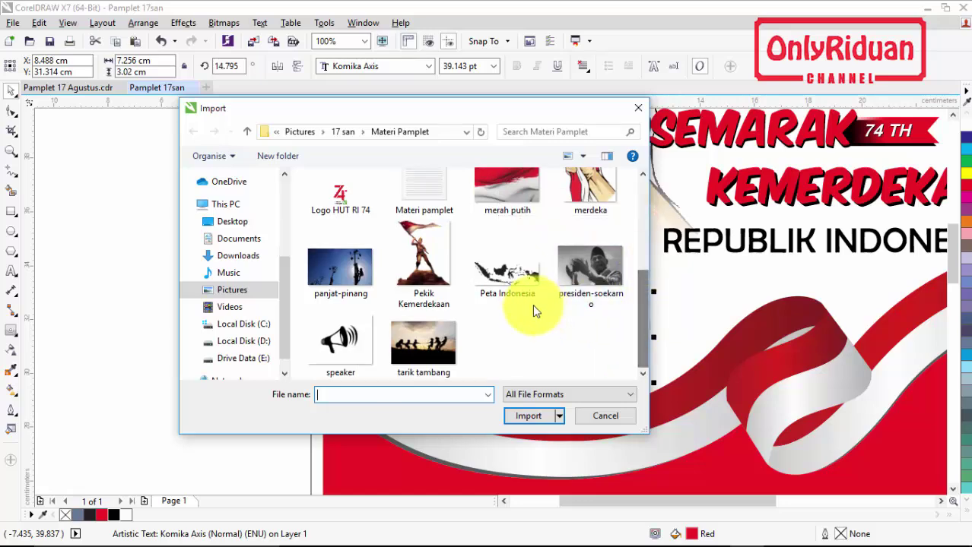
click(532, 304)
click(533, 416)
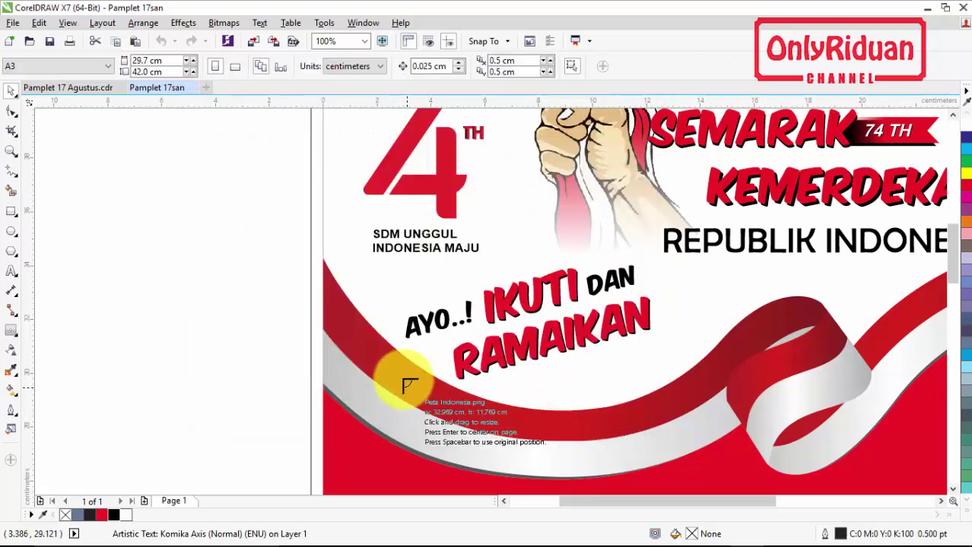
drag(358, 315, 721, 444)
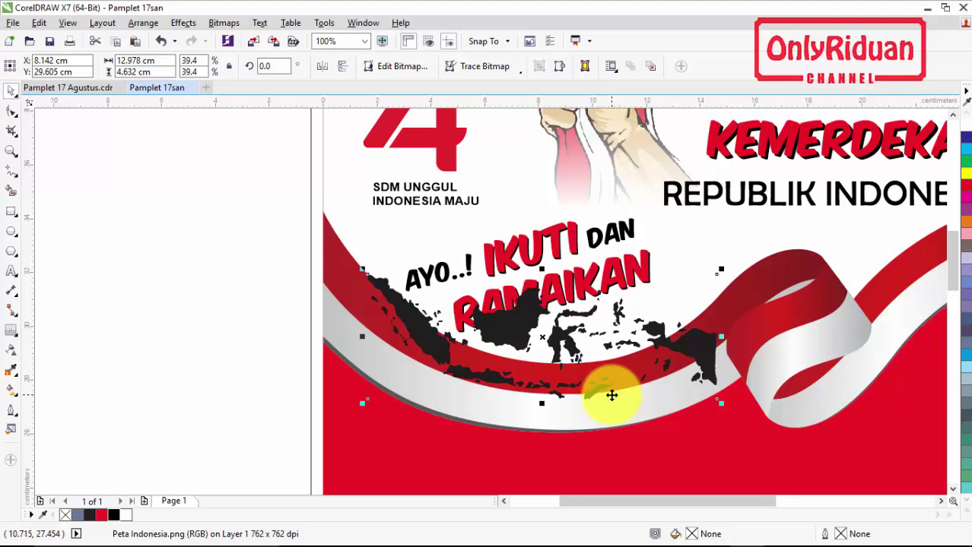
- Apply a uniform transparency of 50 to the Indonesia map
click(11, 349)
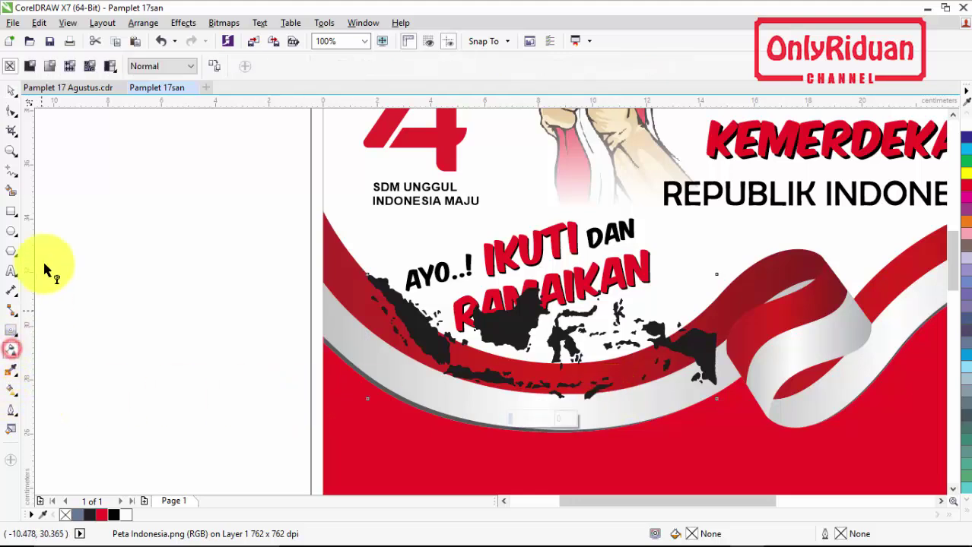
click(30, 66)
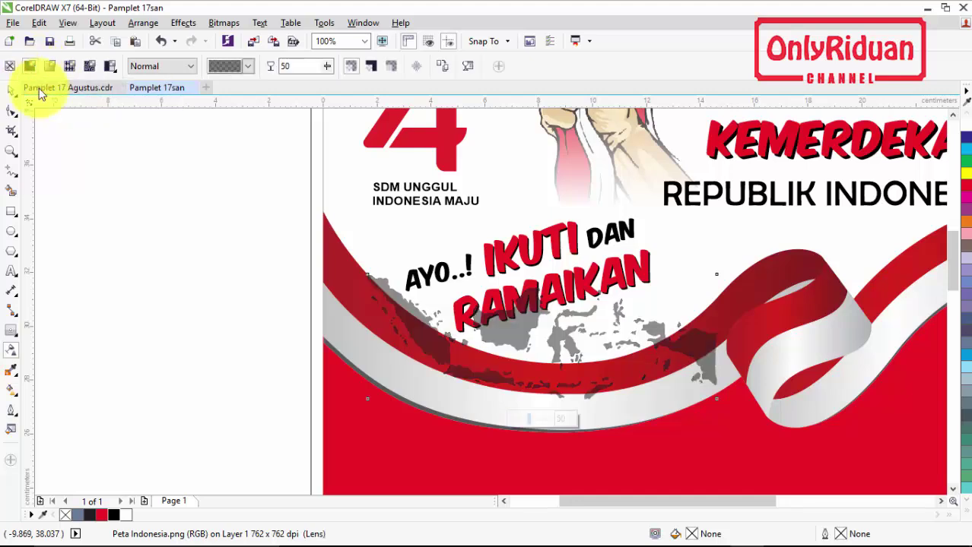
click(12, 90)
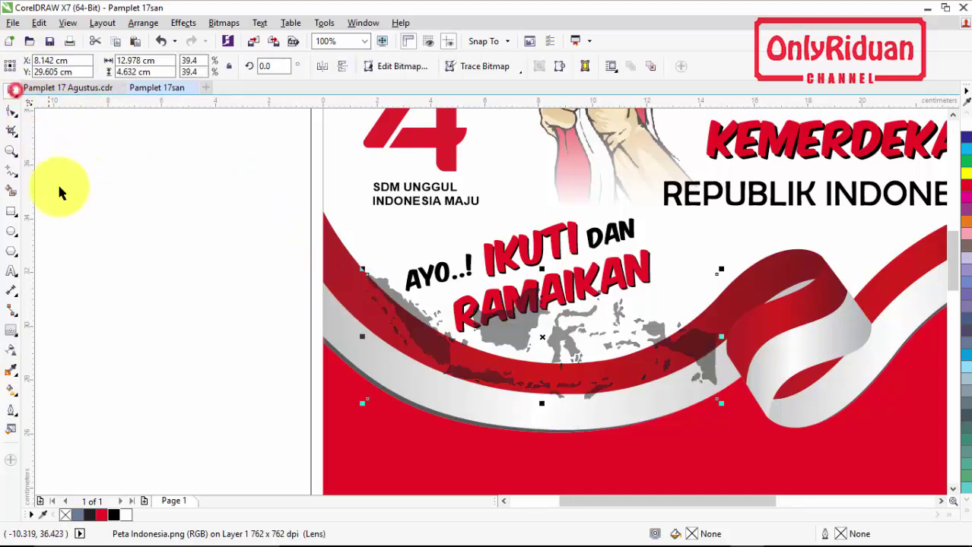
click(77, 213)
drag(254, 185, 599, 312)
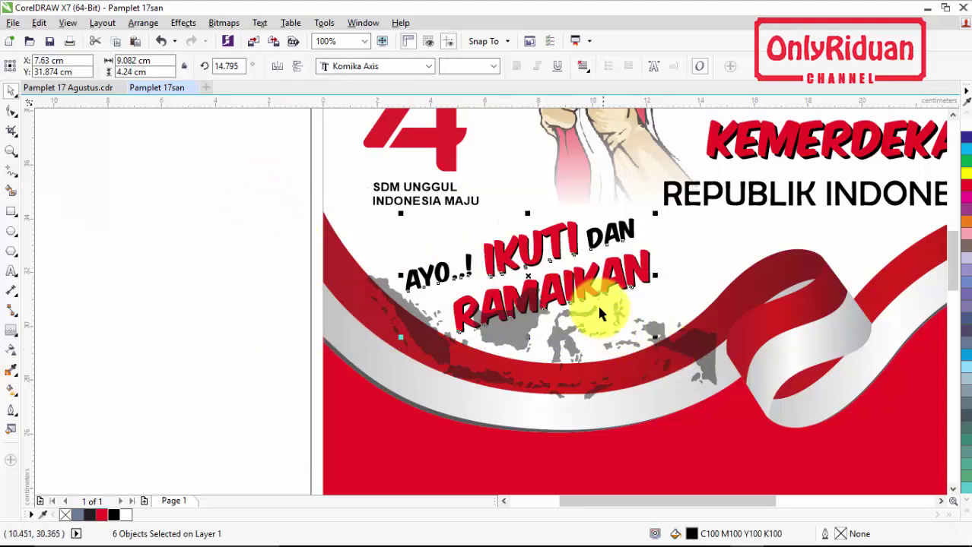
right_click(529, 276)
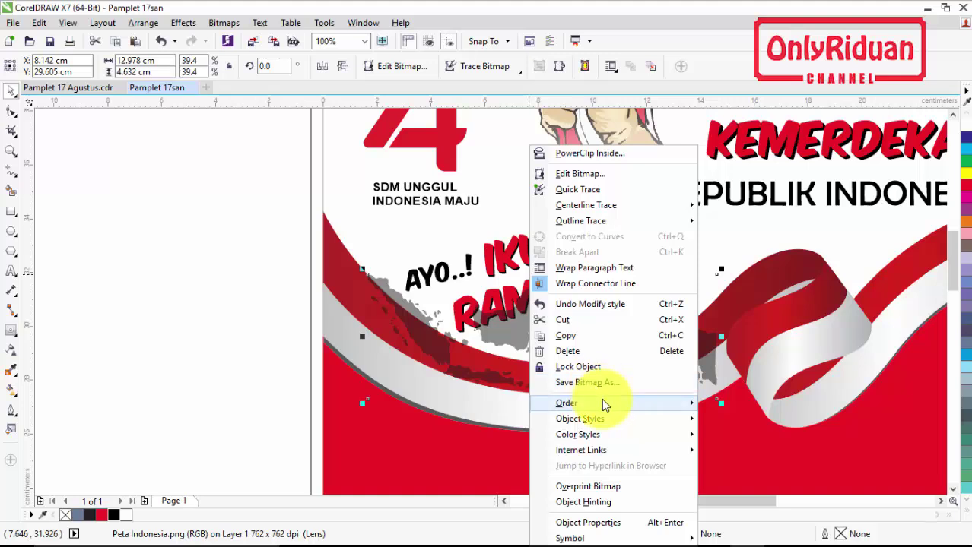
mouse_move(688, 404)
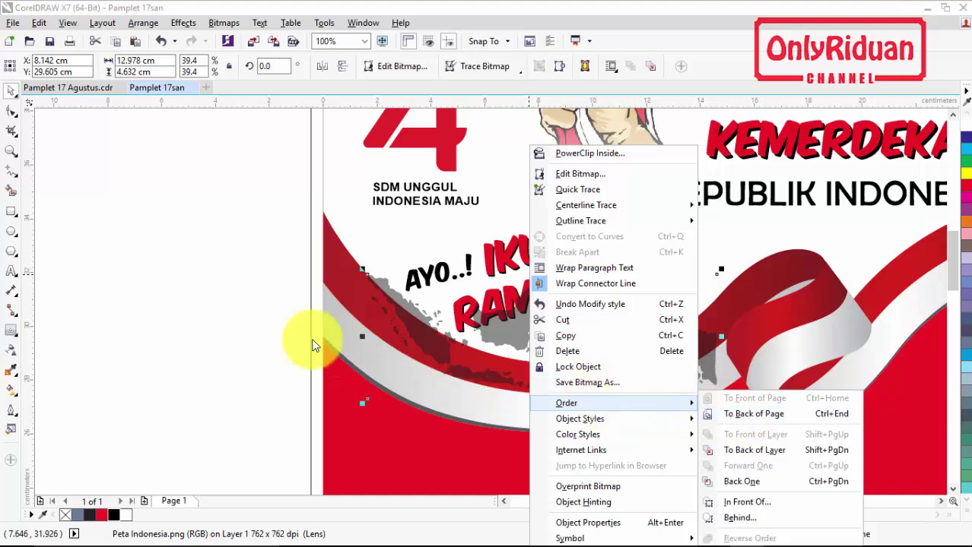
click(189, 293)
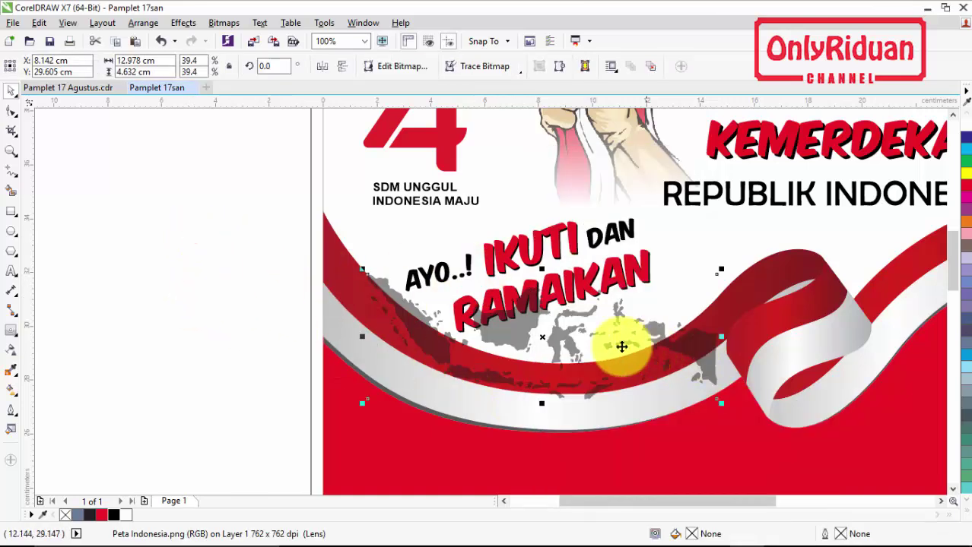
click(210, 278)
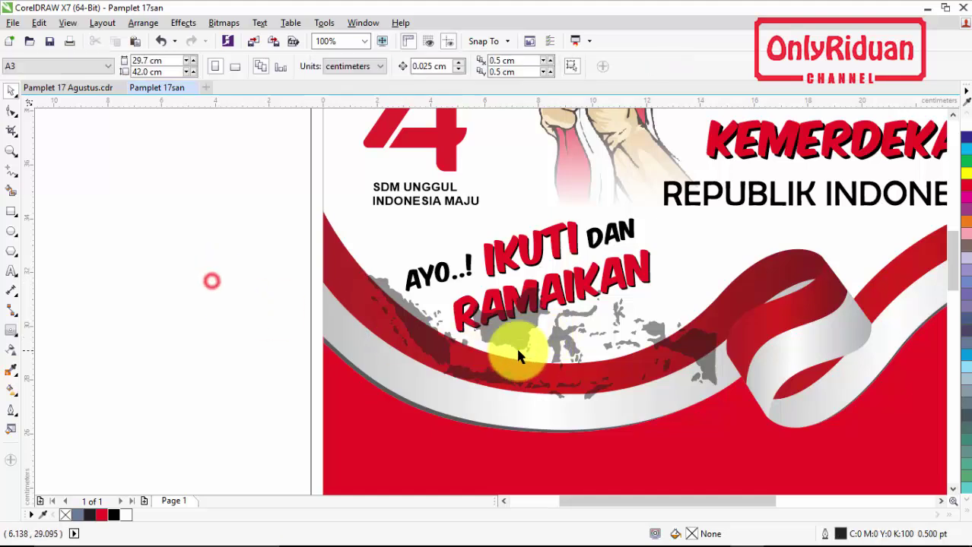
- Send the Indonesia map backward so that it lies behind the slogan text
click(557, 332)
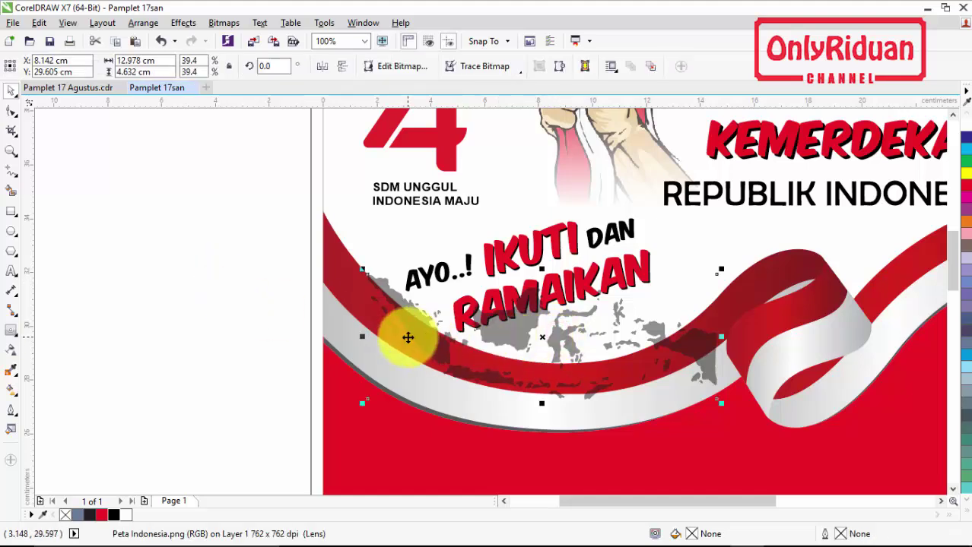
key(ctrl+Page_Down)
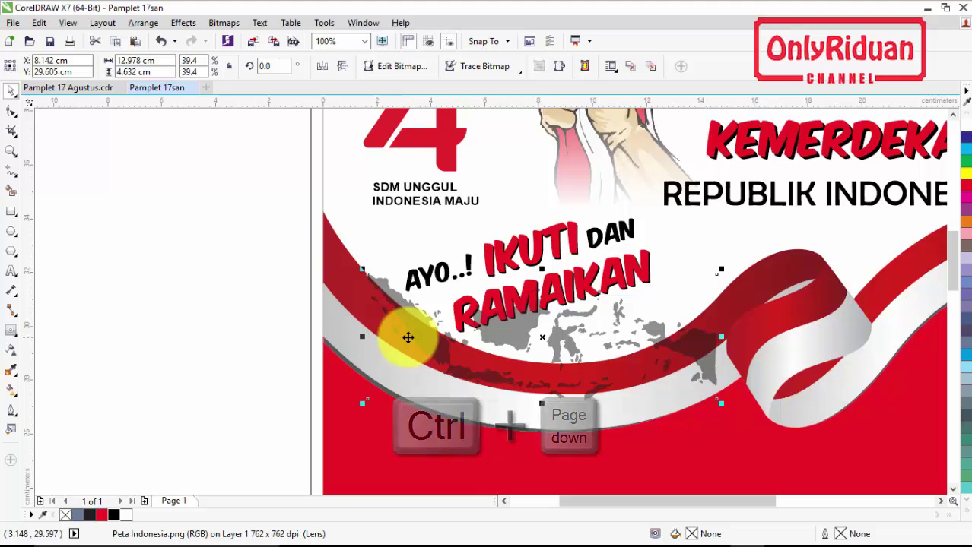
click(191, 256)
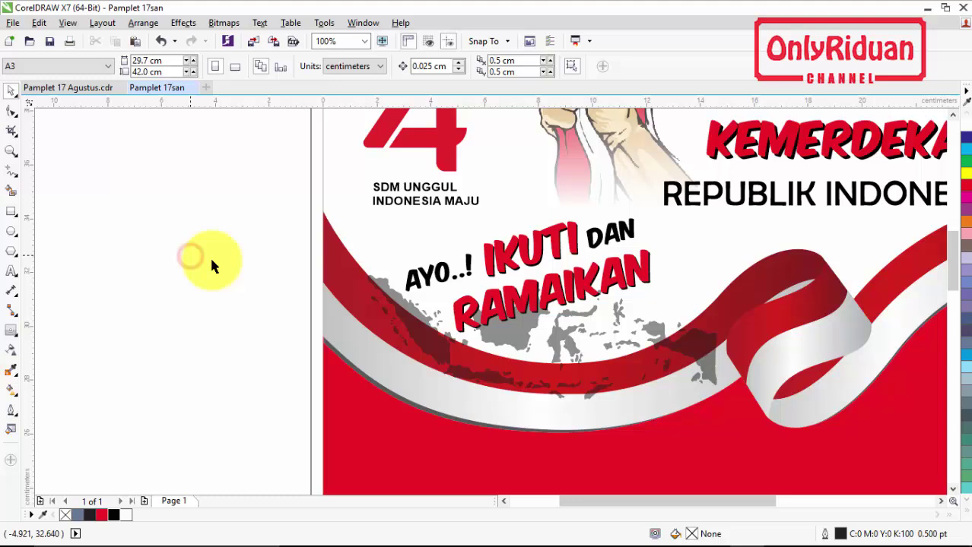
- Add a one-step white outside contour of about 0.069 cm around the red headline word SEMARAK
click(941, 501)
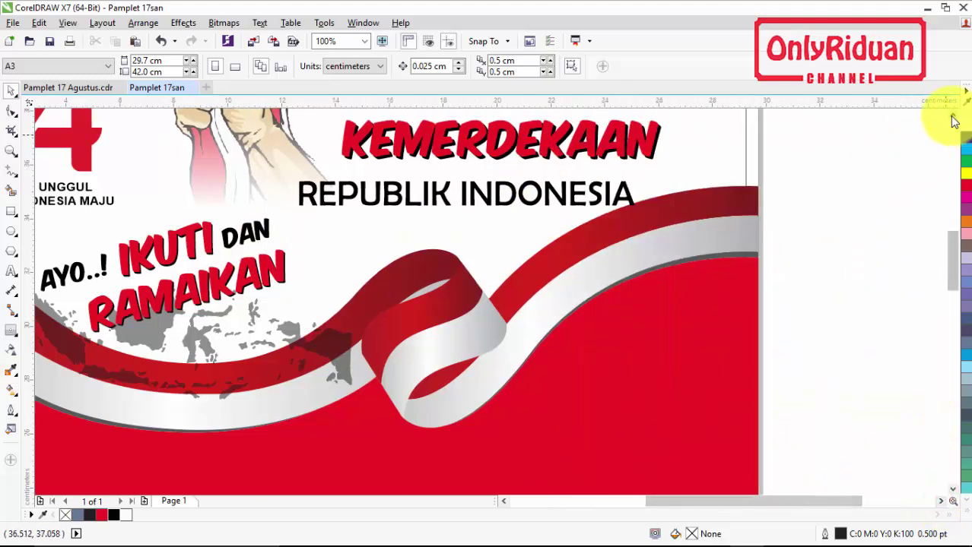
click(953, 114)
scroll(374, 228, up, 1)
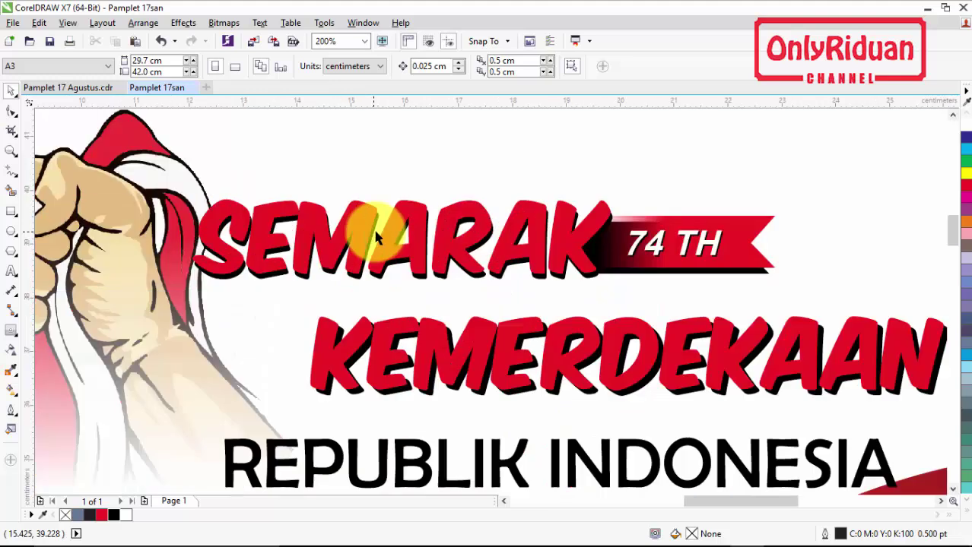
click(581, 221)
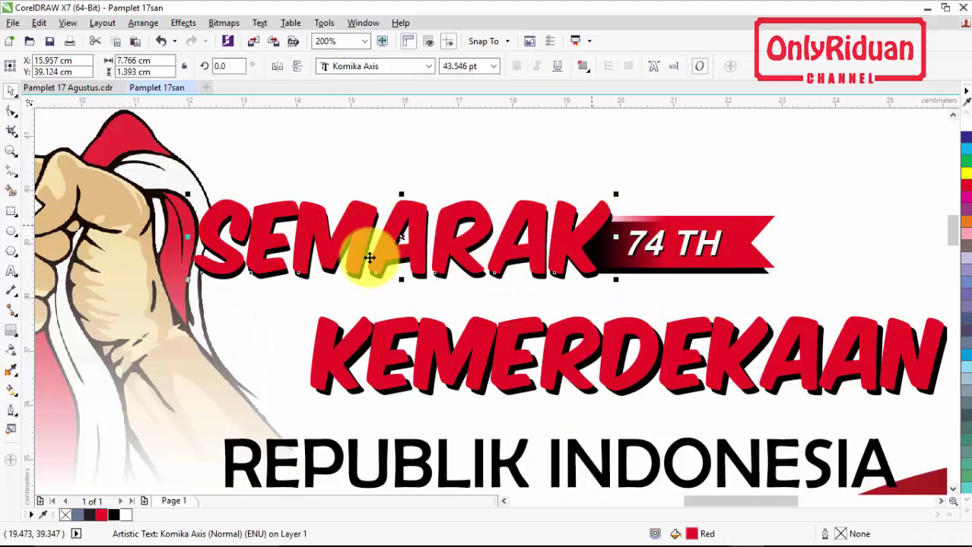
click(11, 333)
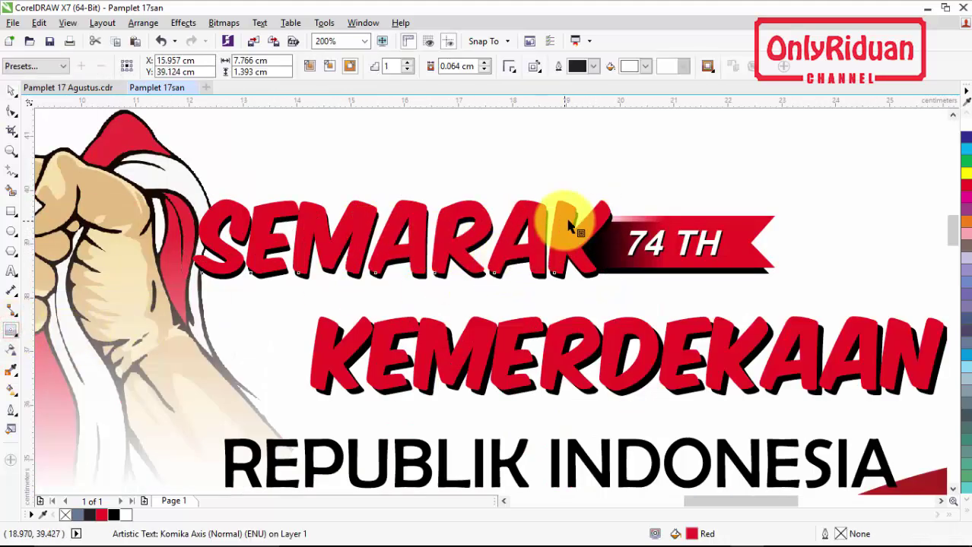
drag(570, 216, 576, 203)
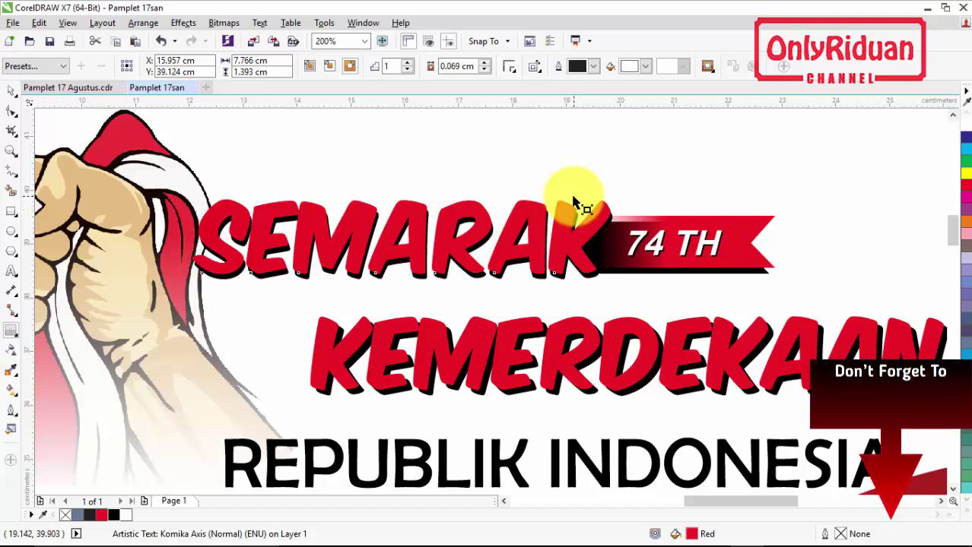
drag(574, 202, 573, 206)
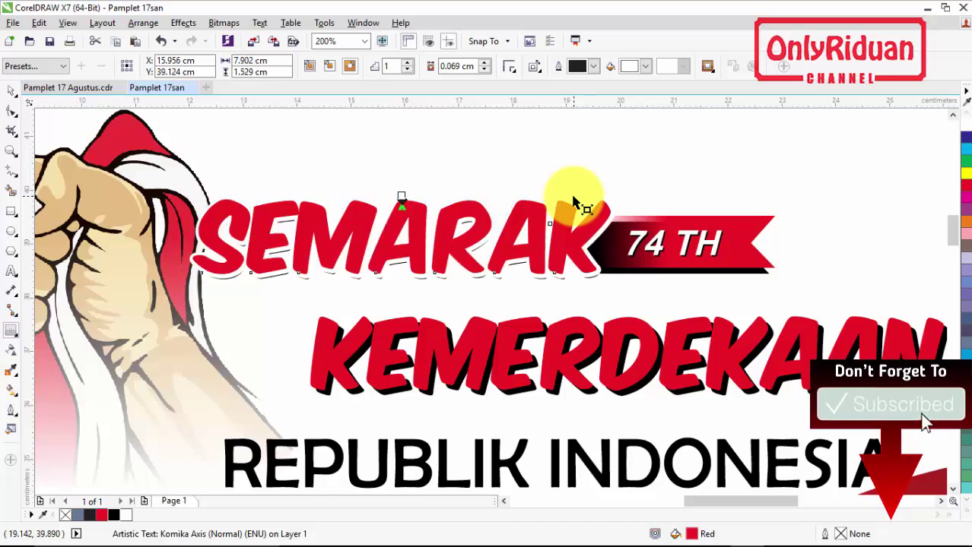
- Set the SEMARAK contour offset to 0.03 cm and shift the contoured word slightly up and left from its black shadow
click(460, 67)
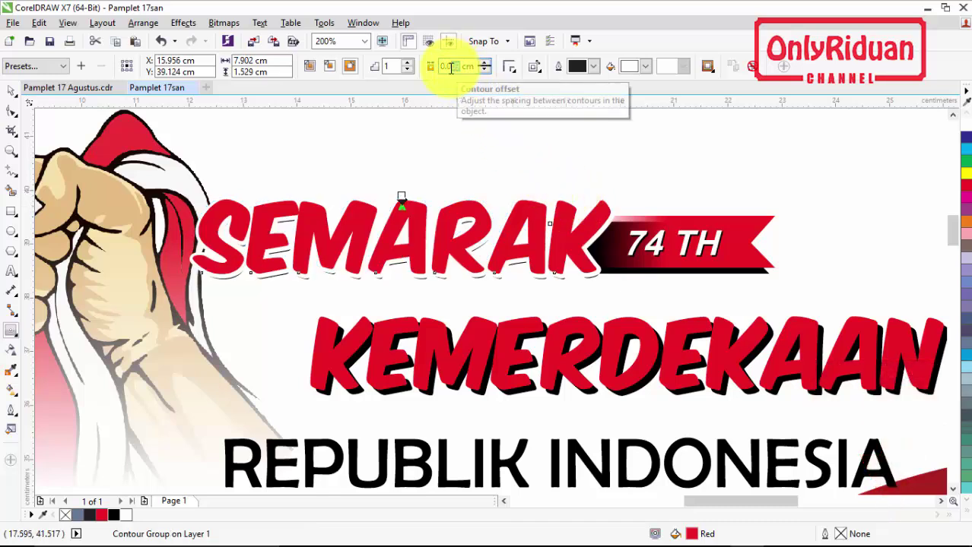
text(0.03)
key(Return)
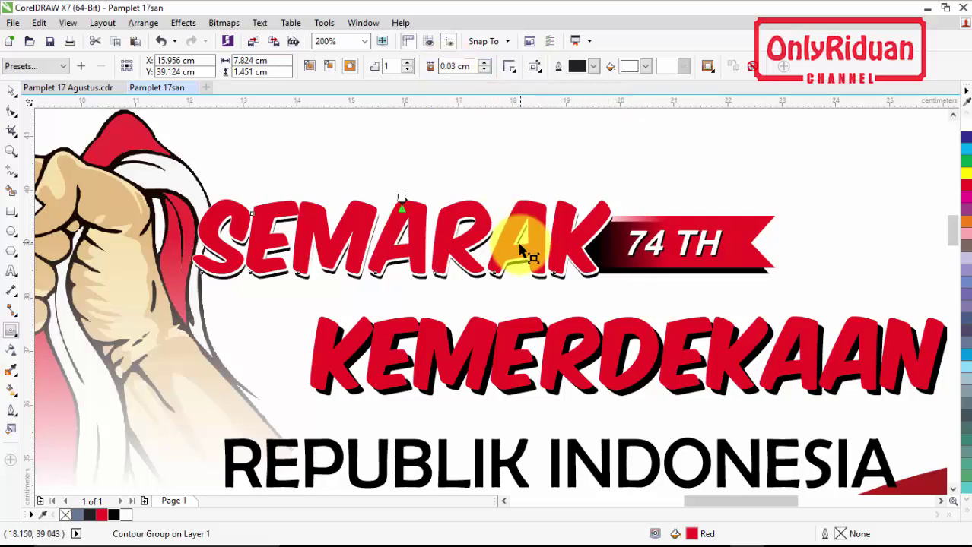
click(646, 68)
click(647, 67)
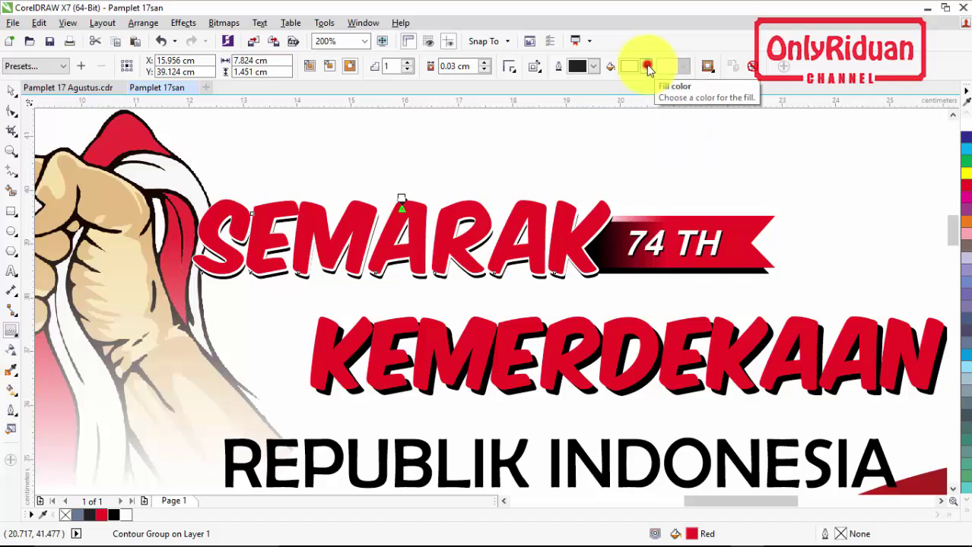
click(12, 90)
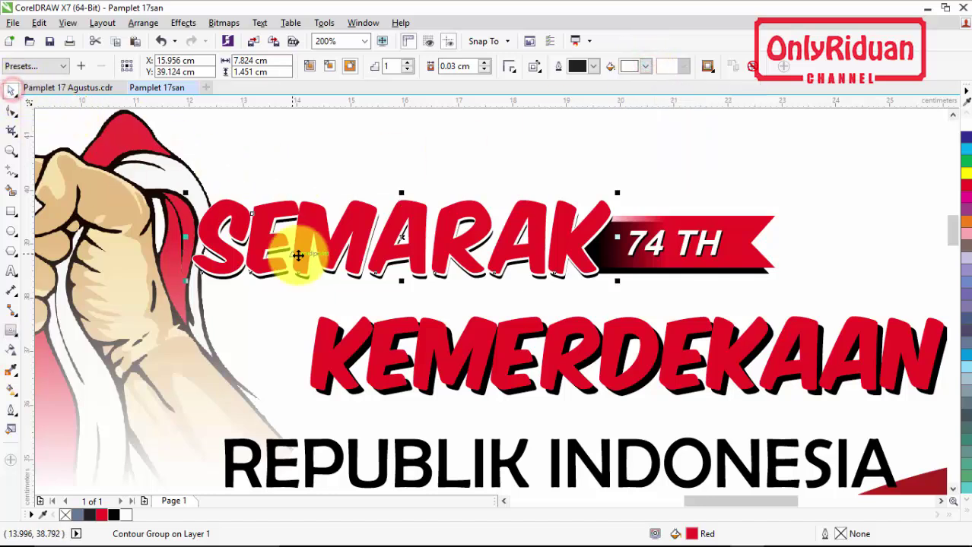
drag(298, 256, 297, 257)
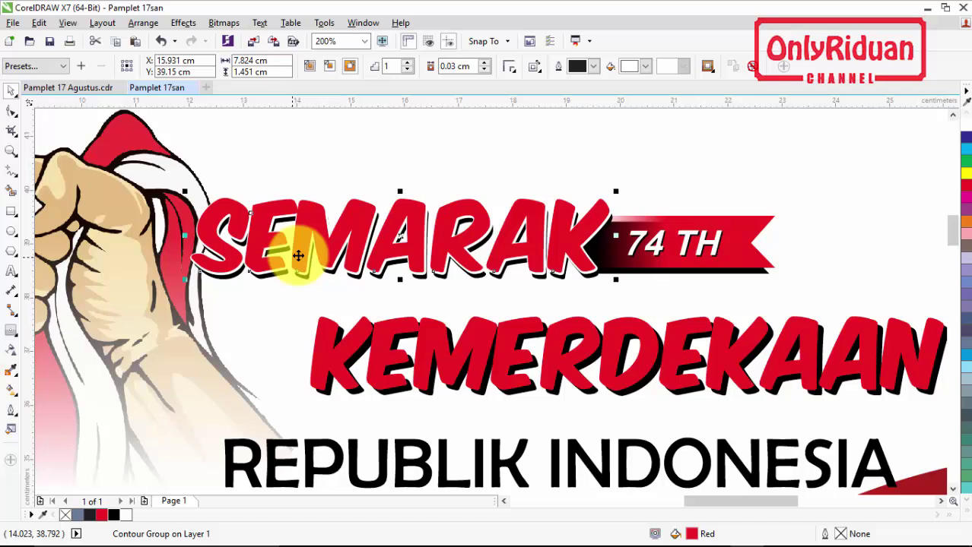
- Add a one-step white outside contour of about 0.057 cm around the red headline word KEMERDEKAAN
click(422, 339)
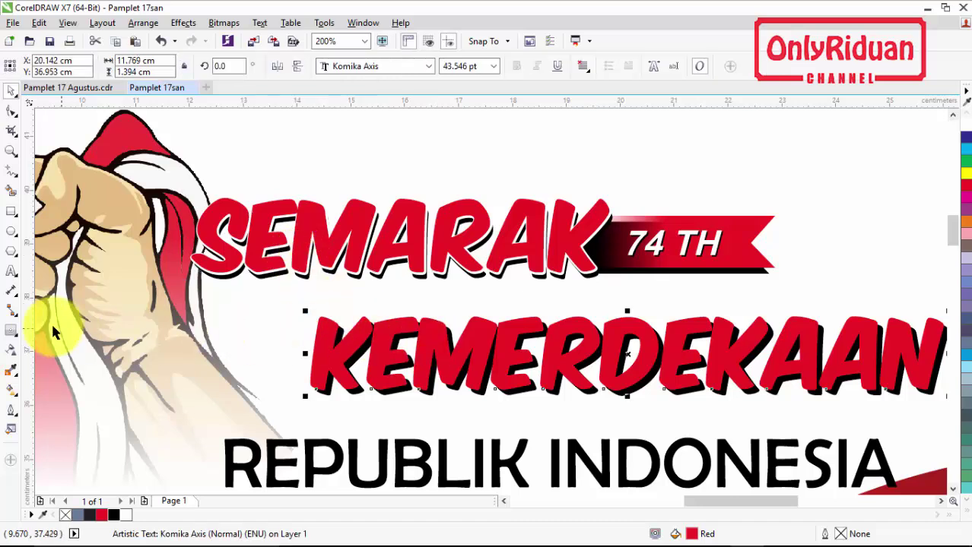
click(16, 332)
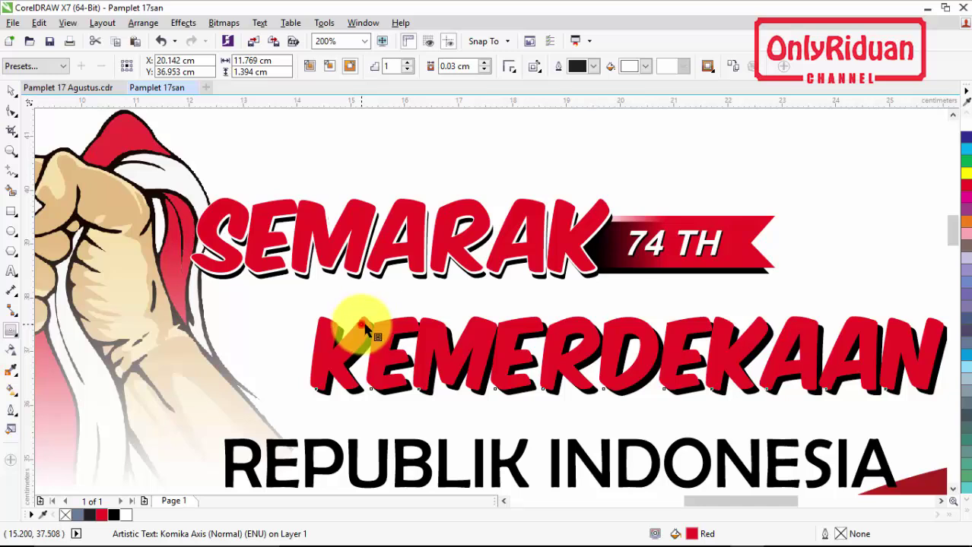
drag(357, 313, 358, 318)
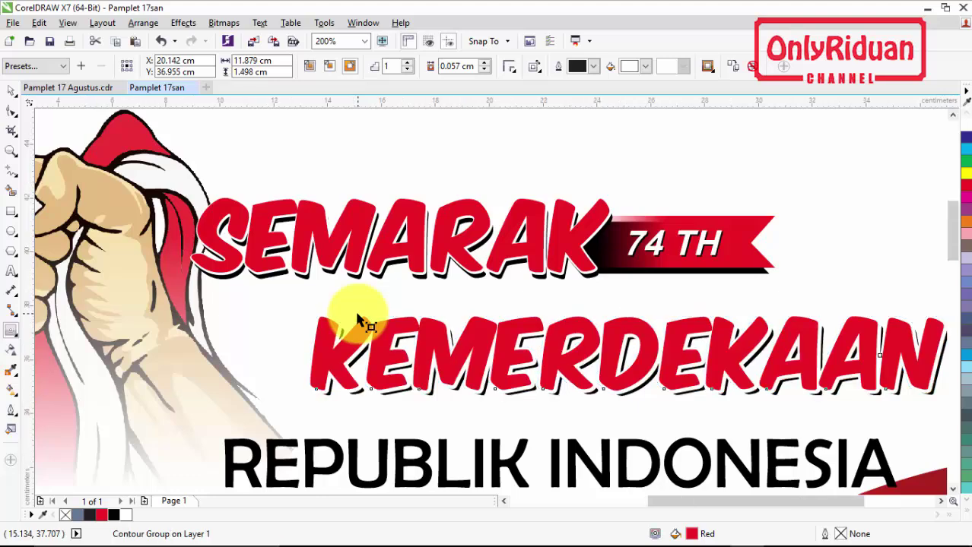
- Nudge the contoured KEMERDEKAAN slightly up and to the left of its black shadow
scroll(358, 318, down, 2)
scroll(396, 317, up, 2)
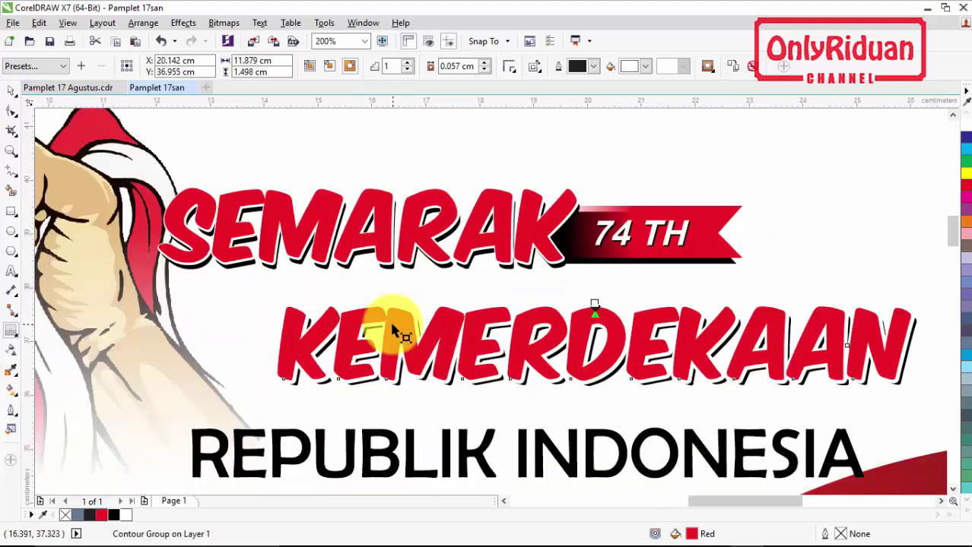
key(ctrl+Left)
key(ctrl+Up)
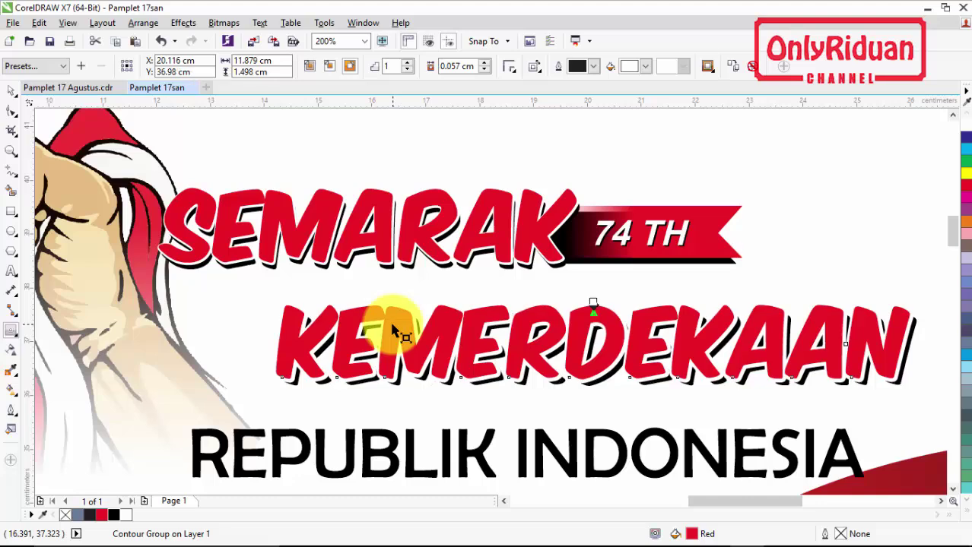
scroll(441, 330, down, 1)
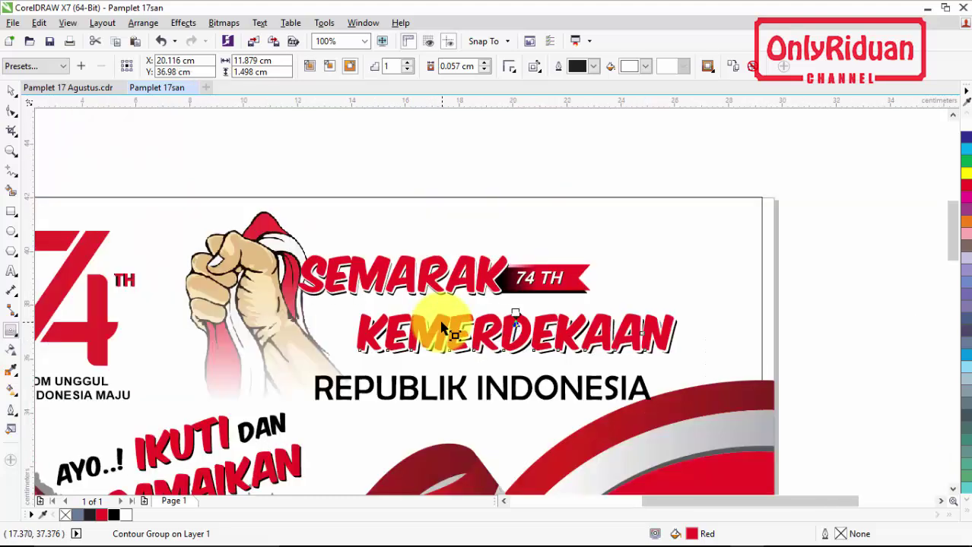
scroll(441, 329, down, 1)
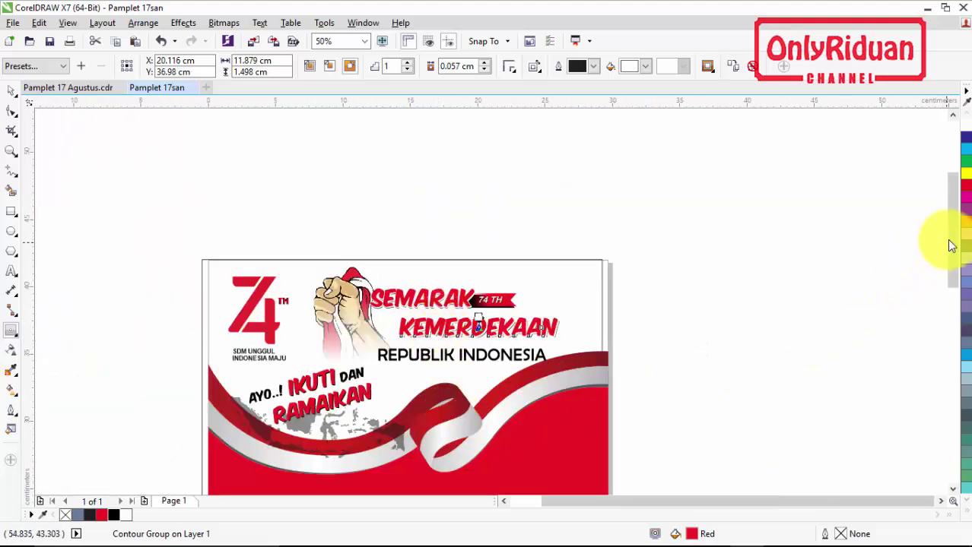
drag(950, 245, 949, 275)
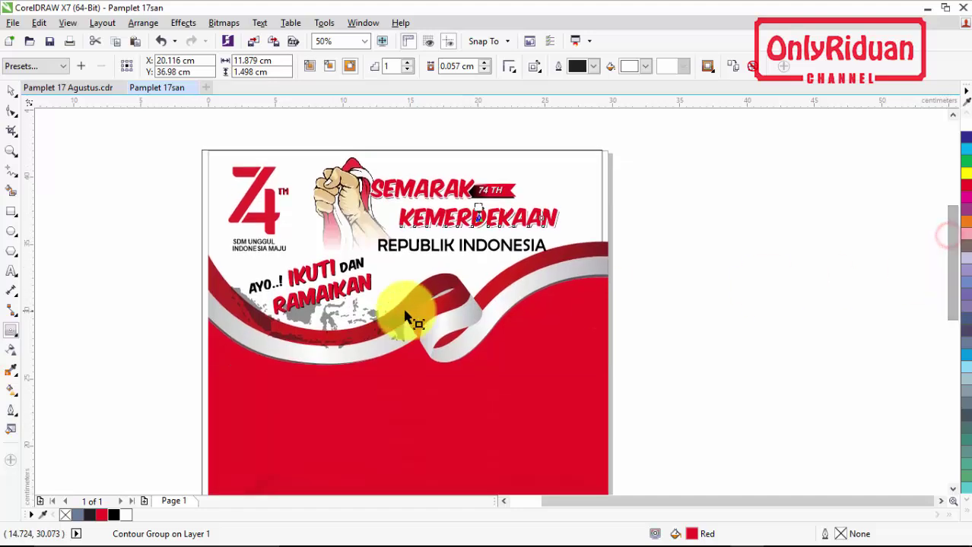
- Import the Pekik Kemerdekaan picture and place it about 4.8 by 5.9 cm over the ribbon loop below REPUBLIK INDONESIA
click(79, 94)
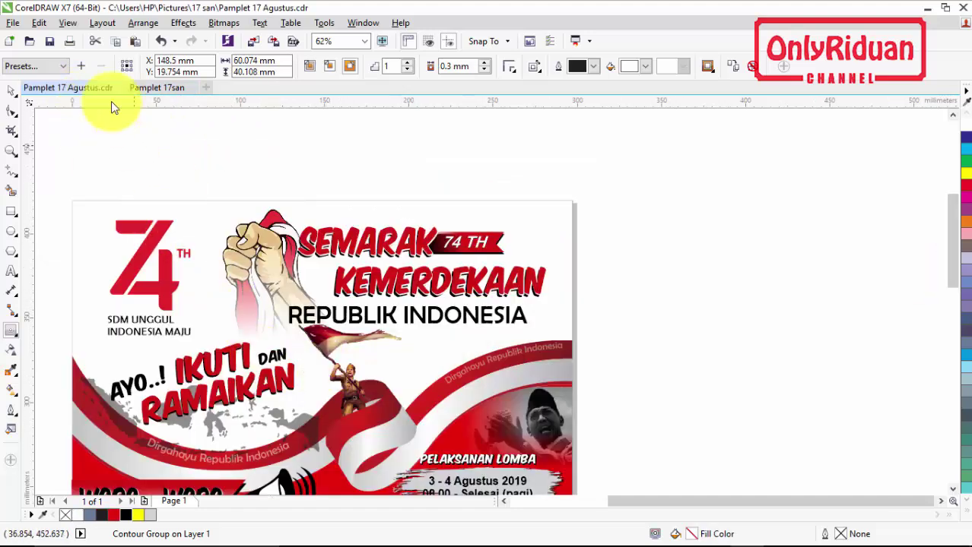
click(155, 90)
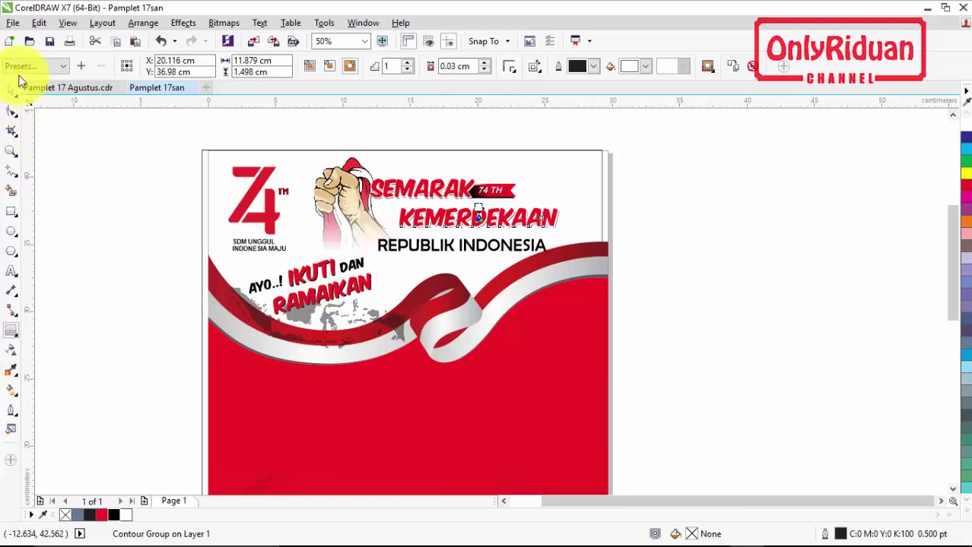
click(14, 24)
click(80, 238)
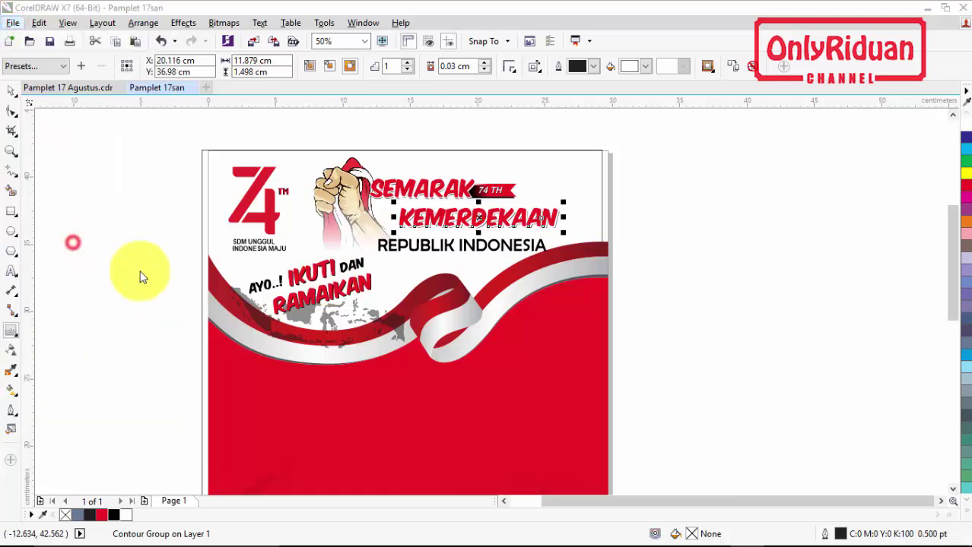
drag(642, 245, 646, 334)
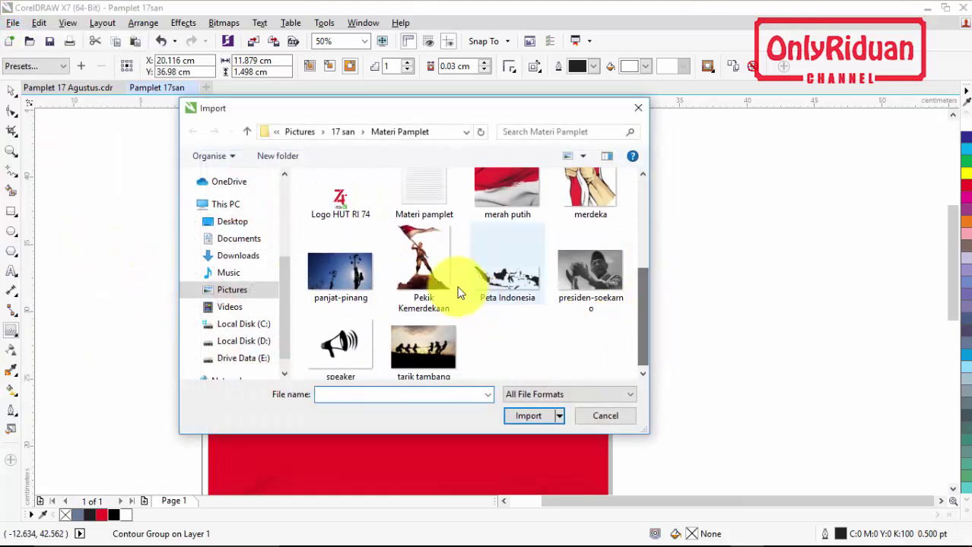
click(445, 282)
click(547, 417)
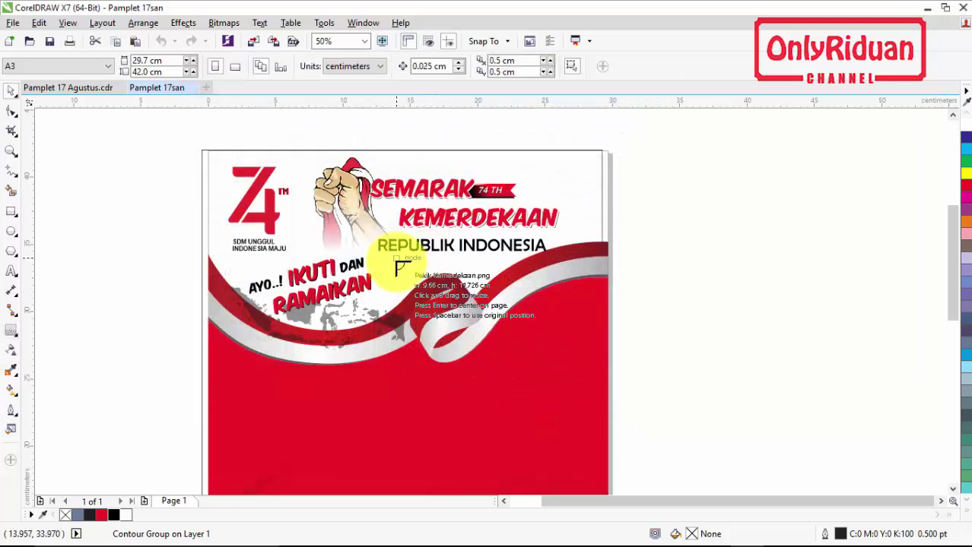
drag(391, 256, 465, 342)
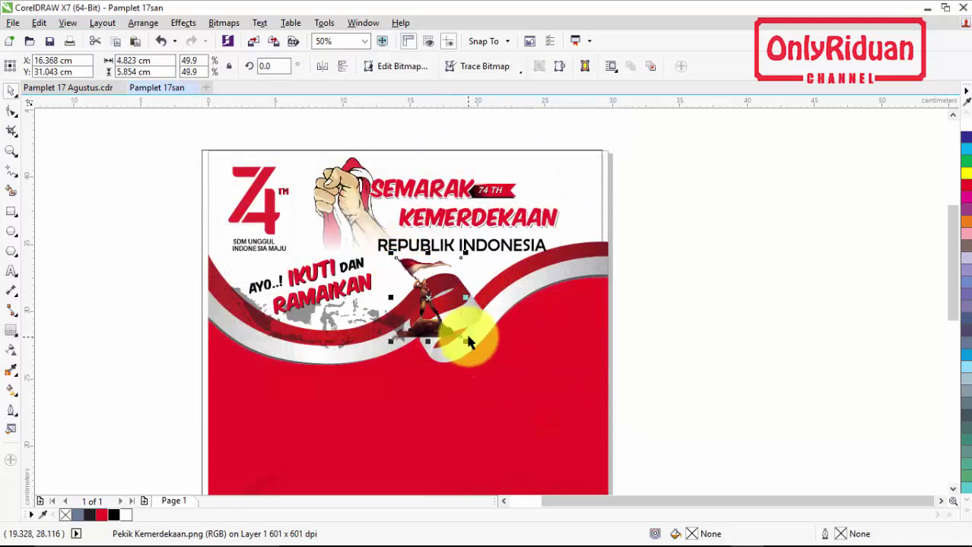
- Nudge the SEMARAK KEMERDEKAAN headline, its 74 TH badge and the REPUBLIK INDONESIA line slightly upward
drag(637, 259, 332, 167)
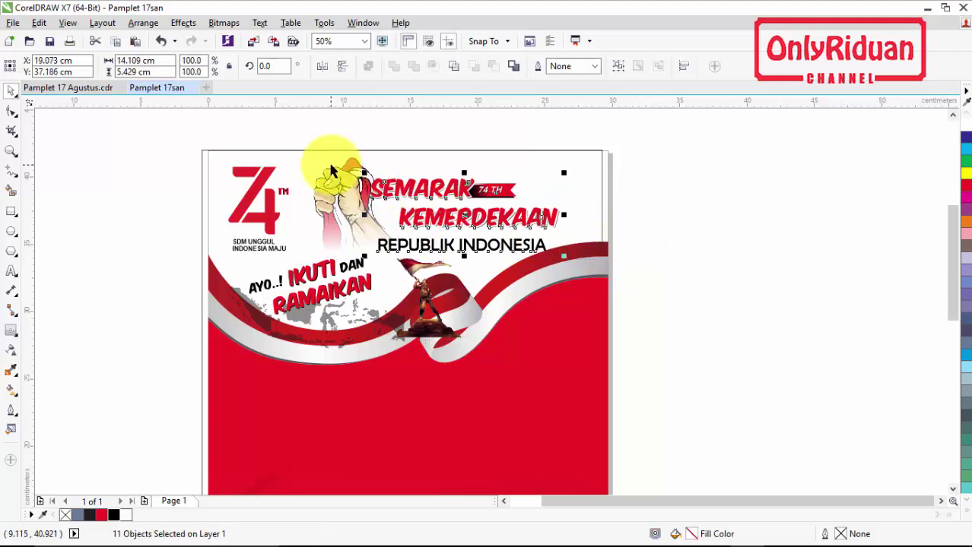
key(Up)
key(Up)
key(Up)
key(Up)
key(Up)
key(Up)
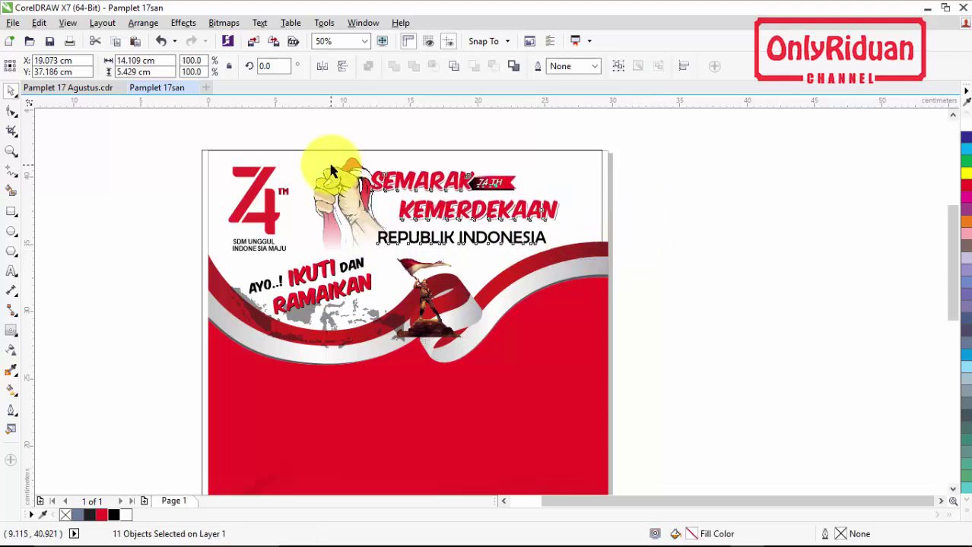
click(634, 267)
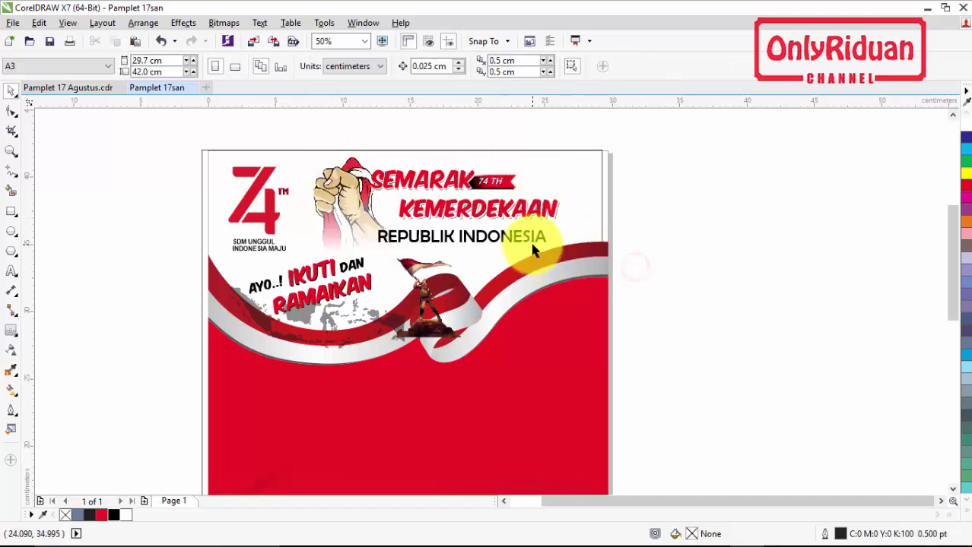
click(532, 240)
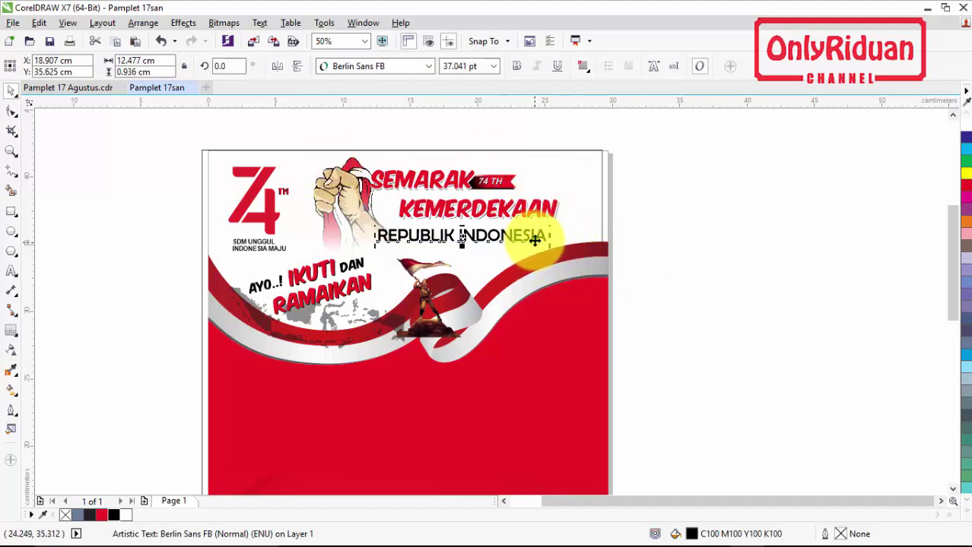
- Enlarge the flag-bearer picture to about 5.9 by 7.2 cm and position it over the ribbon loop with the flag below REPUBLIK INDONESIA
click(399, 293)
drag(386, 254, 373, 239)
drag(422, 296, 431, 284)
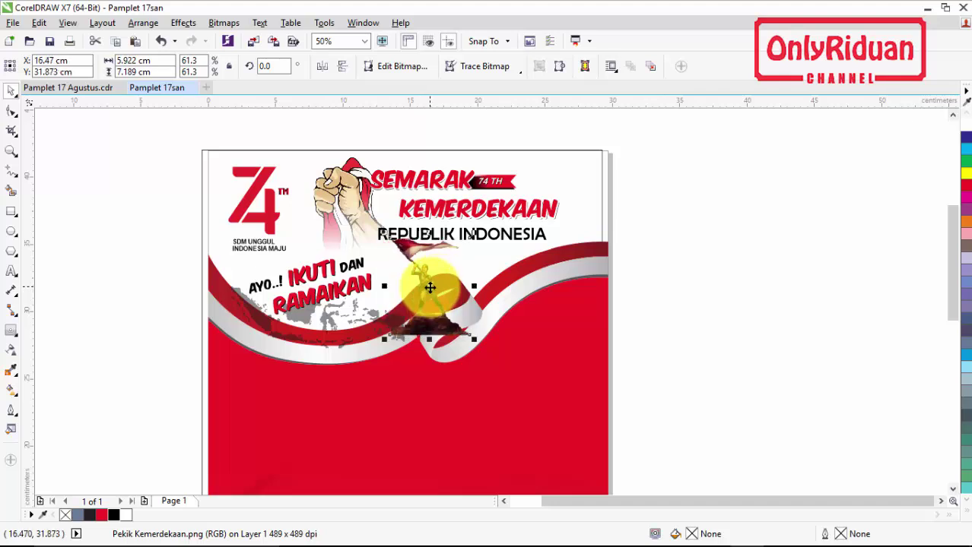
click(748, 352)
- Trim the rock base off the flag-bearer picture with a rectangle about 11.6 by 3.2 cm, and delete that rectangle
scroll(428, 339, up, 3)
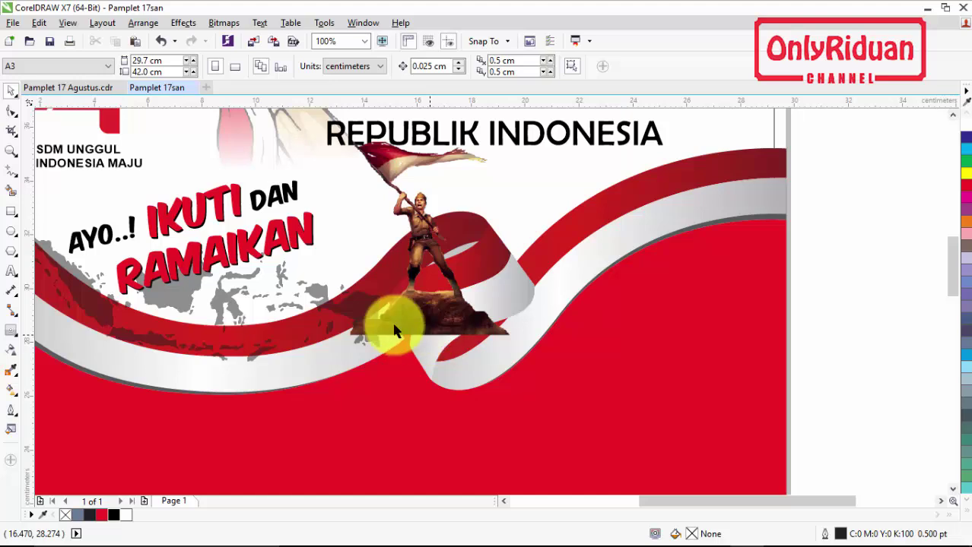
click(11, 213)
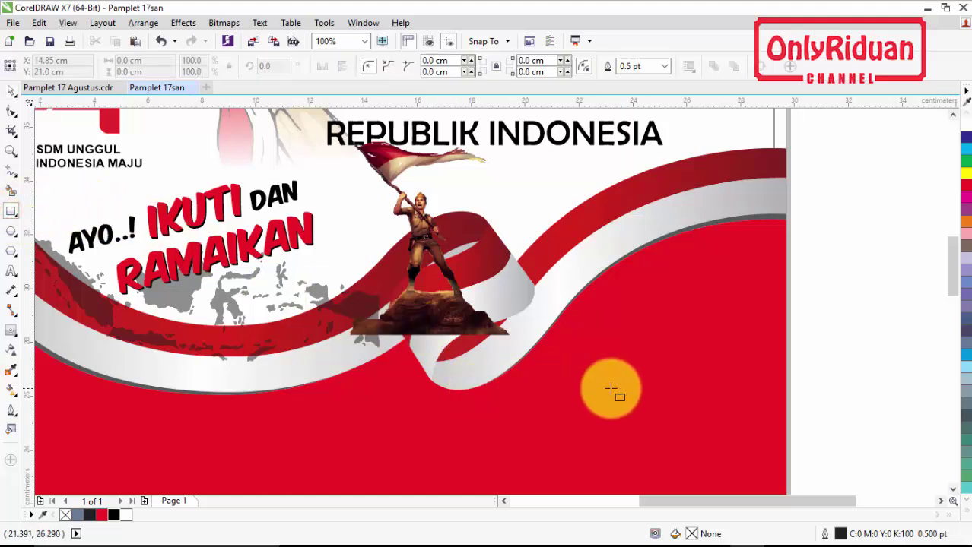
drag(623, 388, 306, 296)
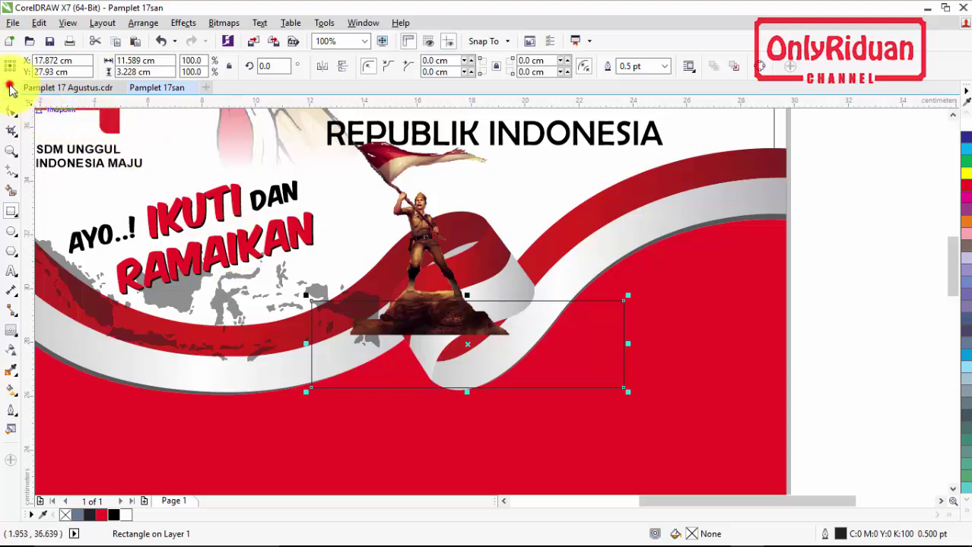
shift+click(431, 232)
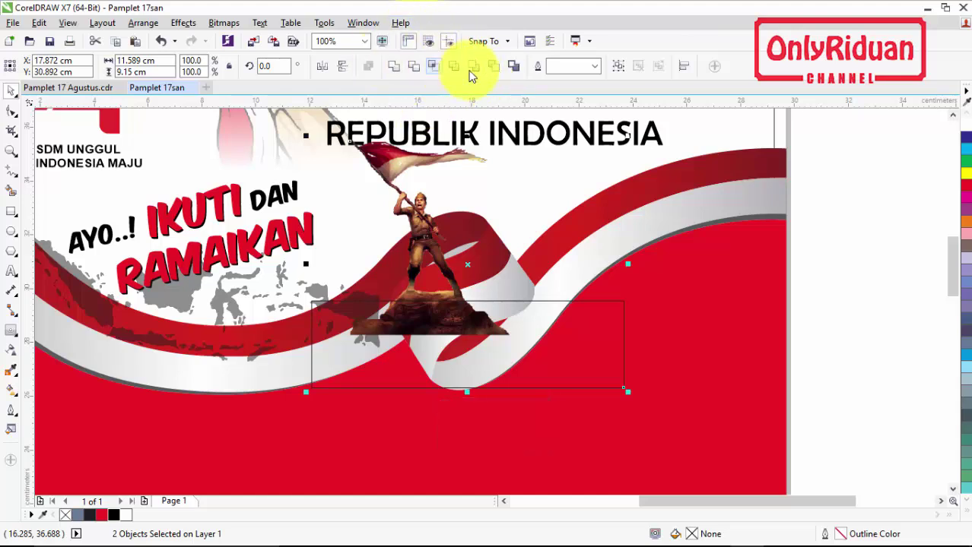
click(414, 67)
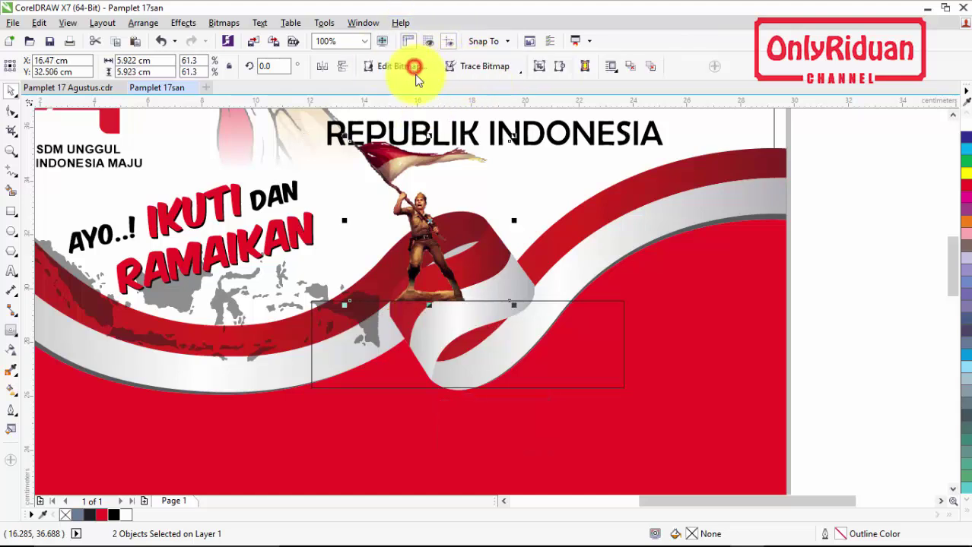
click(585, 312)
key(Delete)
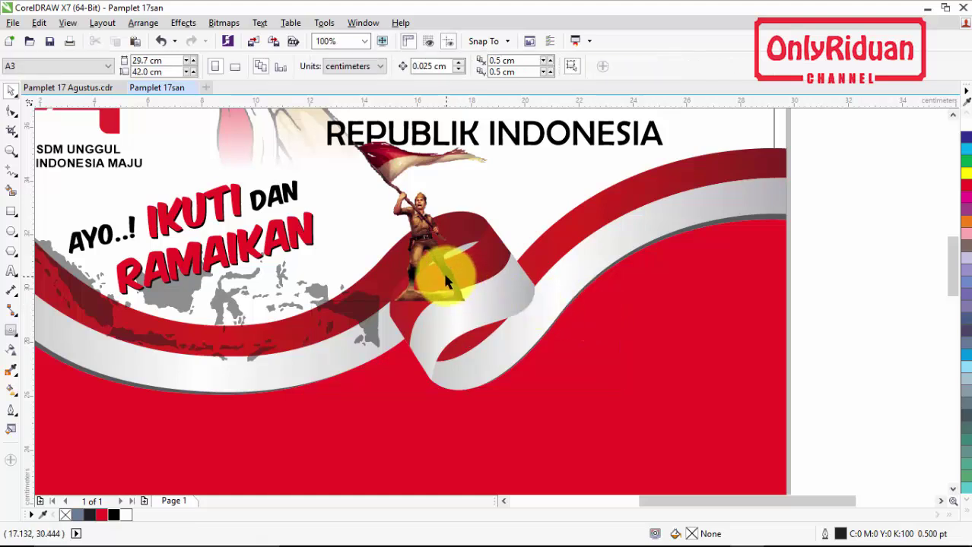
- Ungroup the ribbon and bring the white and red front pieces of its loop to the front of the page, over the flag-bearer's feet
click(447, 281)
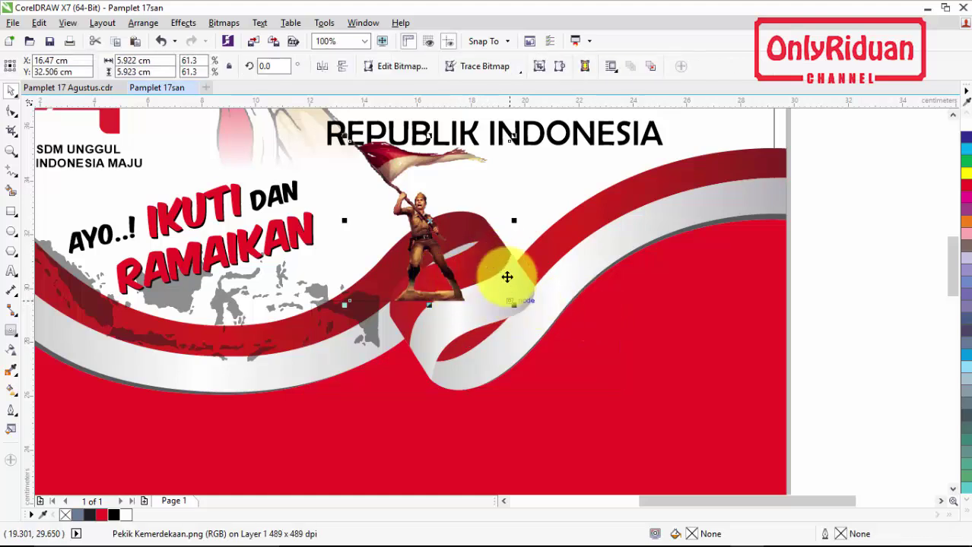
click(482, 320)
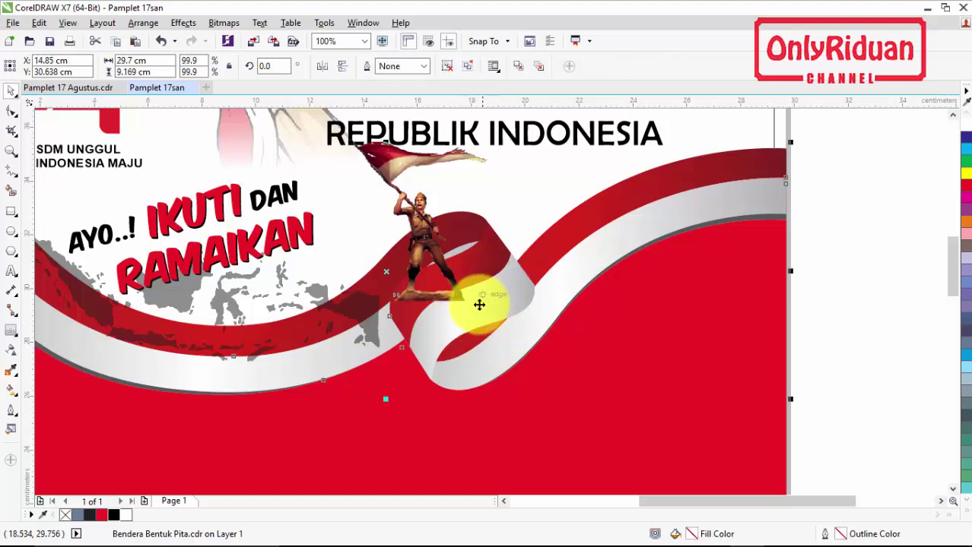
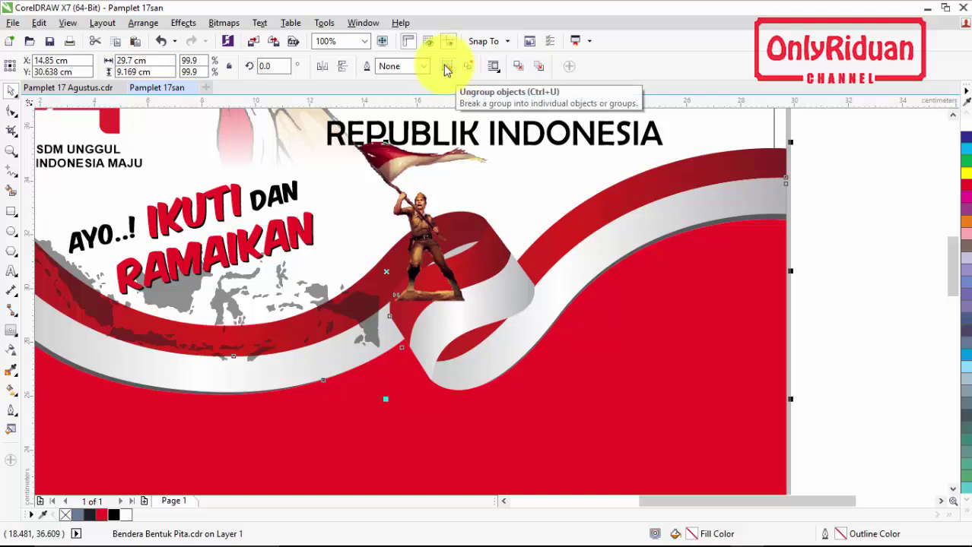
click(449, 67)
click(831, 340)
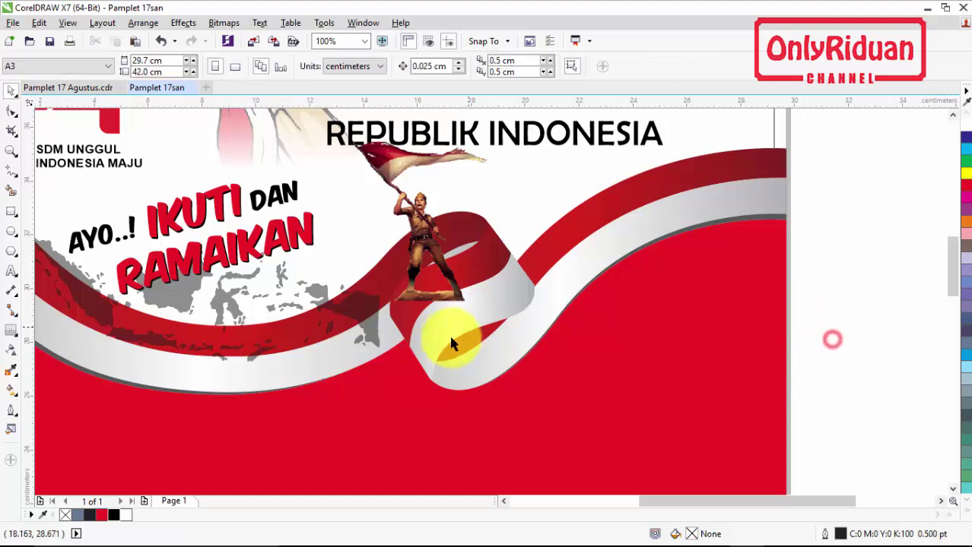
click(432, 346)
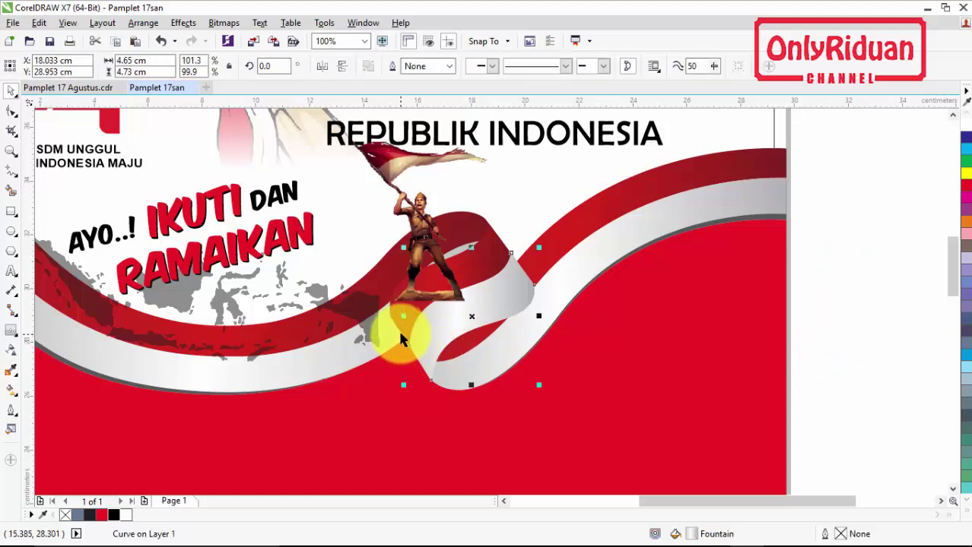
shift+click(403, 337)
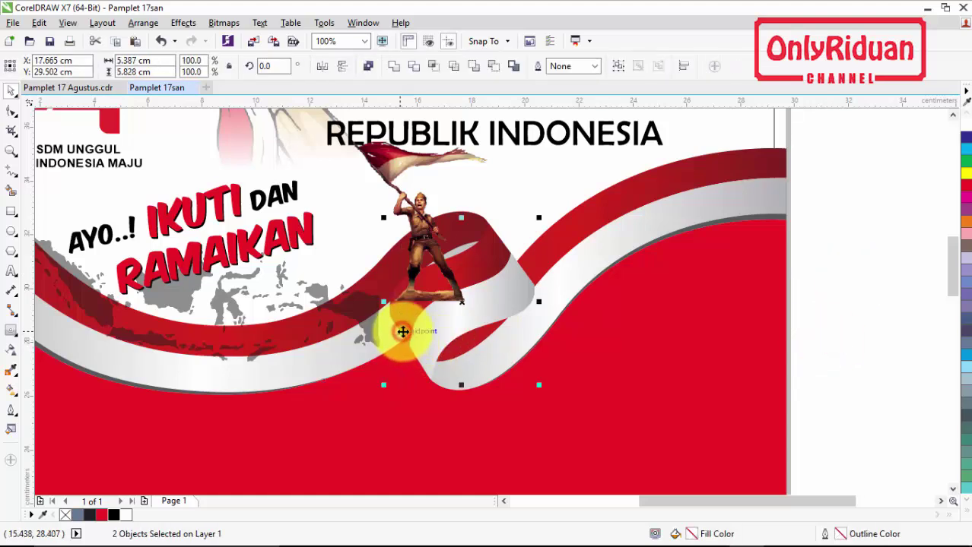
right_click(461, 305)
mouse_move(513, 400)
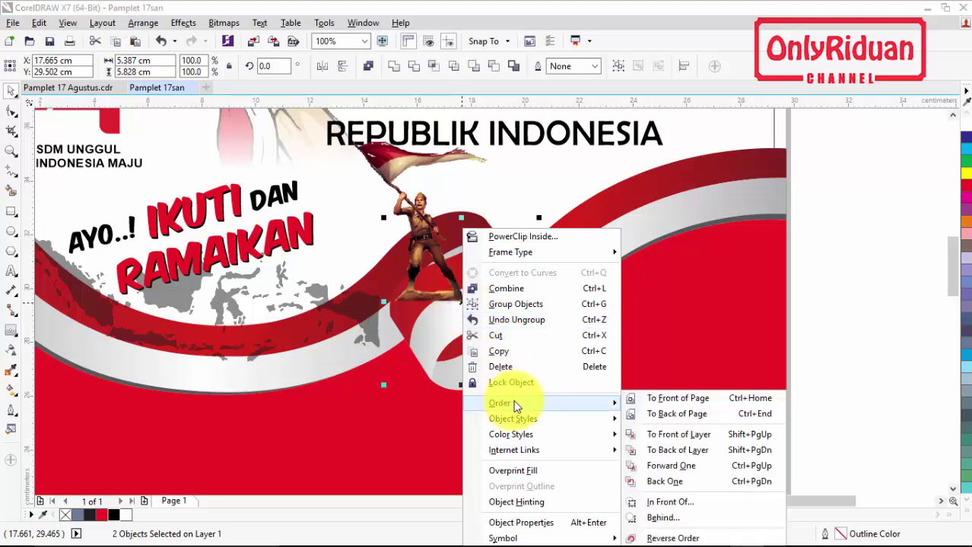
click(656, 398)
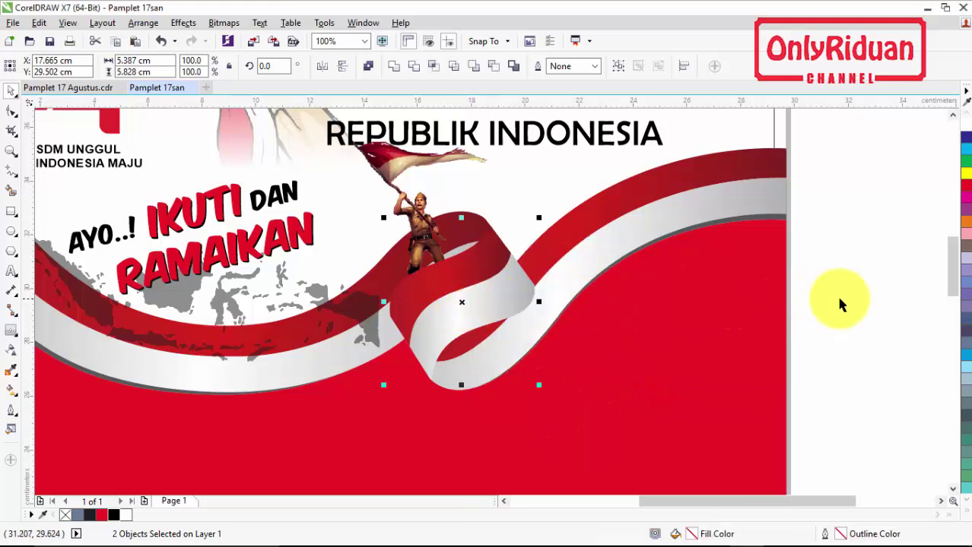
click(863, 296)
- Nudge the flag-bearer picture down and slightly left behind the ribbon loop, to about X 16.32 cm, Y 32.23 cm
click(426, 224)
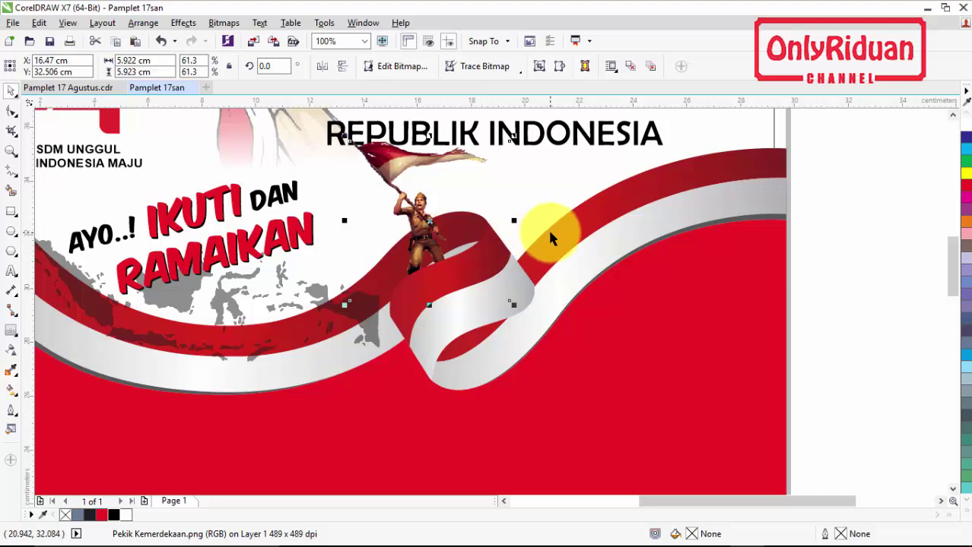
key(Down)
key(Right)
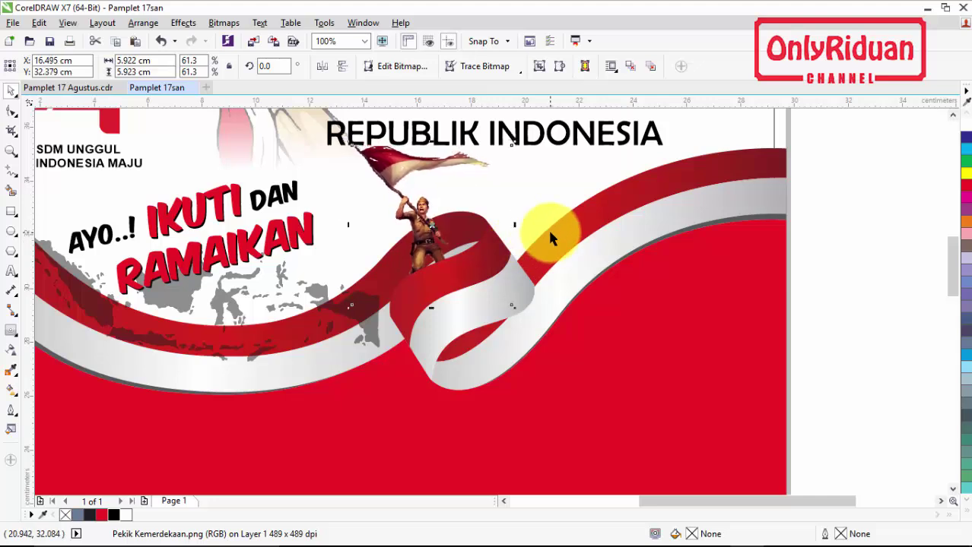
key(Down)
key(Down)
key(Down)
key(Down)
key(Down)
key(Down)
key(Right)
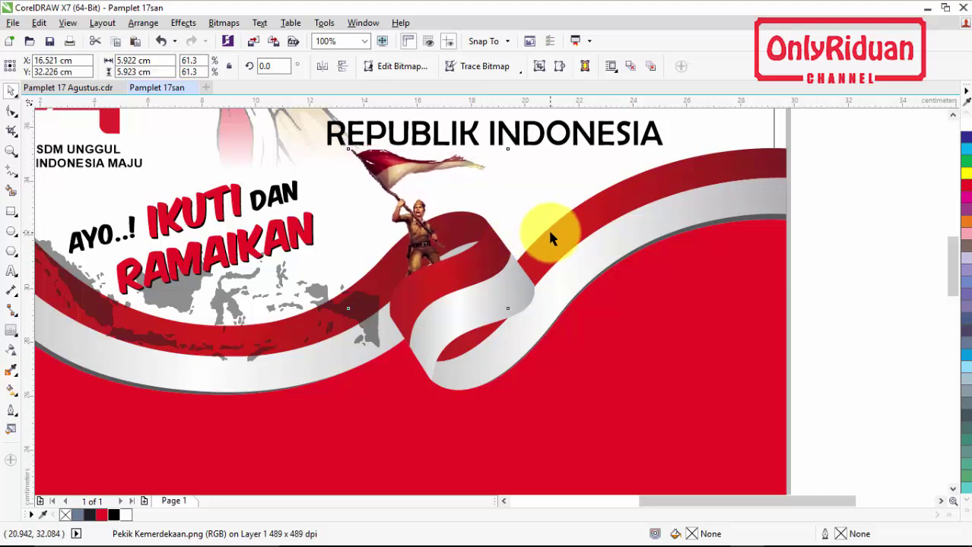
key(Left)
key(Left)
key(Left)
key(Left)
key(Left)
key(Left)
key(Left)
key(Left)
scroll(520, 200, down, 1)
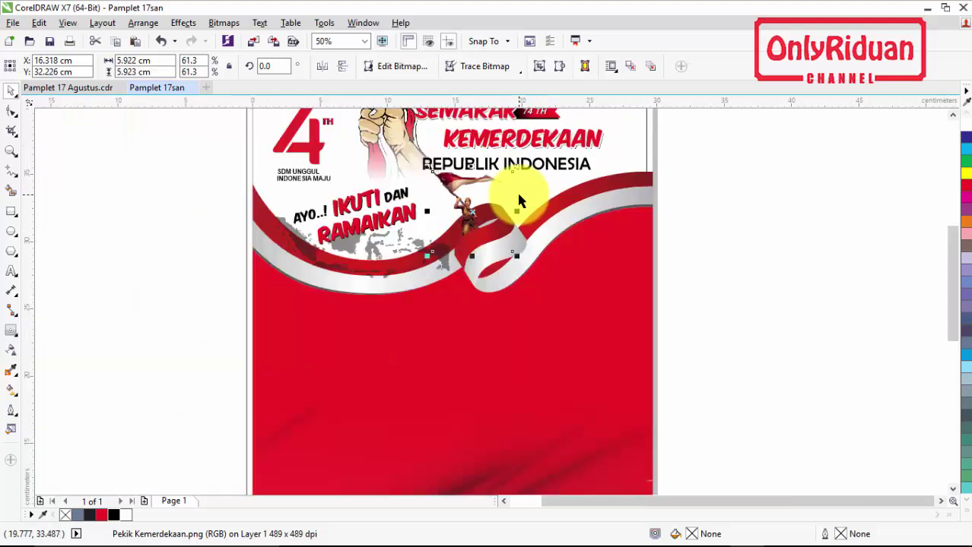
click(718, 261)
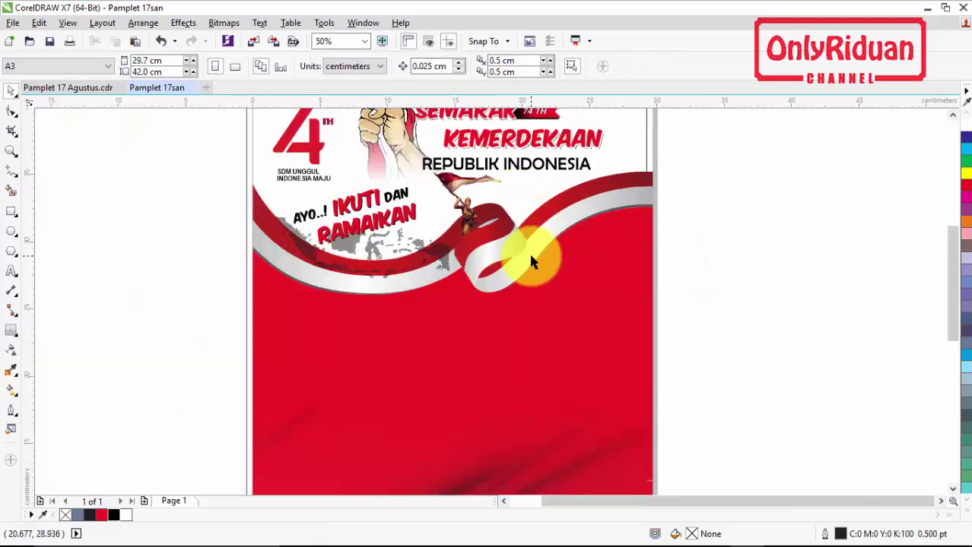
- View the whole flyer page and examine the middle and lower sections of the Pamplet 17 Agustus reference
click(952, 116)
scroll(735, 231, down, 1)
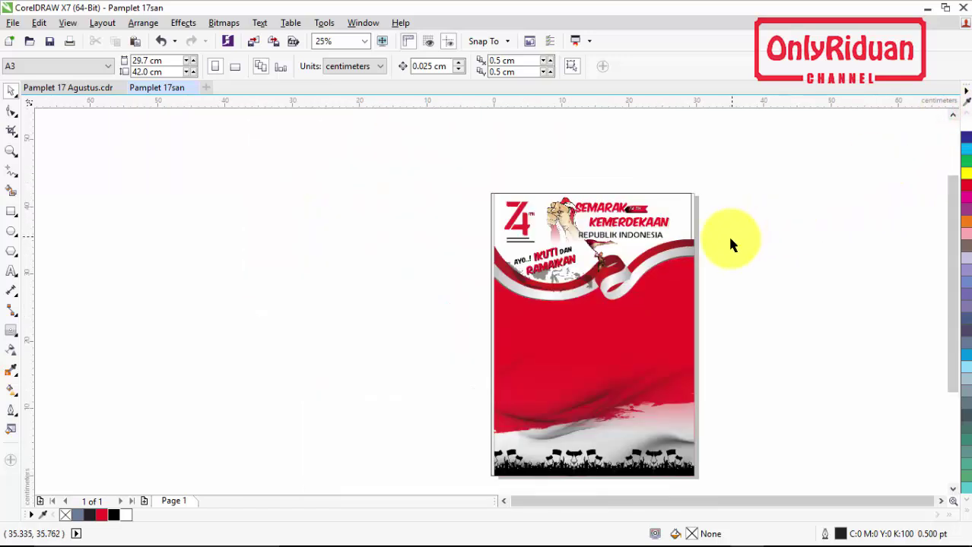
click(11, 150)
drag(453, 254, 723, 481)
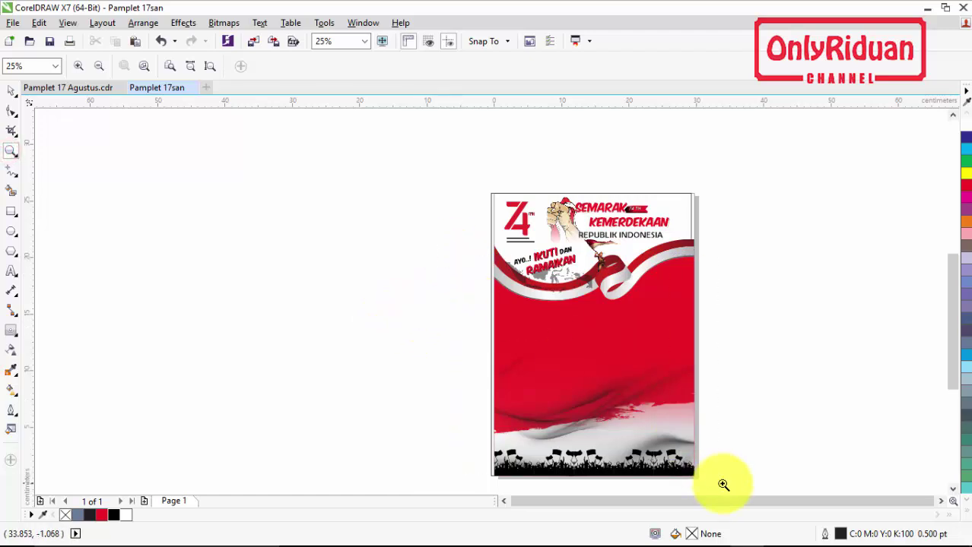
click(78, 86)
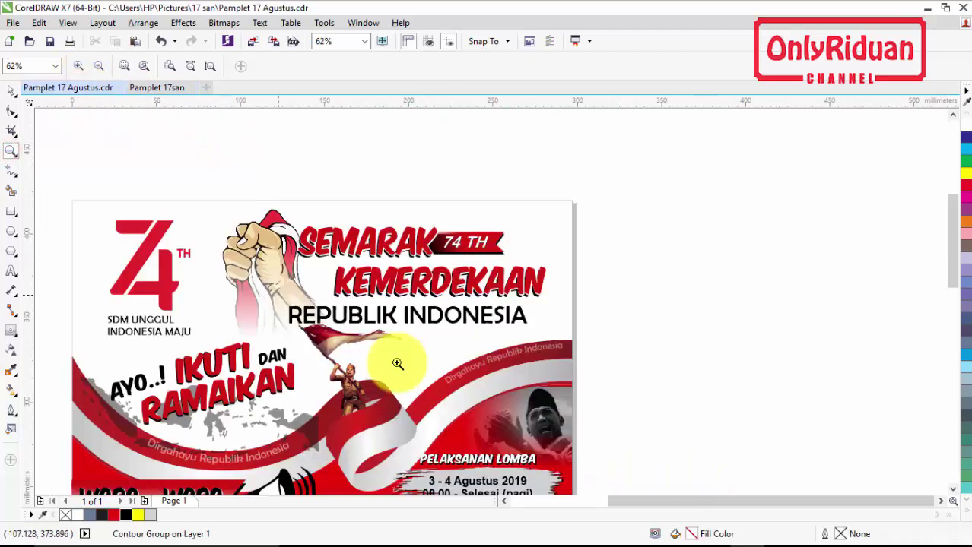
drag(957, 227, 953, 282)
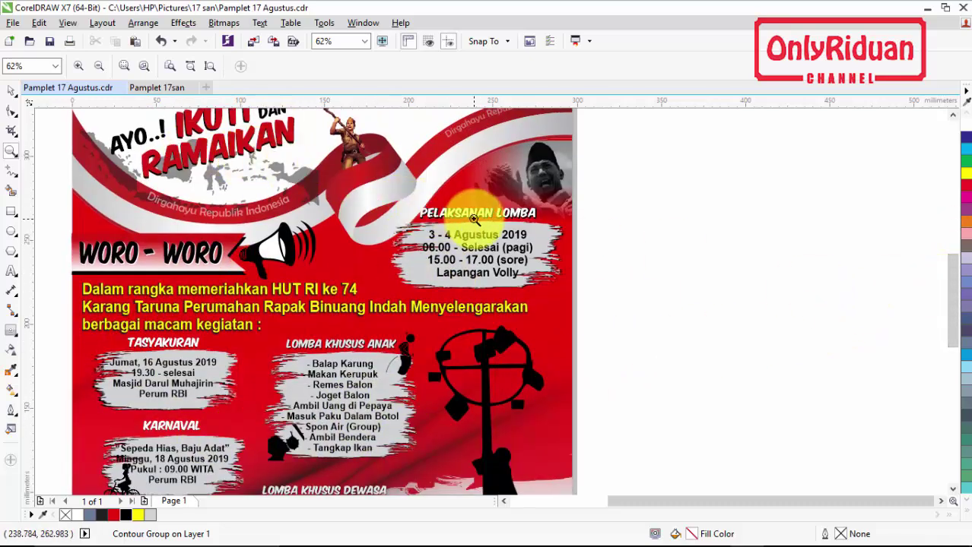
drag(956, 272, 956, 298)
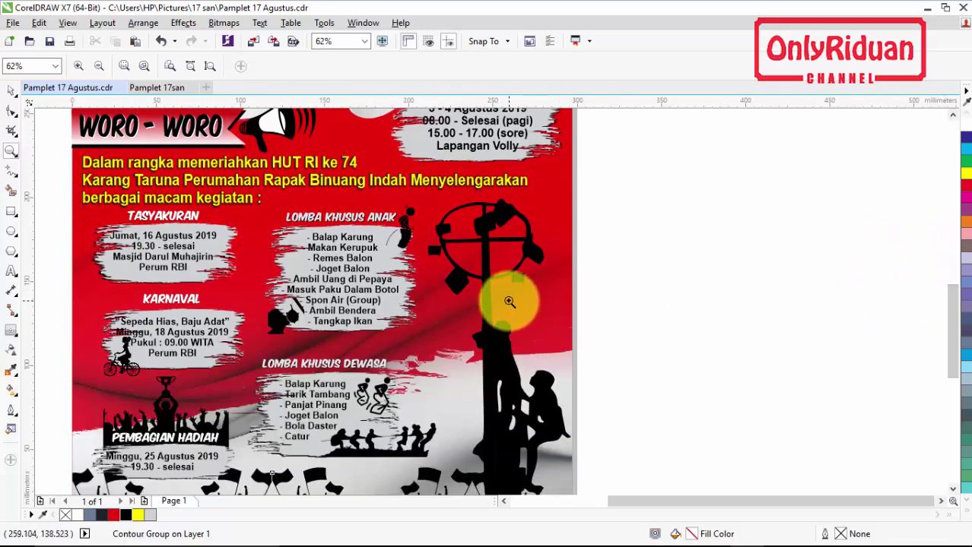
- Import panjat-pinang.jpg from the Materi Pamplet folder into the Pamplet 17san document, placing it beside the page at about 30 by 16.9 cm
click(155, 88)
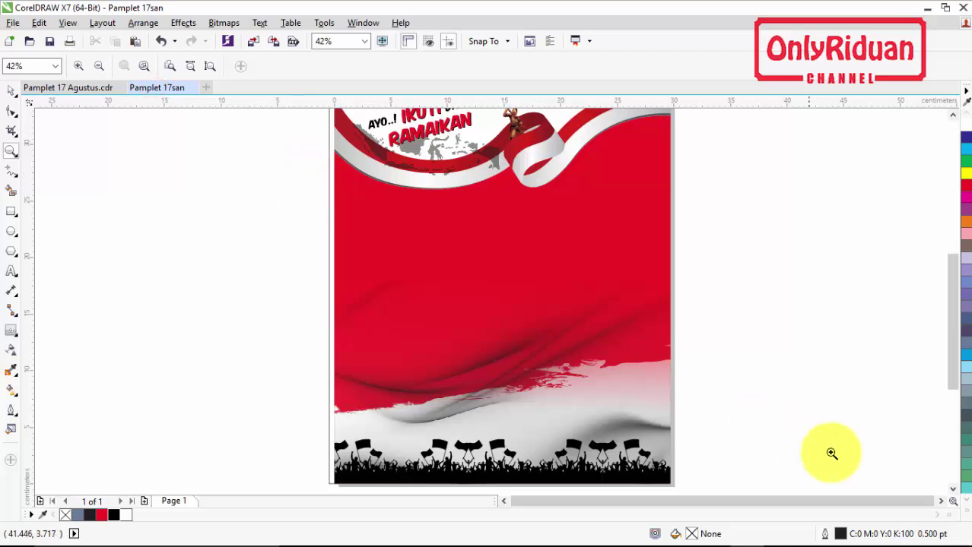
click(940, 501)
click(940, 501)
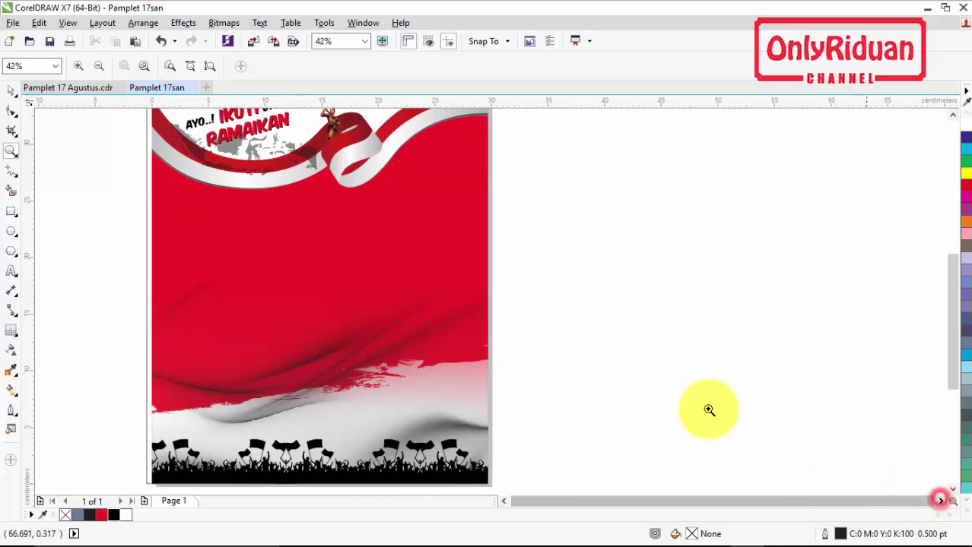
click(17, 26)
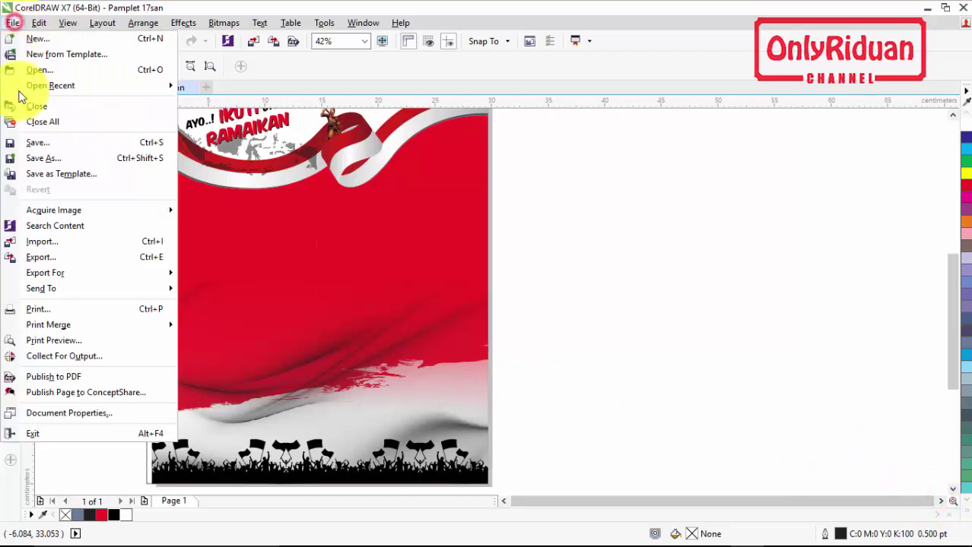
click(37, 239)
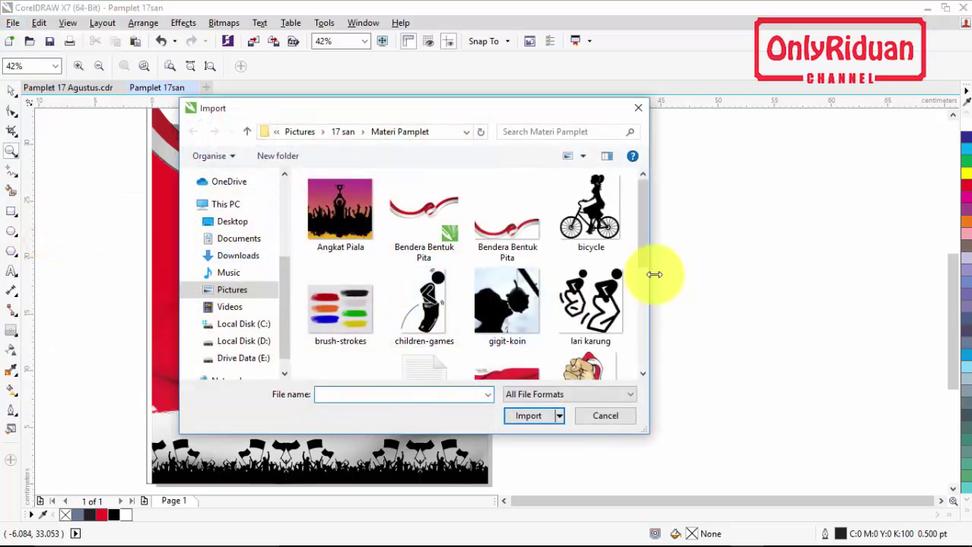
drag(641, 225, 638, 324)
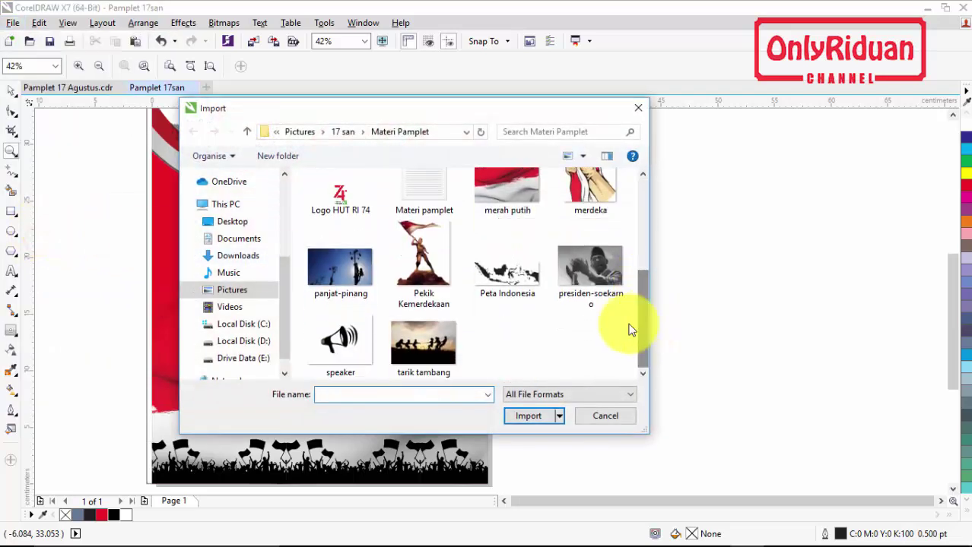
click(336, 266)
click(528, 420)
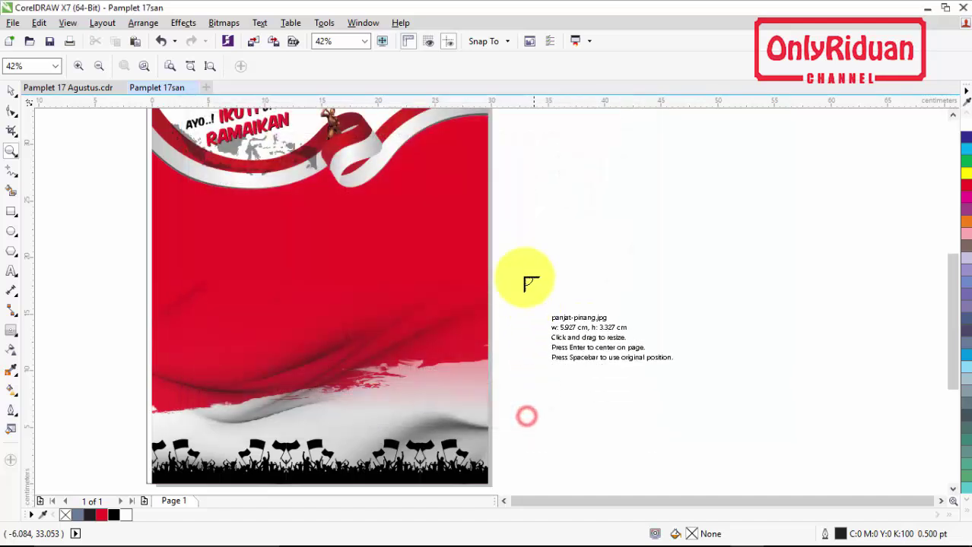
drag(515, 134, 848, 449)
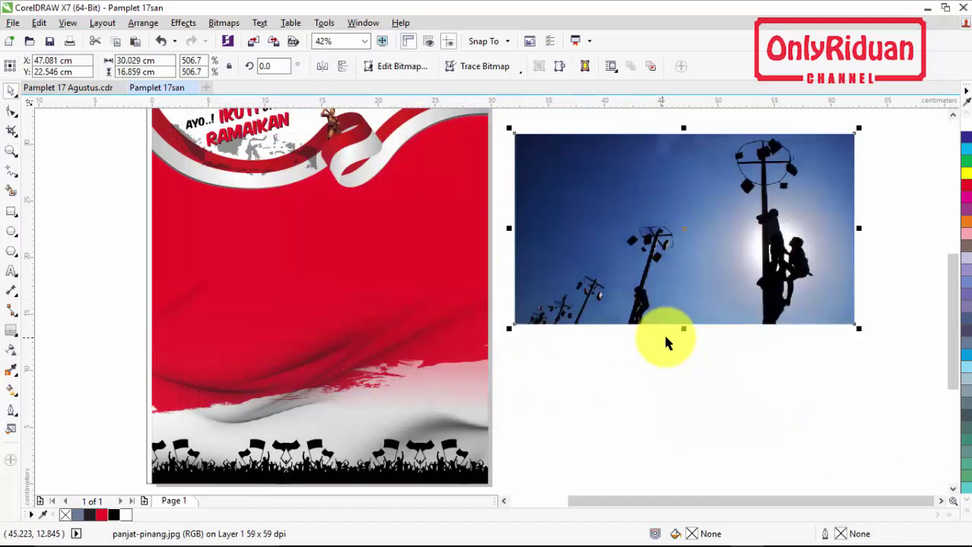
click(952, 114)
click(952, 114)
click(813, 171)
click(751, 284)
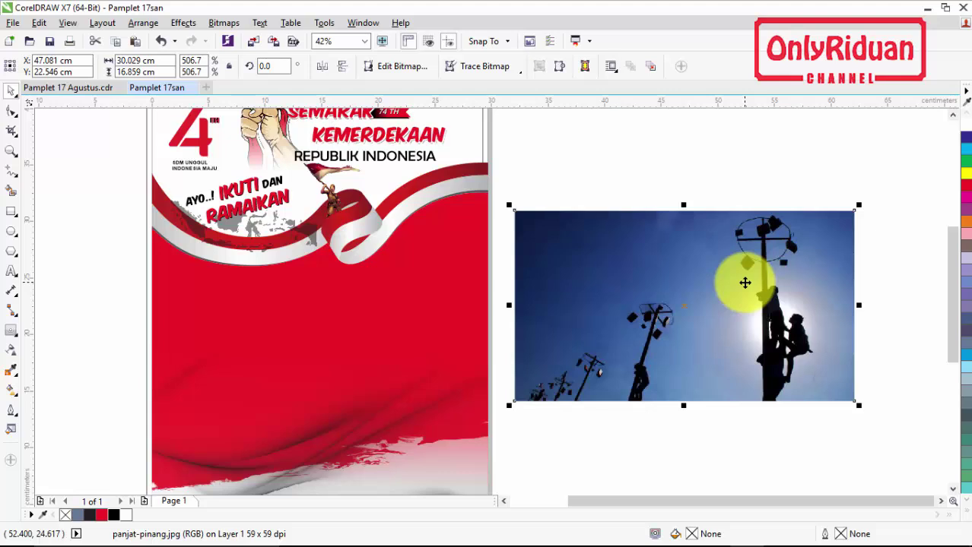
click(717, 181)
click(688, 268)
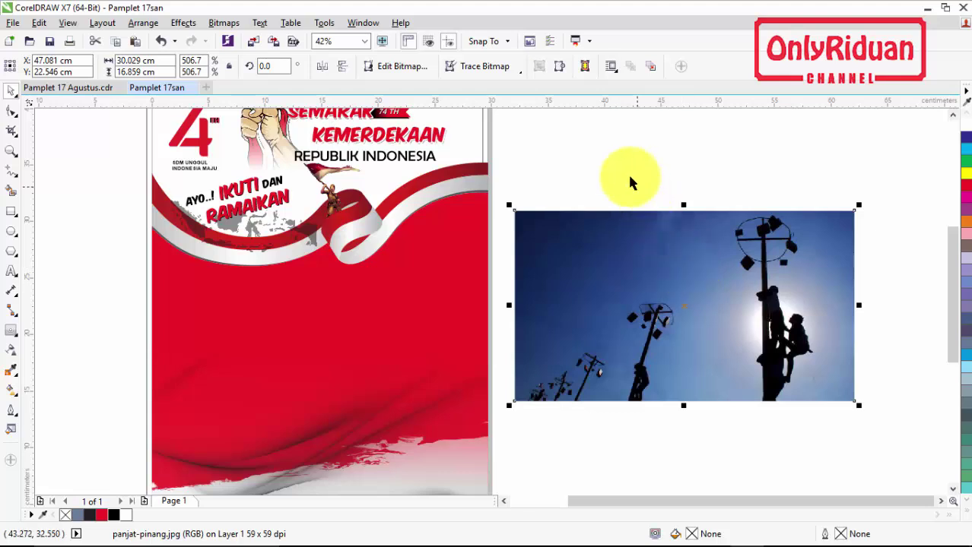
scroll(627, 172, down, 2)
scroll(466, 172, up, 2)
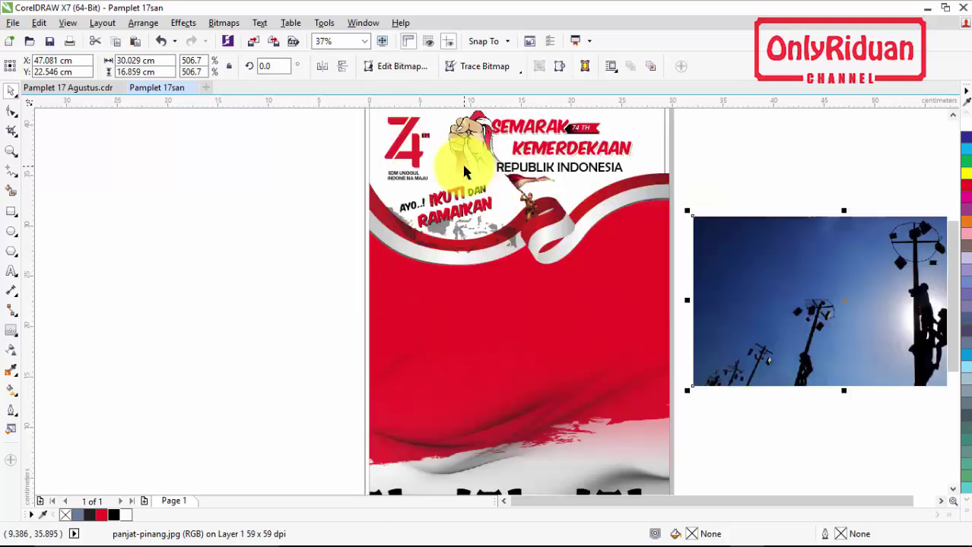
scroll(463, 166, down, 2)
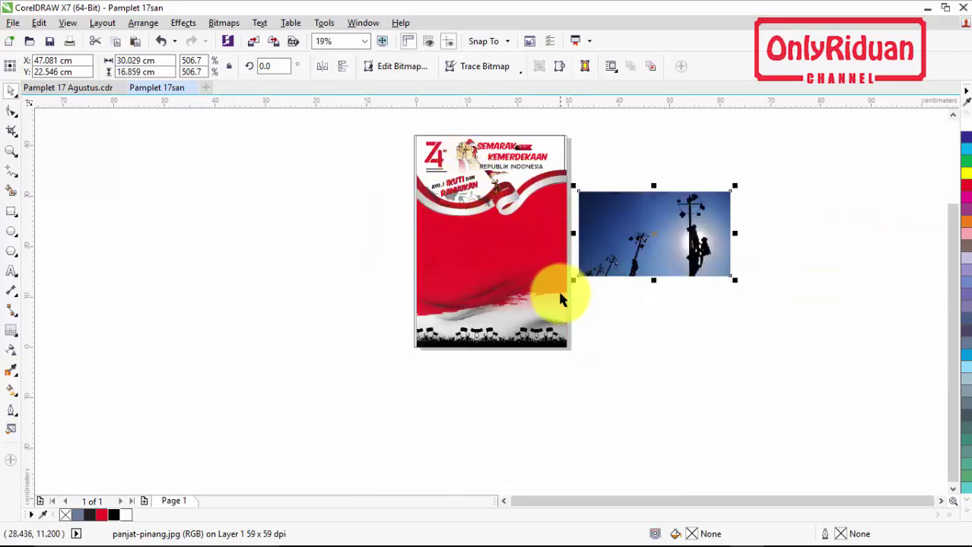
scroll(612, 219, up, 4)
scroll(615, 219, down, 2)
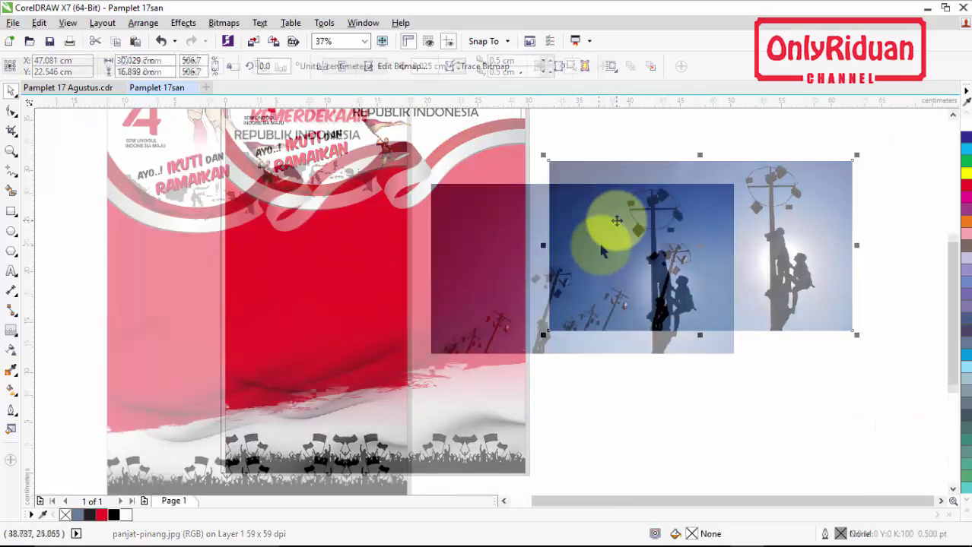
- Move the panjat-pinang picture to about X 42.7 cm, Y 15.3 cm and convert it to vector shapes with Quick Trace
key(Escape)
click(659, 256)
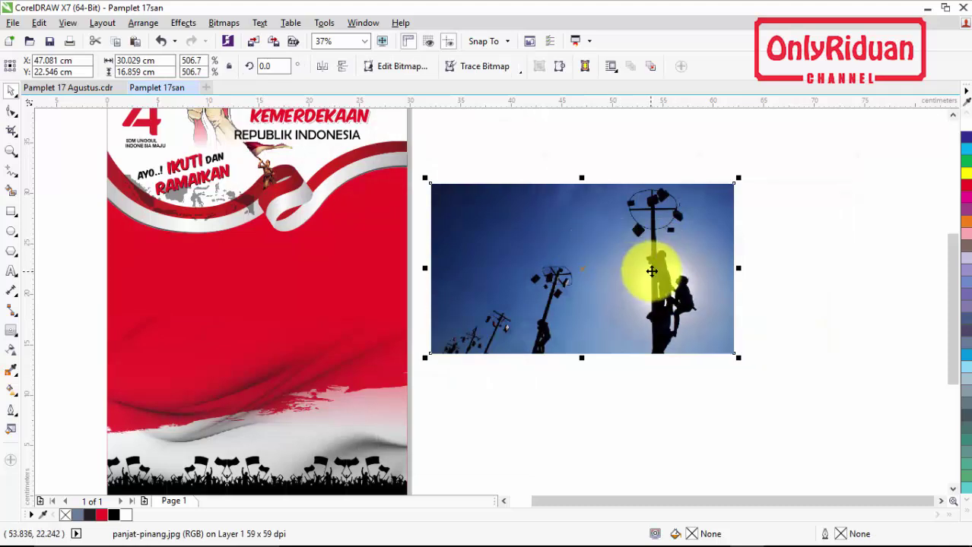
drag(619, 241, 575, 311)
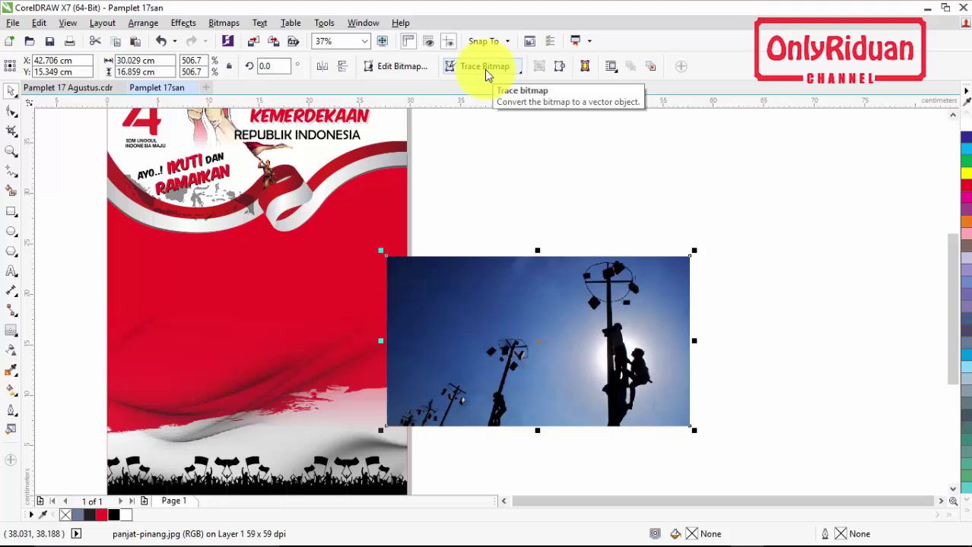
click(484, 68)
click(479, 86)
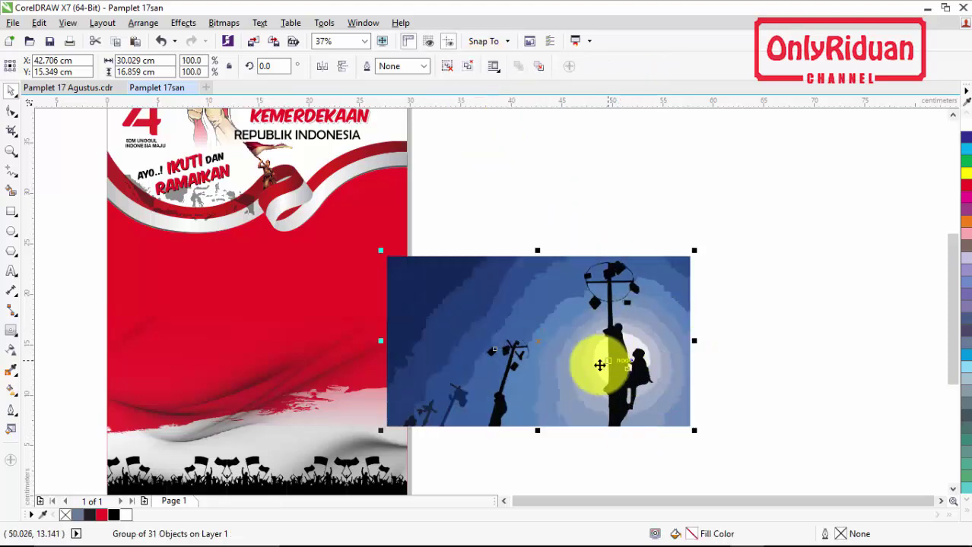
- Separate the traced group from the original picture: trace at about X 42 cm, Y 4.8 cm, original at about X 42.5 cm, Y 20.9 cm
scroll(625, 376, up, 3)
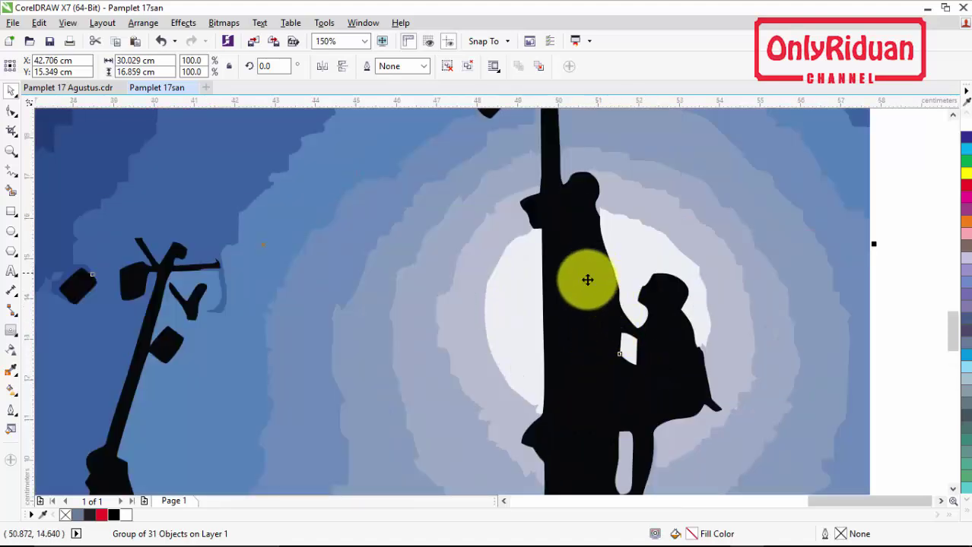
scroll(613, 311, down, 1)
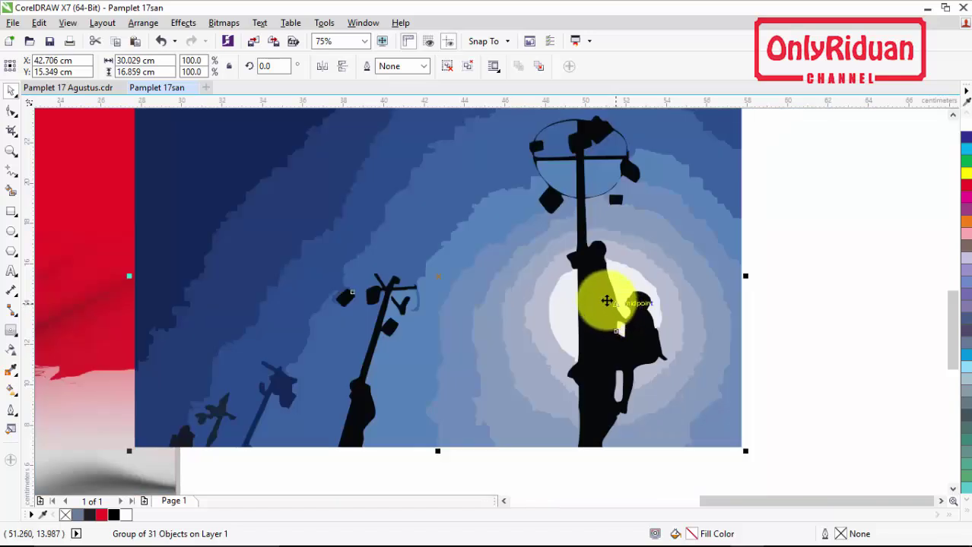
mouse_move(641, 237)
mouse_down()
mouse_move(629, 412)
mouse_move(638, 448)
mouse_up()
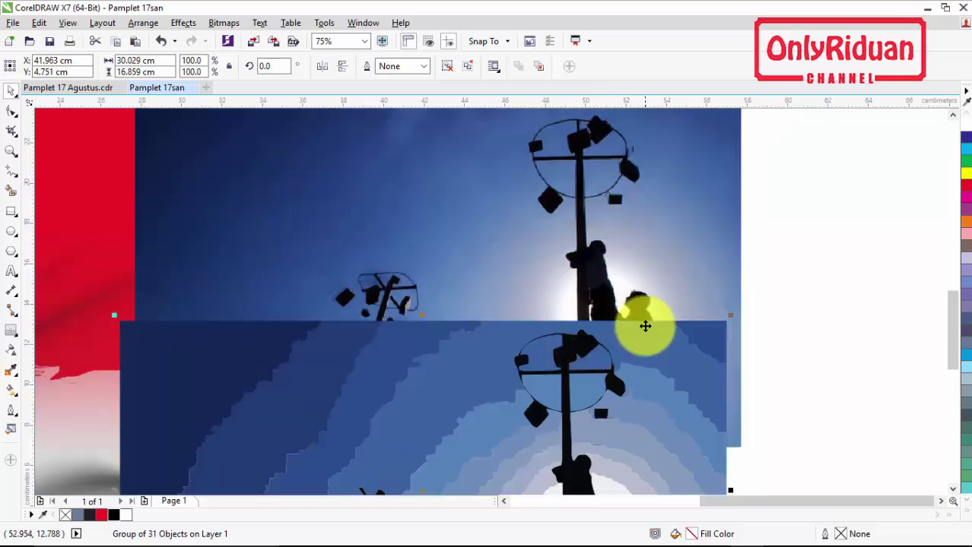
click(644, 260)
drag(657, 206, 659, 185)
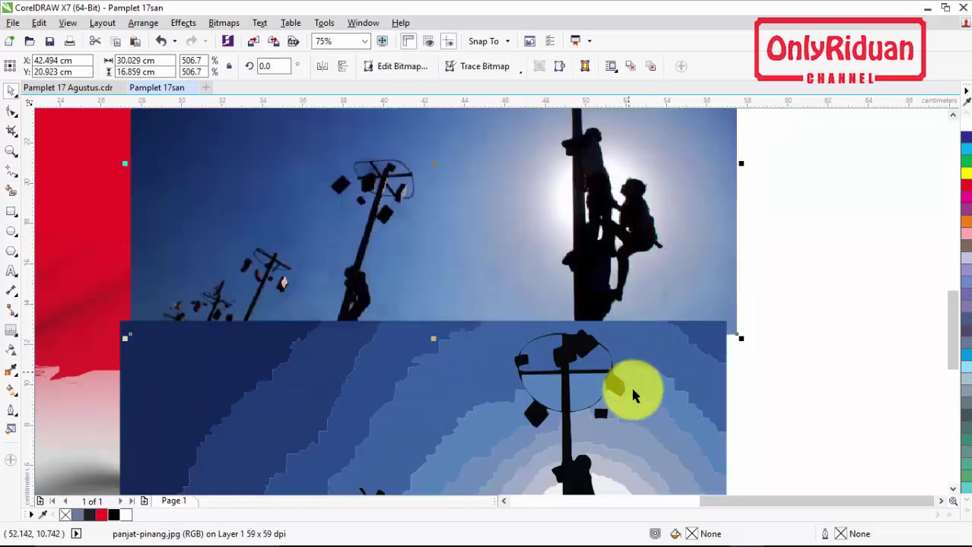
scroll(664, 390, down, 1)
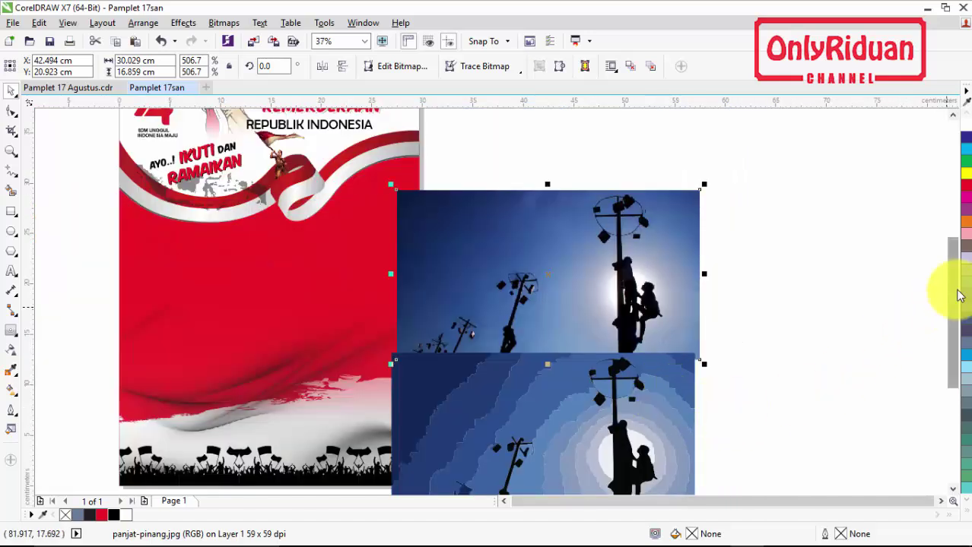
drag(957, 293, 954, 341)
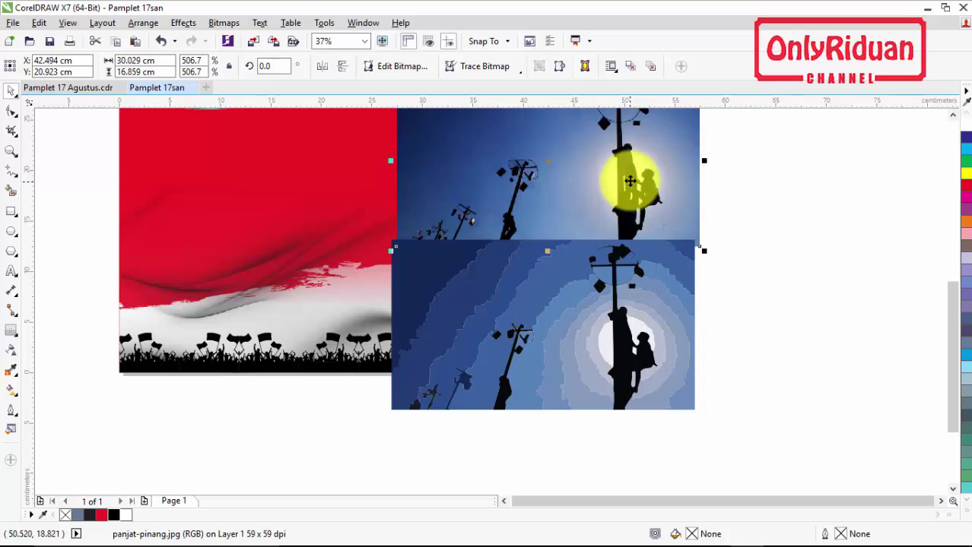
- Outline the bright gaps between the pole and the climbers' bodies in the original picture with small closed freehand curves
scroll(631, 182, up, 3)
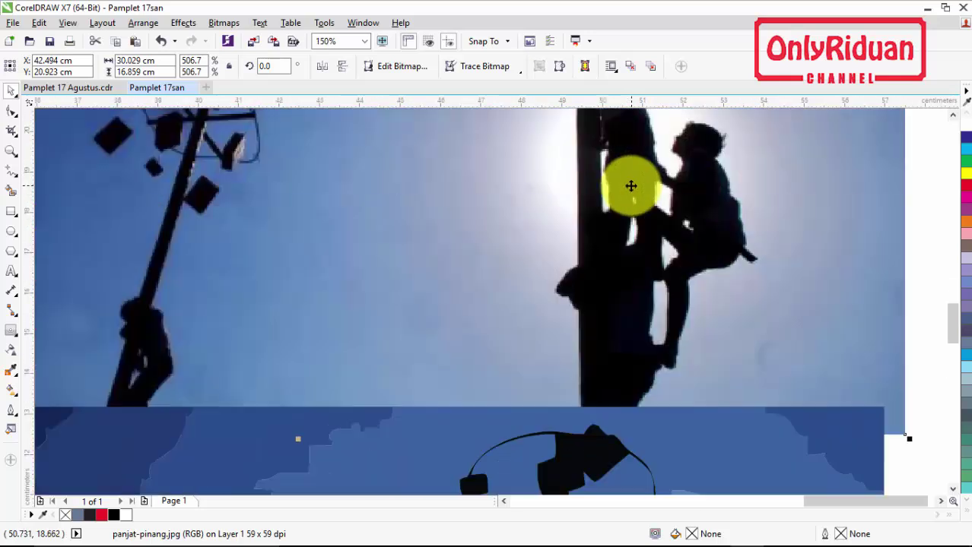
click(954, 115)
click(955, 116)
scroll(644, 225, up, 2)
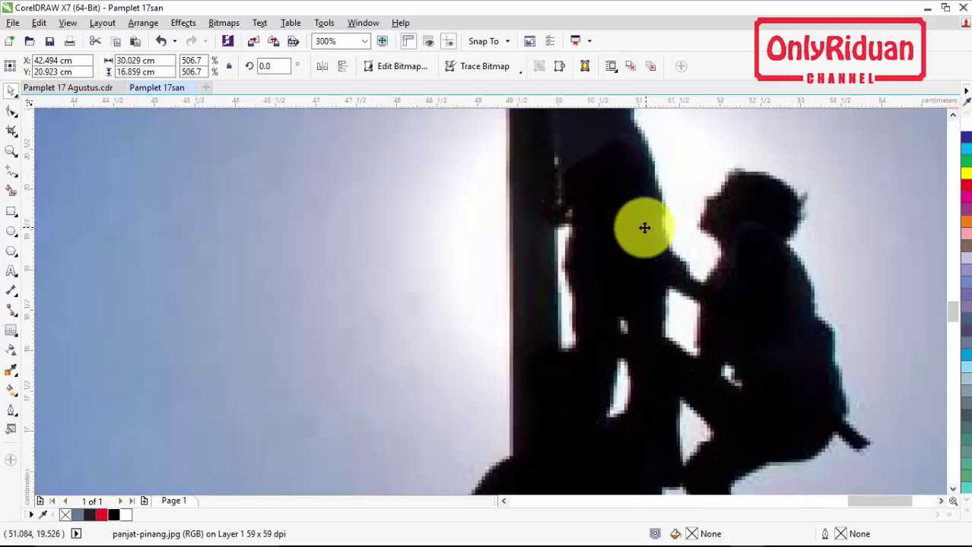
click(17, 176)
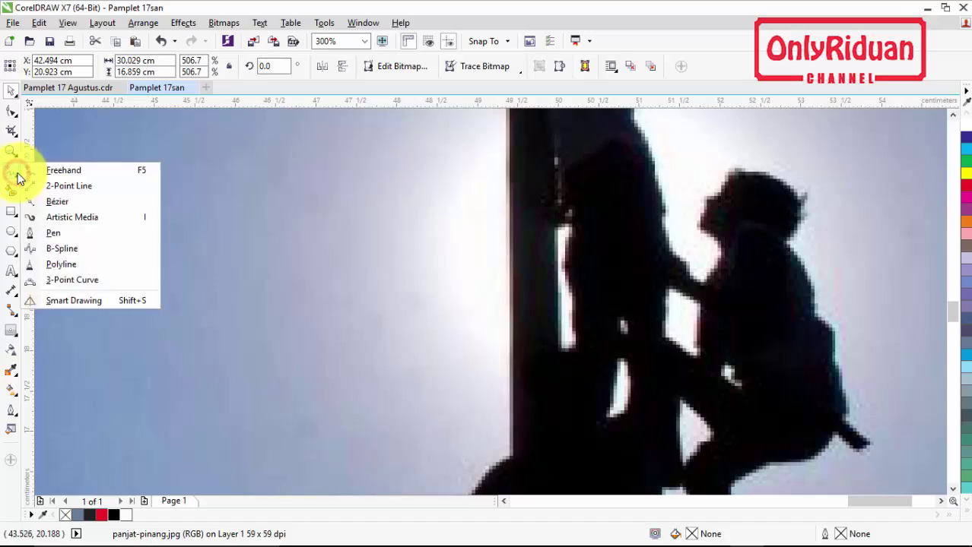
click(64, 173)
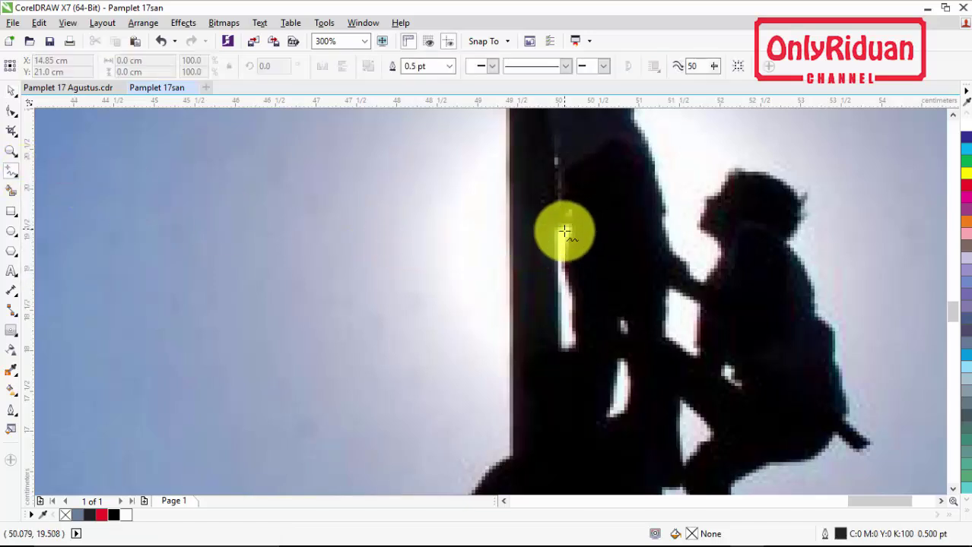
mouse_move(570, 236)
mouse_down()
mouse_move(555, 260)
mouse_move(558, 325)
mouse_move(575, 295)
mouse_move(569, 225)
mouse_up()
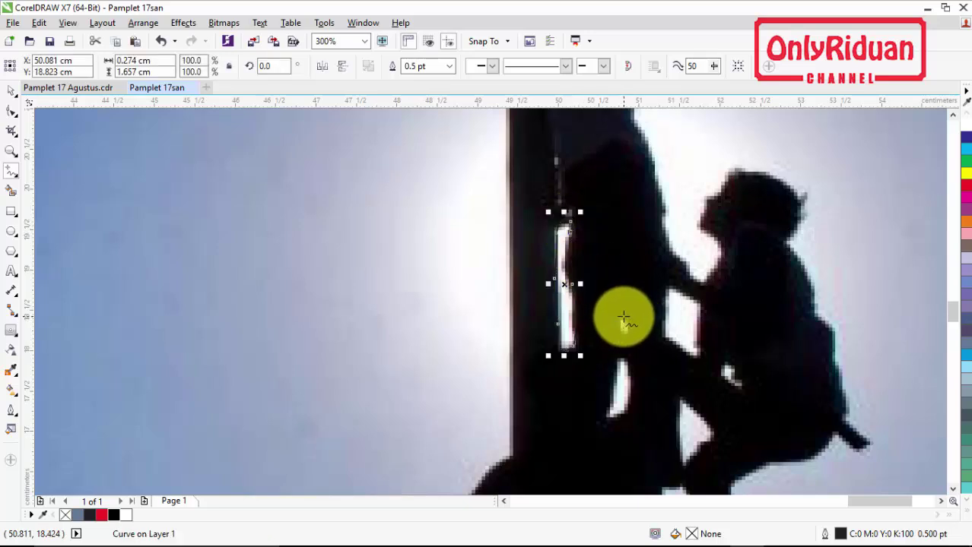
mouse_move(623, 316)
mouse_down()
mouse_move(610, 404)
mouse_move(628, 402)
mouse_move(633, 370)
mouse_move(620, 367)
mouse_up()
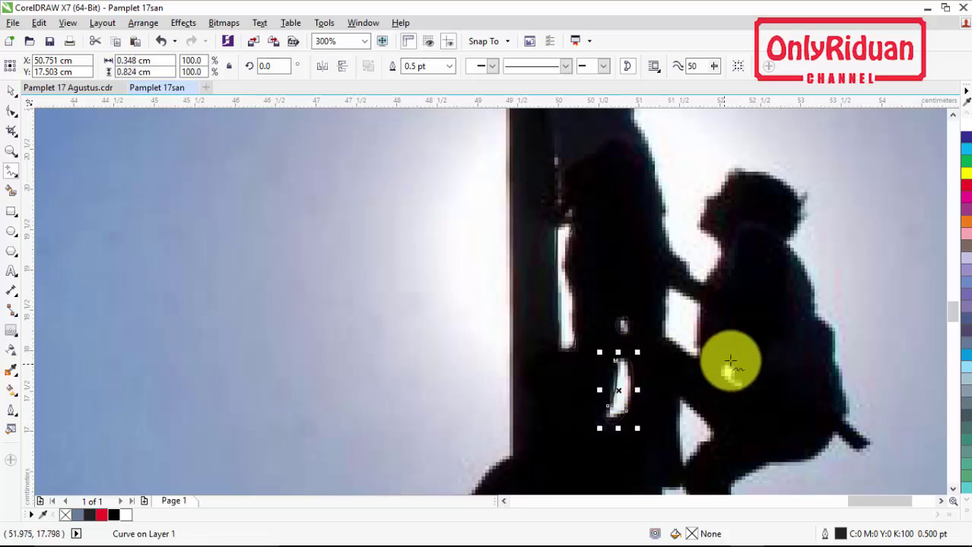
scroll(732, 348, down, 5)
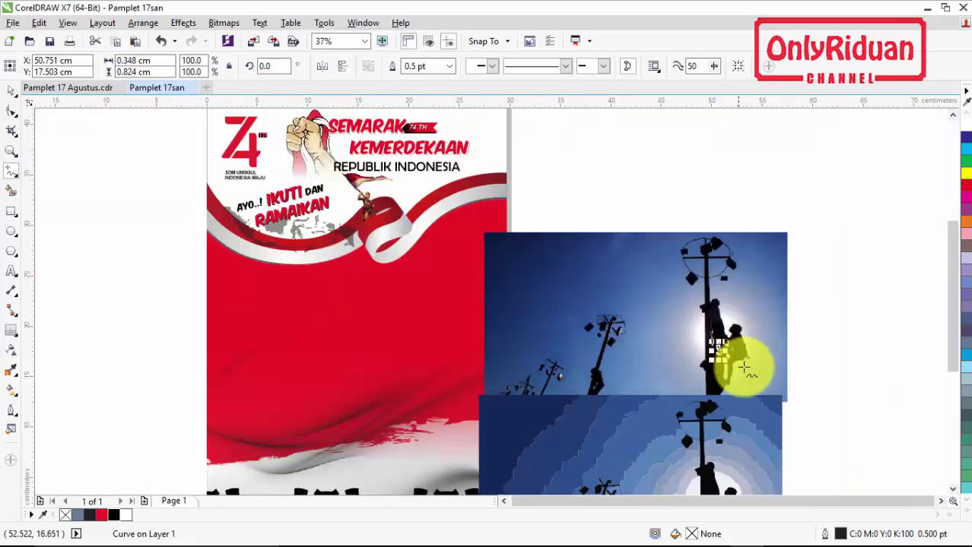
drag(957, 305, 955, 341)
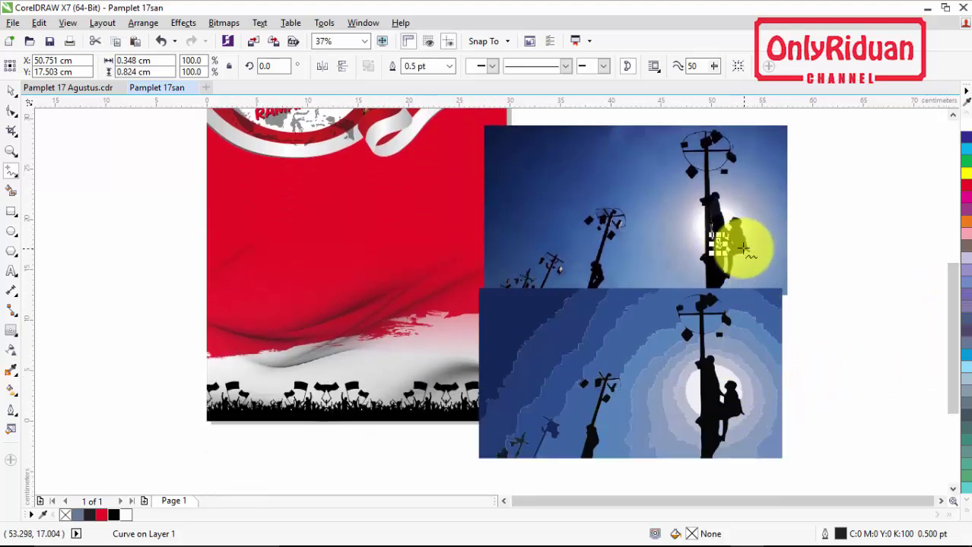
- Trace two light gaps around the right climber in the photo as closed freehand curves, about 0.3 × 0.36 cm and 0.4 × 0.84 cm
scroll(743, 249, up, 5)
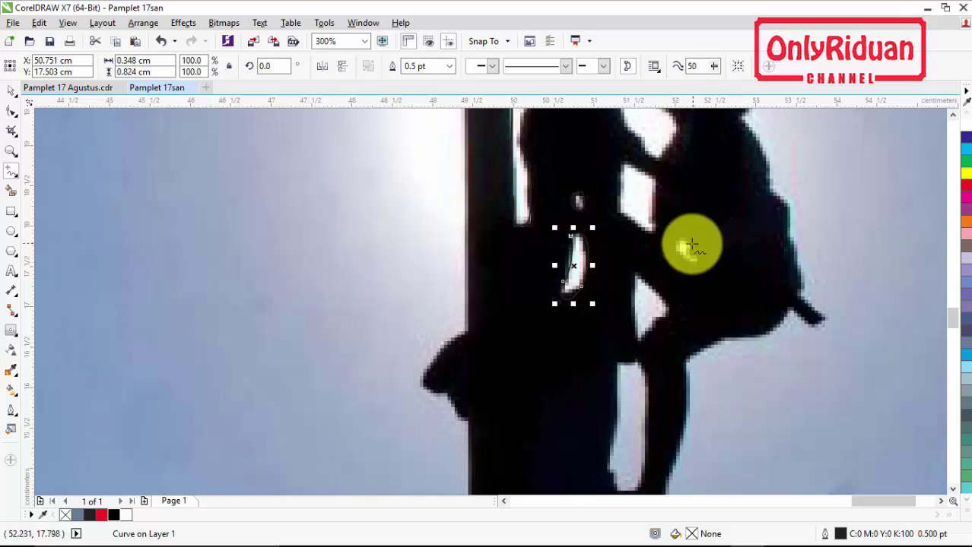
click(690, 249)
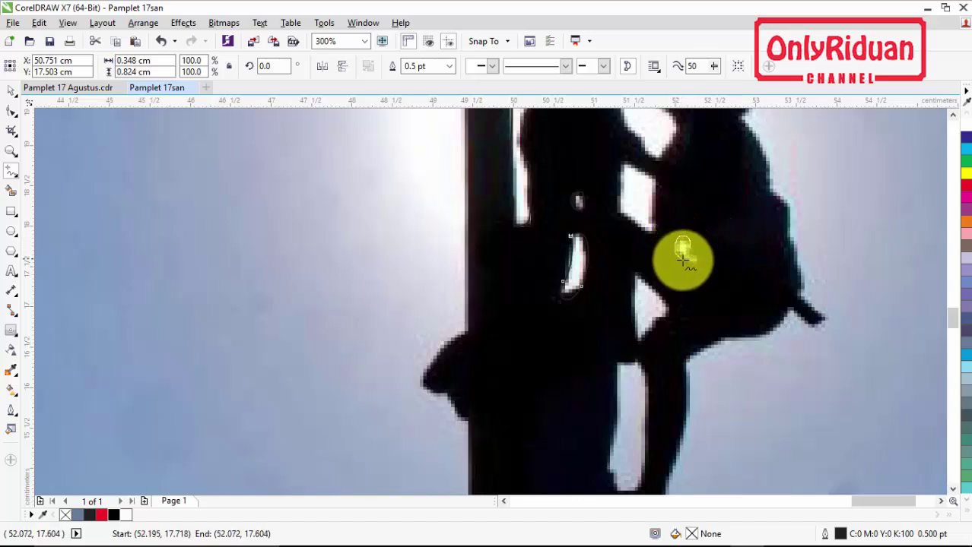
click(684, 257)
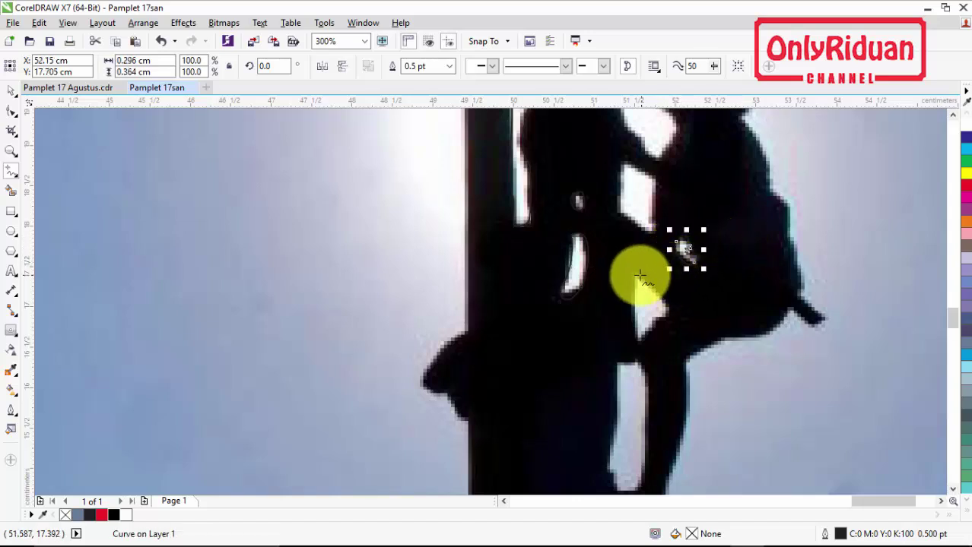
click(637, 274)
mouse_move(666, 307)
mouse_down()
mouse_move(651, 322)
mouse_move(631, 316)
mouse_move(634, 281)
mouse_up()
click(636, 272)
scroll(635, 272, down, 5)
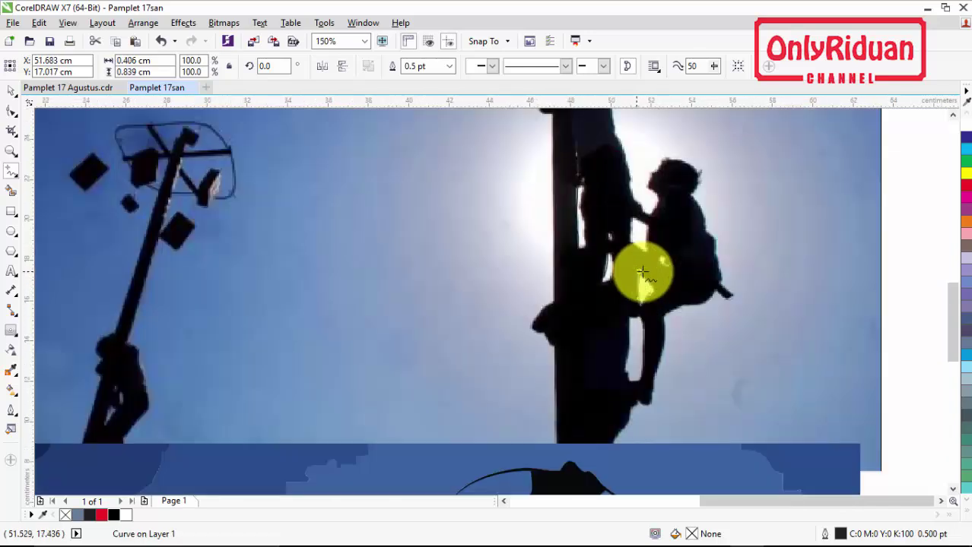
scroll(658, 294, up, 2)
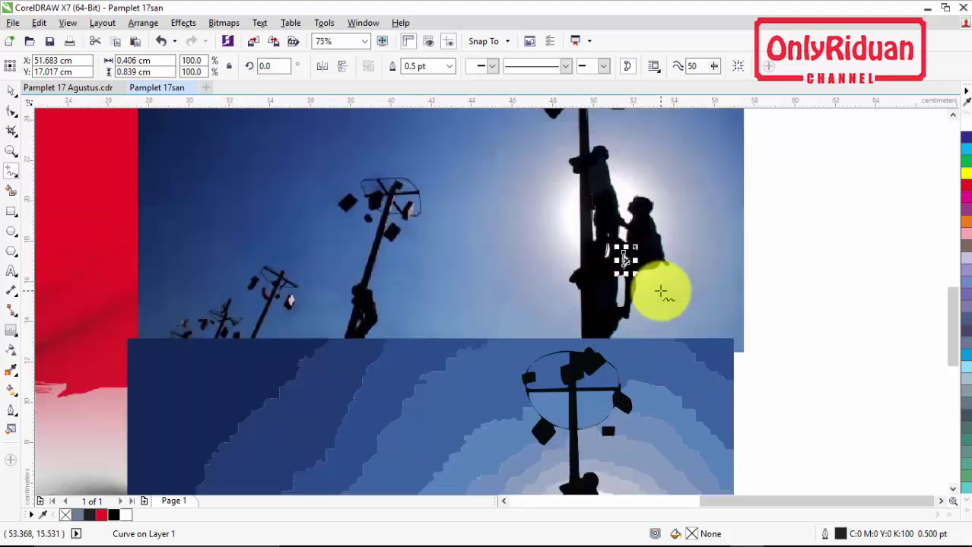
- Group the five gap outlines and move them off the photo onto the matching climbers in the traced image
key(space)
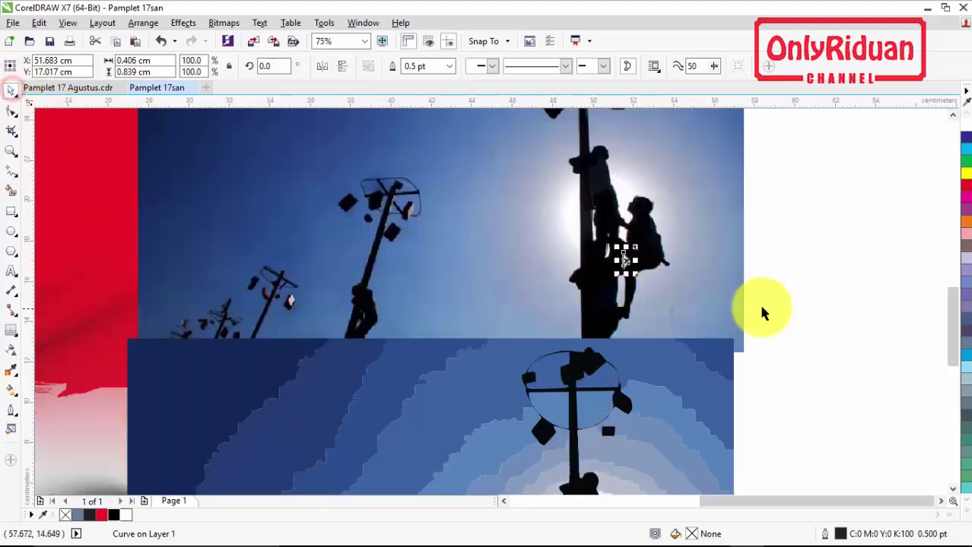
drag(564, 213, 568, 193)
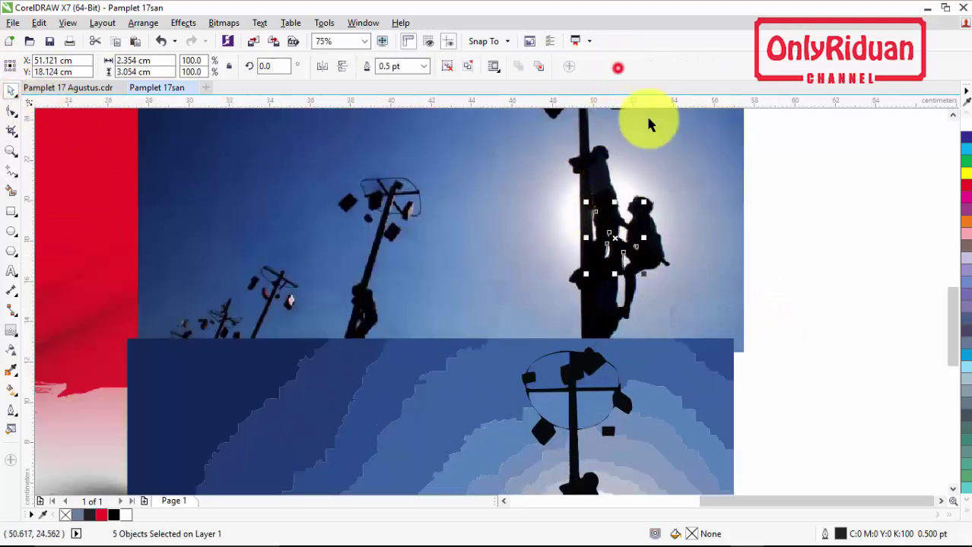
click(618, 66)
drag(616, 234, 801, 370)
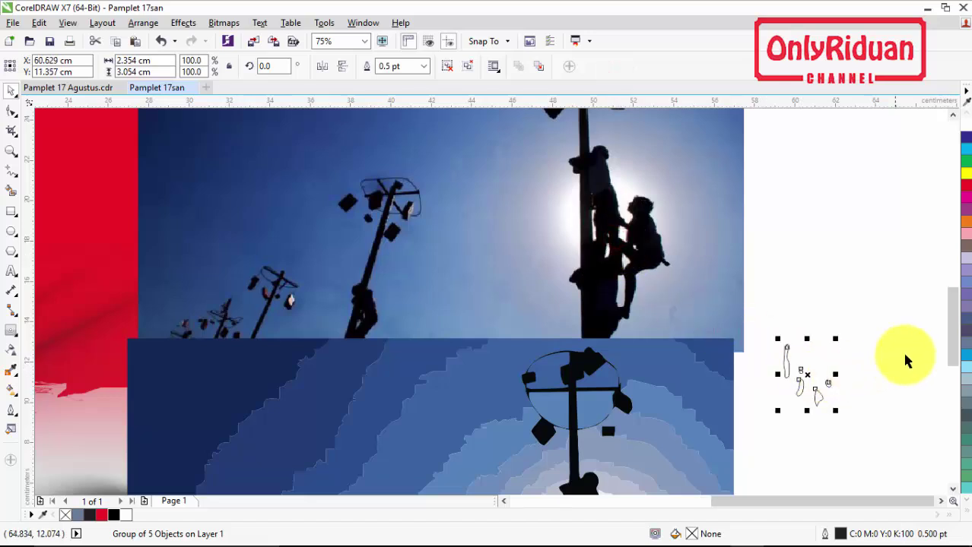
drag(948, 330, 949, 375)
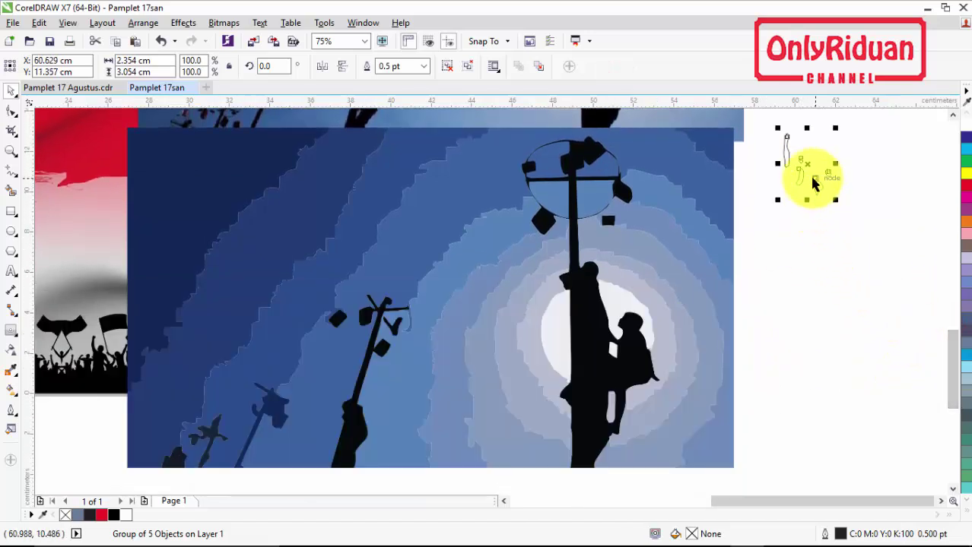
drag(808, 163, 606, 355)
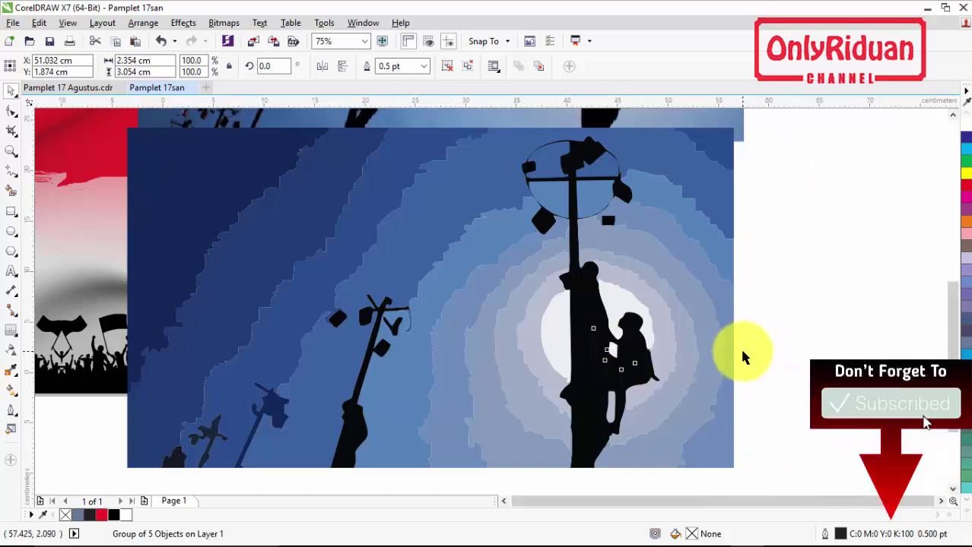
- Ungroup the traced image into its separate shapes and delete the original panjat-pinang.jpg photo
scroll(739, 361, down, 2)
click(726, 305)
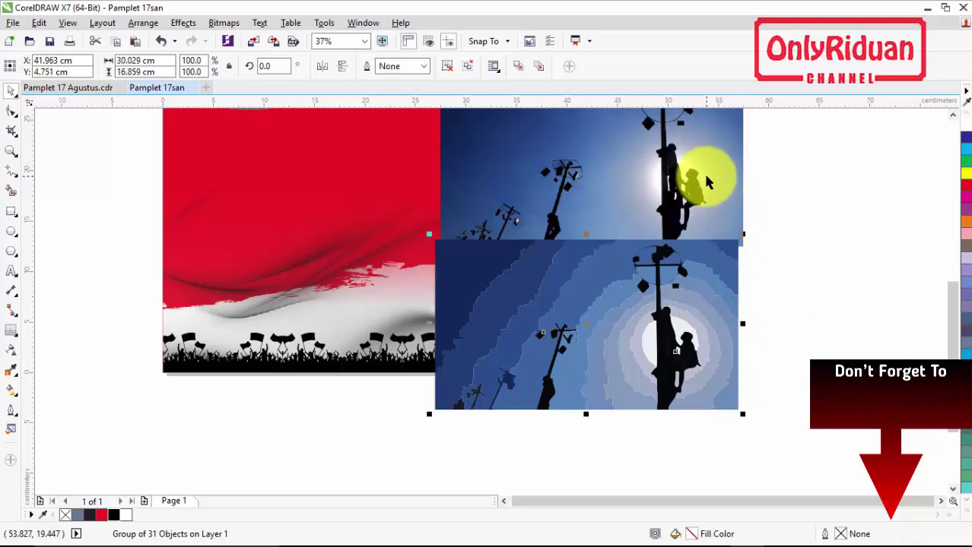
click(449, 66)
click(819, 231)
click(709, 179)
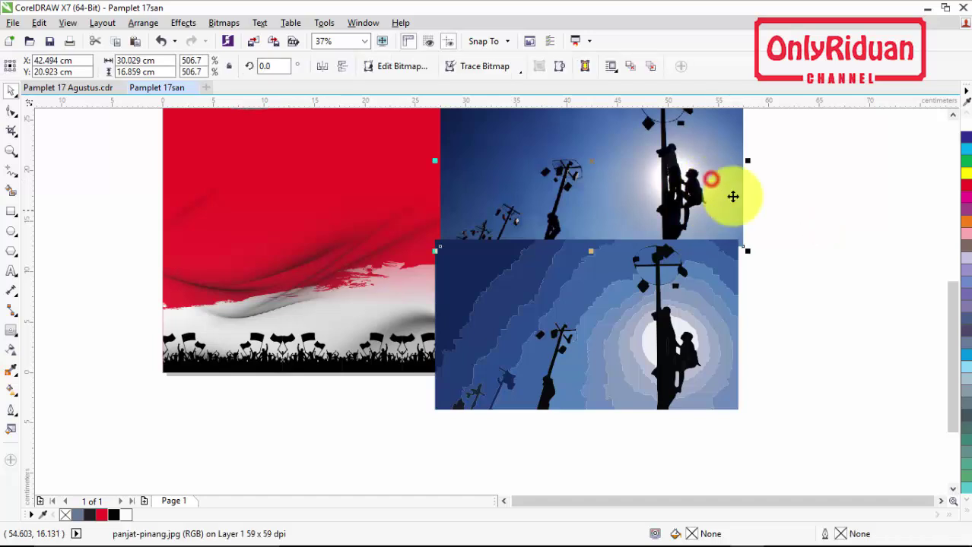
key(Delete)
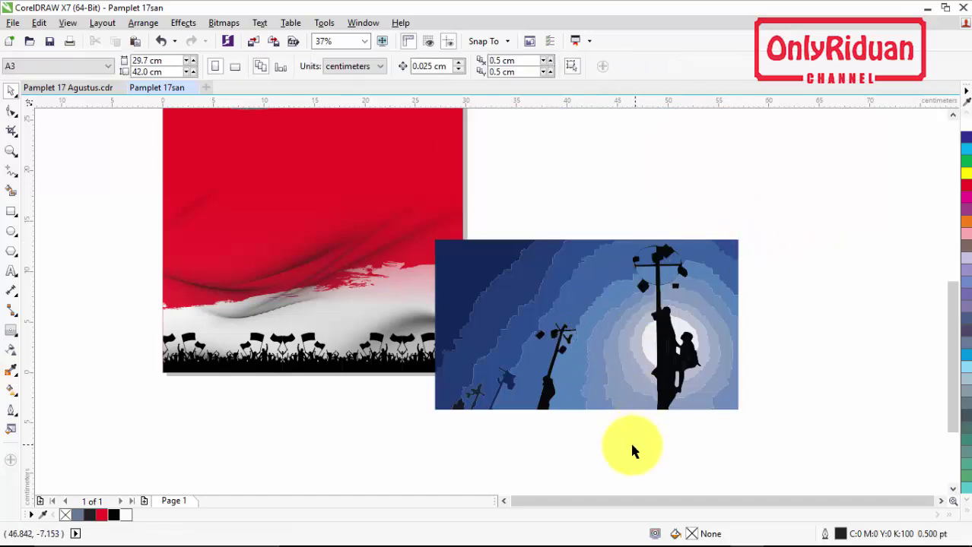
- Delete the smaller poles and the blue background shapes to the left of the main climbing pole
drag(565, 281, 420, 184)
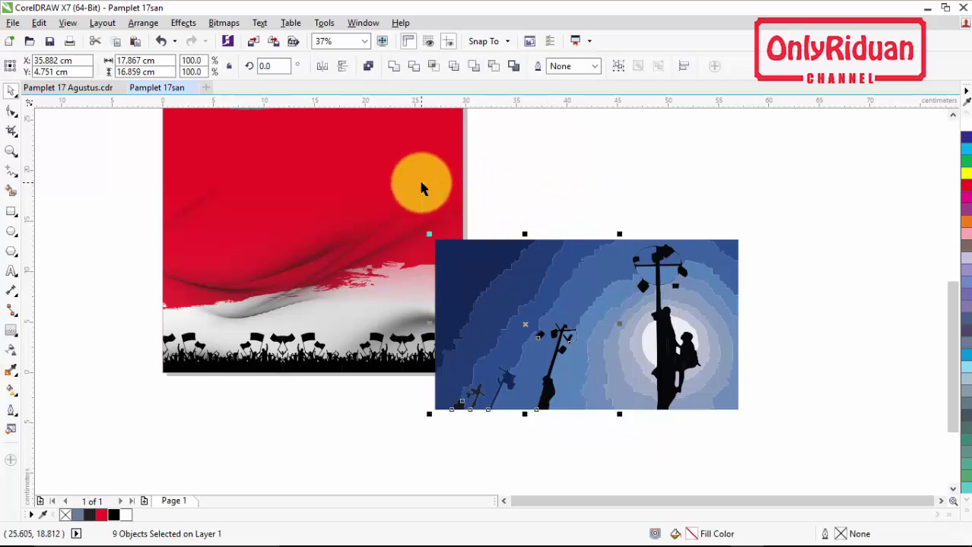
key(Delete)
click(571, 367)
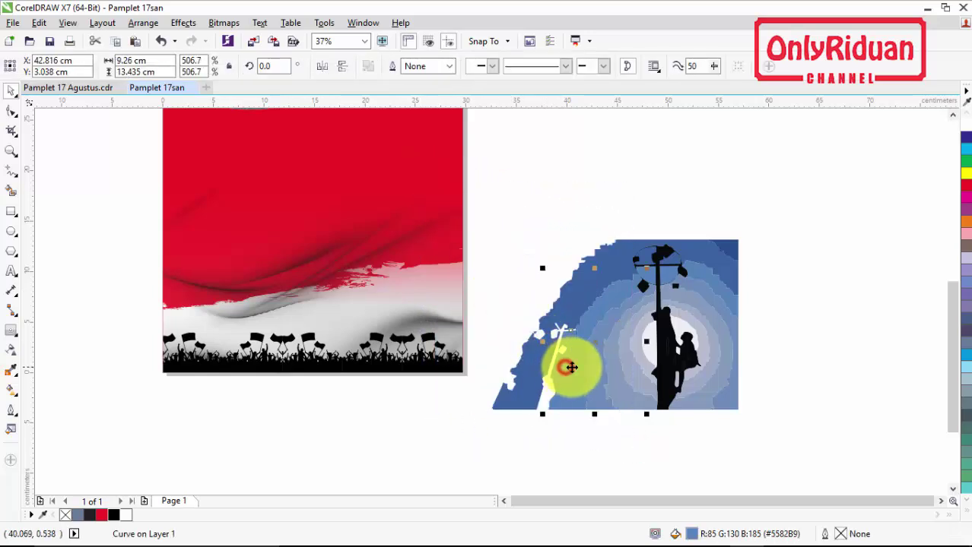
key(Delete)
click(543, 360)
key(Delete)
click(582, 351)
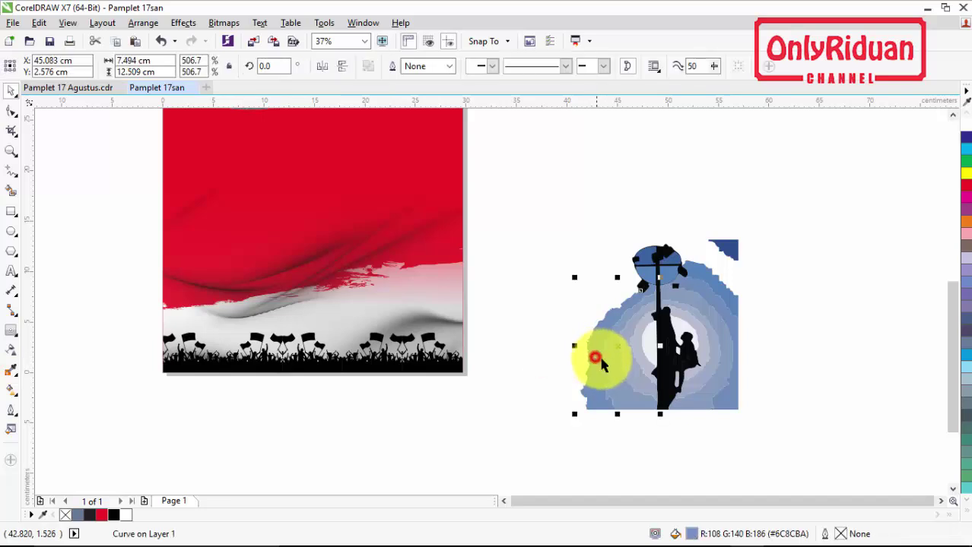
click(611, 367)
key(Delete)
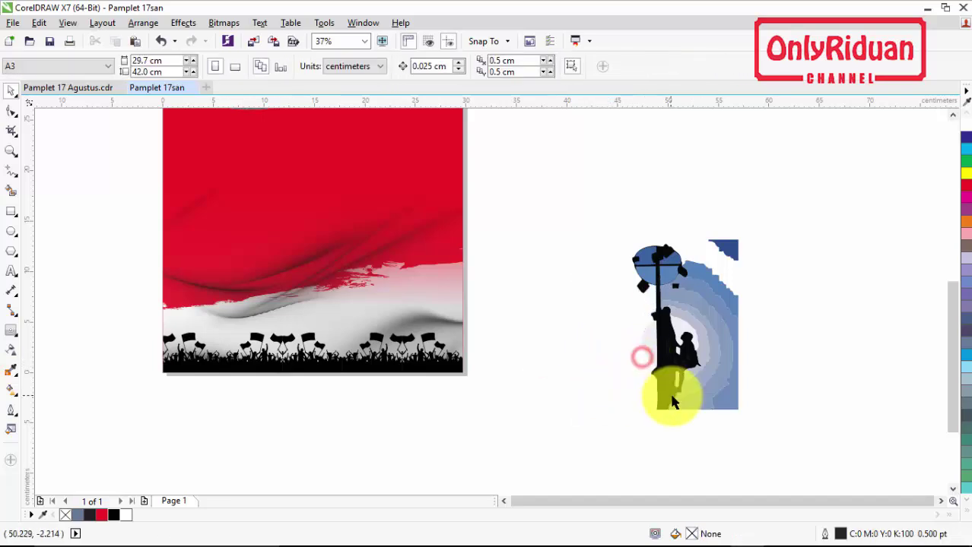
- Delete the outer blue background shapes to the right of the main pole, including the dark blue corner piece
click(694, 403)
key(Delete)
click(728, 397)
key(Delete)
click(731, 304)
key(Delete)
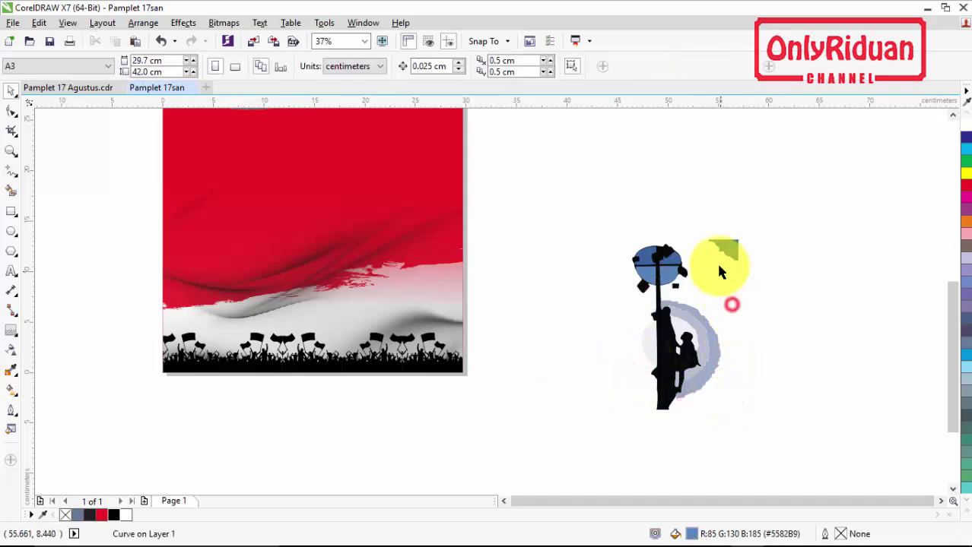
click(732, 250)
key(Delete)
- Delete the remaining pale halo shapes around the climbers, keeping the light patches enclosed by the silhouette
scroll(689, 342, up, 4)
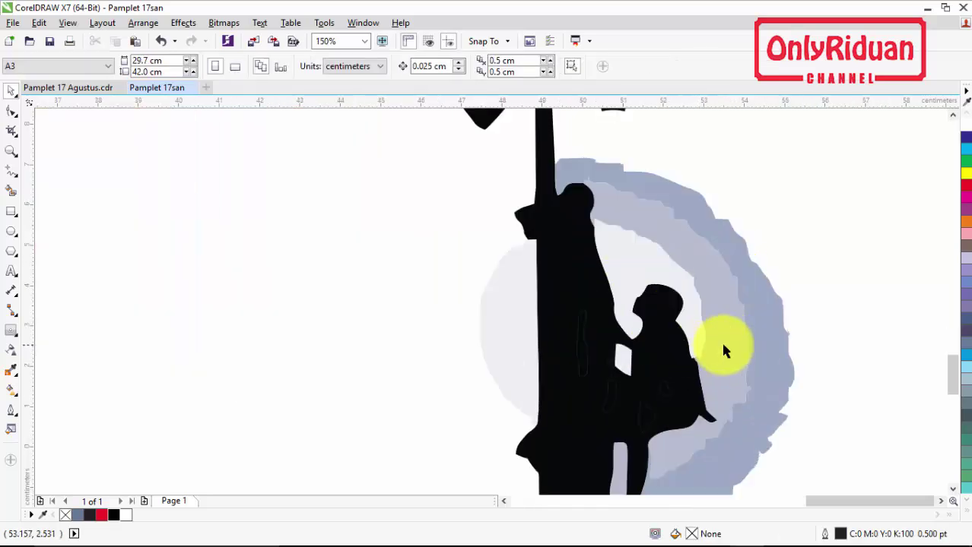
click(751, 348)
key(Delete)
click(662, 270)
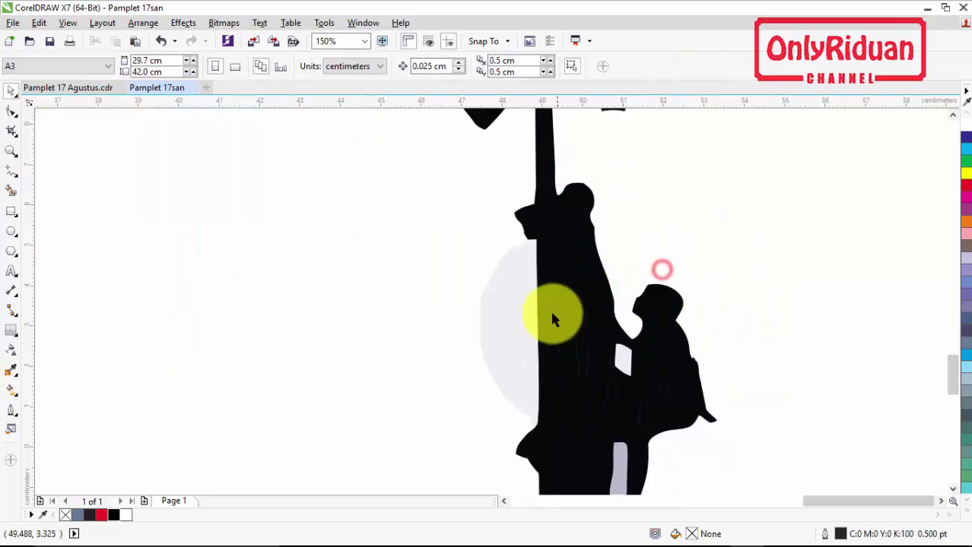
scroll(522, 314, down, 2)
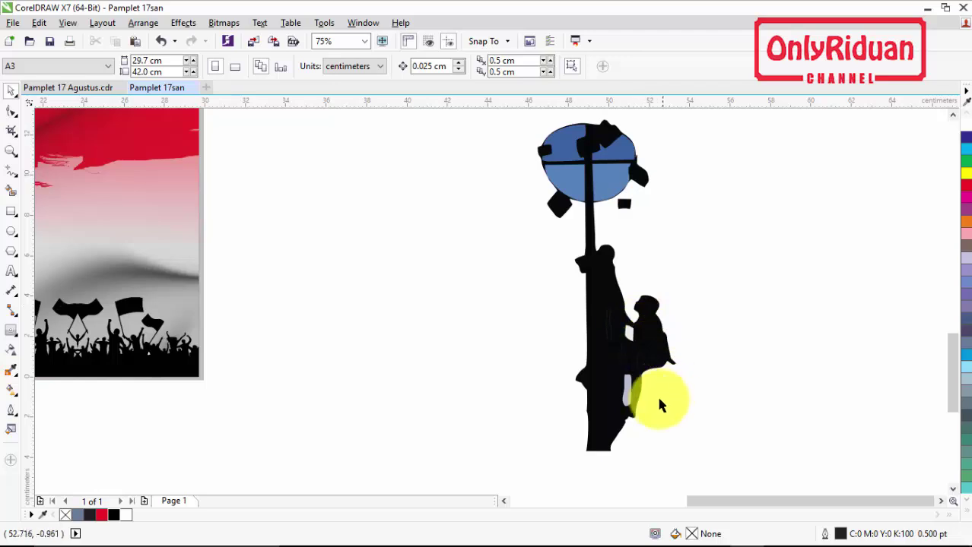
- Group the gap outlines together with the two light patches enclosed by the climbers' silhouette
click(625, 394)
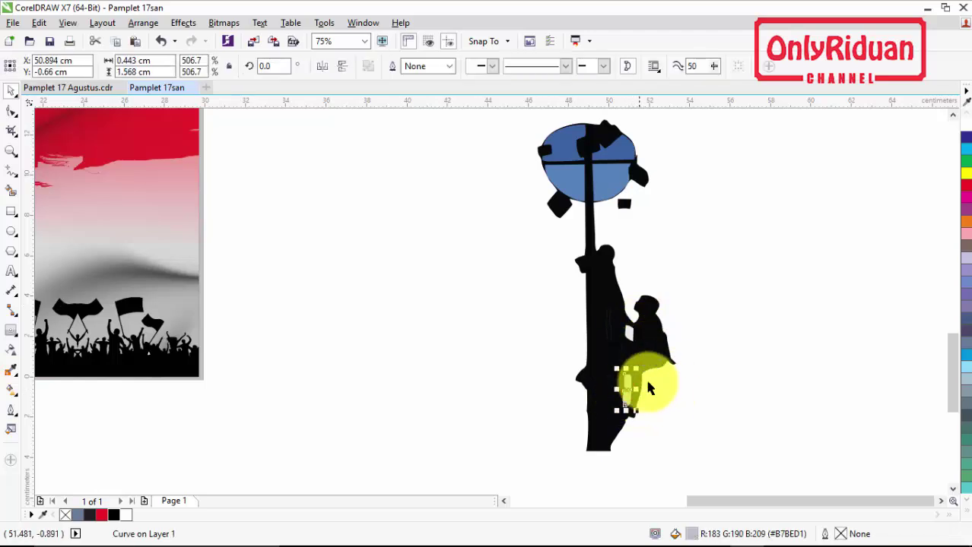
click(643, 364)
click(699, 401)
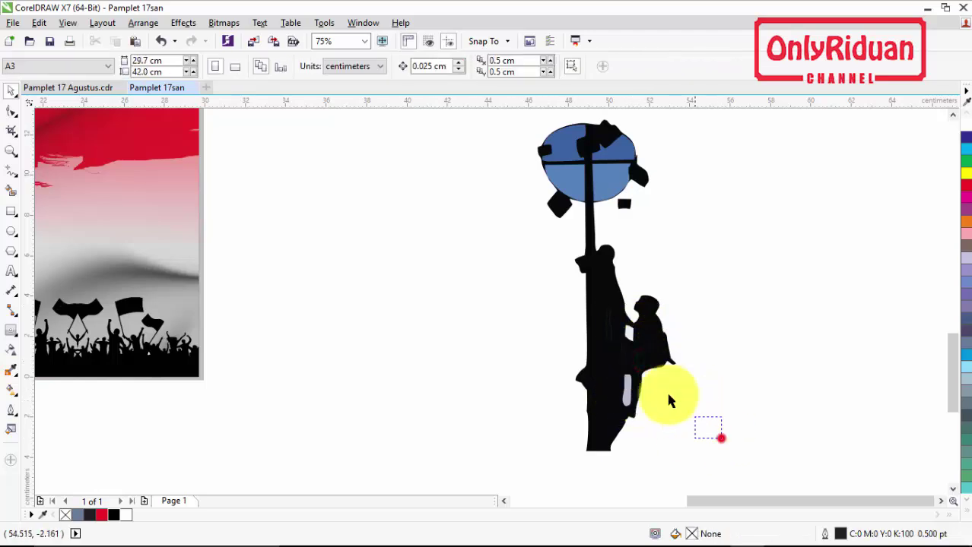
drag(669, 402, 595, 293)
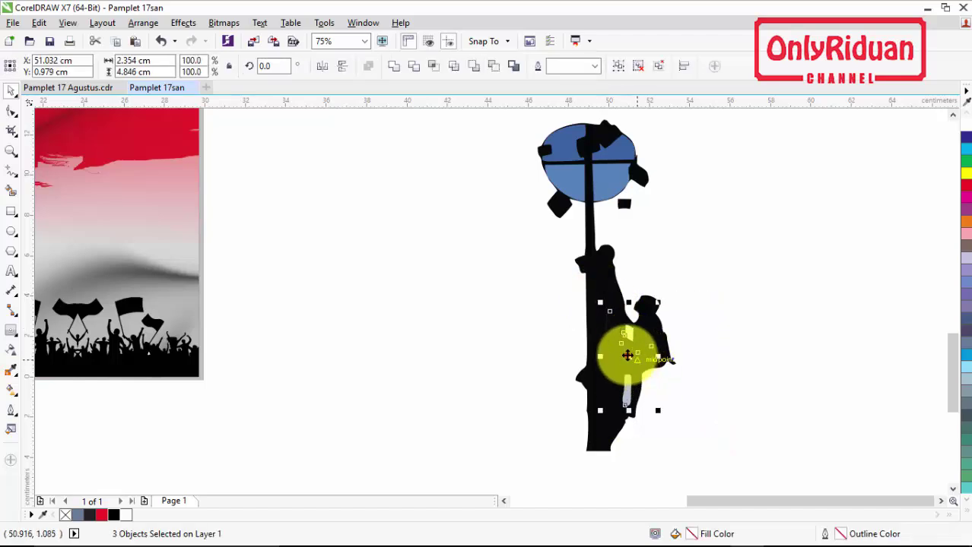
drag(626, 355, 745, 357)
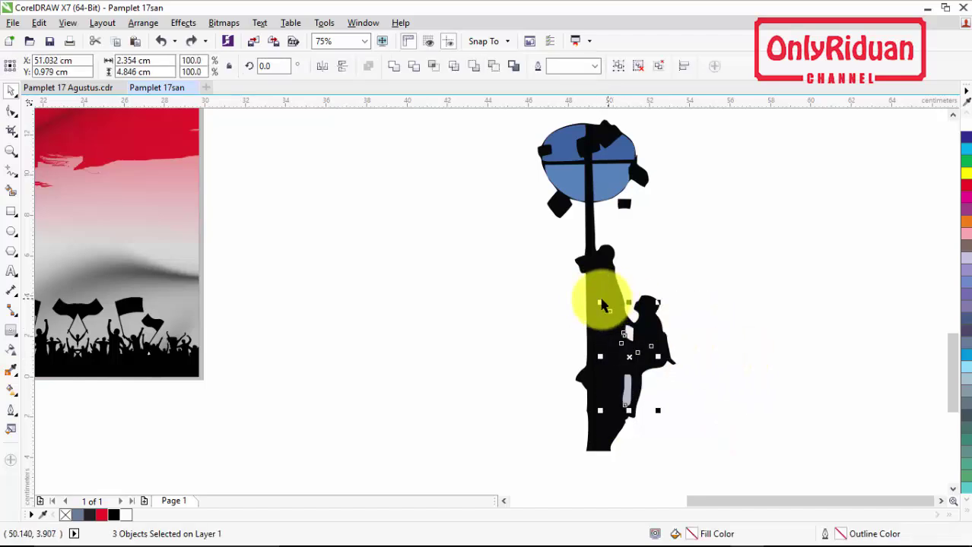
click(619, 67)
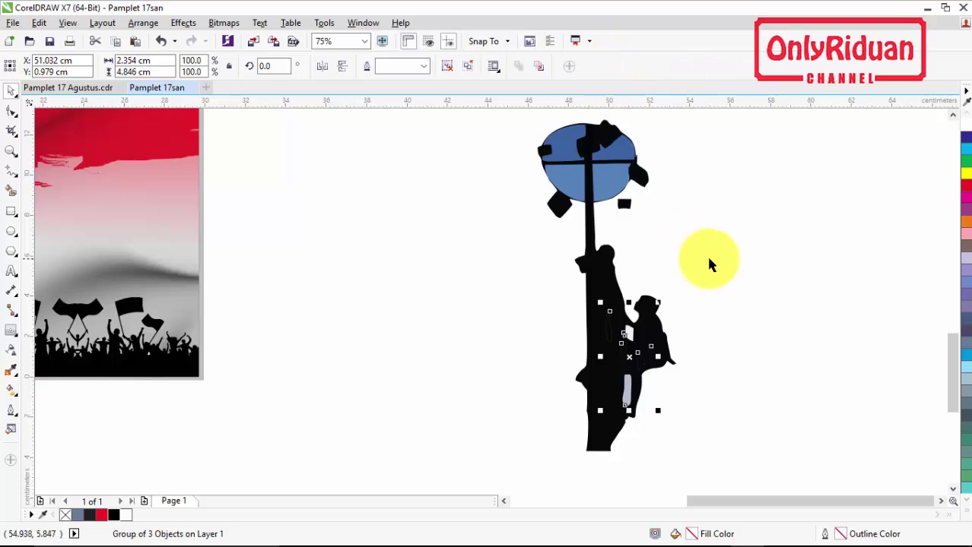
- Trim the black climber silhouette with the grouped gap shapes, move the group off the silhouette and delete it
shift+click(587, 378)
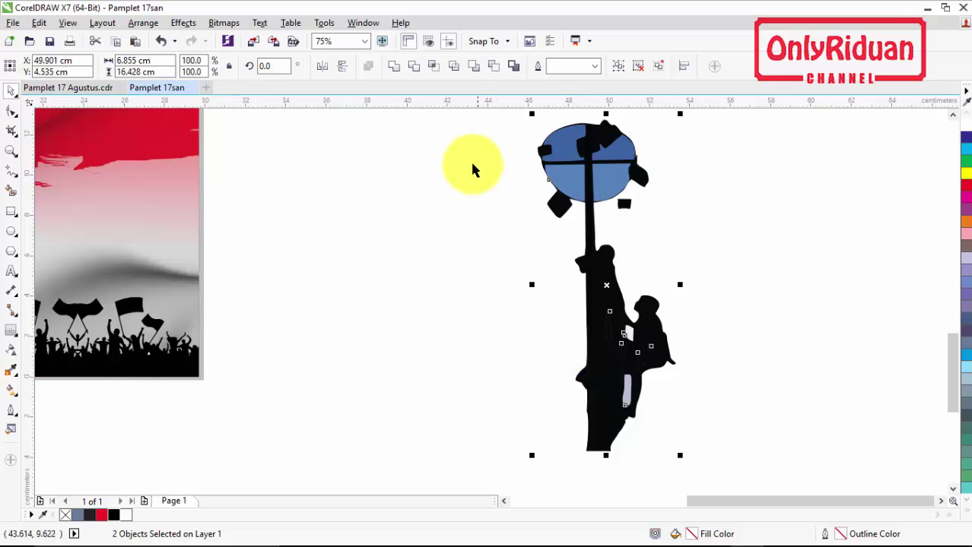
click(415, 66)
click(771, 275)
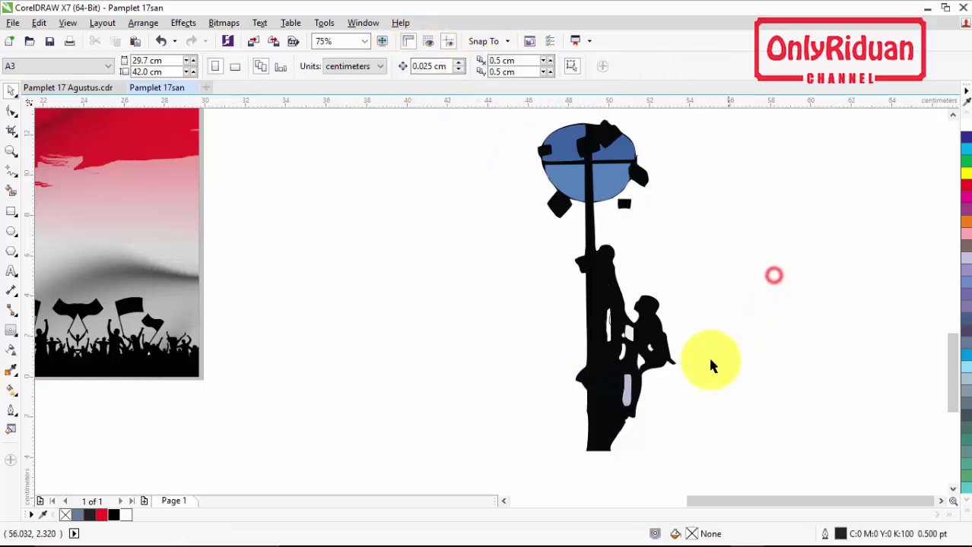
drag(628, 403, 785, 395)
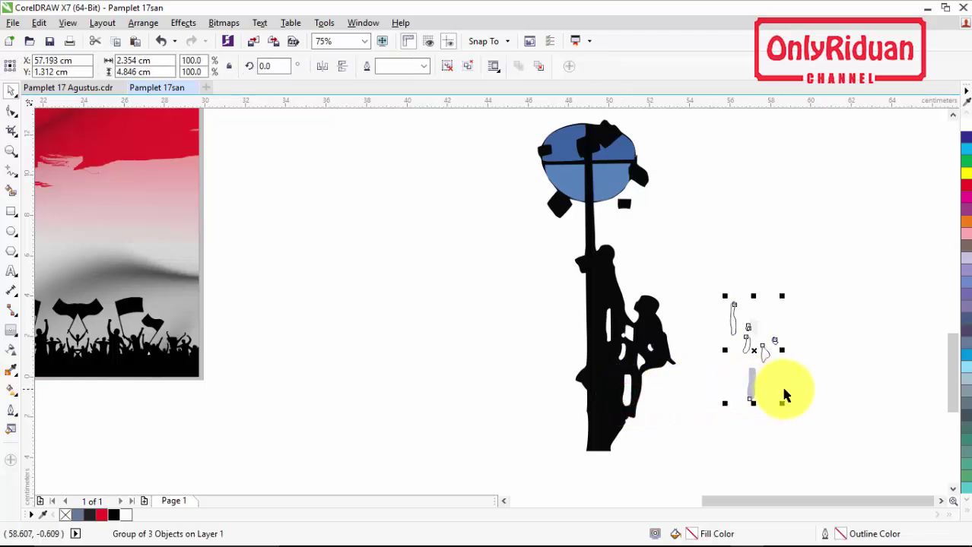
key(Delete)
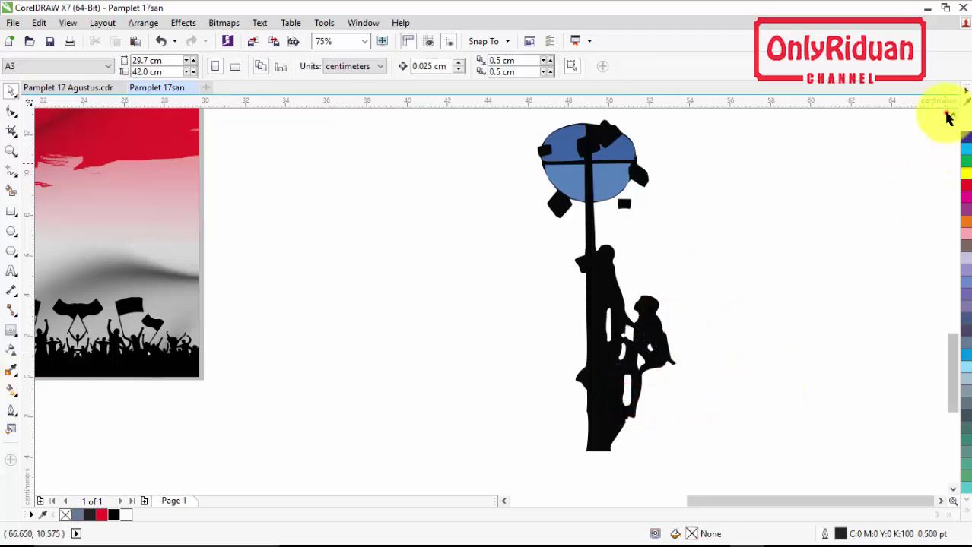
- Shrink the two lower blue segments of the pole's ring slightly toward the centre to thicken the black rim
scroll(582, 126, up, 2)
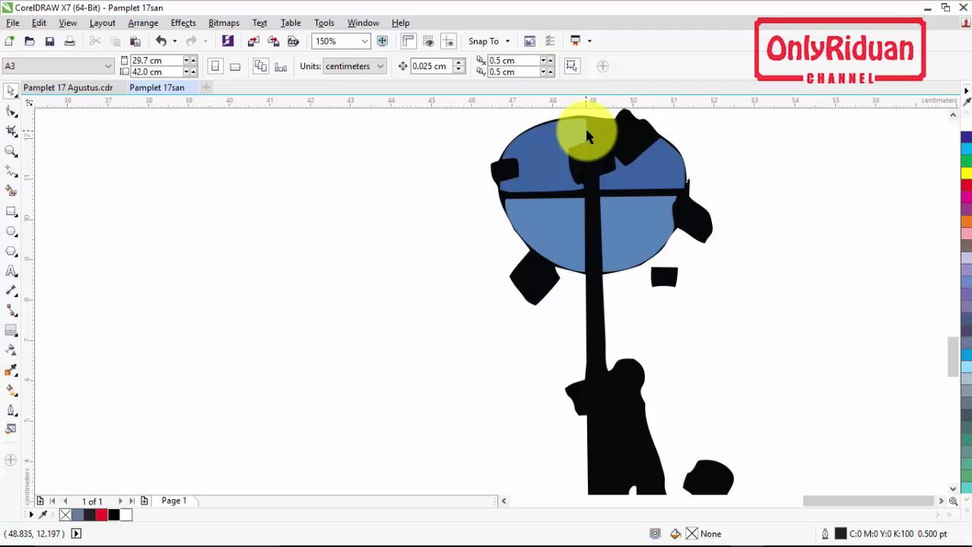
scroll(585, 136, up, 2)
click(685, 308)
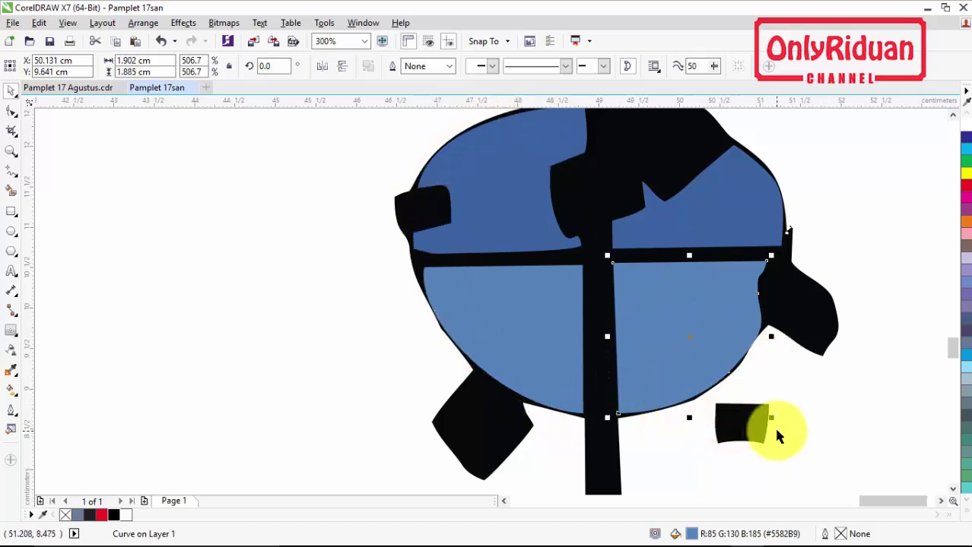
drag(771, 419, 742, 427)
click(552, 329)
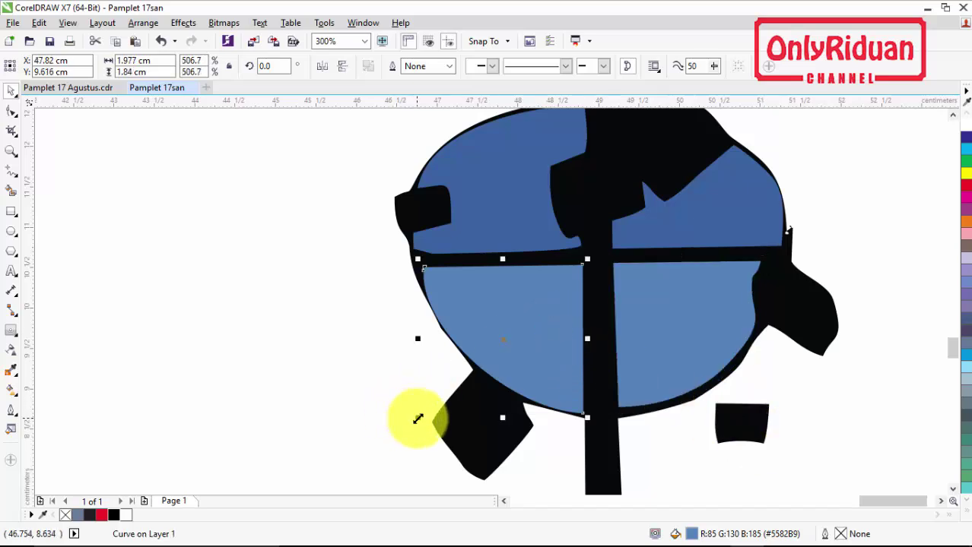
drag(417, 419, 424, 412)
- Shrink the two upper blue segments of the pole's ring slightly toward the centre to thicken the black rim
click(753, 195)
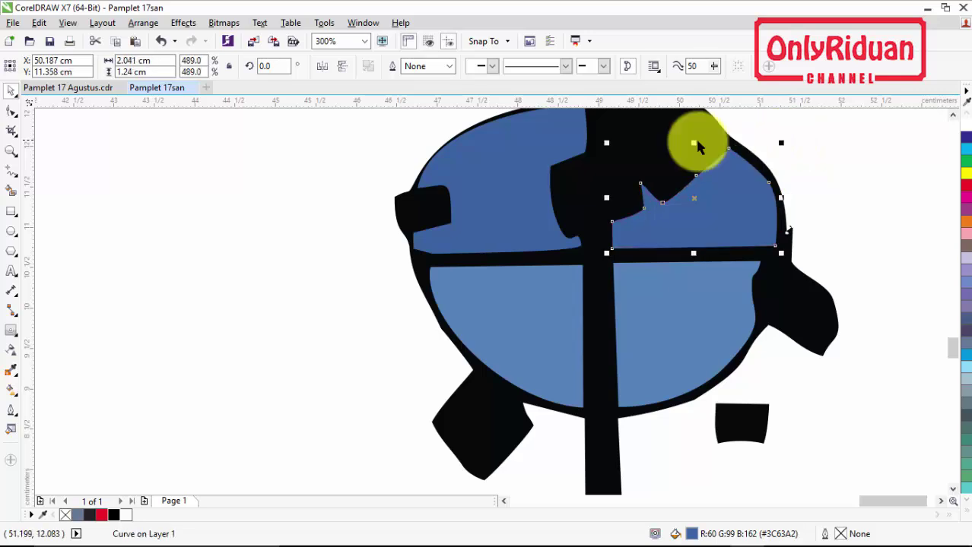
click(525, 149)
click(953, 115)
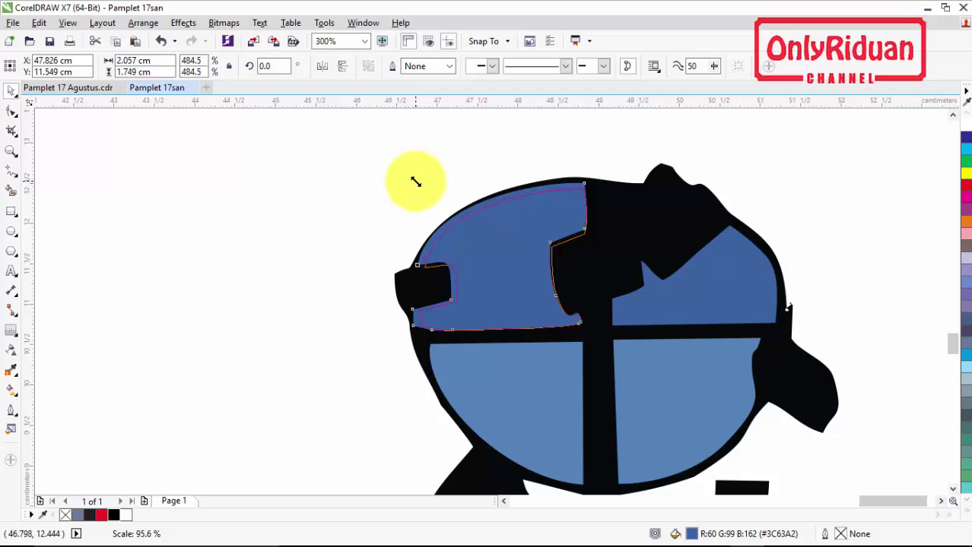
scroll(415, 181, down, 1)
click(740, 325)
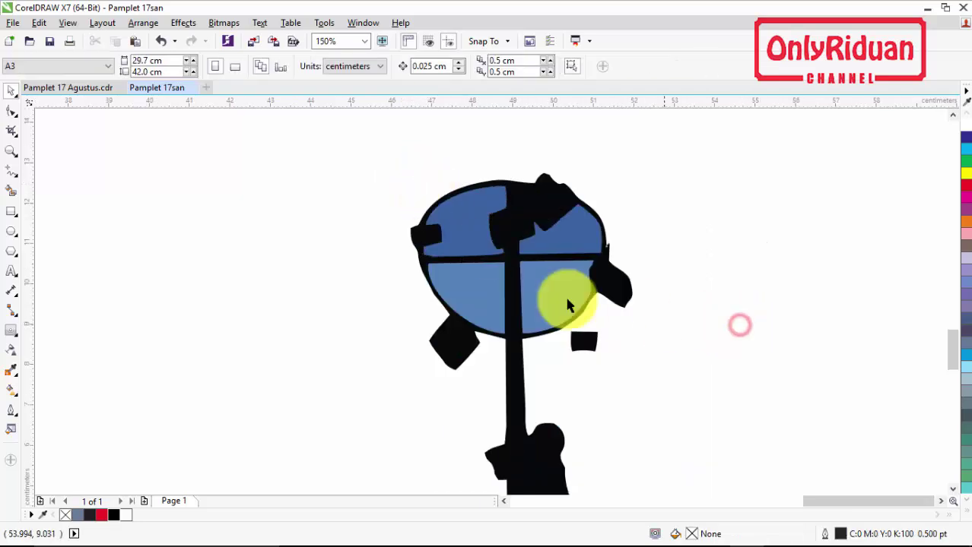
- Group the four blue segments enclosed by the pole's ring
click(465, 220)
shift+click(477, 285)
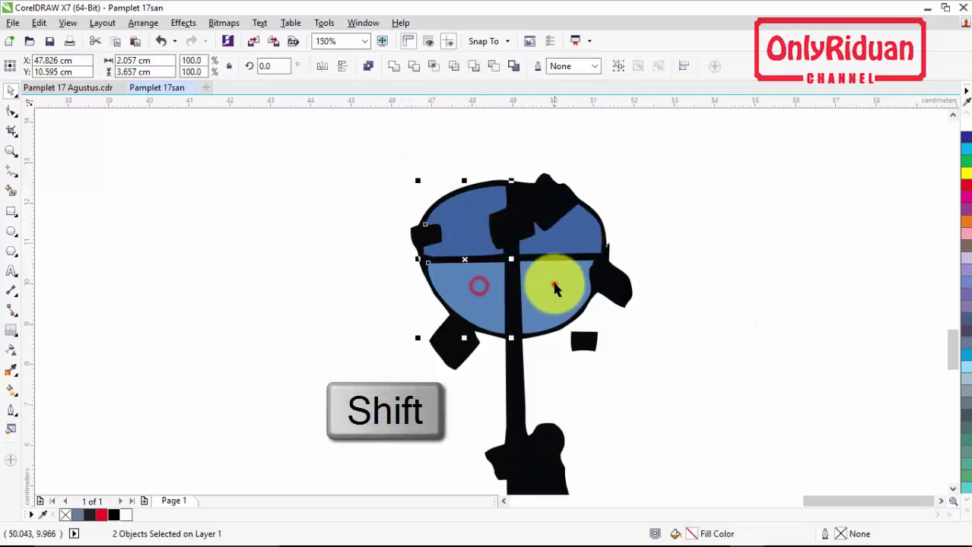
shift+click(554, 287)
shift+click(573, 228)
click(622, 66)
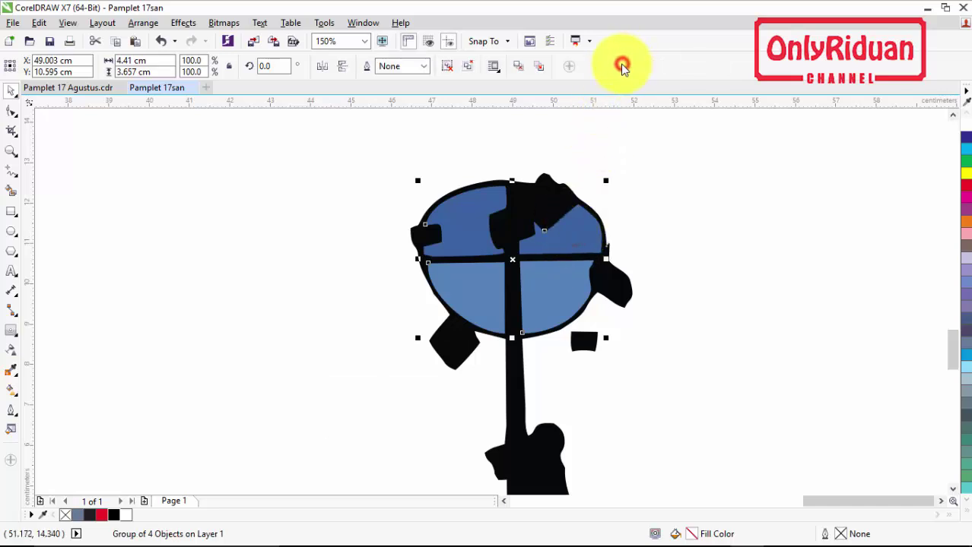
- Trim the black silhouette with the grouped ring segments, move the blue group off the silhouette and delete it
shift+click(520, 379)
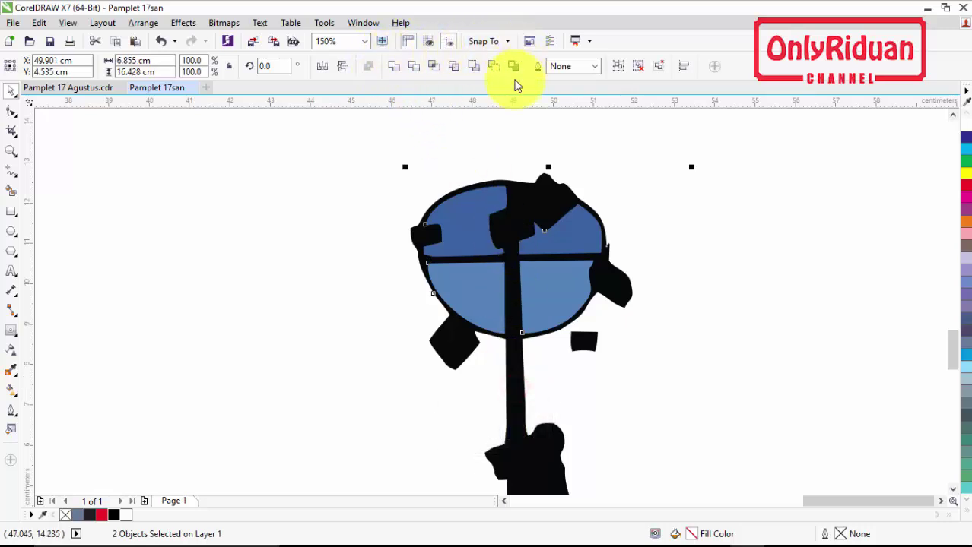
click(415, 70)
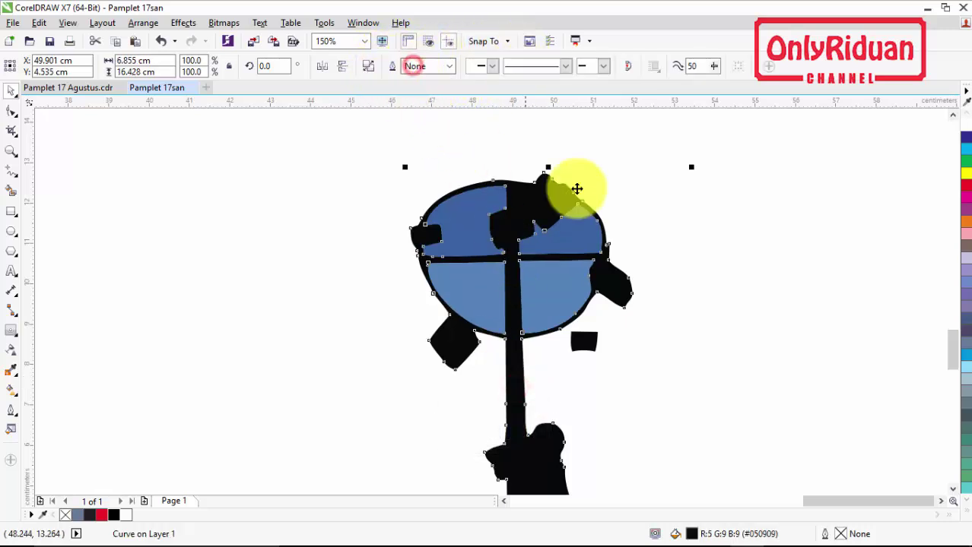
click(654, 193)
drag(560, 239, 812, 233)
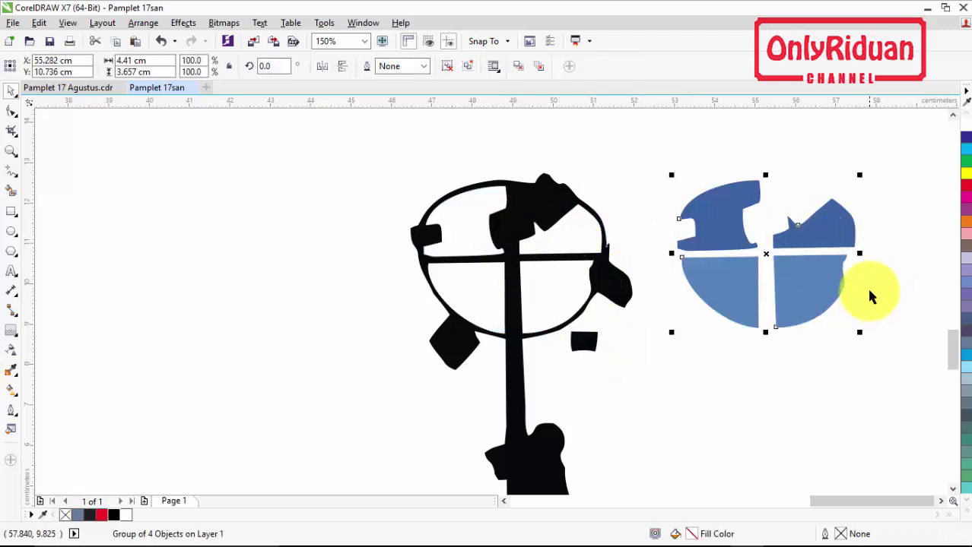
key(Delete)
- Move the small loose black piece closer to the ring's lower rim and place a copy inside the ring's upper-left opening
click(579, 346)
scroll(584, 348, up, 2)
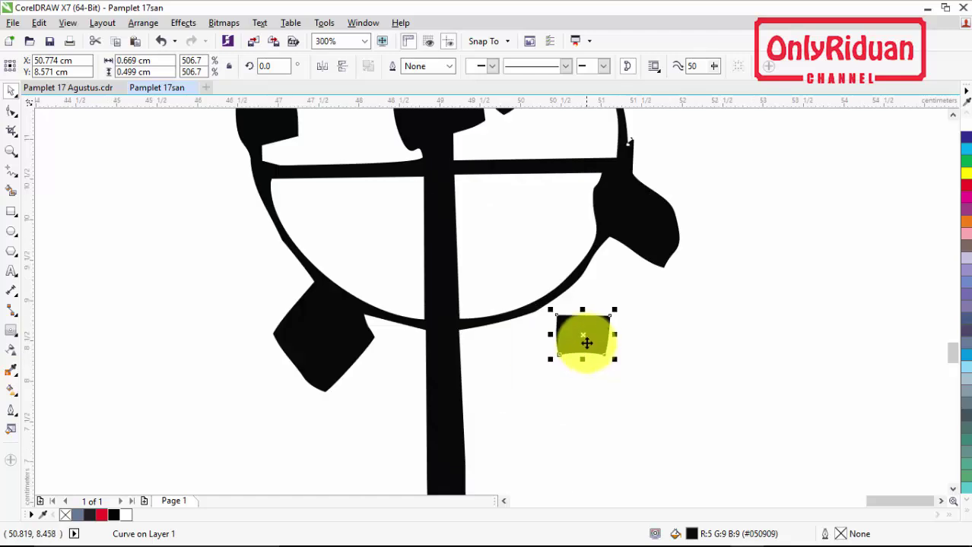
drag(585, 341, 565, 323)
scroll(565, 323, down, 2)
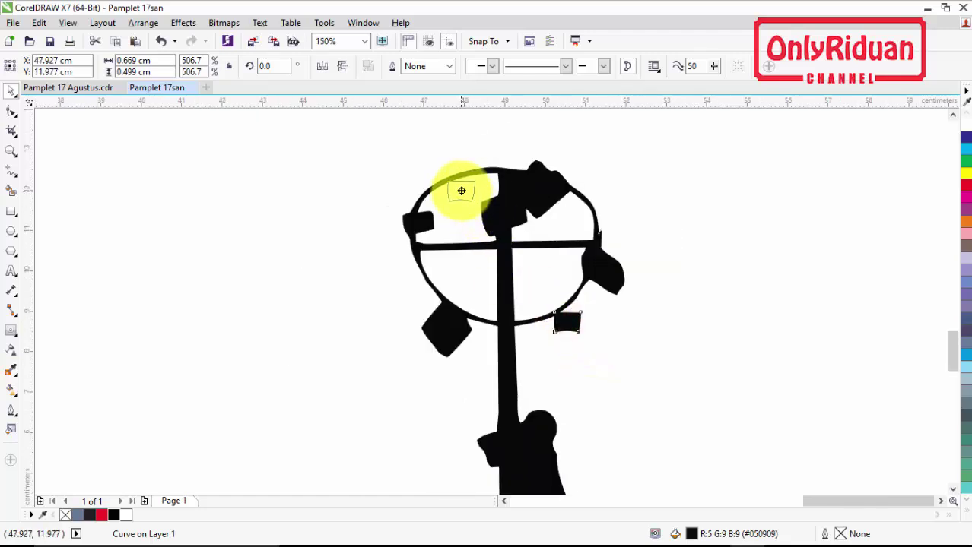
scroll(460, 190, down, 1)
click(676, 209)
- Group the pole-climbing silhouette with its two small loose black pieces
scroll(676, 211, down, 3)
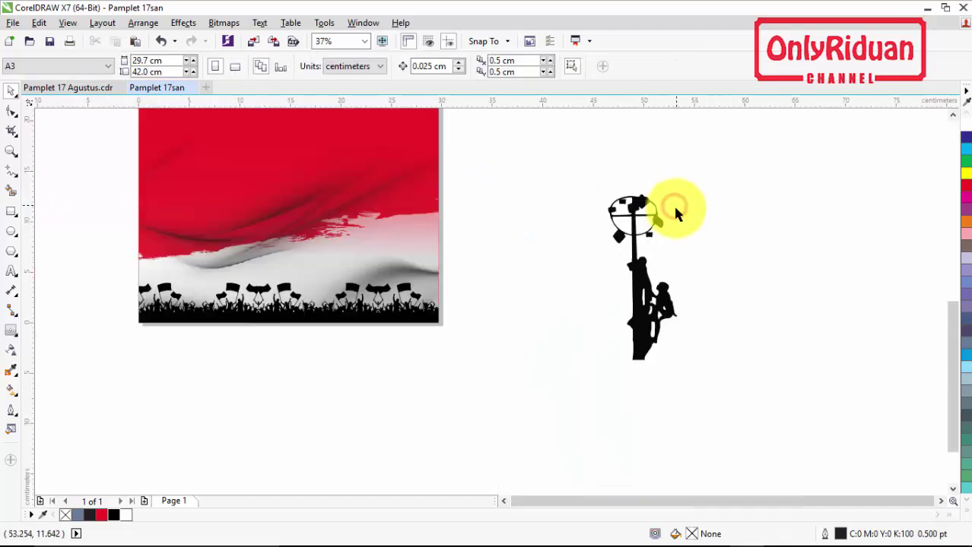
drag(733, 404, 532, 152)
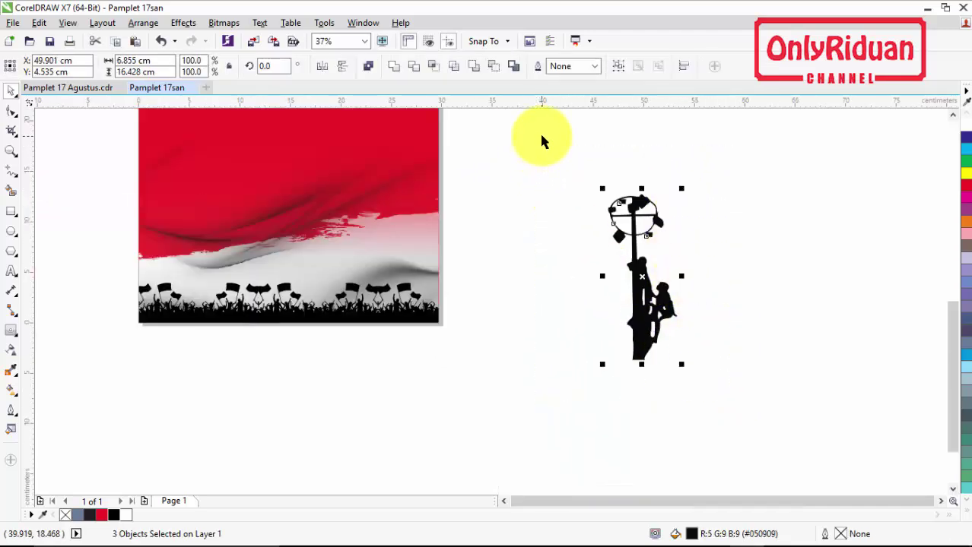
click(617, 67)
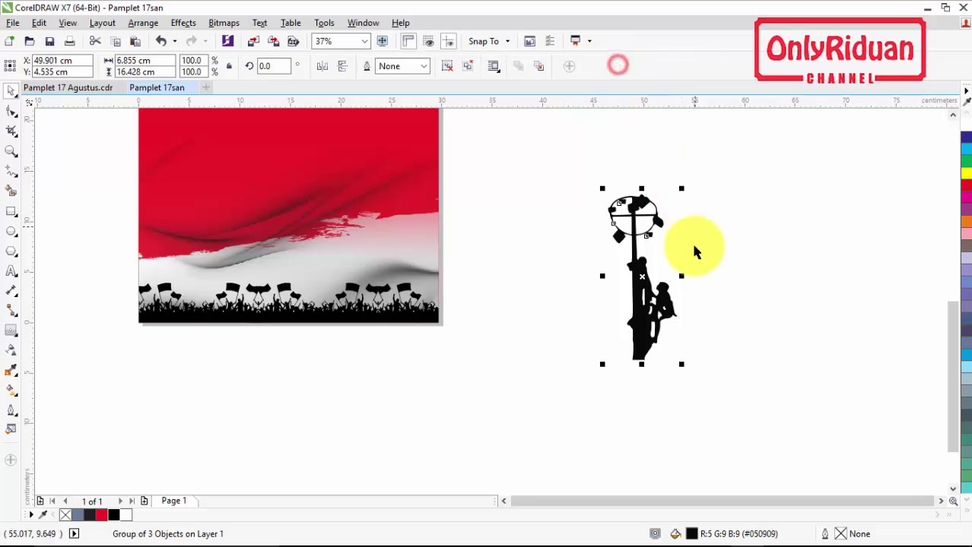
- Move the silhouette group to the pamphlet's lower-right corner and enlarge it to about 138.5%, roughly 9.5 by 22.8 cm
drag(642, 287, 401, 251)
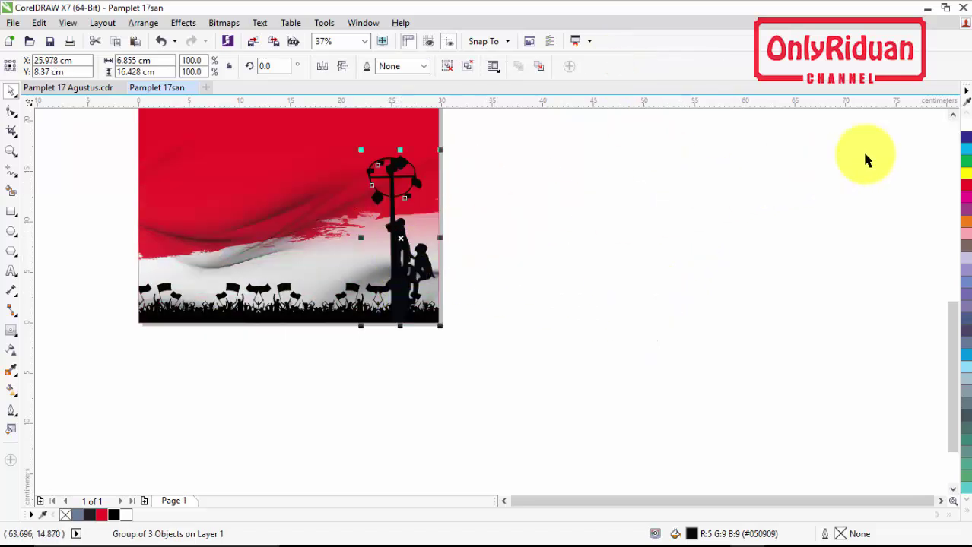
click(952, 114)
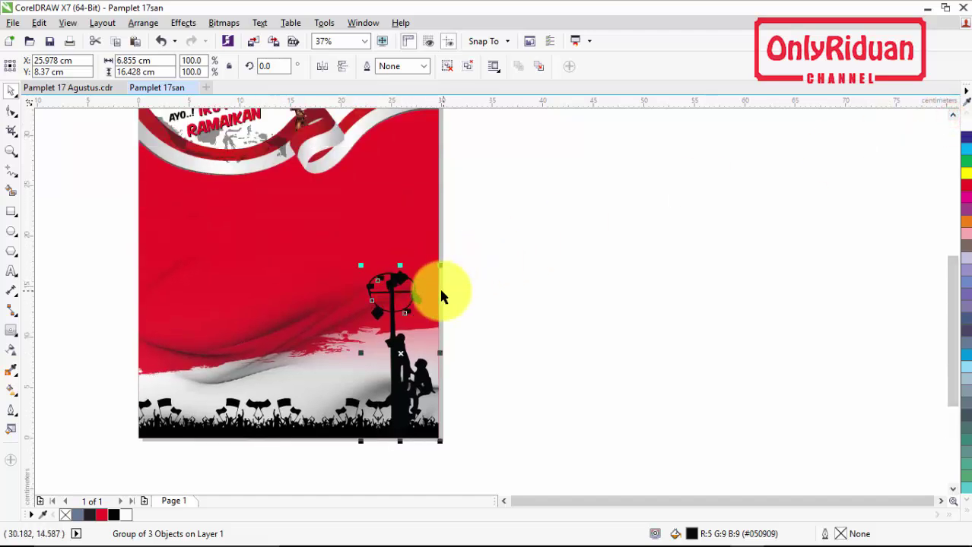
drag(364, 267, 327, 201)
drag(326, 202, 330, 206)
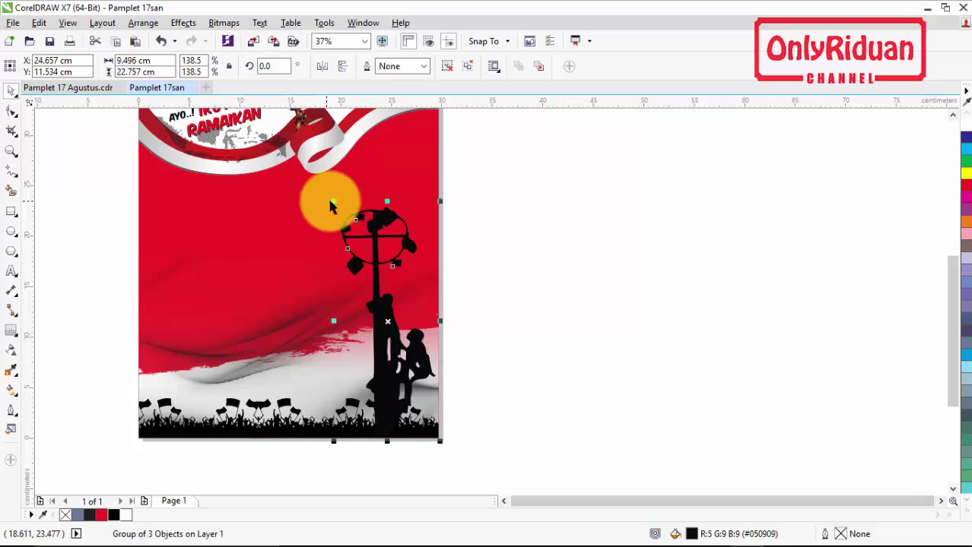
click(497, 267)
scroll(497, 267, down, 2)
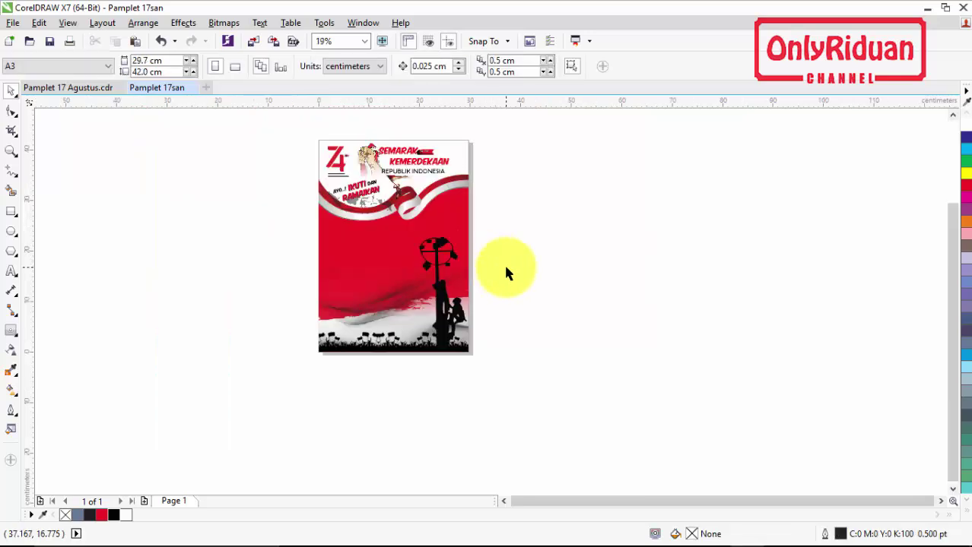
- Using the WORO - WORO banner in Pamplet 17 Agustus.cdr as reference, place a copy of the 74 TH label at Pamplet 17san's left page edge
click(70, 88)
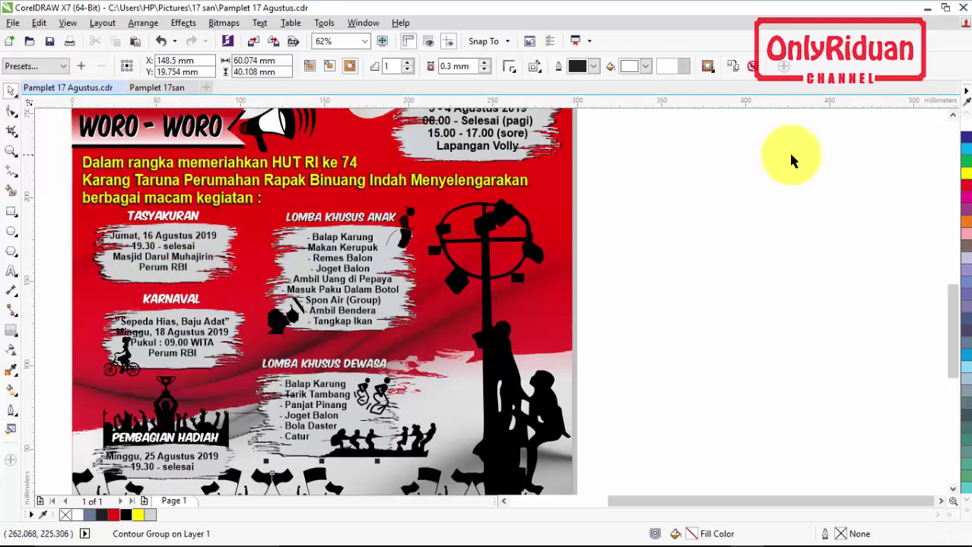
click(952, 117)
click(952, 116)
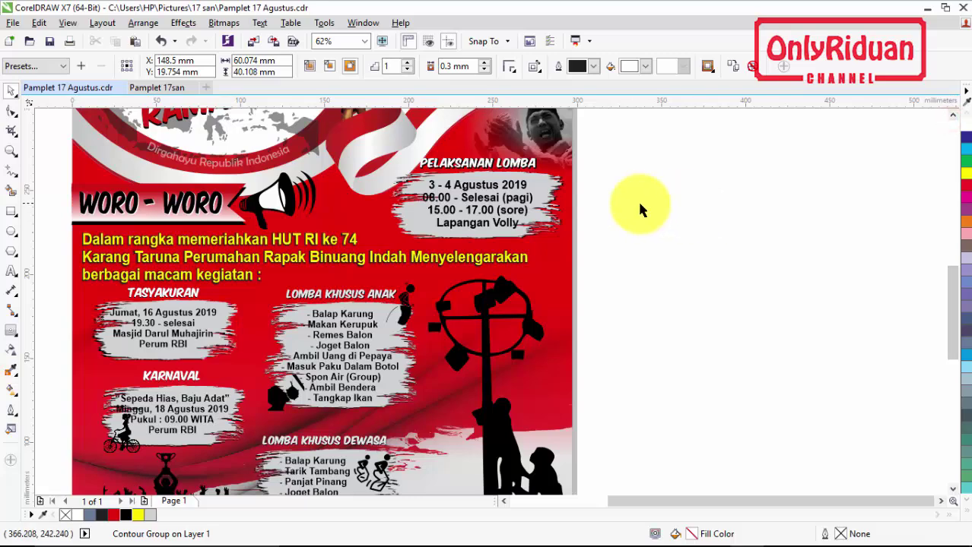
click(166, 89)
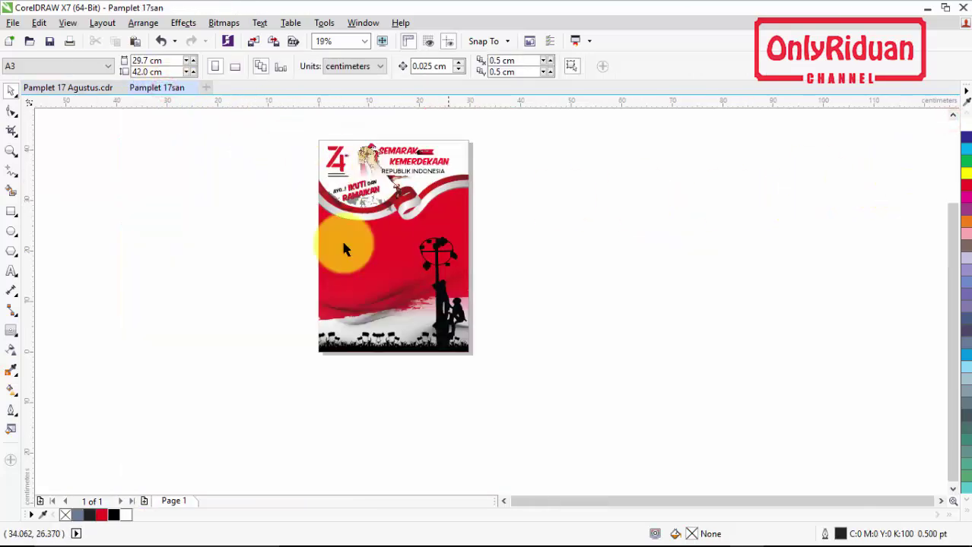
click(12, 150)
drag(273, 135, 503, 271)
click(12, 92)
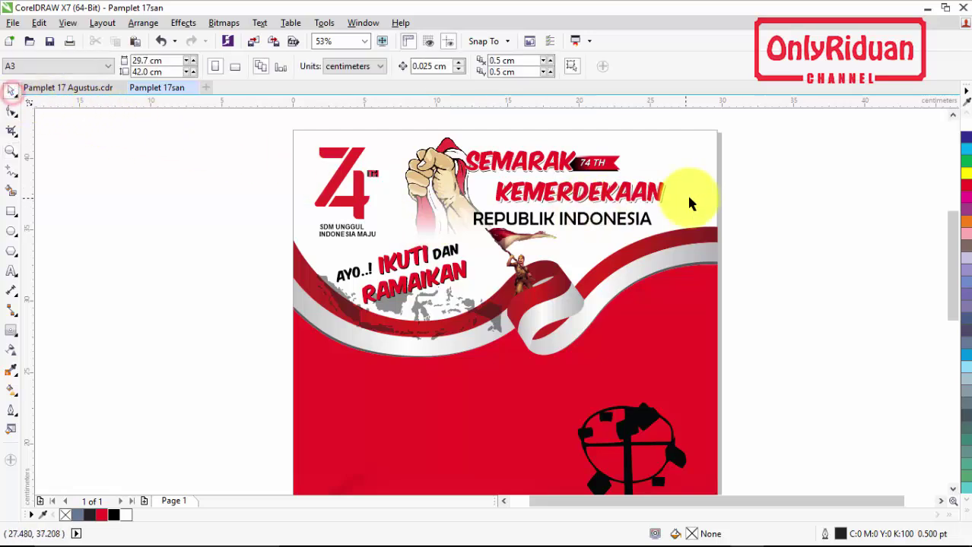
drag(680, 185, 321, 318)
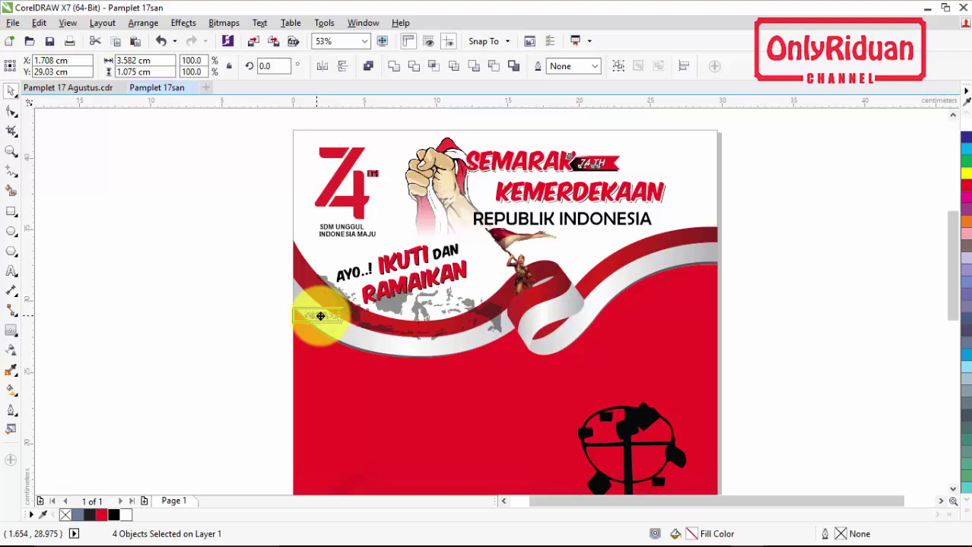
- Enlarge the copied 74 TH label to about twice its size, keeping it against the left page edge
scroll(223, 288, up, 2)
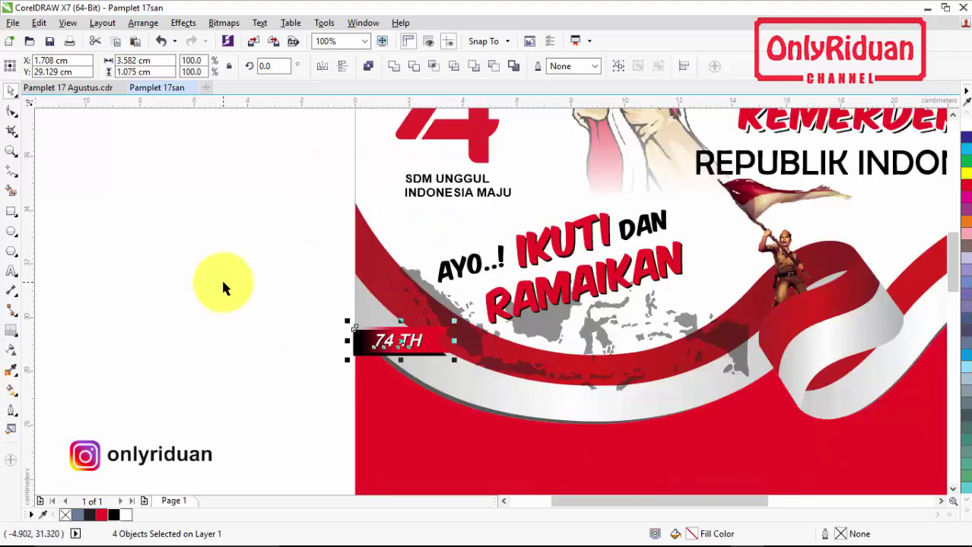
click(301, 313)
drag(307, 296, 417, 388)
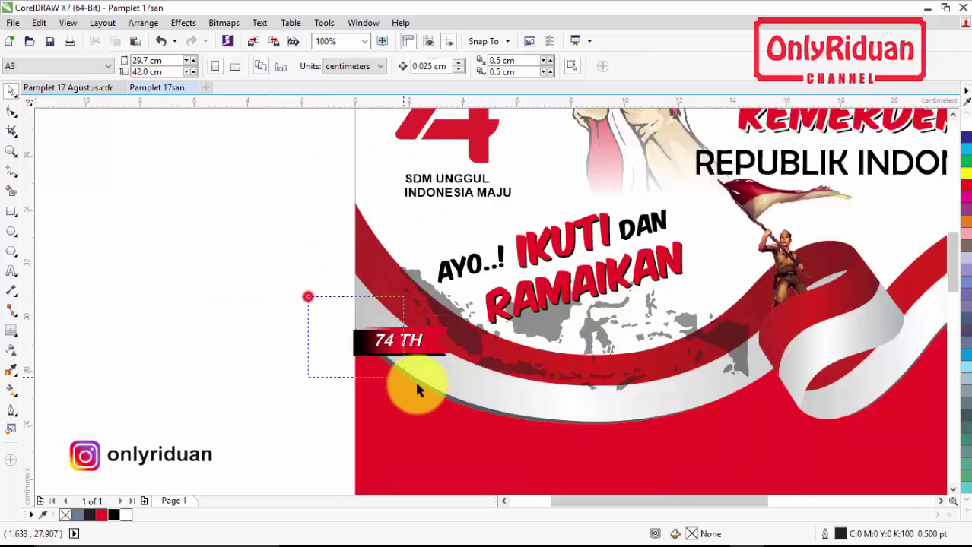
drag(466, 408, 465, 406)
drag(445, 358, 561, 407)
click(285, 322)
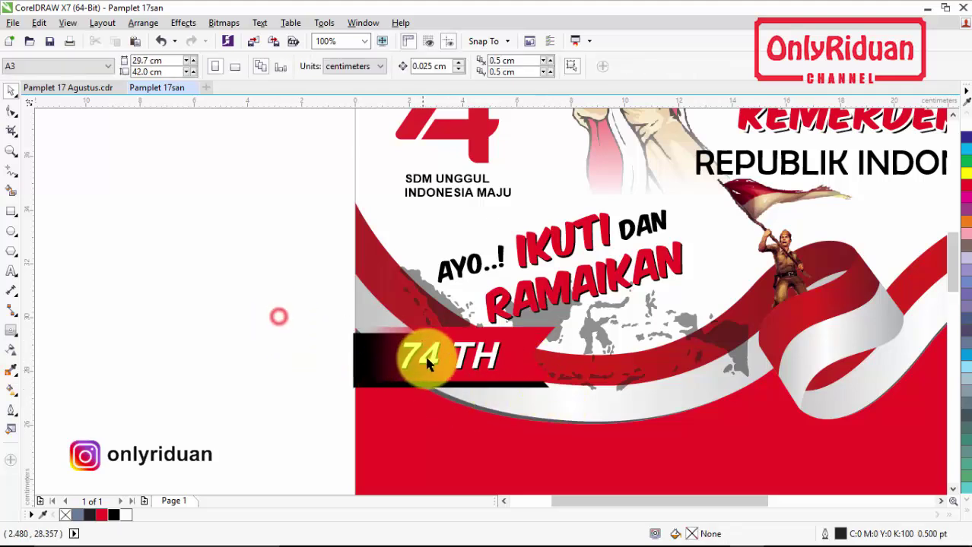
- Delete the 74 TH text and its shadow from the enlarged label
click(404, 353)
drag(286, 295, 426, 401)
drag(511, 418, 511, 409)
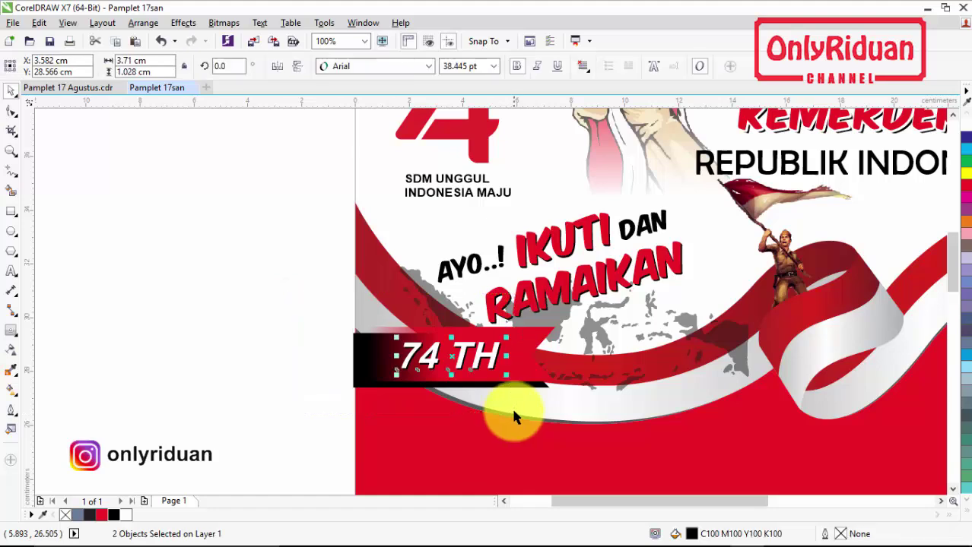
key(Delete)
- Stretch the empty label's ribbon and its shadow horizontally to about 9.57 cm wide
drag(291, 297, 601, 441)
drag(559, 354, 615, 360)
scroll(482, 368, down, 2)
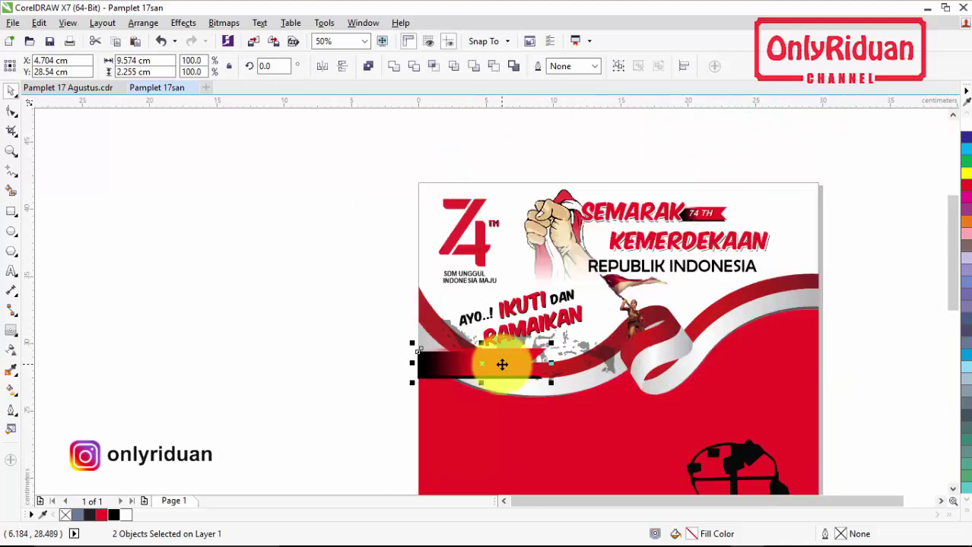
scroll(951, 273, down, 2)
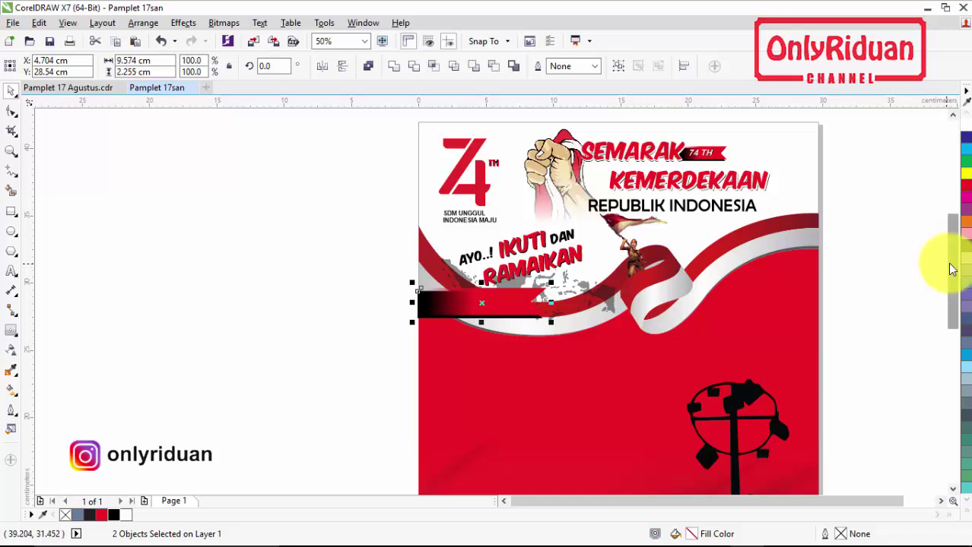
scroll(950, 272, down, 1)
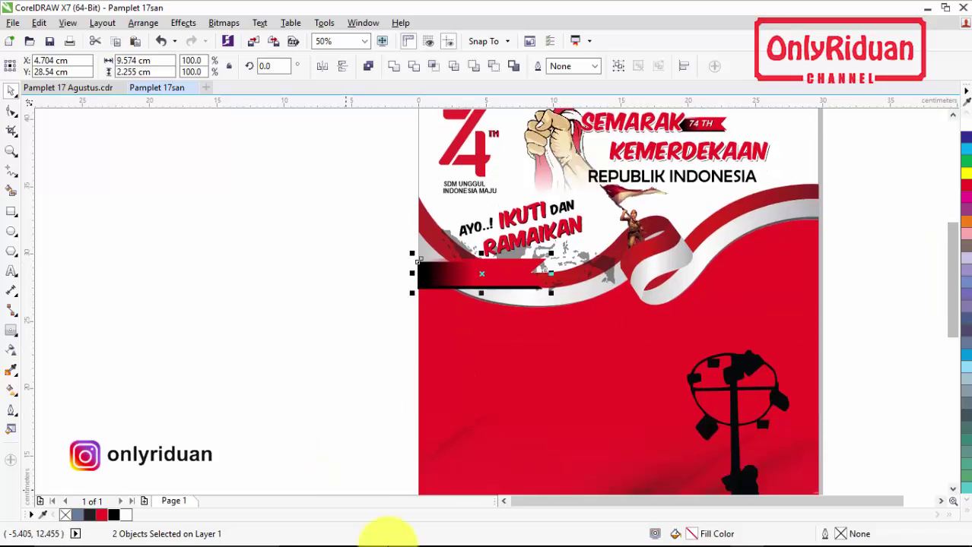
- Open the Materi pamplet text file from Pictures > 17 san > Materi Pamplet in File Explorer and copy its WORO - WORO heading
mouse_move(388, 540)
click(336, 536)
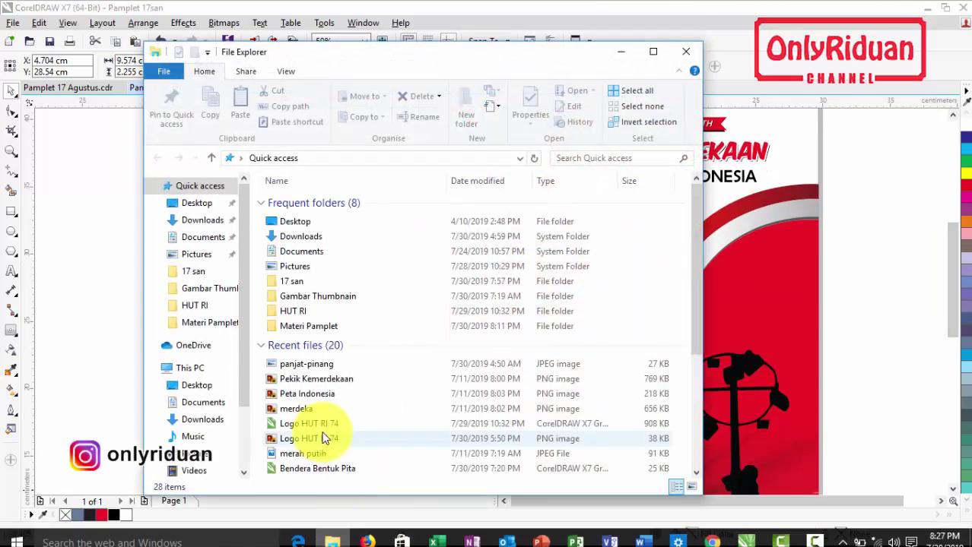
click(198, 258)
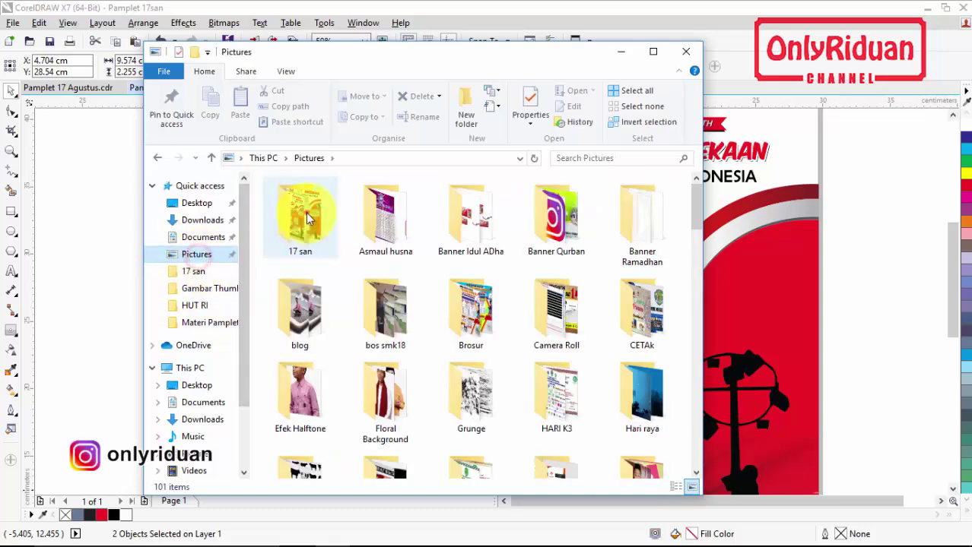
double_click(301, 217)
double_click(301, 213)
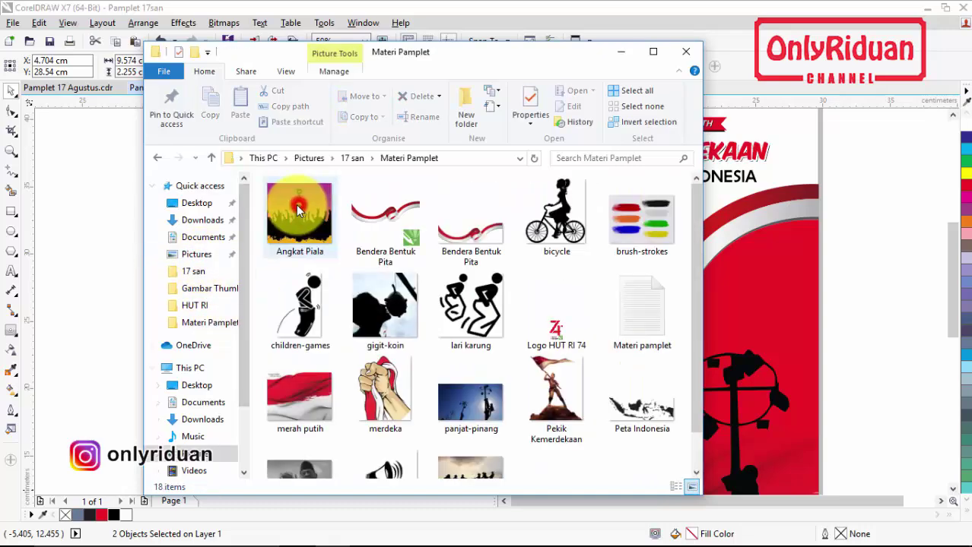
double_click(640, 327)
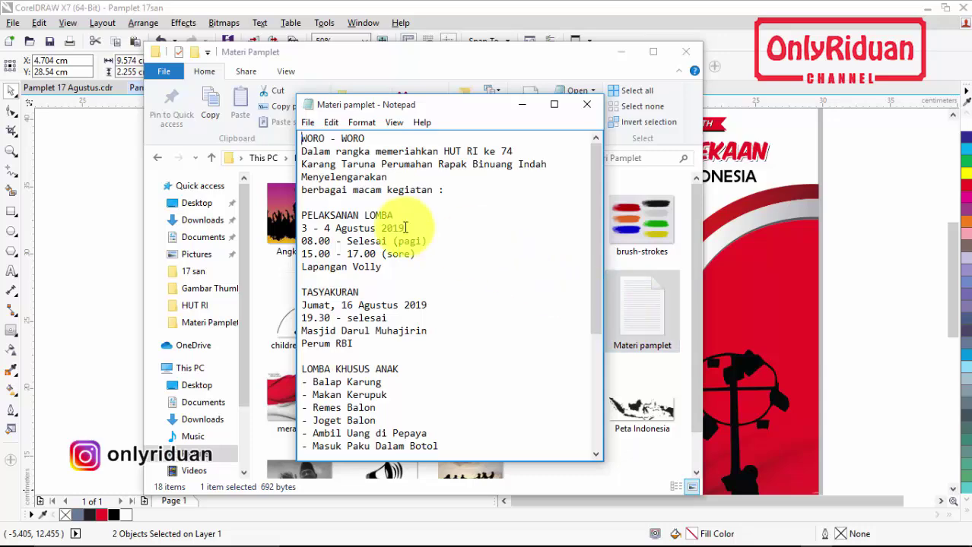
drag(370, 138, 304, 138)
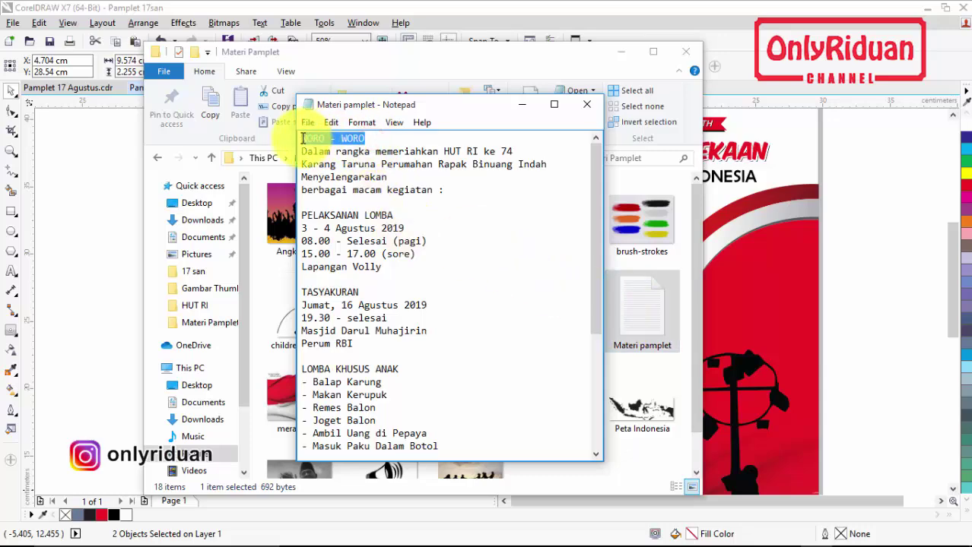
click(627, 51)
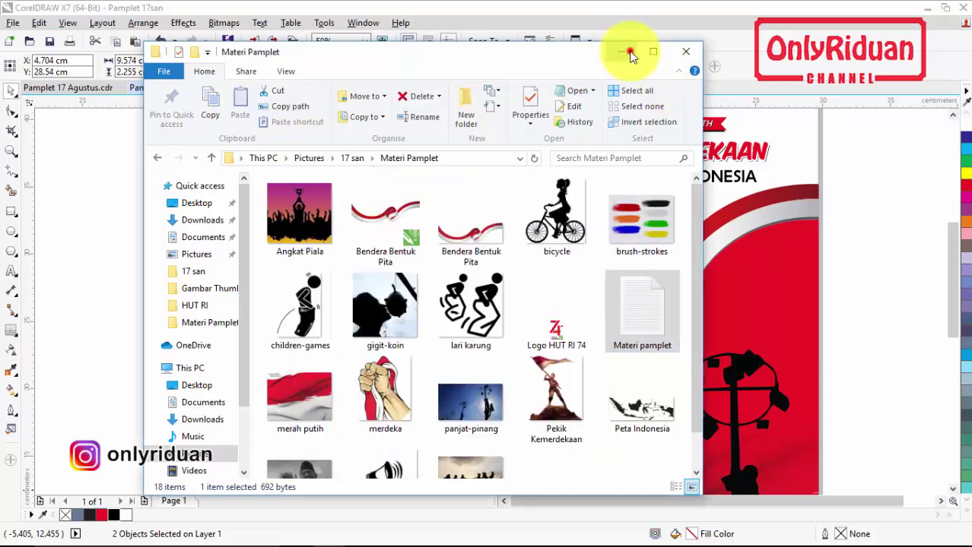
- Paste the copied WORO - WORO heading as artistic text beside the page and set its font to Komika Axis
click(521, 105)
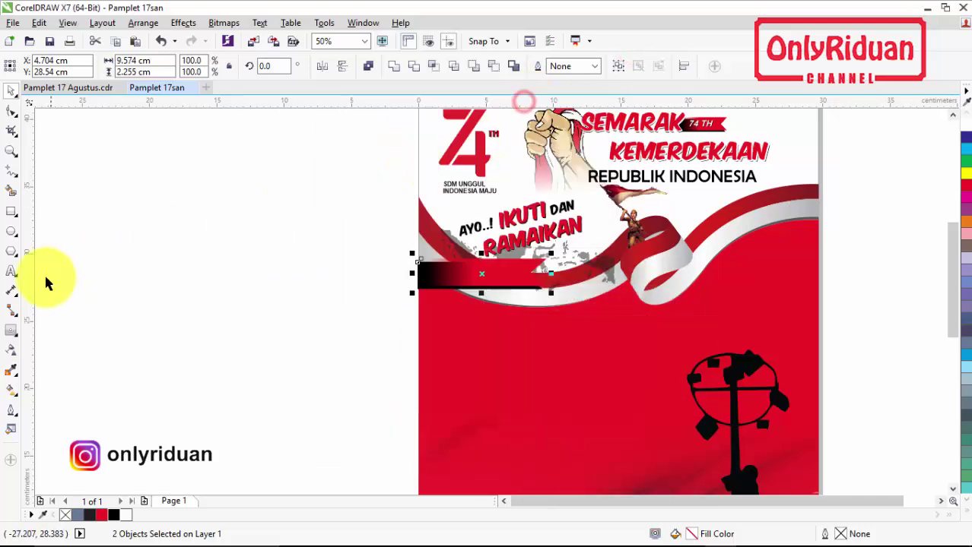
click(11, 270)
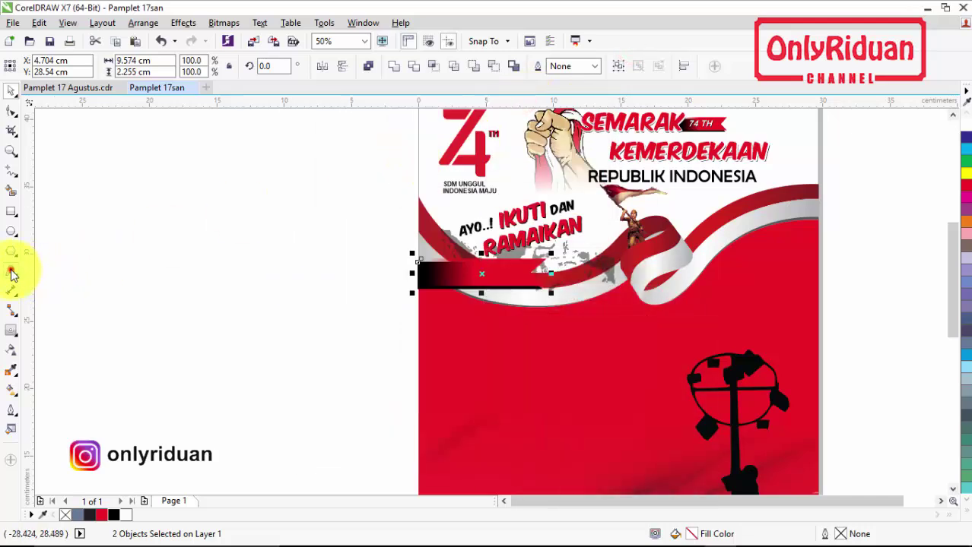
click(207, 266)
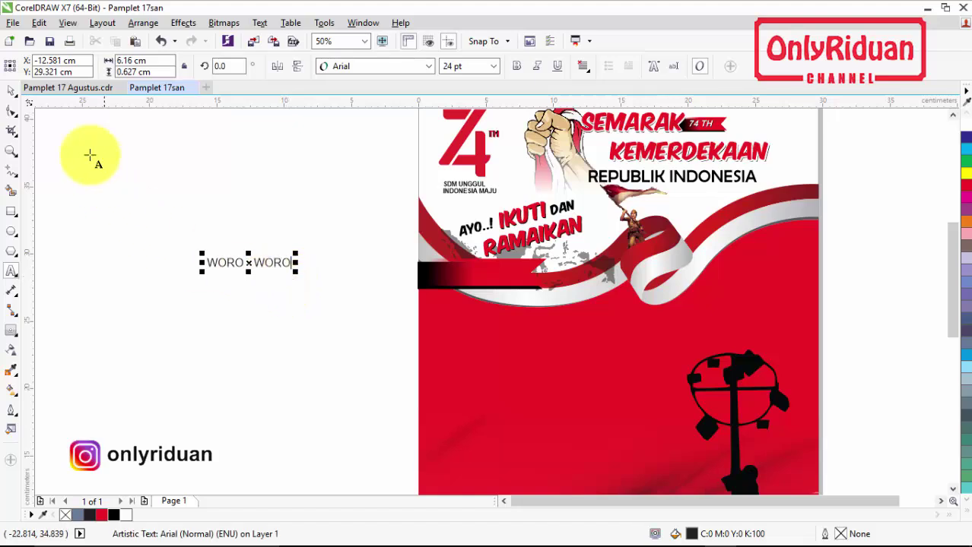
click(12, 91)
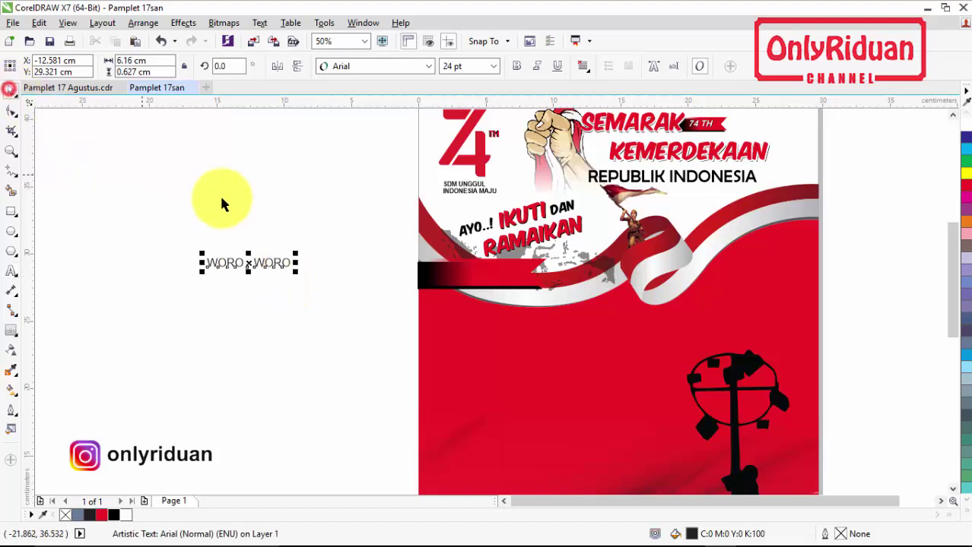
click(429, 66)
click(420, 121)
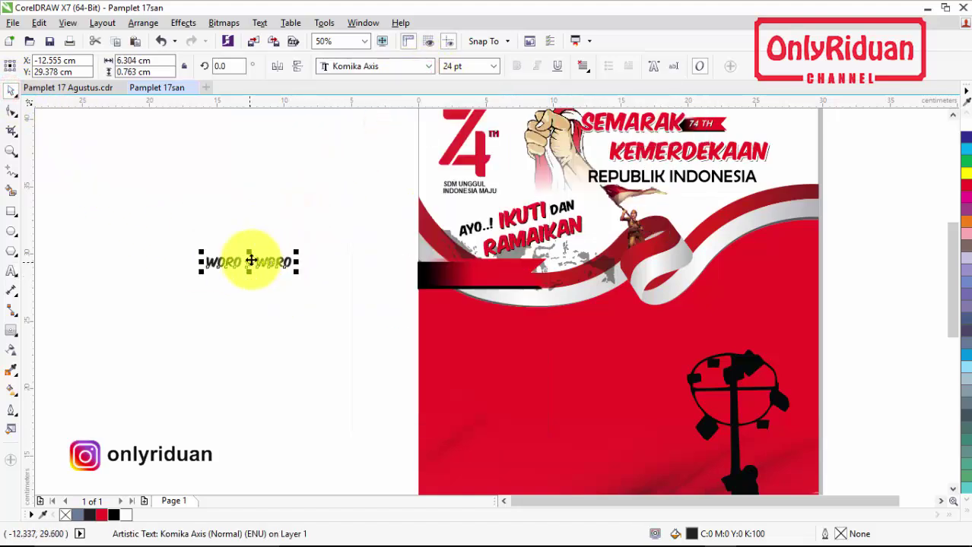
- Place the WORO - WORO text on the empty ribbon and enlarge it to about 7.24 cm wide
drag(251, 261, 470, 276)
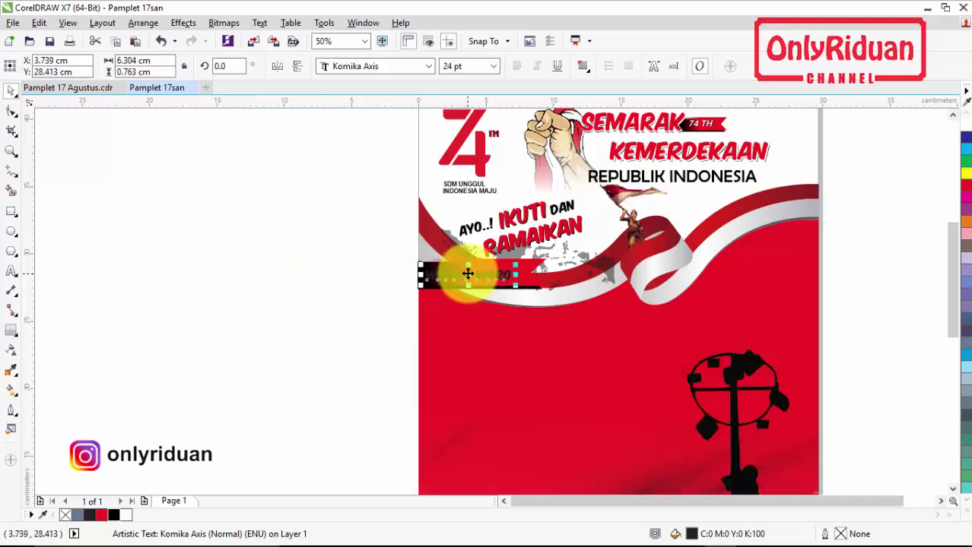
scroll(468, 273, up, 2)
drag(570, 260, 578, 246)
scroll(579, 246, down, 2)
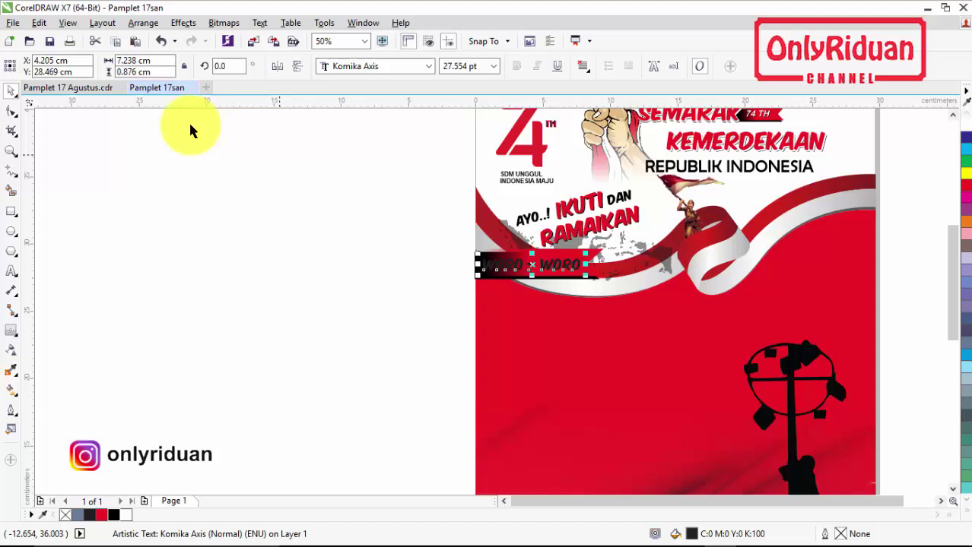
- Check the WORO - WORO banner in the Pamplet 17 Agustus reference and remove the transparency from the ribbon's red shape in Pamplet 17san
click(80, 89)
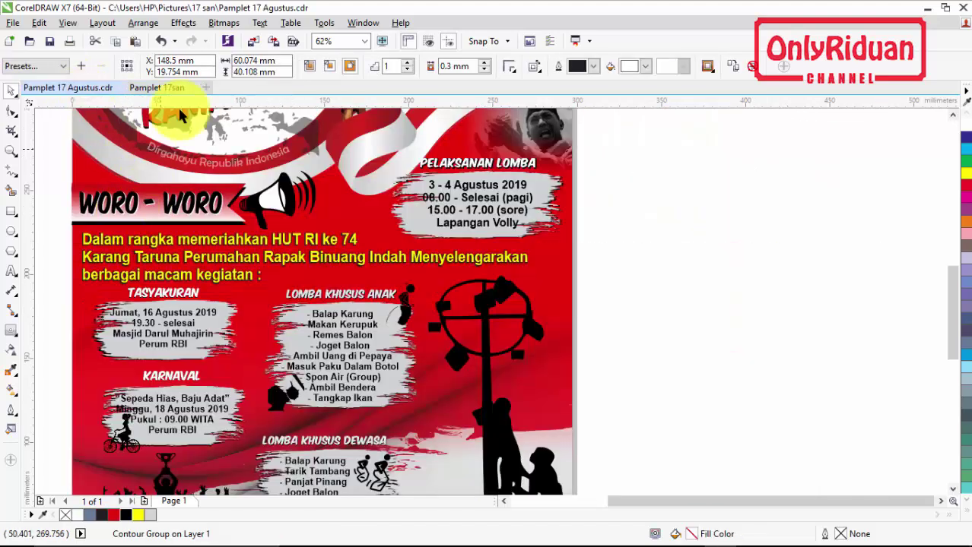
click(163, 88)
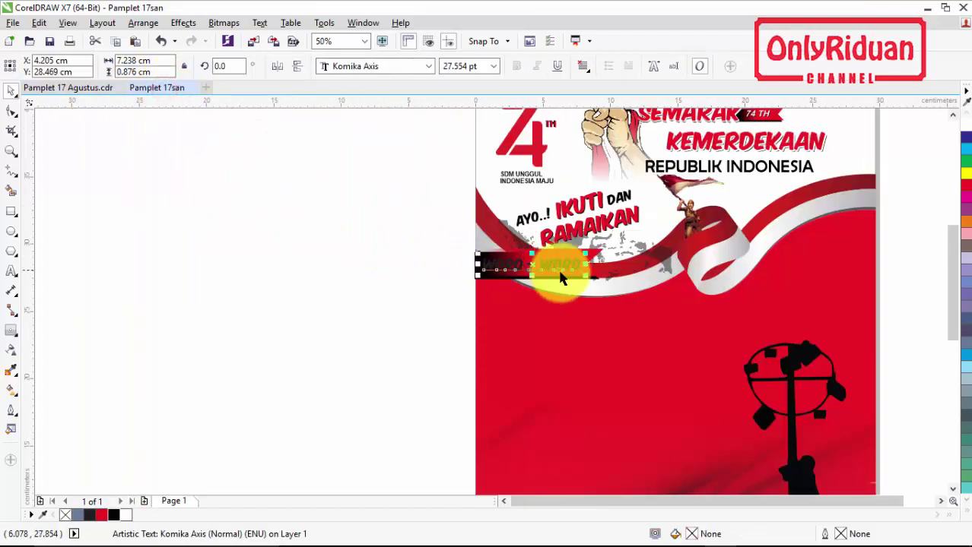
scroll(564, 263, up, 4)
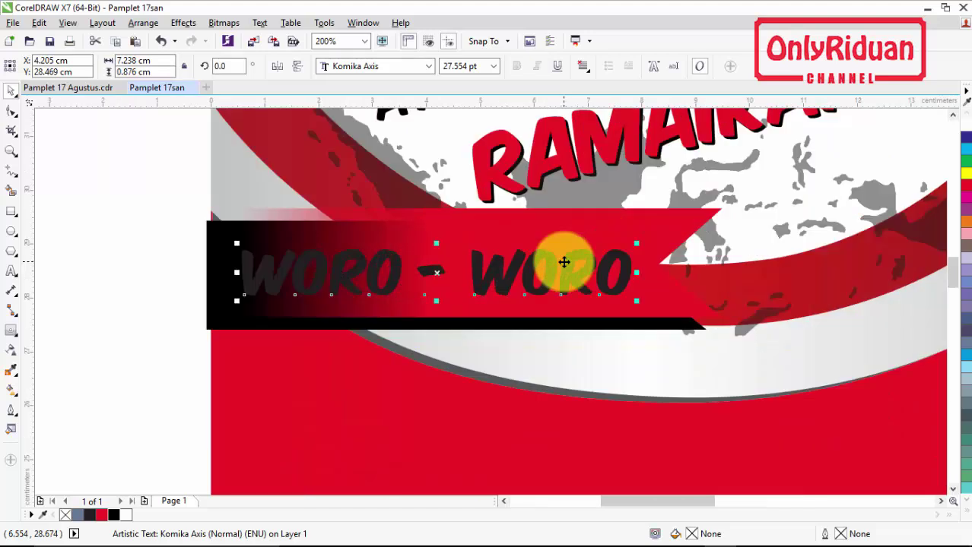
click(671, 225)
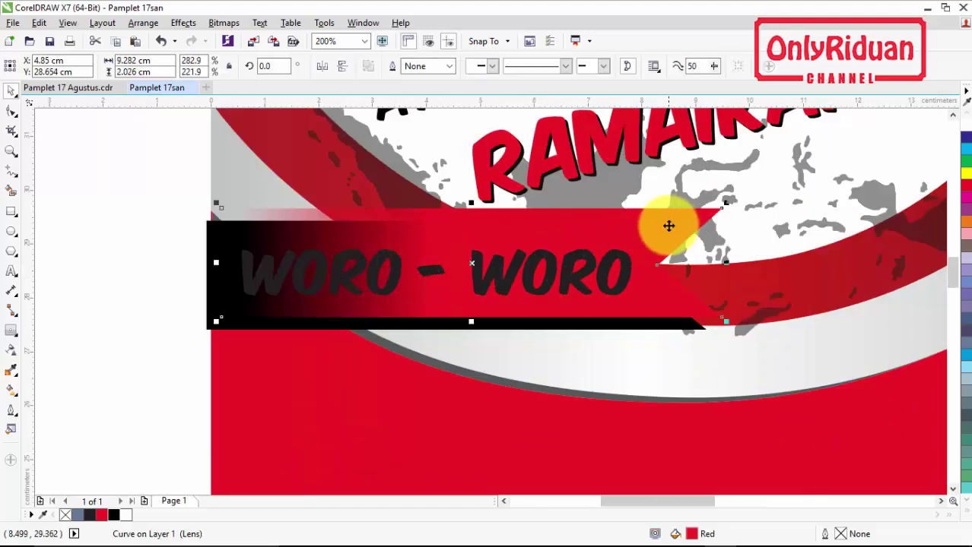
click(12, 352)
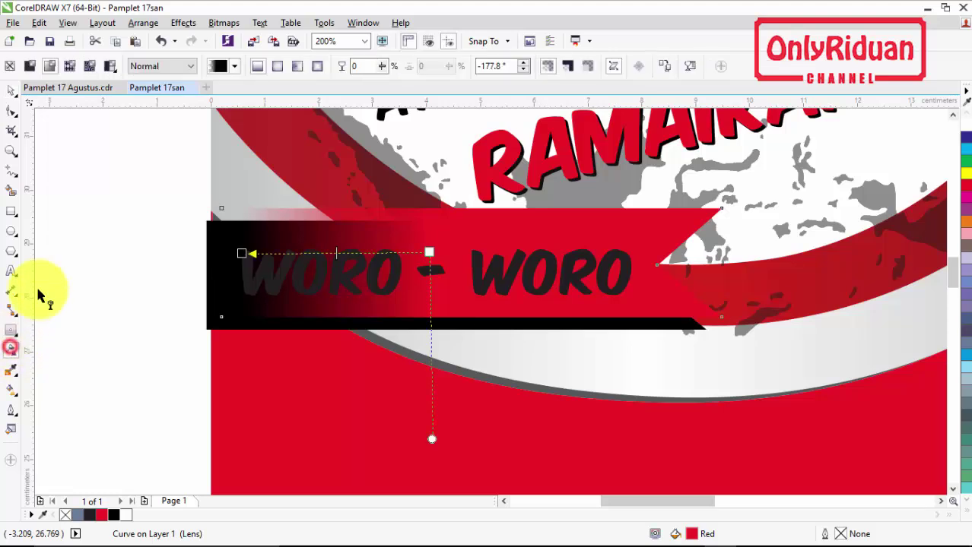
click(10, 67)
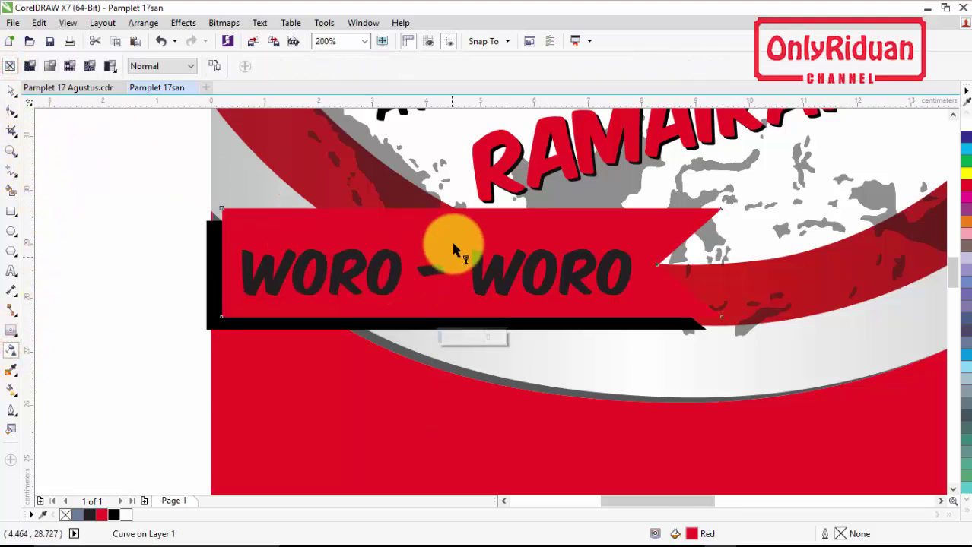
click(10, 91)
click(68, 193)
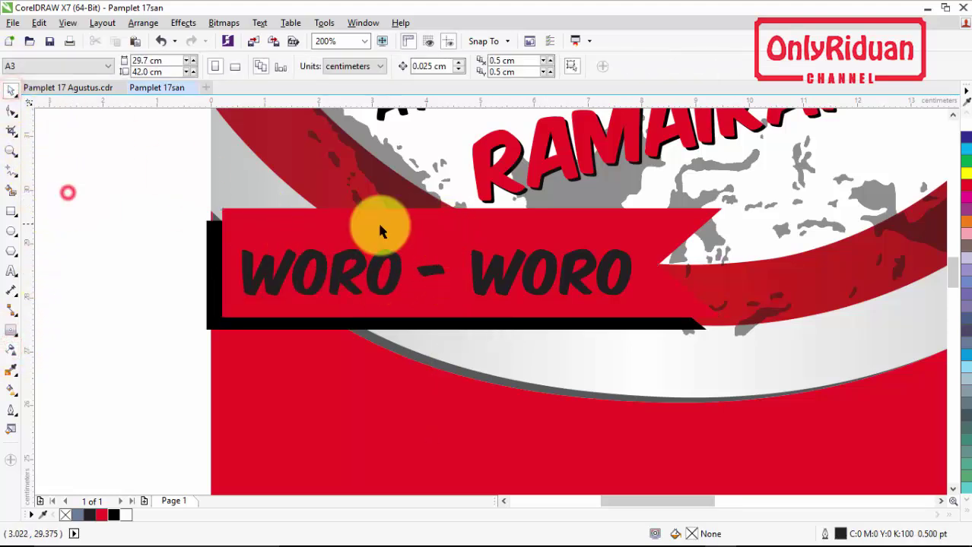
- Give the ribbon a linear fountain fill running from red along its upper edge to white along its lower edge
click(445, 224)
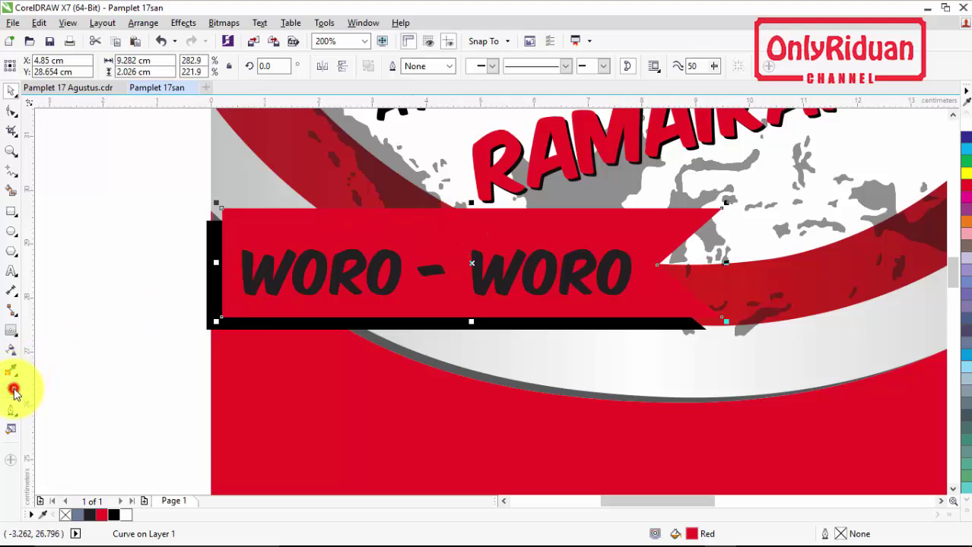
click(65, 390)
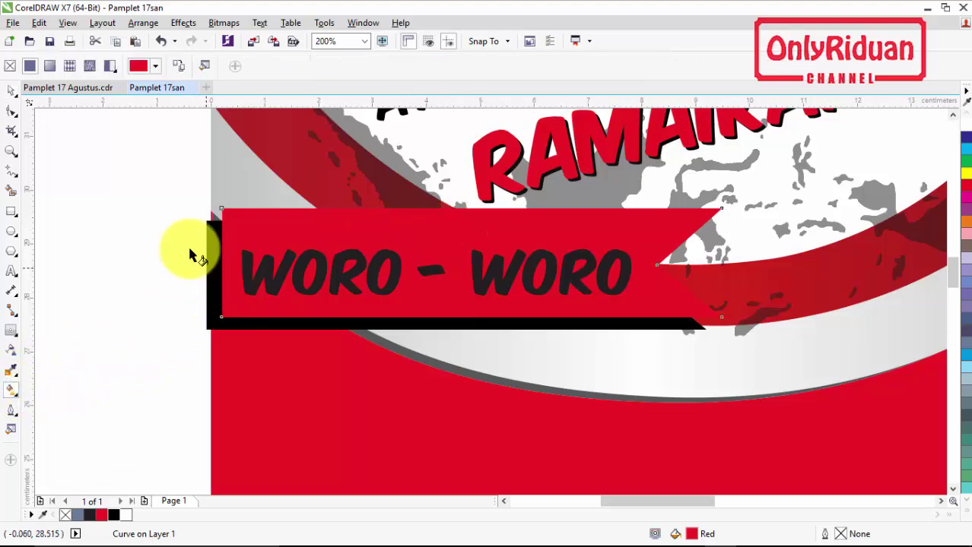
click(49, 67)
drag(222, 263, 432, 212)
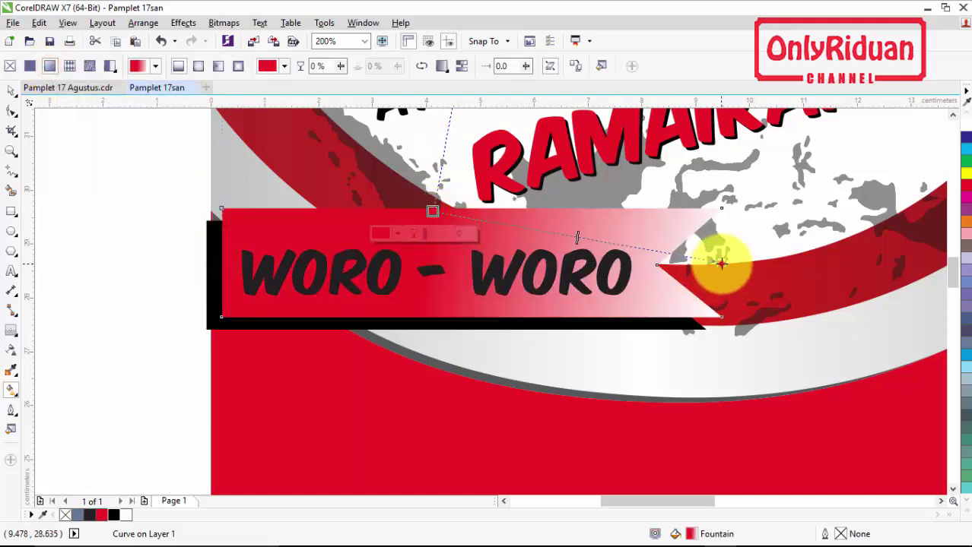
drag(721, 263, 437, 316)
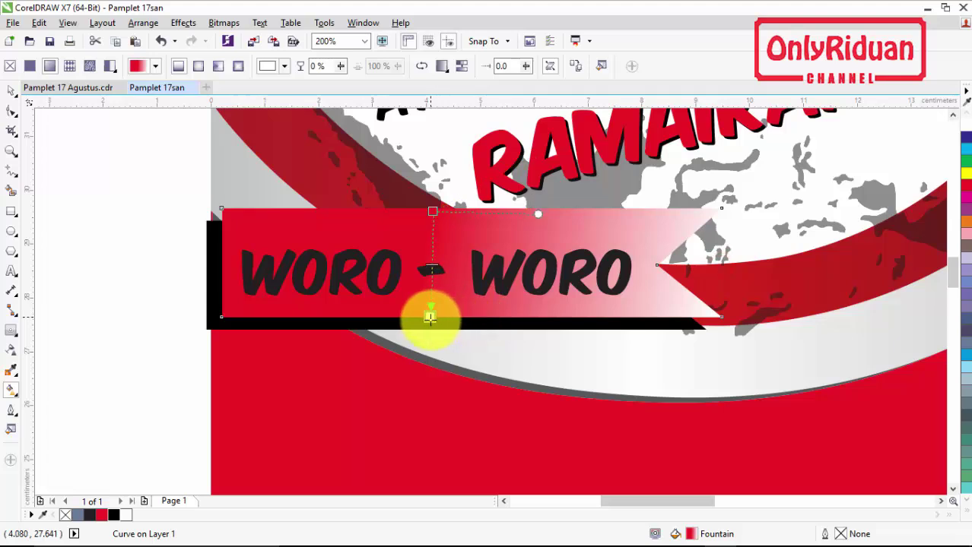
click(11, 90)
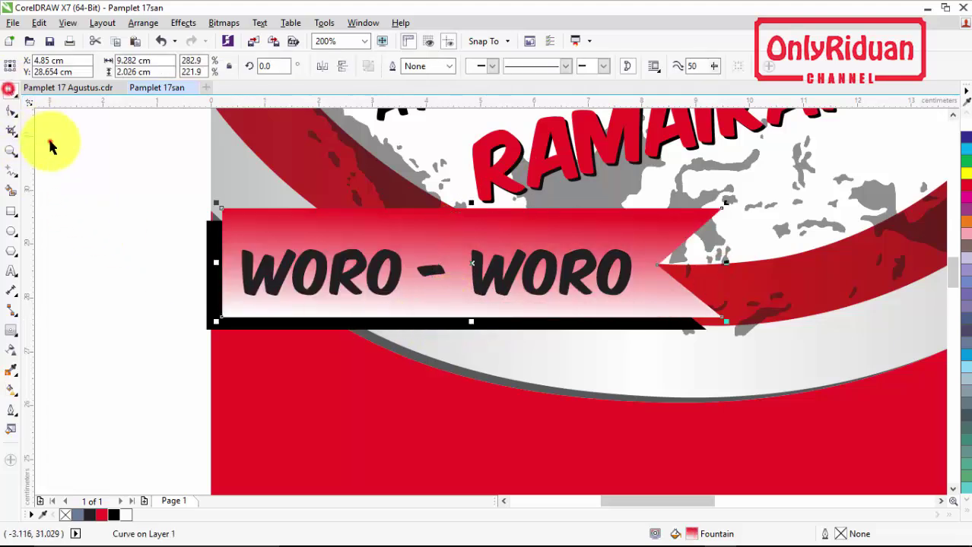
click(50, 146)
- Shift the heading, ribbon and black shadow together slightly right so the shadow's left end meets the page's left edge
click(388, 278)
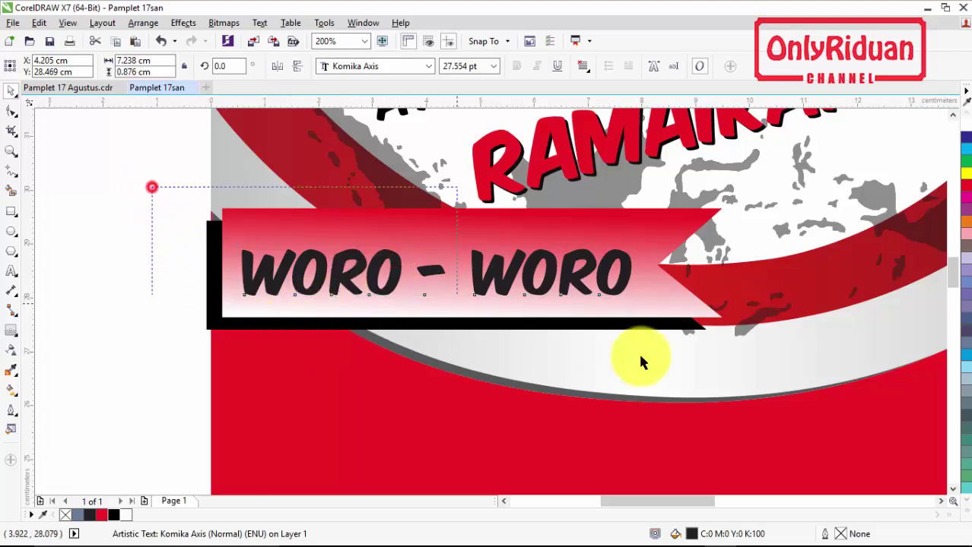
drag(757, 373, 774, 372)
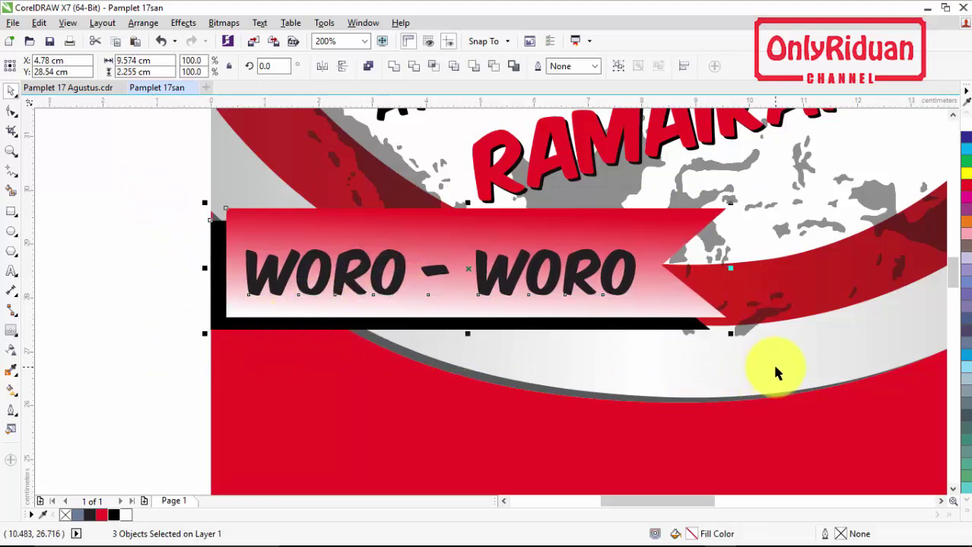
click(148, 192)
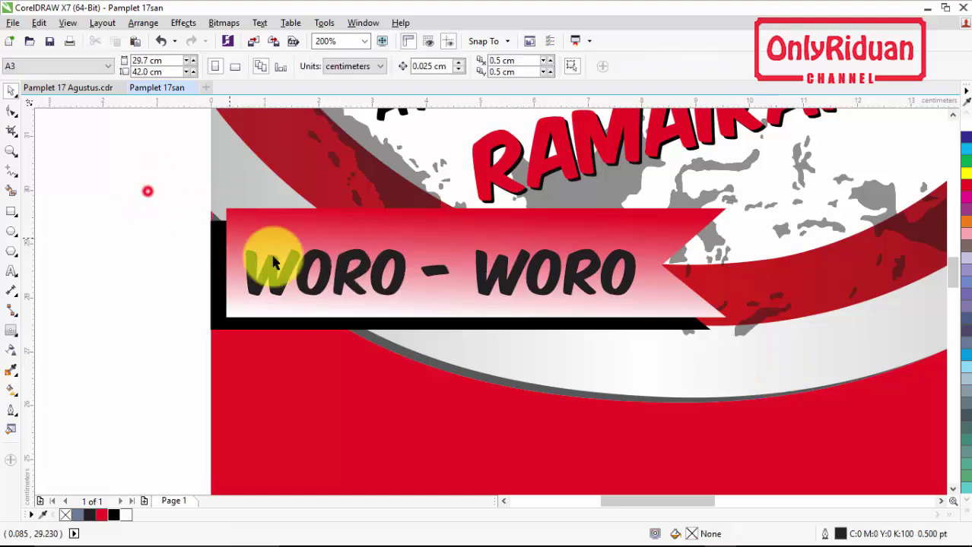
- Try a white fill on the WORO - WORO text
click(302, 281)
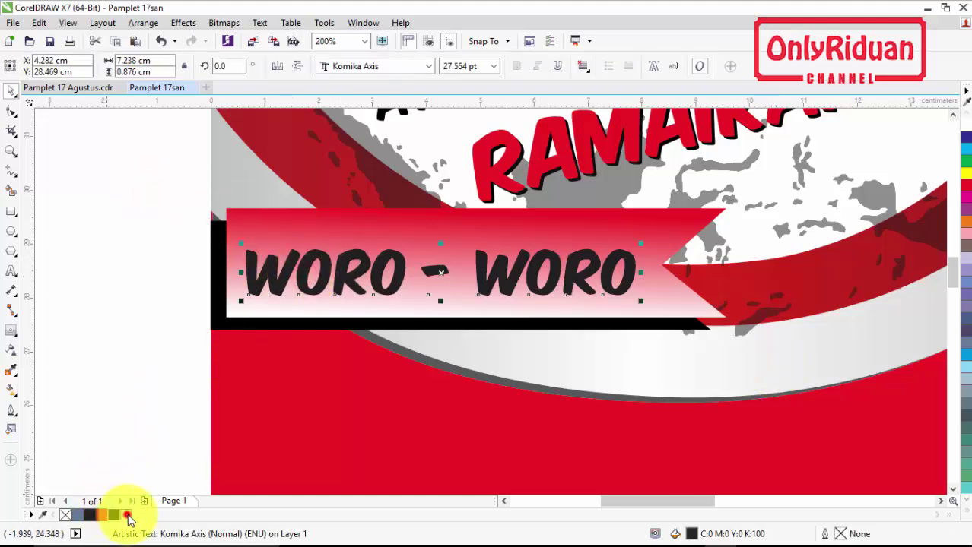
click(128, 516)
click(124, 315)
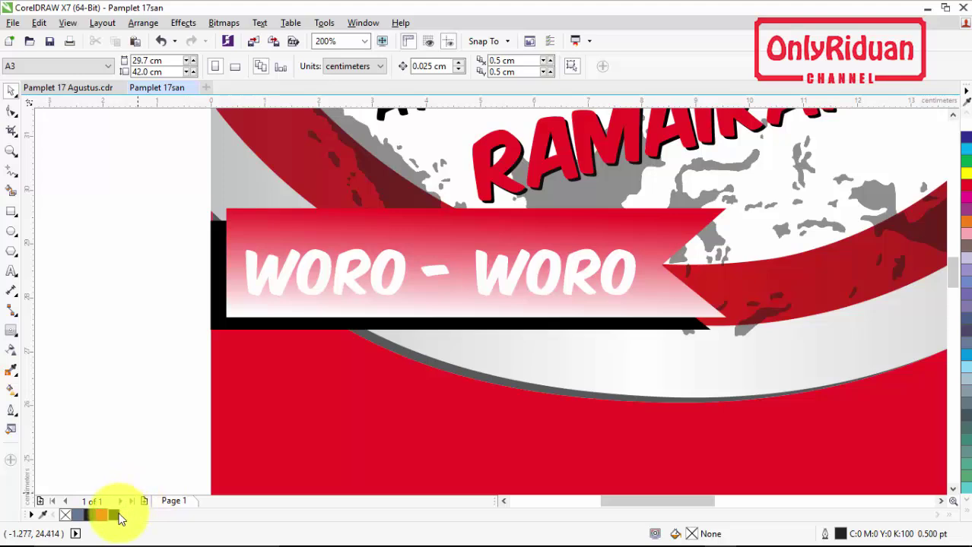
click(118, 517)
click(497, 361)
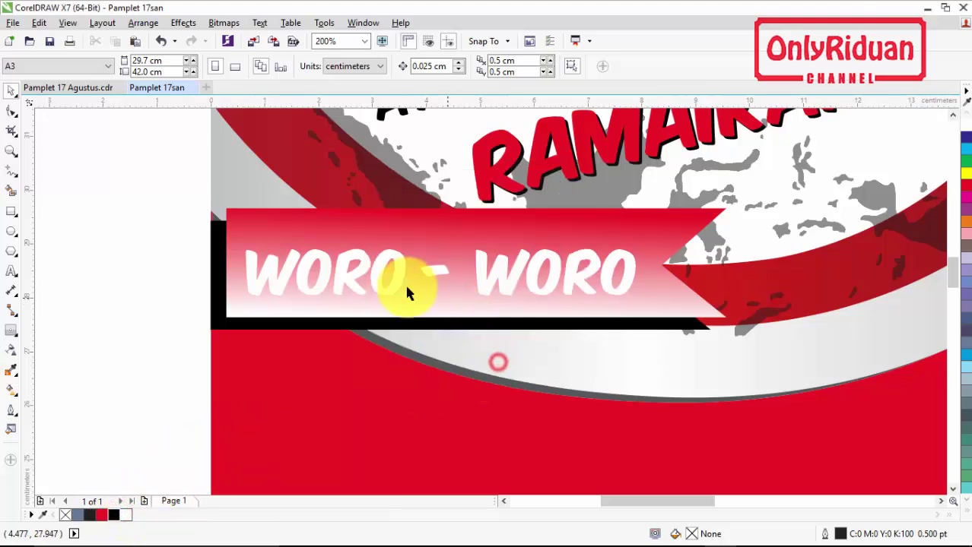
- Fill the WORO - WORO text with C100 M100 Y100 K100 black and shift it slightly up and right on the ribbon
click(404, 282)
click(115, 517)
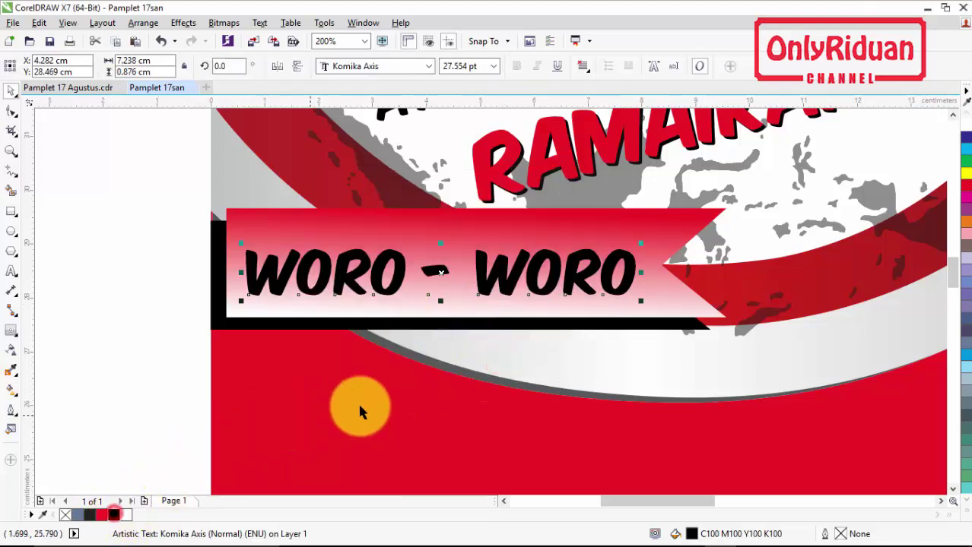
drag(536, 273, 540, 269)
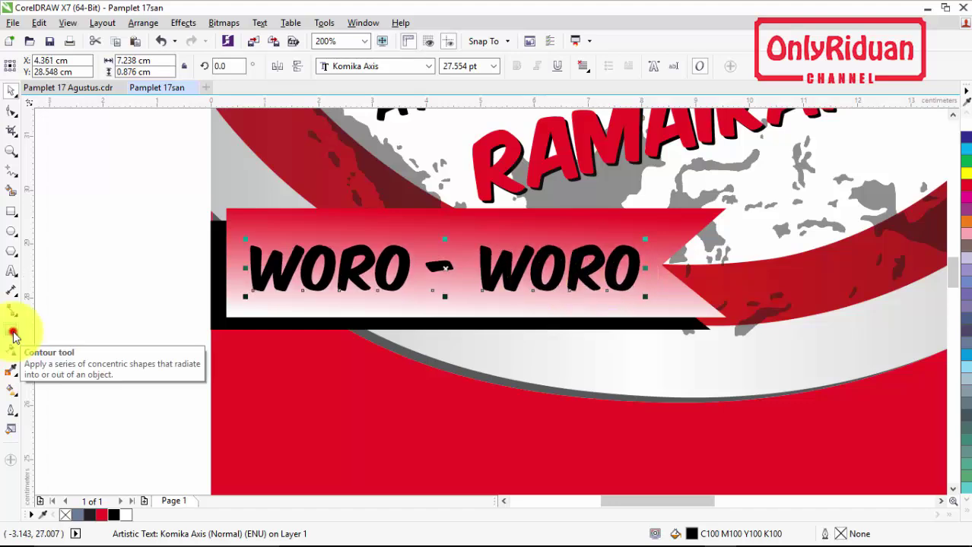
- Add a one-step white outside contour to the WORO - WORO text with an offset of about 0.084 cm
click(11, 329)
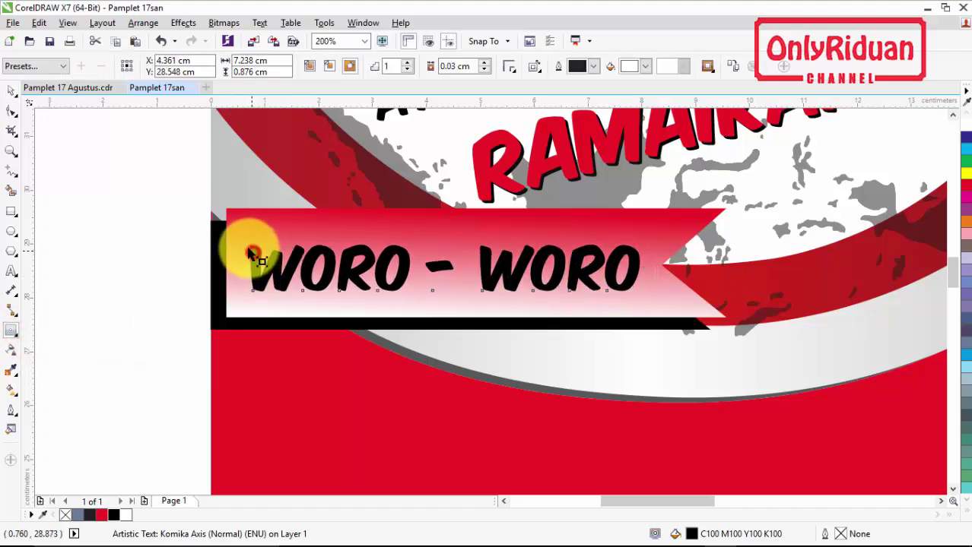
drag(251, 253, 245, 251)
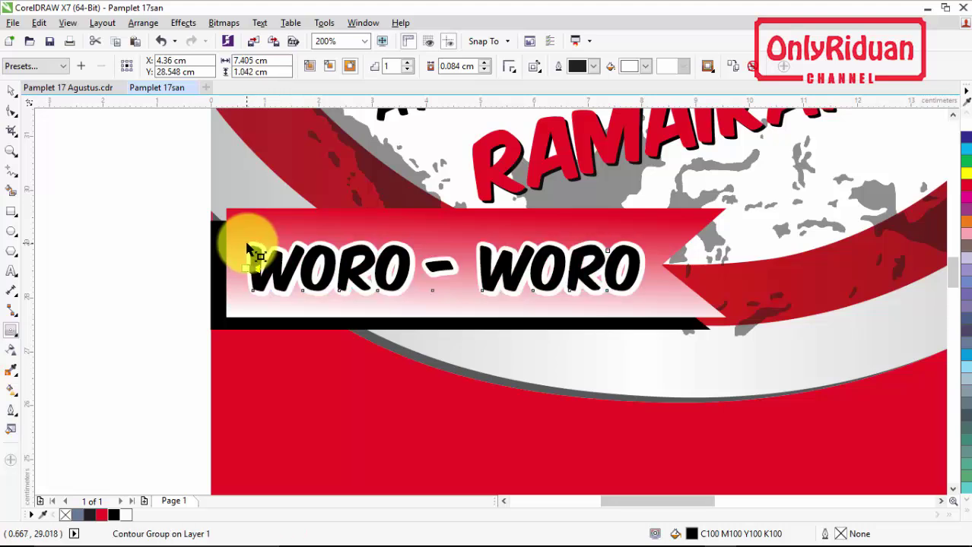
scroll(248, 254, down, 4)
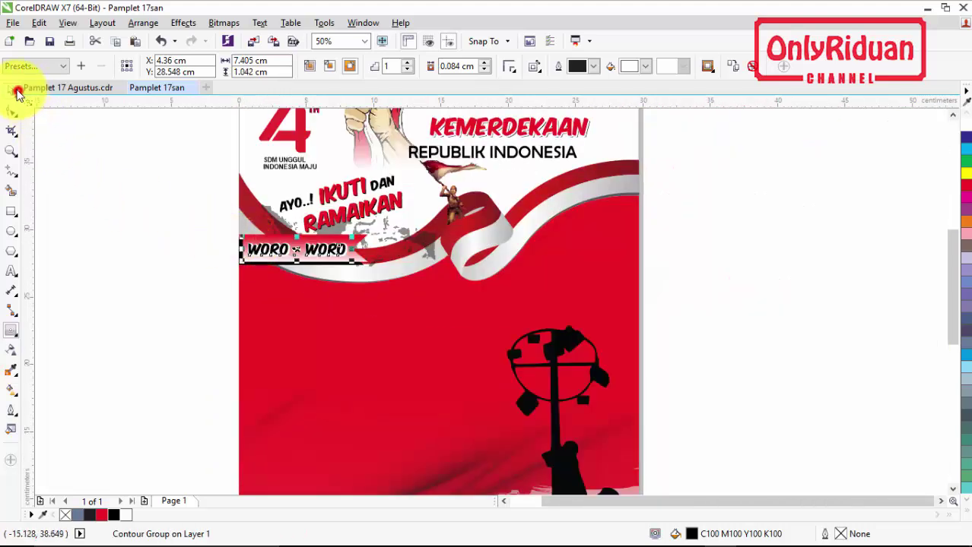
click(18, 91)
- Copy the paragraph from "Dalam rangka memeriahkan" to "berbagai macam kegiatan :" in the Materi pamplet Notepad file and paste it as artistic text below the banner
mouse_move(401, 531)
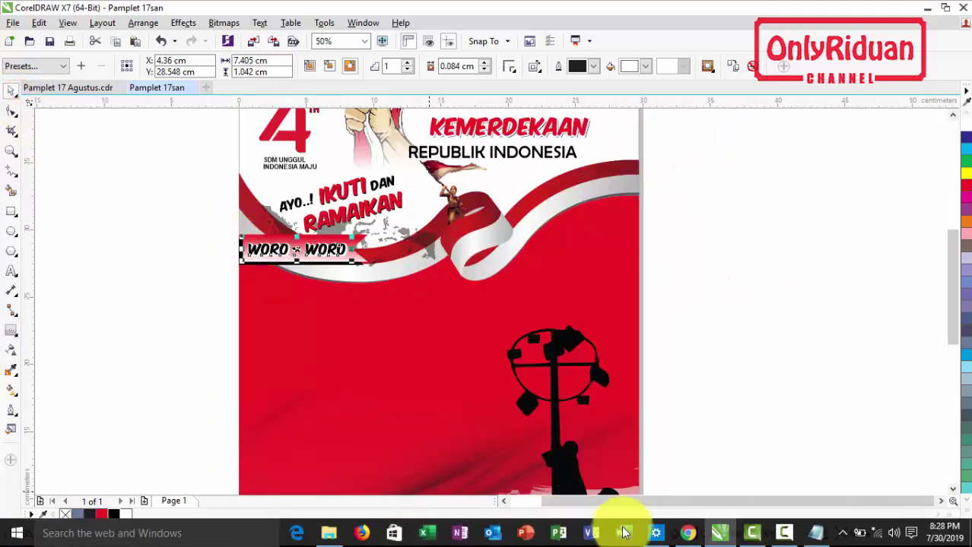
click(810, 532)
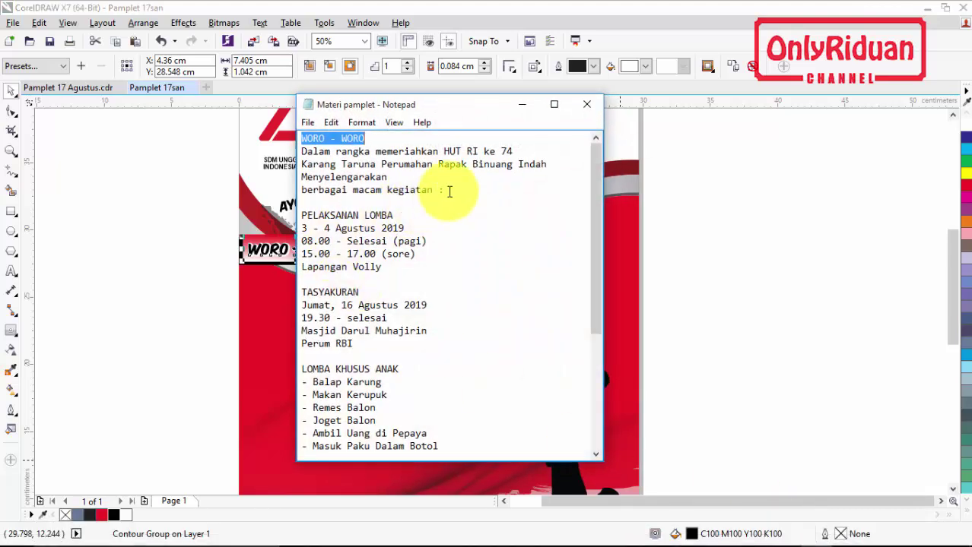
drag(450, 190, 303, 151)
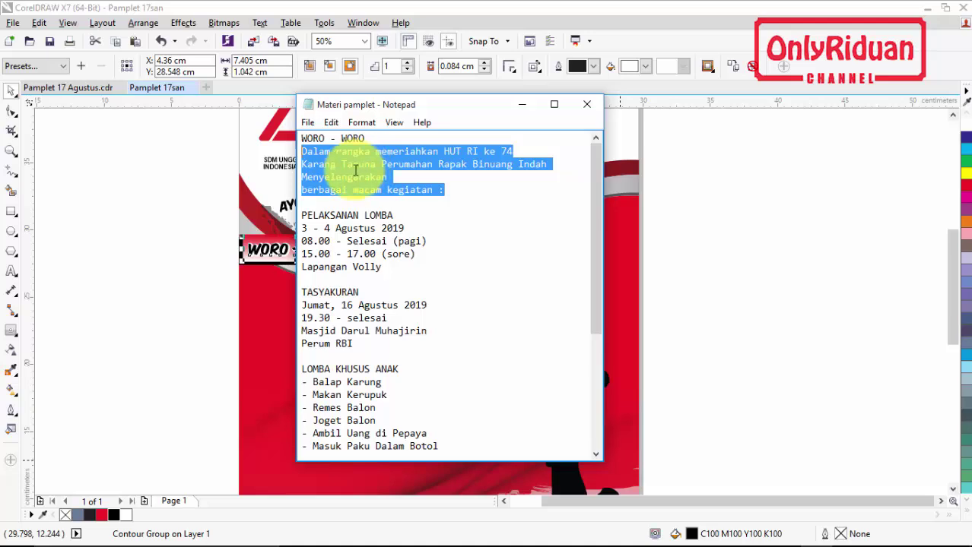
click(11, 270)
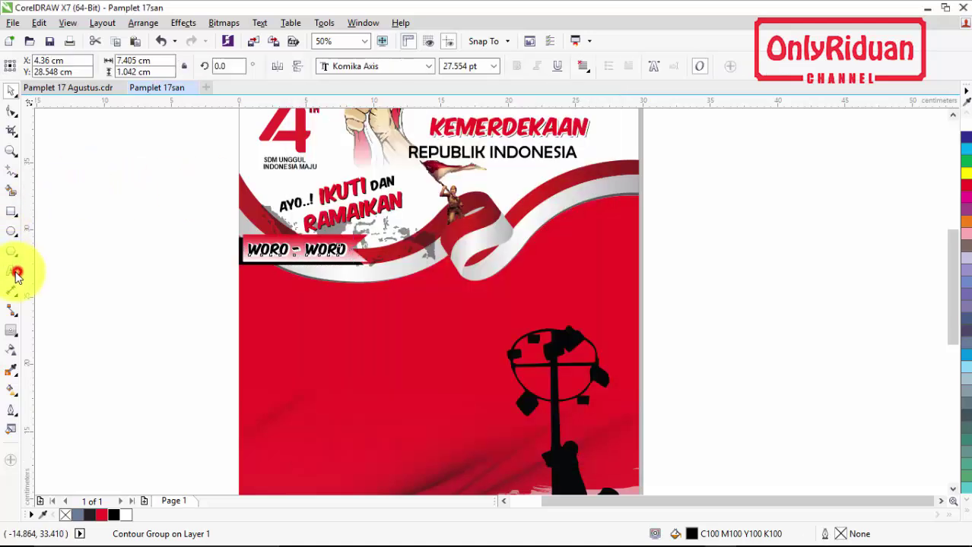
click(258, 307)
key(ctrl+v)
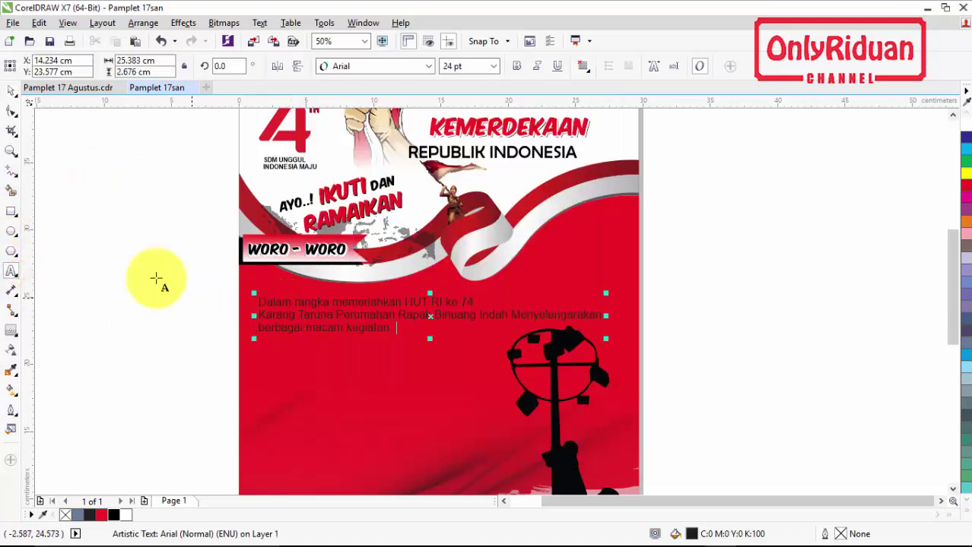
- Fill the "Dalam rangka memeriahkan" paragraph with yellow (Y100) and move it up and left, directly below the WORO - WORO banner
click(10, 91)
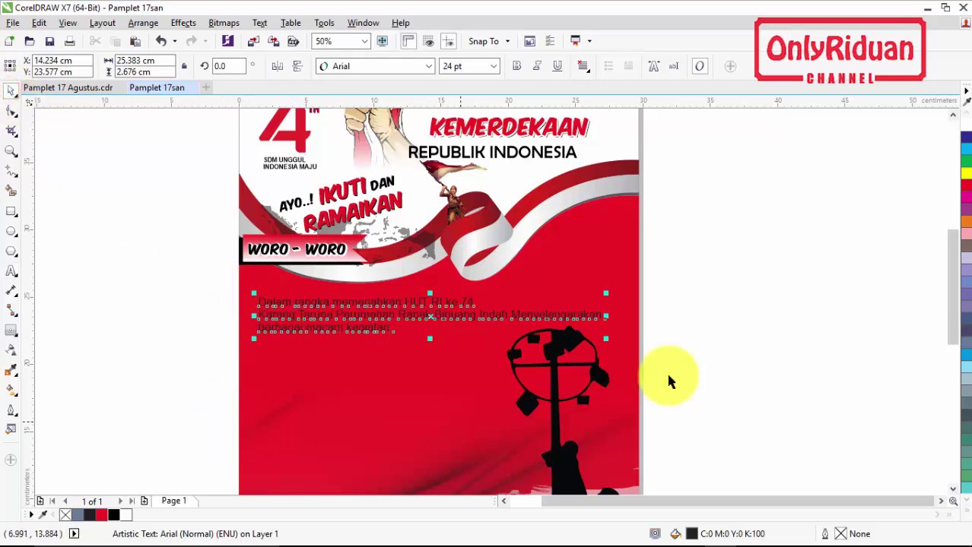
click(964, 178)
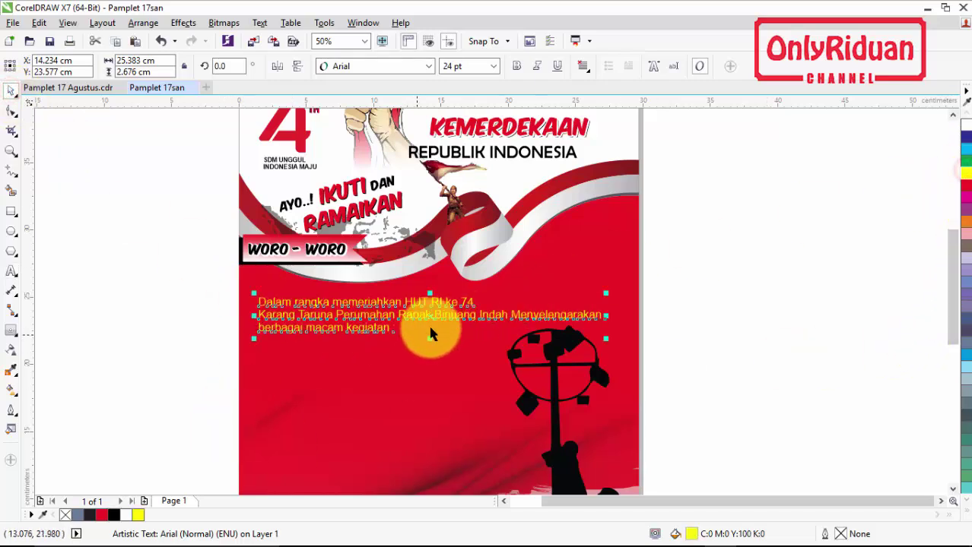
drag(434, 315, 419, 293)
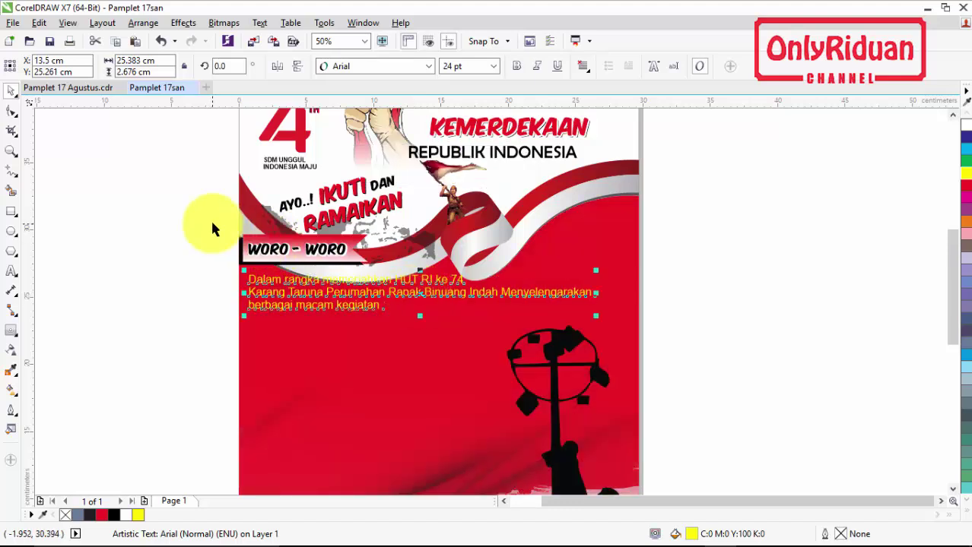
- Shift the WORO - WORO banner and the yellow paragraph together down by about 0.76 cm
drag(213, 224, 628, 330)
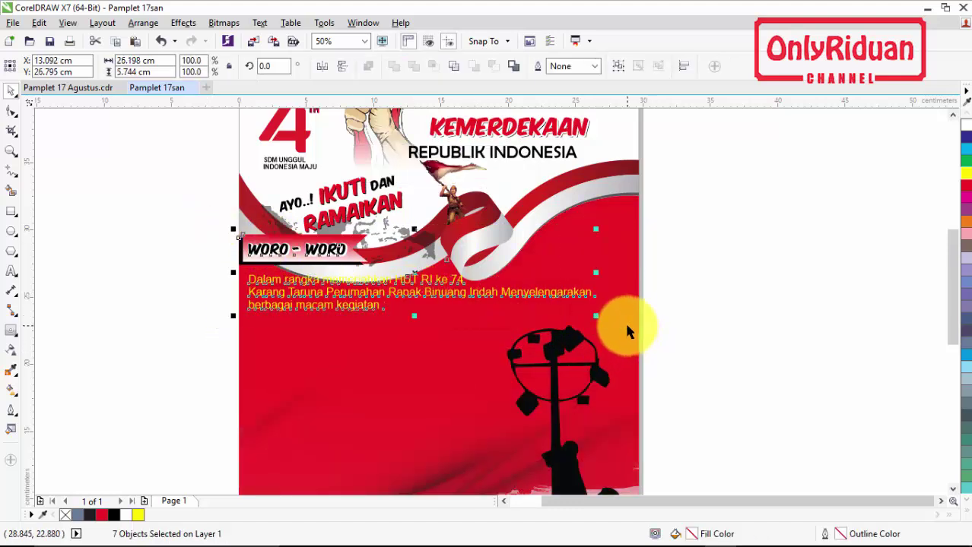
key(Down)
key(Down)
key(Down)
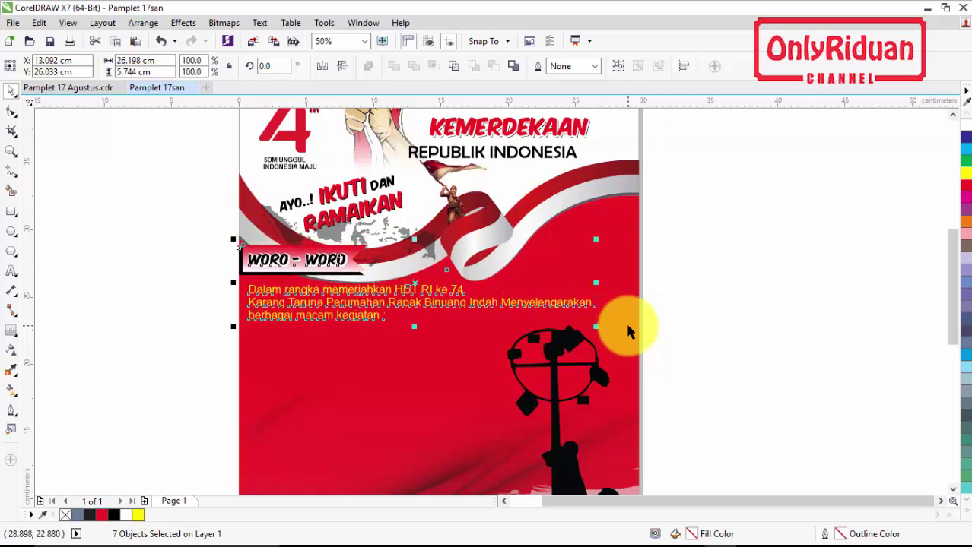
- Make the yellow announcement paragraph below the banner bold
click(143, 264)
click(299, 299)
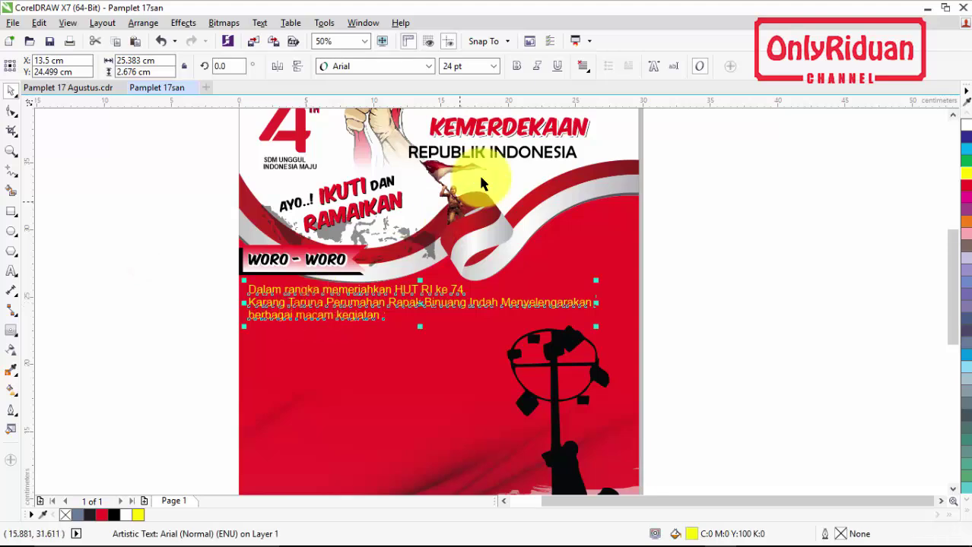
click(705, 288)
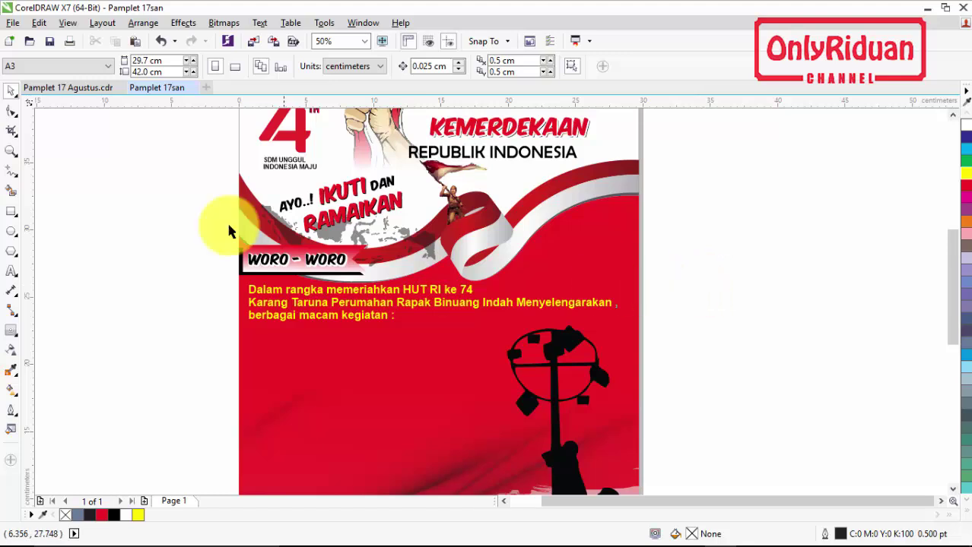
- Inspect the grey brush-stroke backing of the PELAKSANAN LOMBA block in Pamplet 17 Agustus.cdr, undo its trial move, and return to Pamplet 17san
click(78, 87)
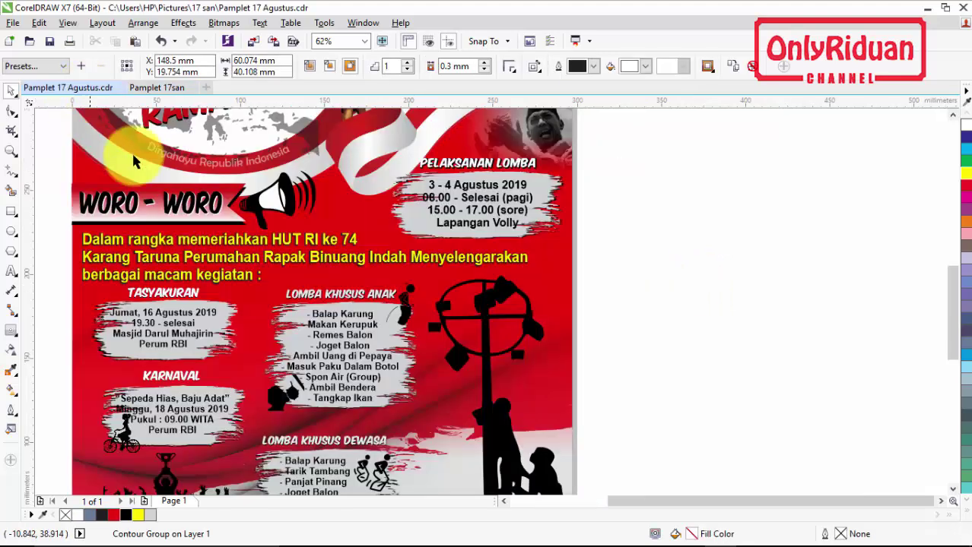
click(542, 221)
drag(539, 216, 716, 254)
key(ctrl+z)
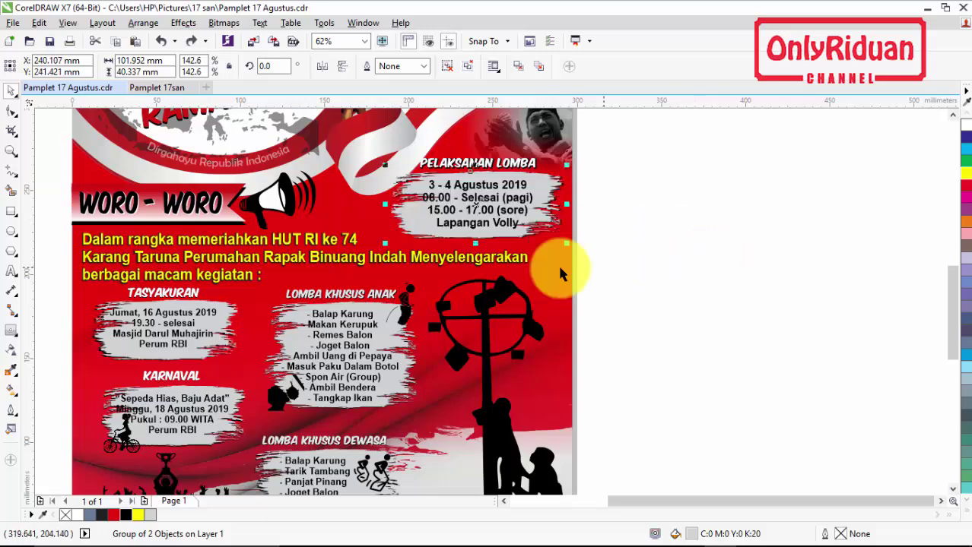
click(169, 89)
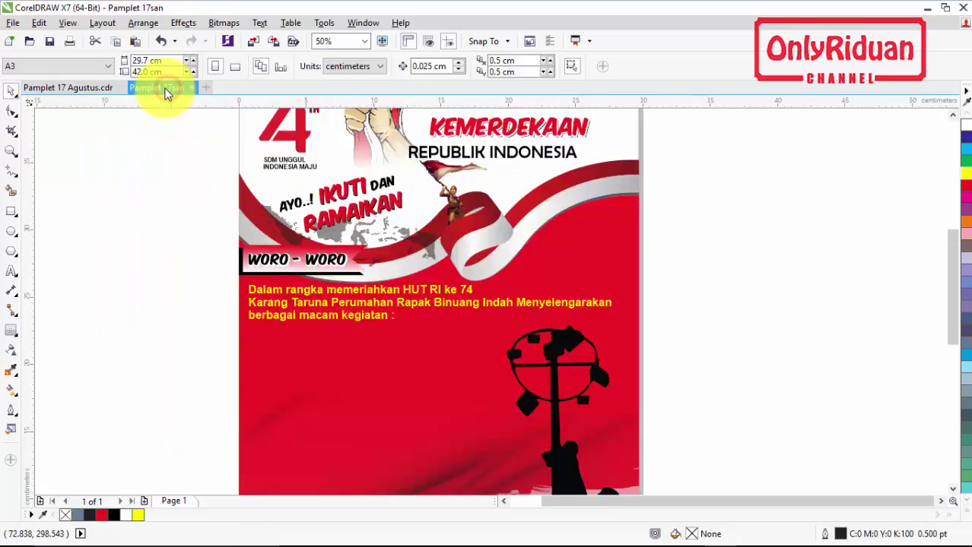
- Import the brush-strokes image from the Materi Pamplet folder and place it beside the page at about 25.1 by 18.6 cm
click(13, 23)
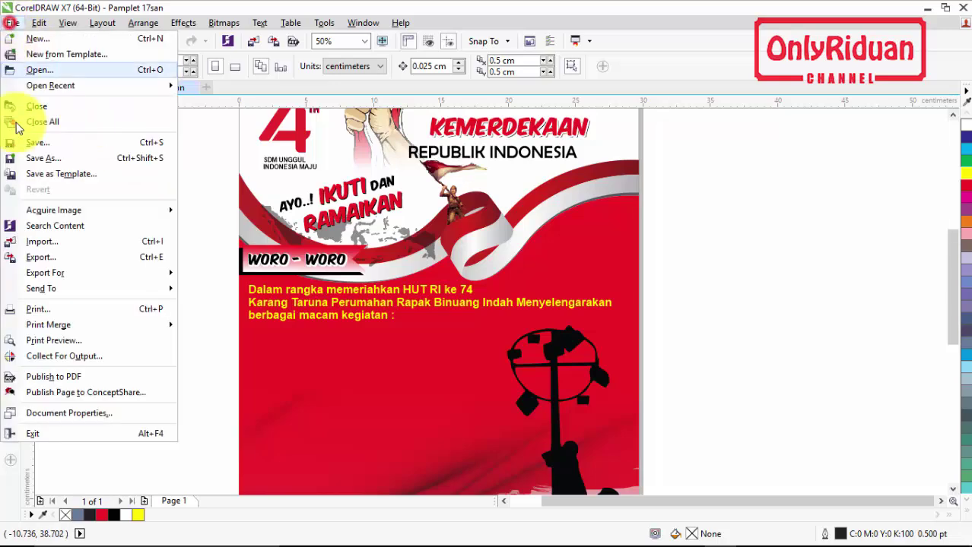
click(42, 242)
drag(644, 214, 648, 225)
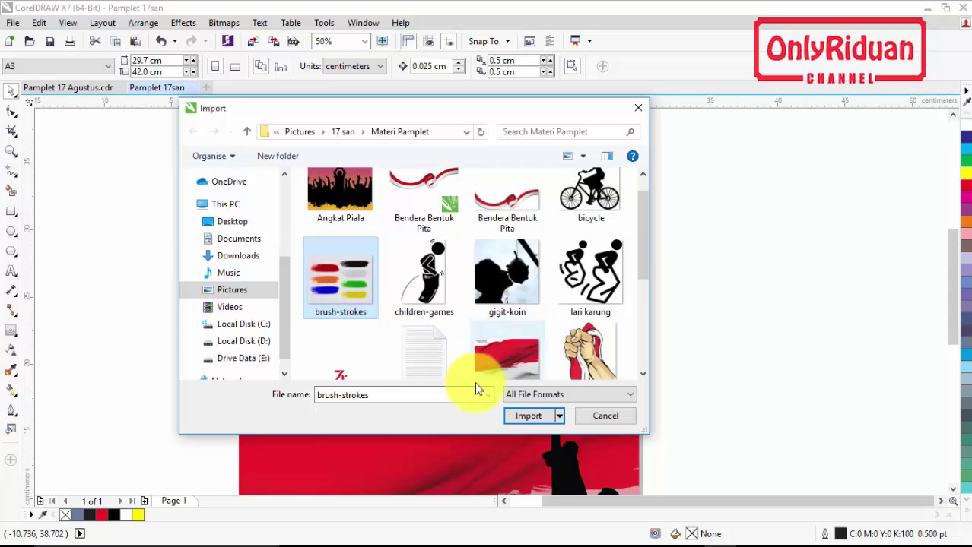
click(519, 418)
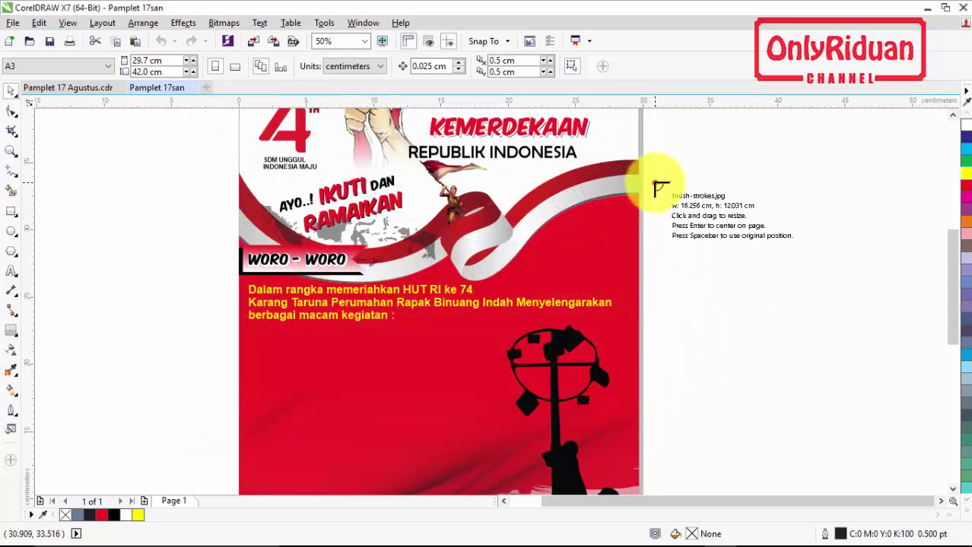
drag(656, 183, 901, 438)
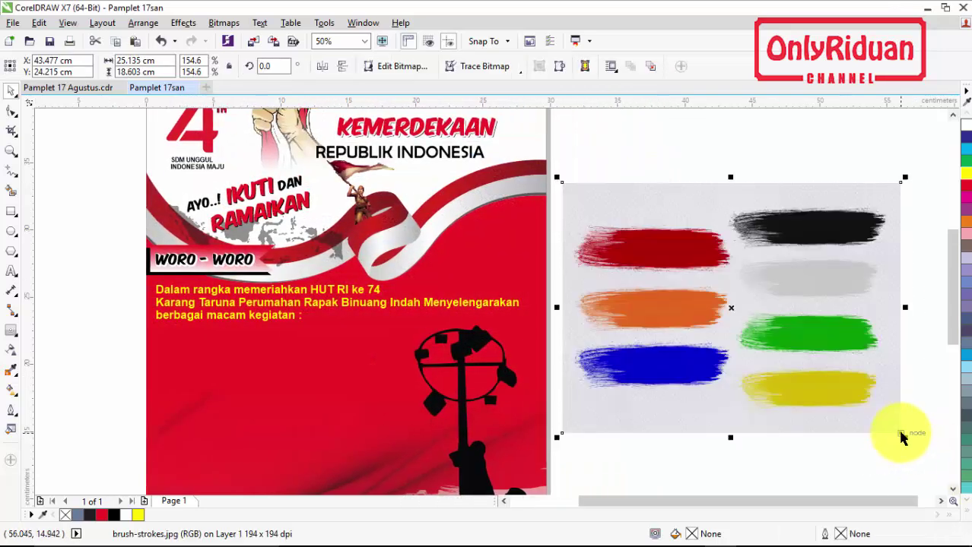
- Convert the brush-strokes image to vectors with Quick Trace, reducing the bitmap size
click(695, 314)
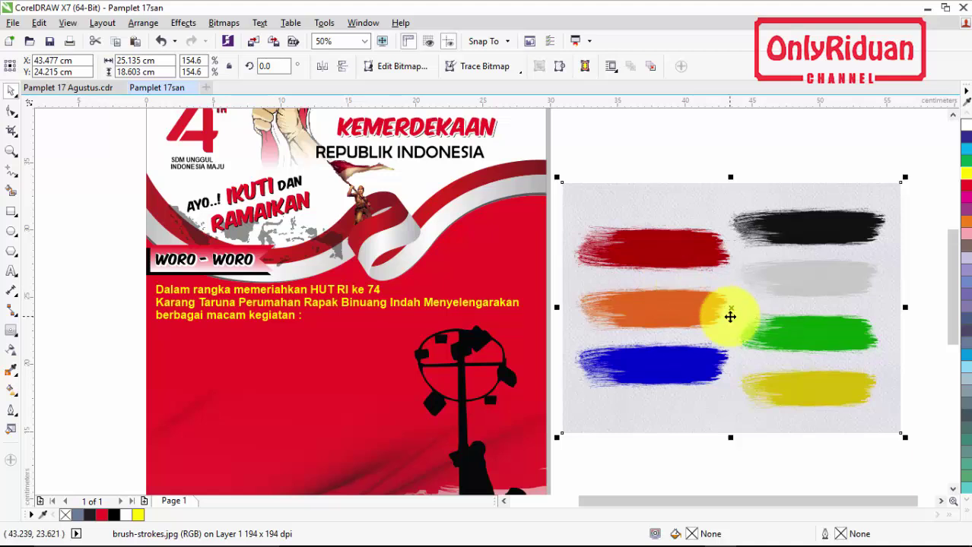
click(491, 70)
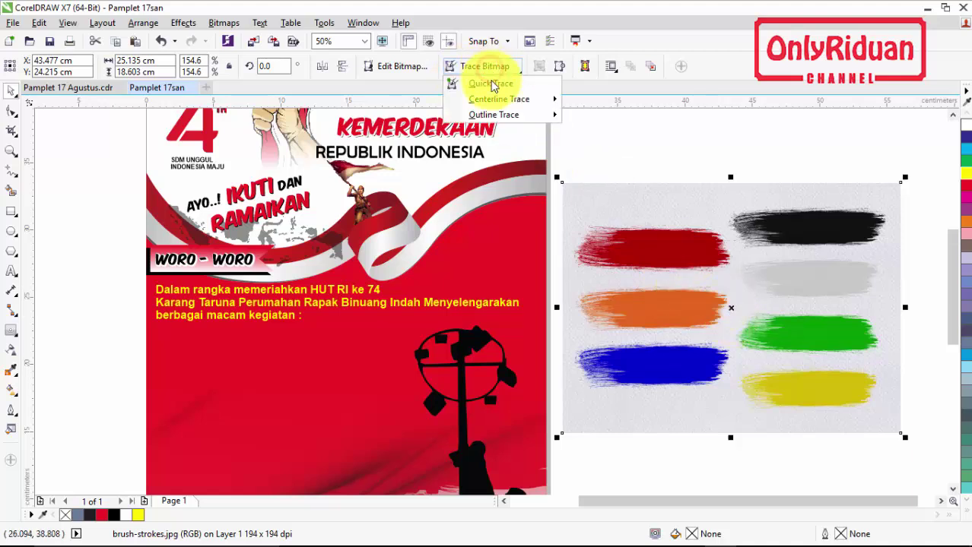
click(492, 86)
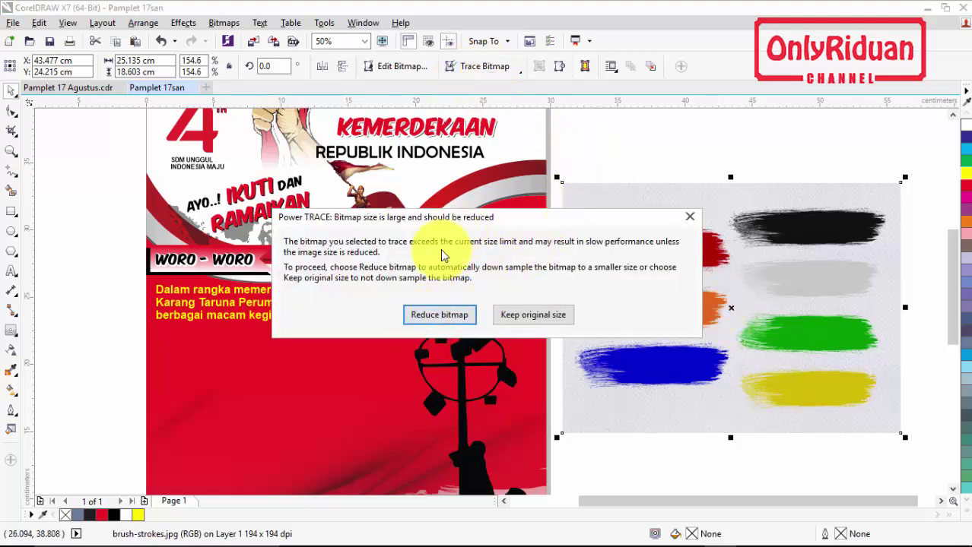
click(437, 316)
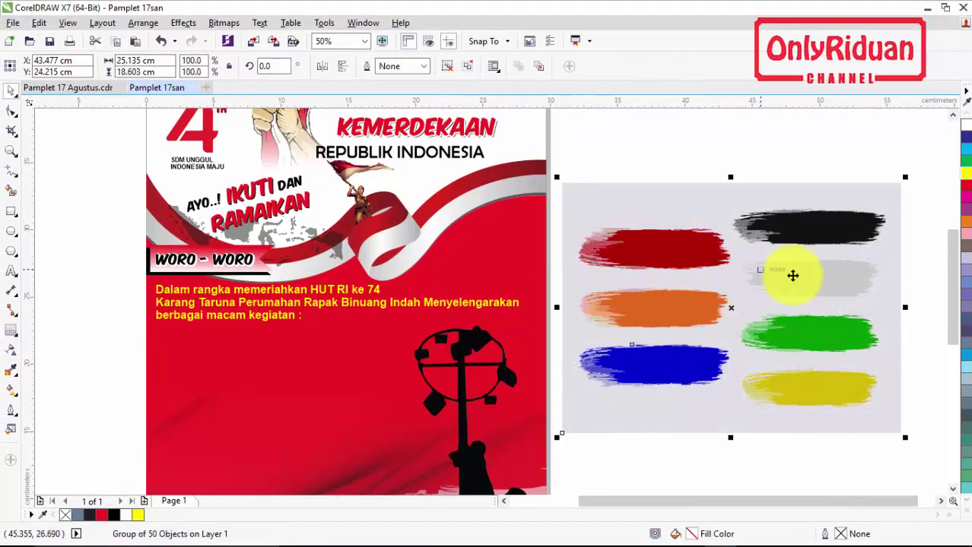
- Move the traced brush-stroke group off the original bitmap, delete the bitmap, and place the group back beside the page
scroll(949, 266, down, 2)
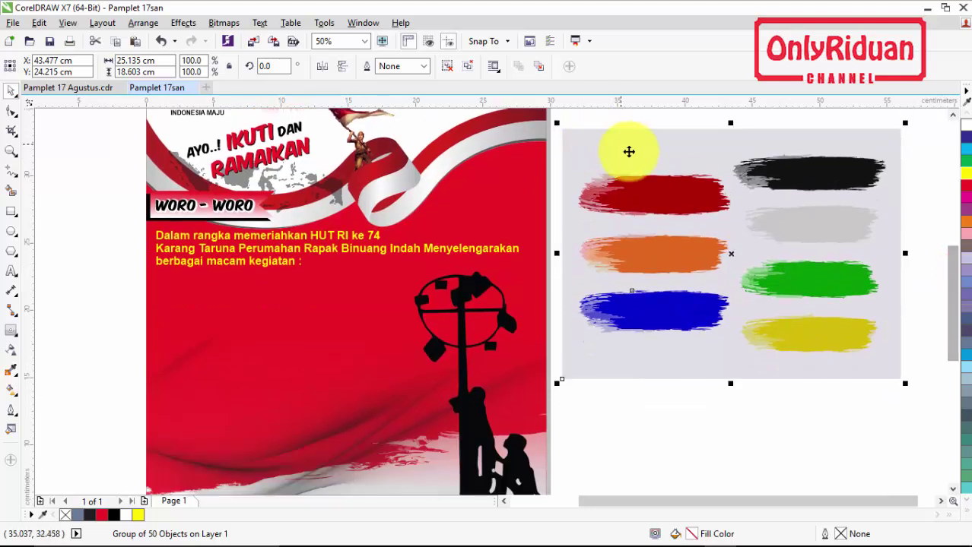
click(628, 152)
mouse_move(631, 191)
mouse_down()
mouse_move(657, 279)
mouse_move(658, 320)
mouse_up()
click(655, 181)
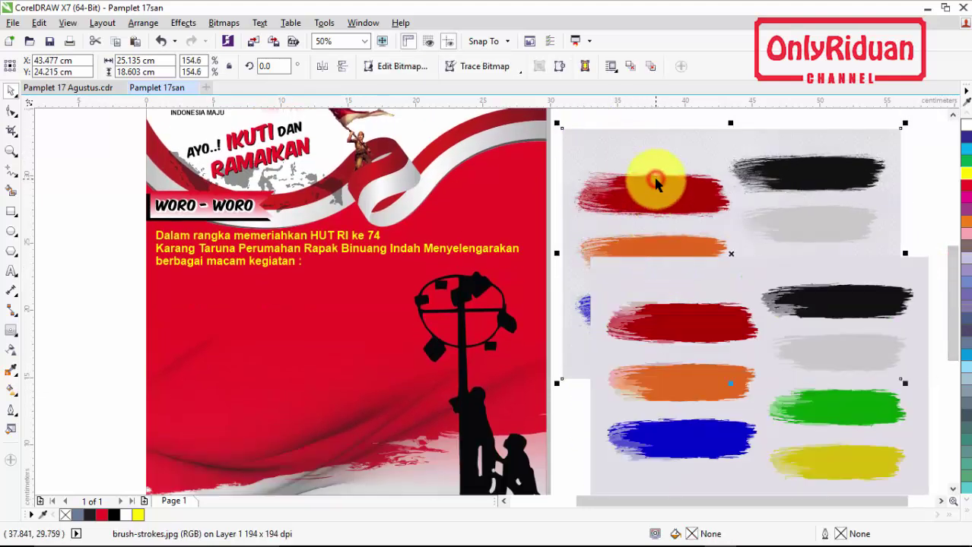
key(Delete)
drag(642, 161, 671, 170)
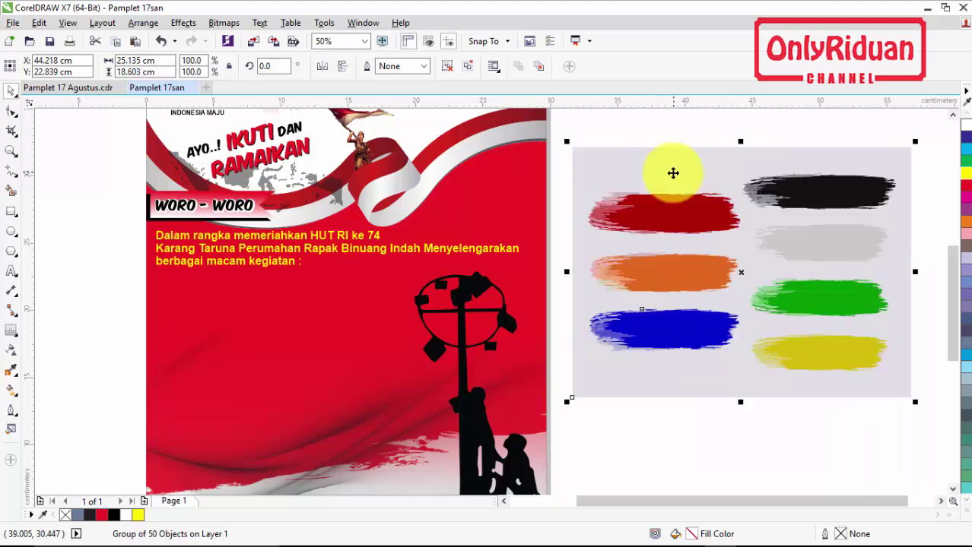
- Ungroup the traced brush strokes and delete their light background shape
click(448, 67)
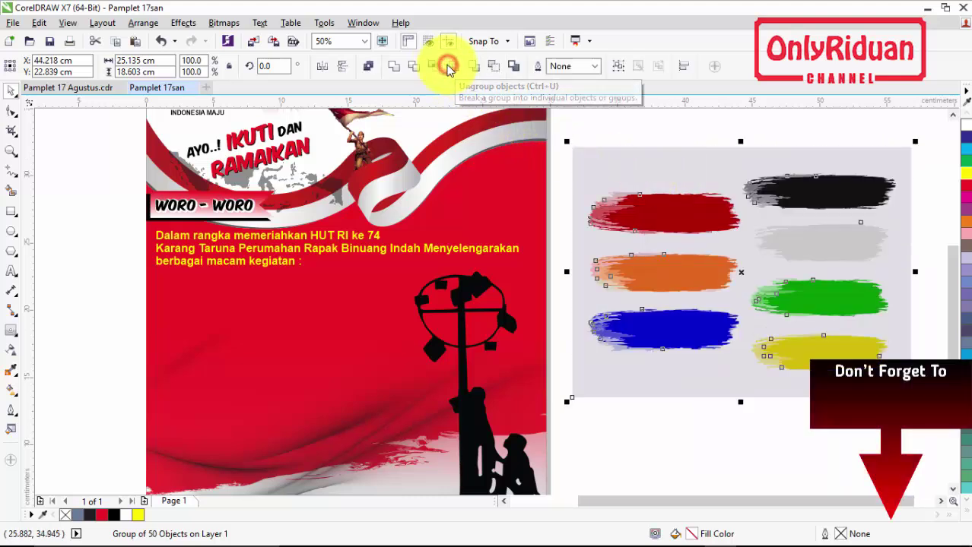
click(740, 432)
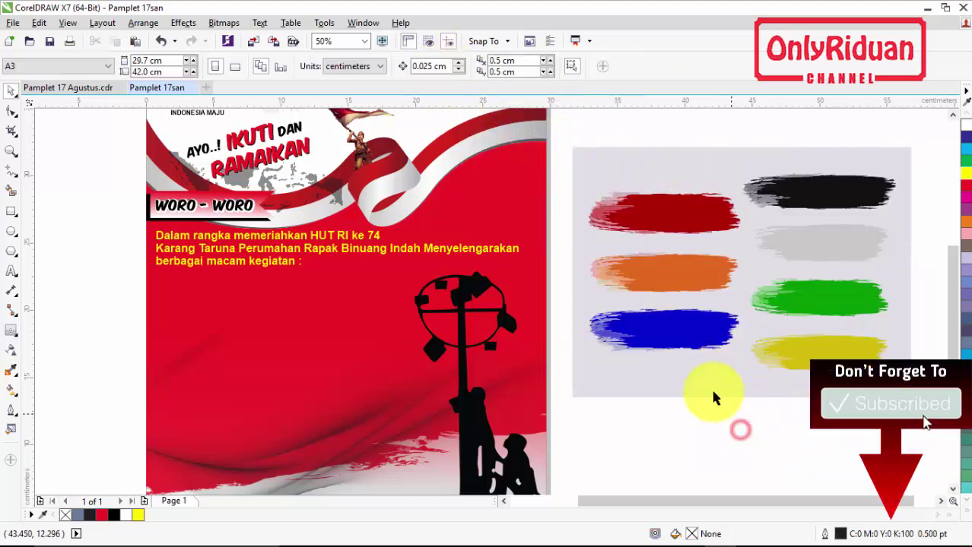
click(641, 189)
key(Delete)
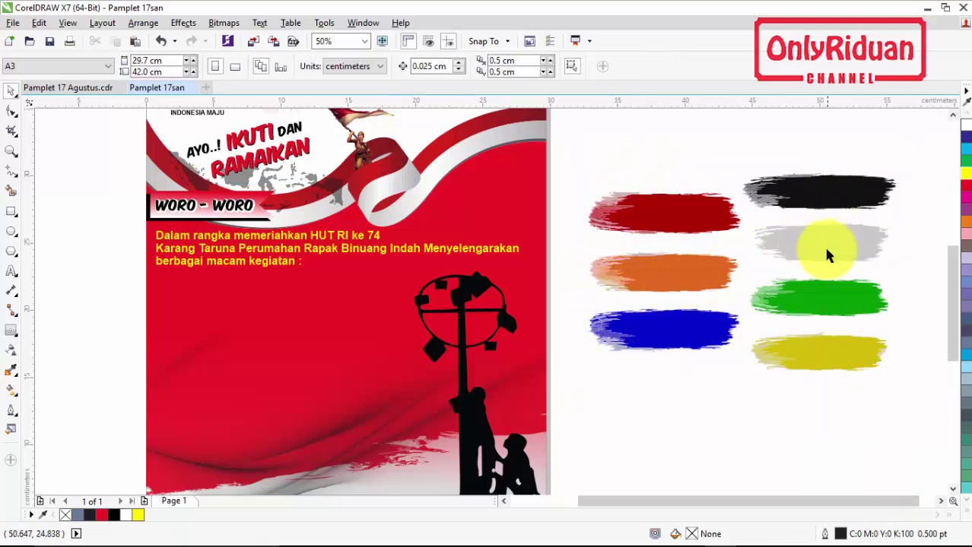
- Move the light grey brush stroke onto the pamphlet and delete all the other coloured strokes beside the page
mouse_move(827, 251)
mouse_down()
mouse_move(275, 340)
mouse_move(310, 350)
mouse_up()
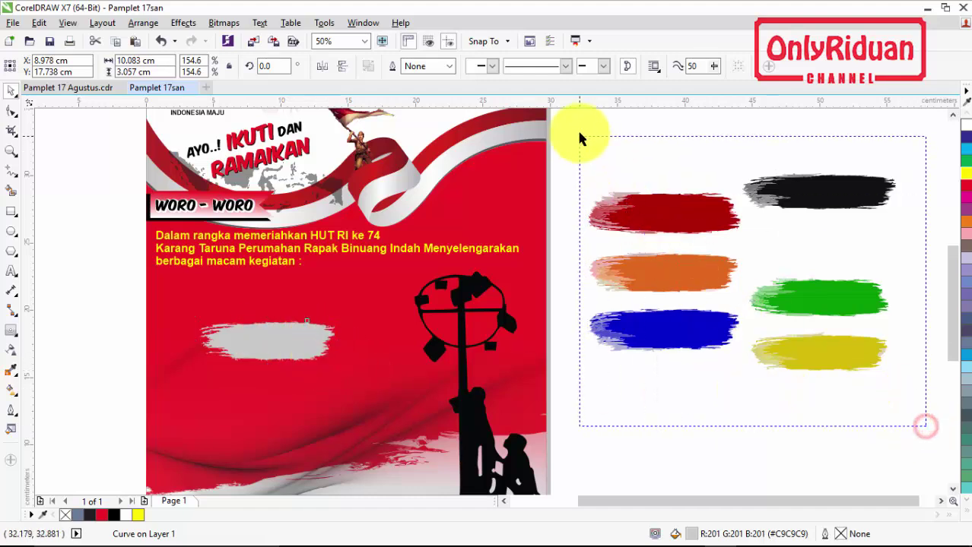
drag(579, 138, 575, 135)
key(Delete)
click(288, 346)
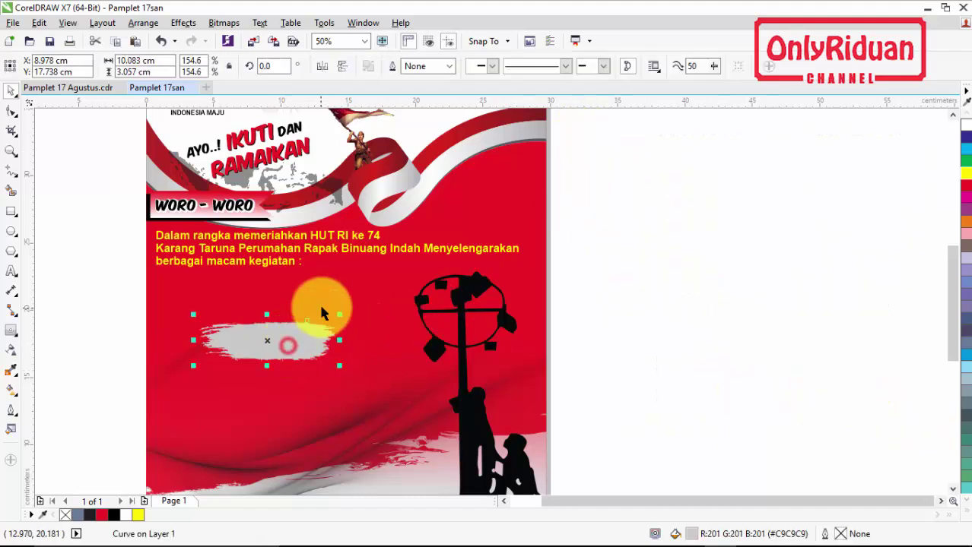
- Scale the grey brush stroke to about 8.24 by 2.5 cm below the ribbon near the page's right edge and overlap it with a copy
drag(288, 343, 552, 196)
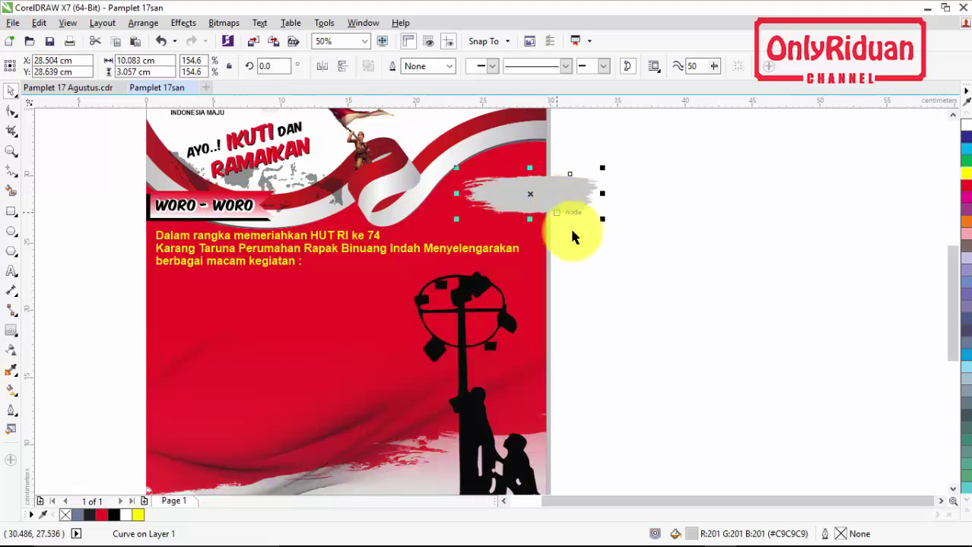
drag(605, 222, 570, 229)
mouse_move(548, 199)
mouse_down()
mouse_move(477, 182)
mouse_move(476, 209)
mouse_up()
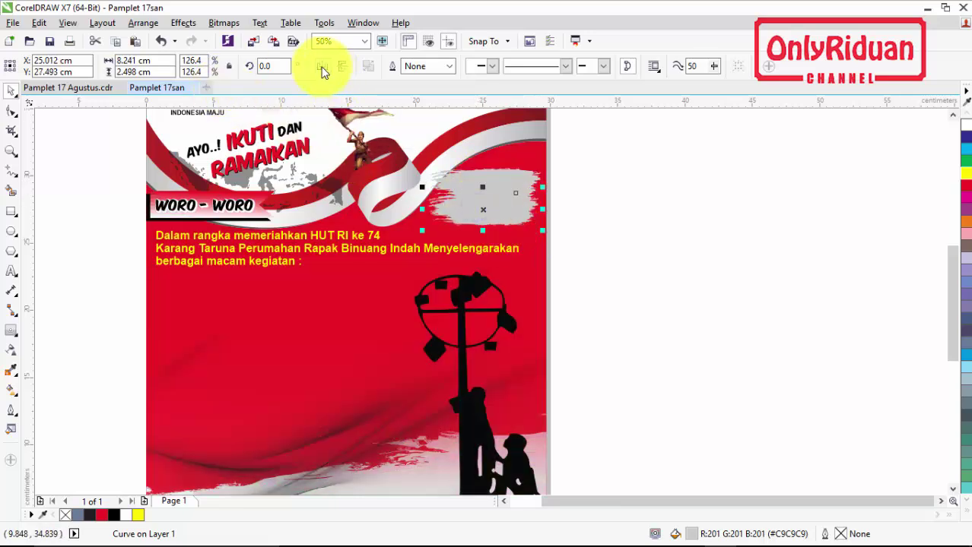
click(612, 245)
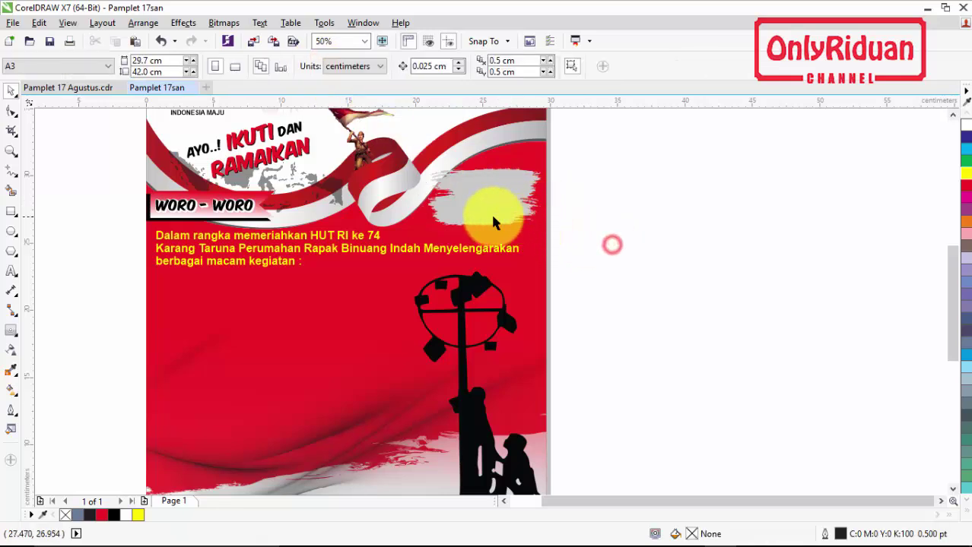
- Enlarge the two overlapping grey brush strokes together slightly toward the lower left
drag(583, 247, 413, 157)
drag(422, 232, 411, 238)
click(605, 208)
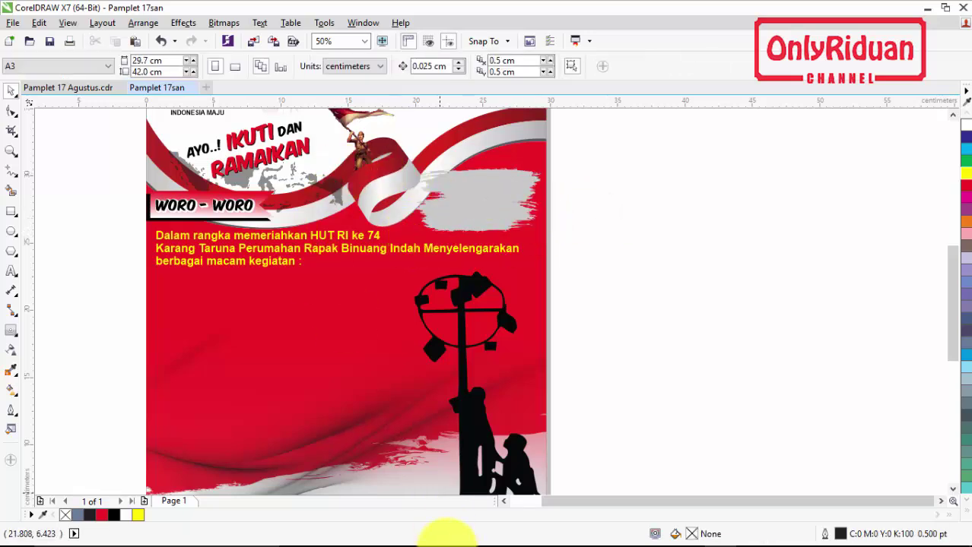
- Copy the block from PELAKSANAN LOMBA to Lapangan Volly in the Materi pamplet Notepad file and paste it as artistic text beside the page
click(815, 532)
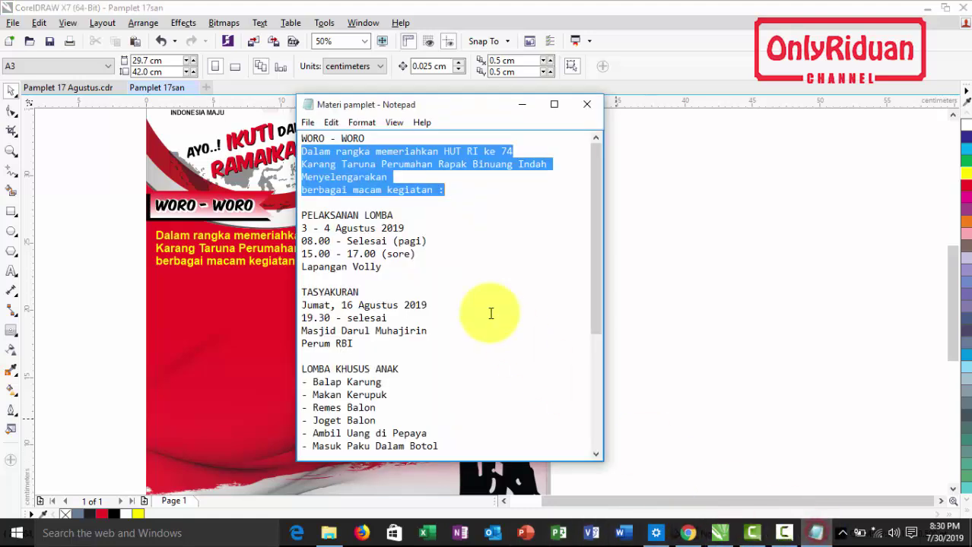
drag(388, 270, 292, 214)
key(ctrl+c)
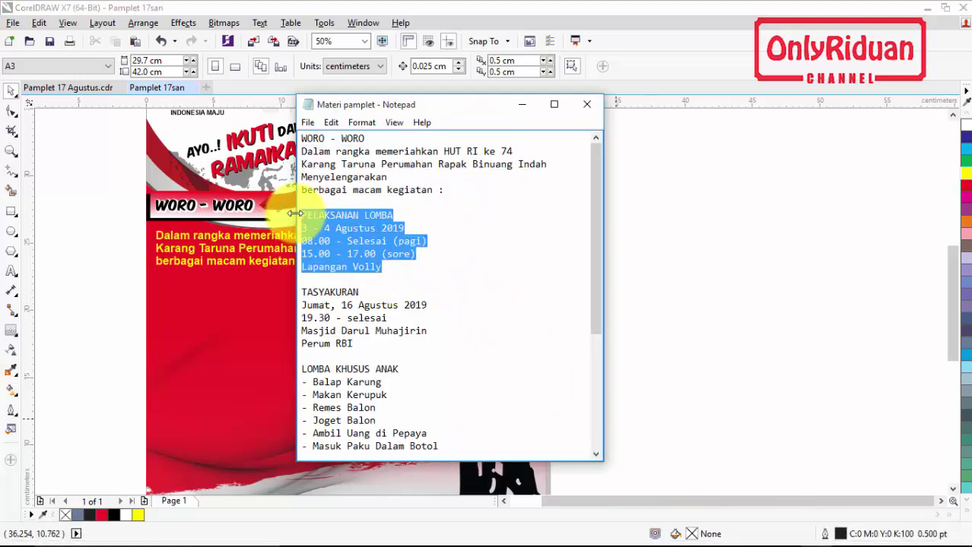
click(521, 105)
click(11, 271)
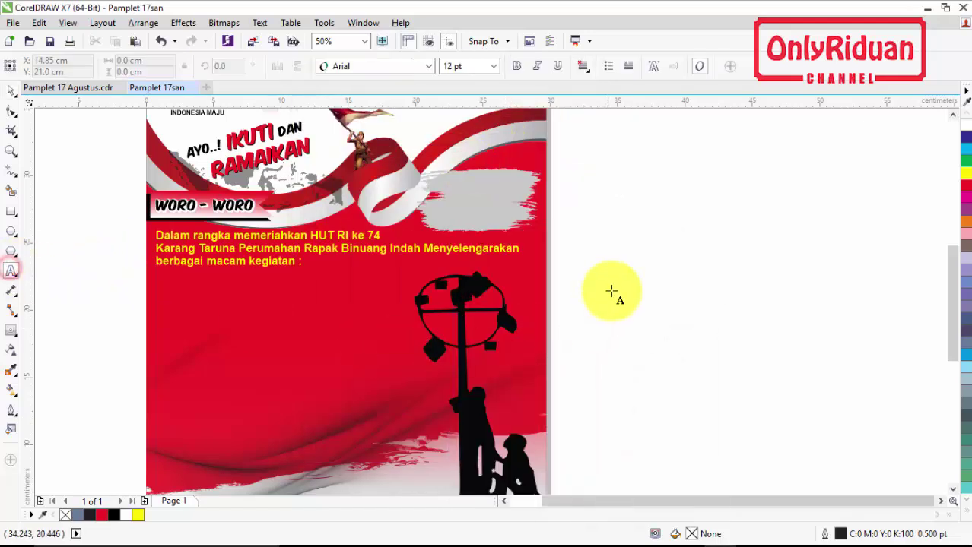
click(614, 276)
key(ctrl+v)
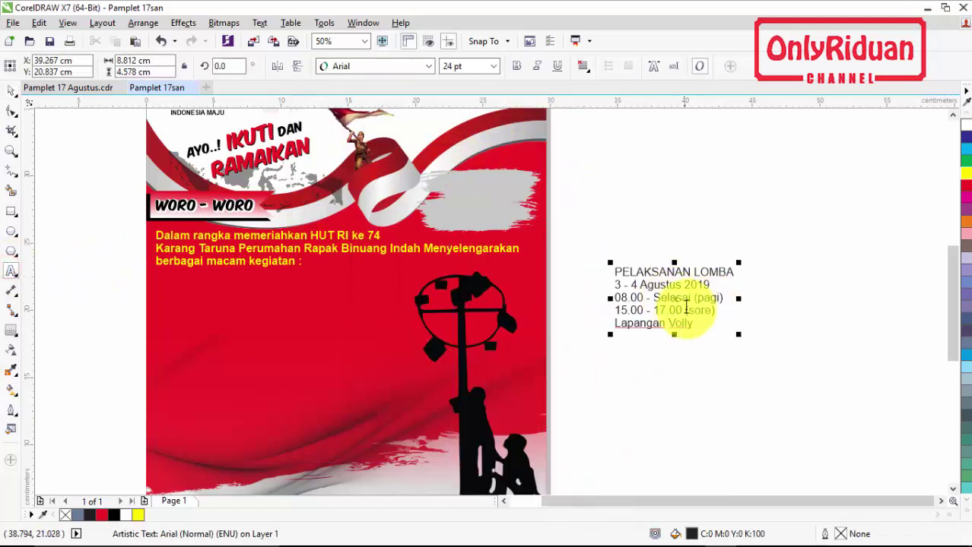
- Split the PELAKSANAN LOMBA line off the pasted block as its own text above it and set it in Komika Axis
drag(703, 271, 605, 271)
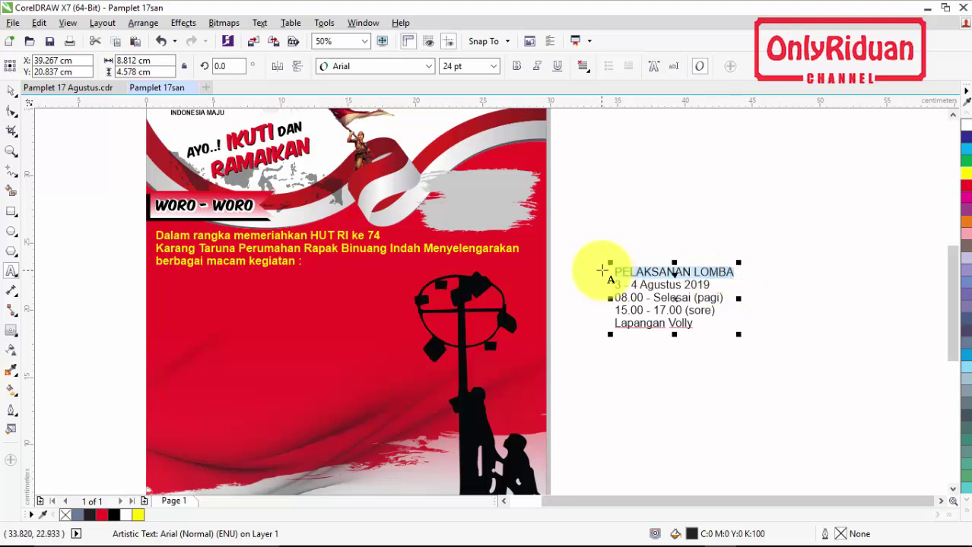
key(ctrl+x)
click(618, 201)
key(ctrl+v)
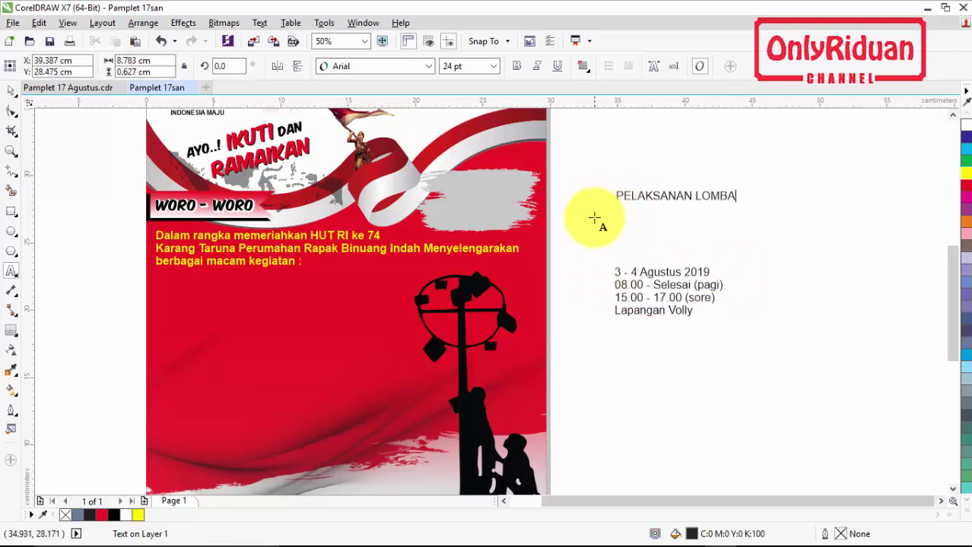
click(10, 89)
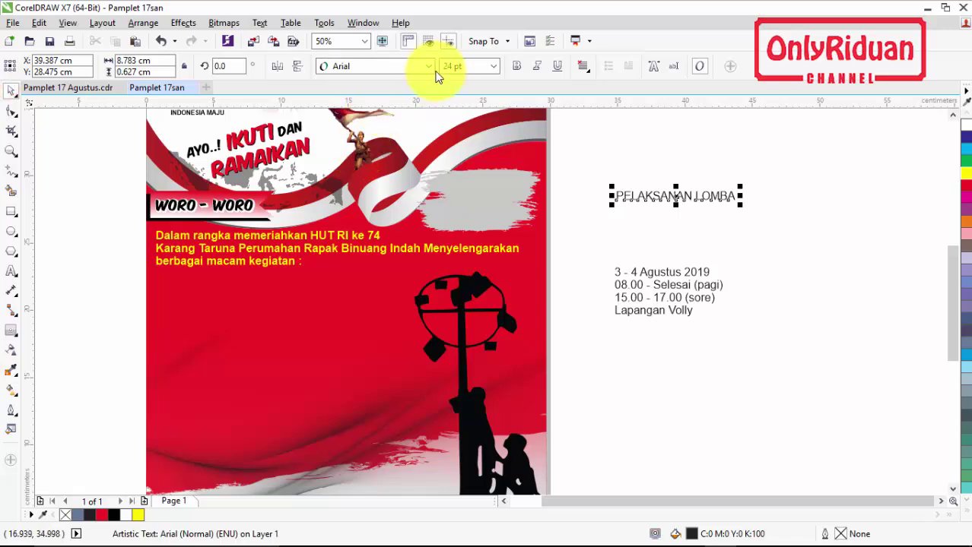
click(429, 67)
click(385, 102)
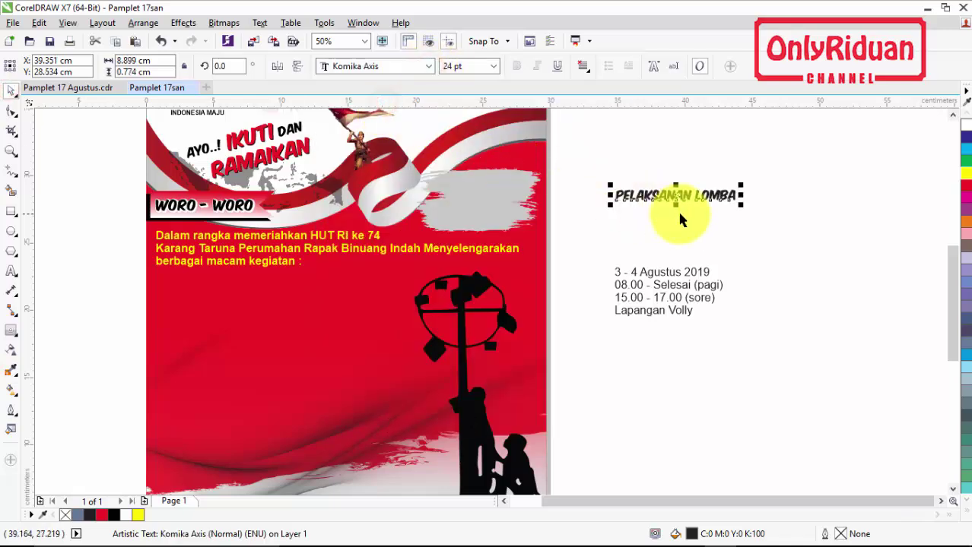
- Scale the PELAKSANAN LOMBA heading to about 21 pt, place it just above the grey brush backing and colour it white
drag(677, 195, 485, 161)
drag(550, 169, 535, 174)
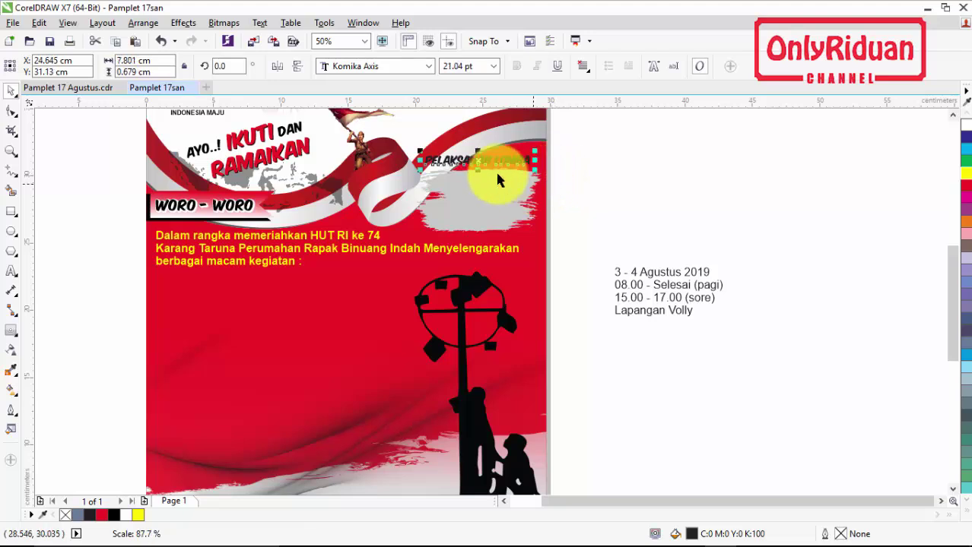
drag(481, 160, 480, 163)
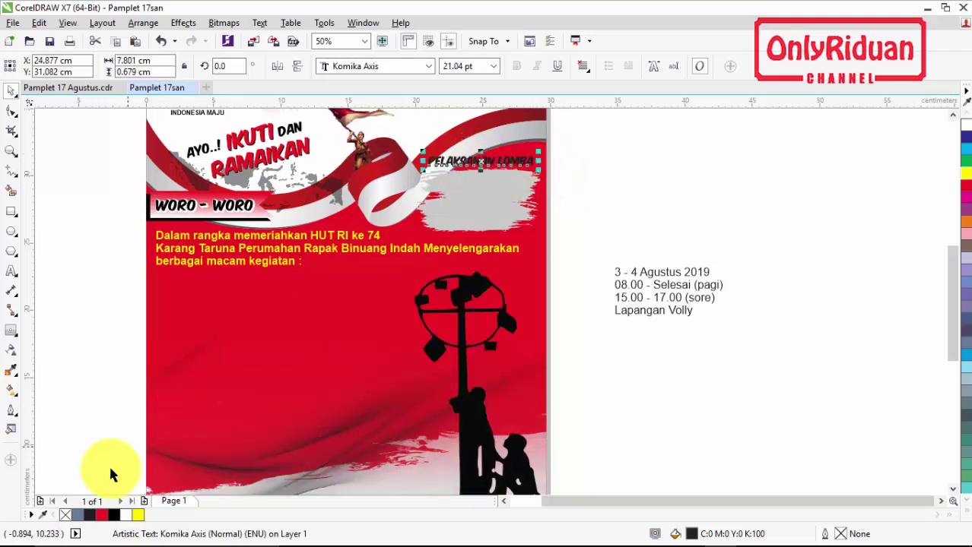
click(126, 513)
click(592, 245)
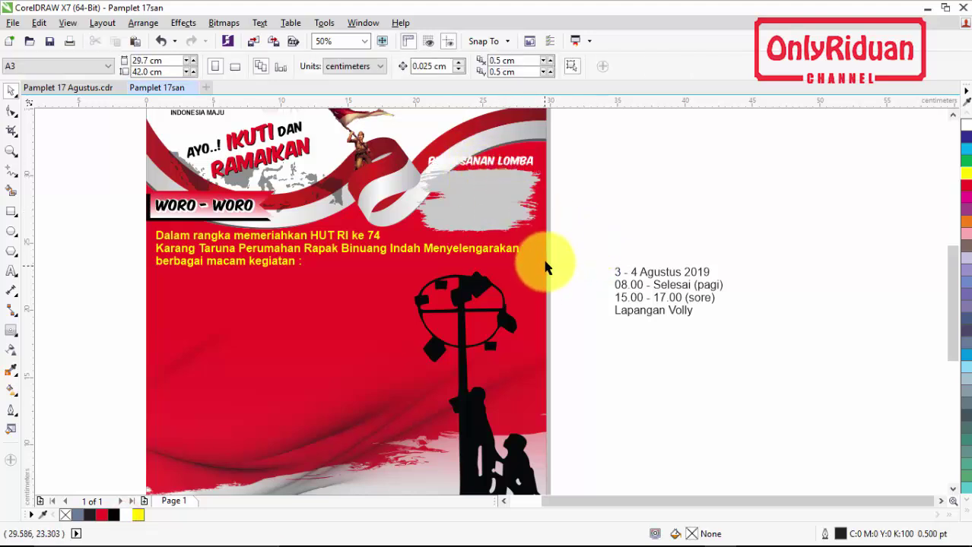
- Duplicate the PELAKSANAN LOMBA heading, colour one copy black and align the white copy over it so the black forms a drop shadow
scroll(430, 151, up, 2)
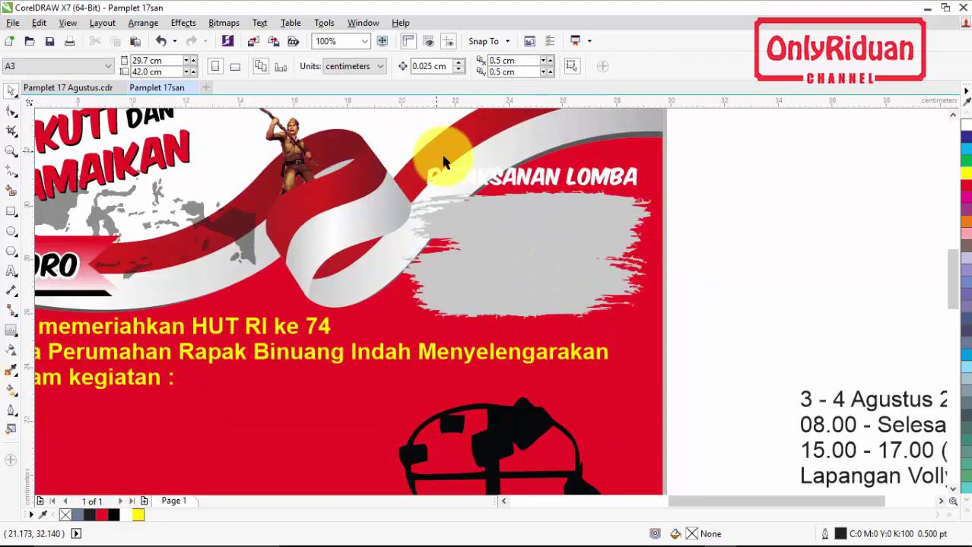
click(506, 181)
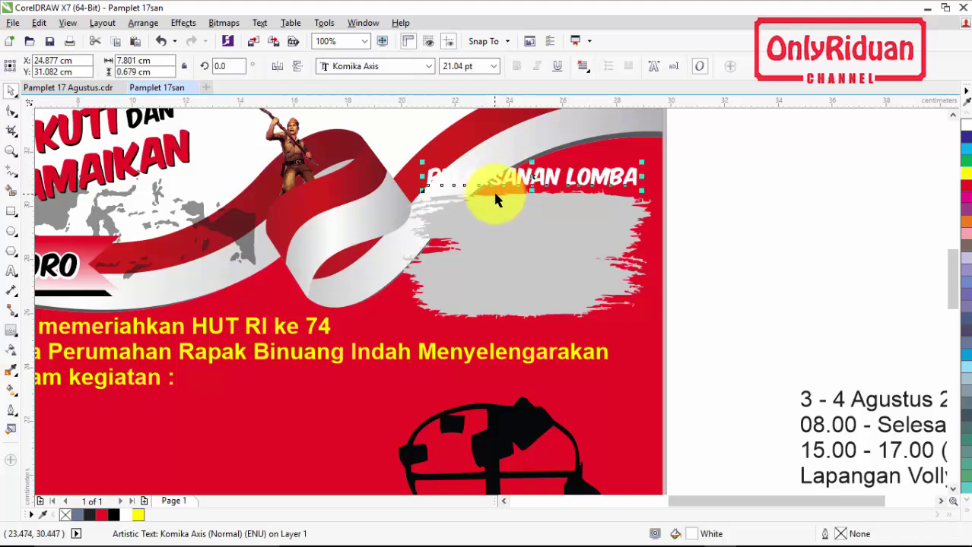
key(ctrl+d)
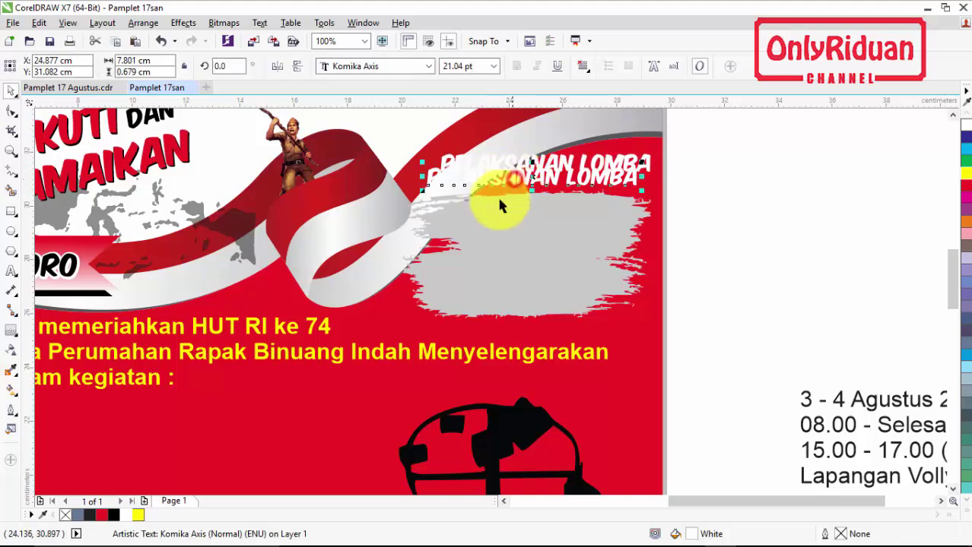
click(114, 515)
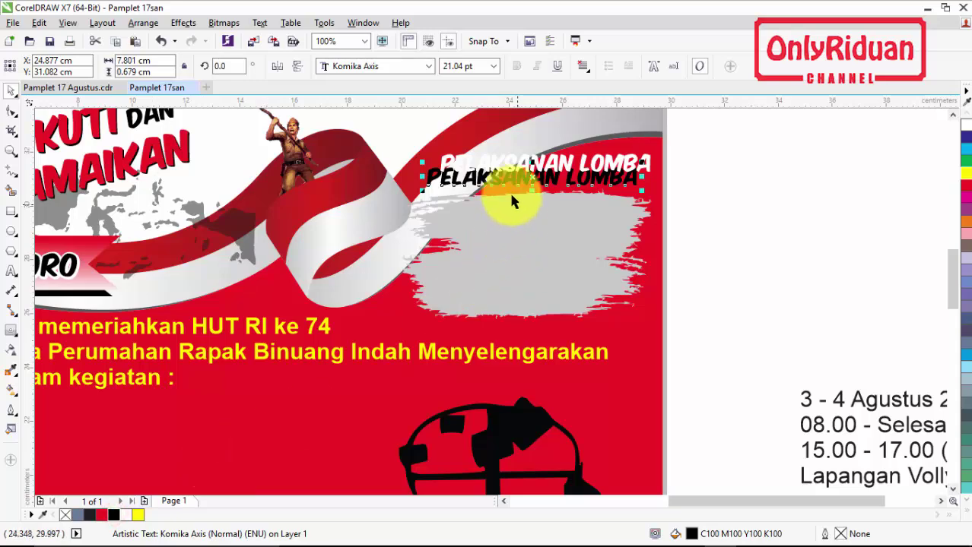
scroll(504, 175, up, 4)
drag(522, 149, 465, 195)
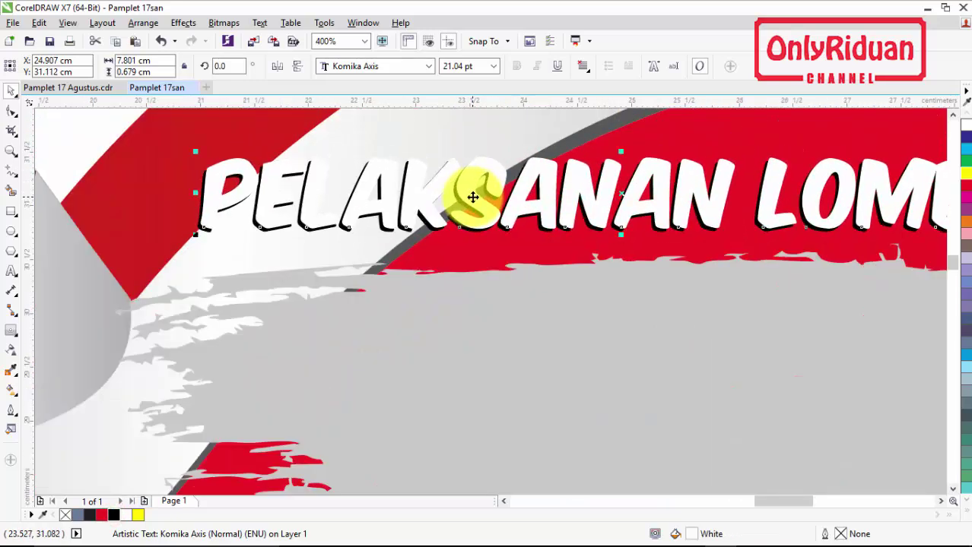
scroll(472, 197, down, 4)
- Check the LOMBA KHUSUS ANAK backing in the reference and build a matching block of three overlapping grey brush strokes below the yellow announcement text
click(99, 89)
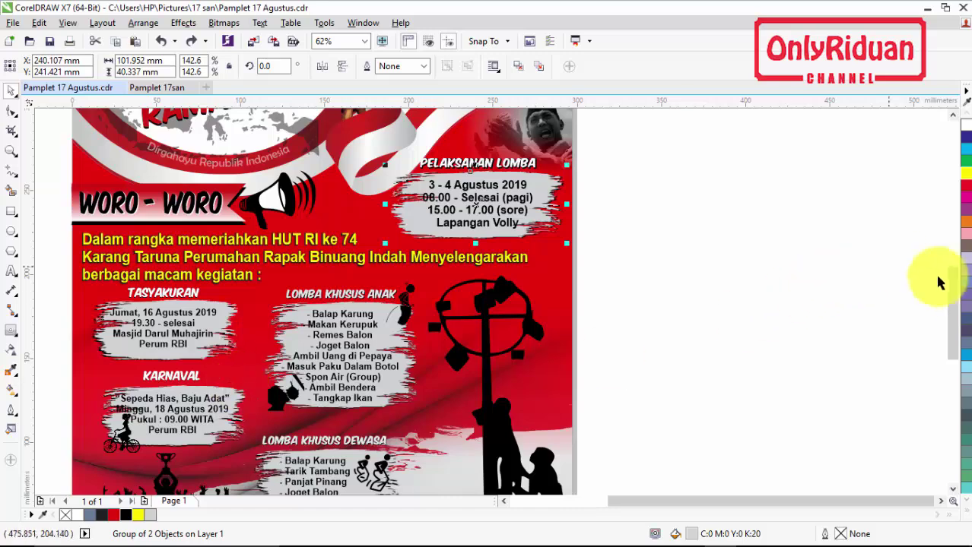
mouse_move(951, 293)
mouse_down()
mouse_move(956, 319)
mouse_move(955, 304)
mouse_up()
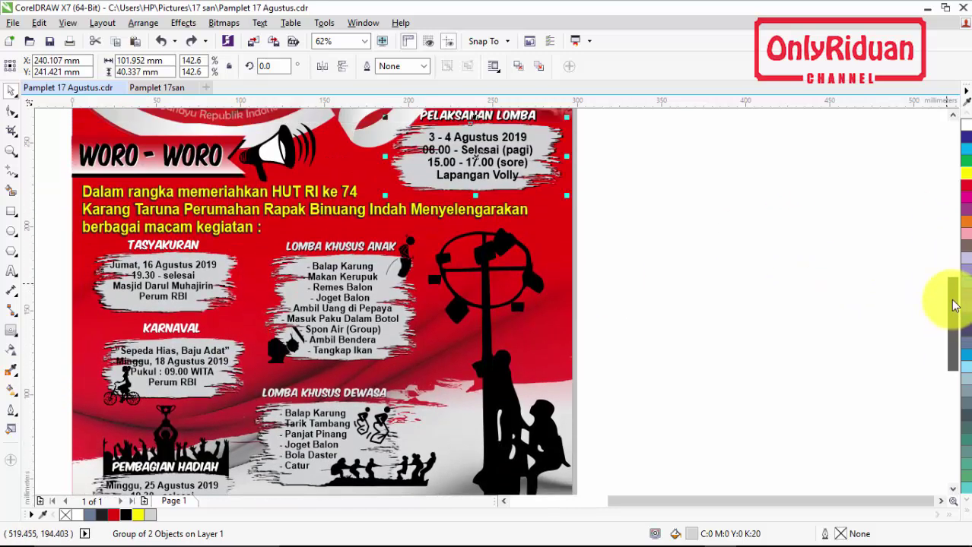
click(411, 351)
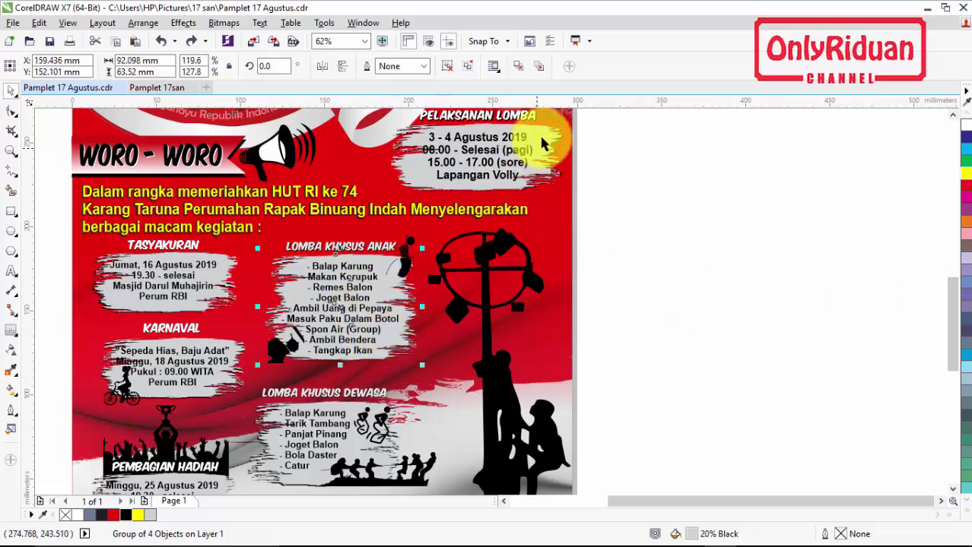
click(157, 87)
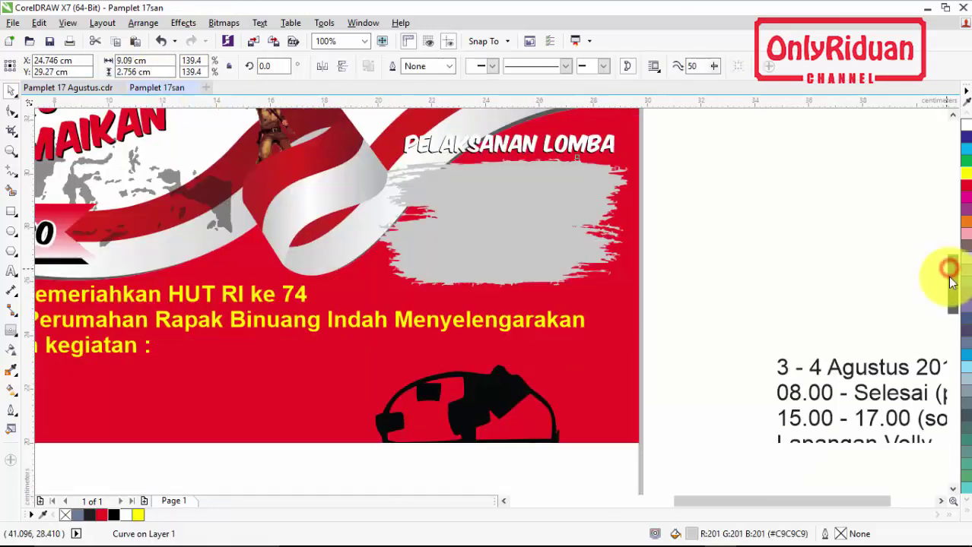
mouse_move(516, 263)
mouse_down()
mouse_move(505, 256)
mouse_move(502, 282)
mouse_move(505, 257)
mouse_up()
scroll(638, 266, down, 1)
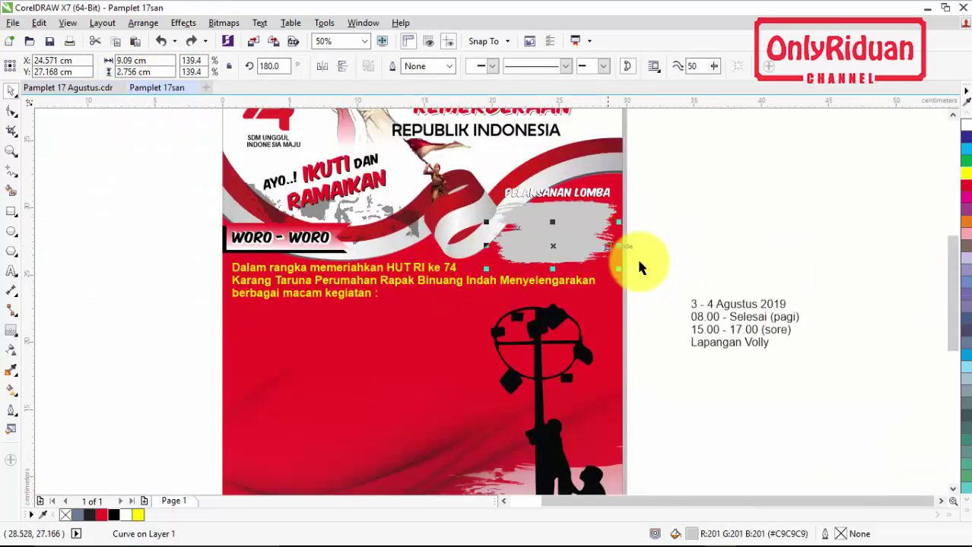
drag(681, 282, 477, 207)
mouse_move(556, 234)
mouse_down()
mouse_move(440, 315)
mouse_move(406, 377)
mouse_move(417, 395)
mouse_up()
click(662, 358)
click(424, 370)
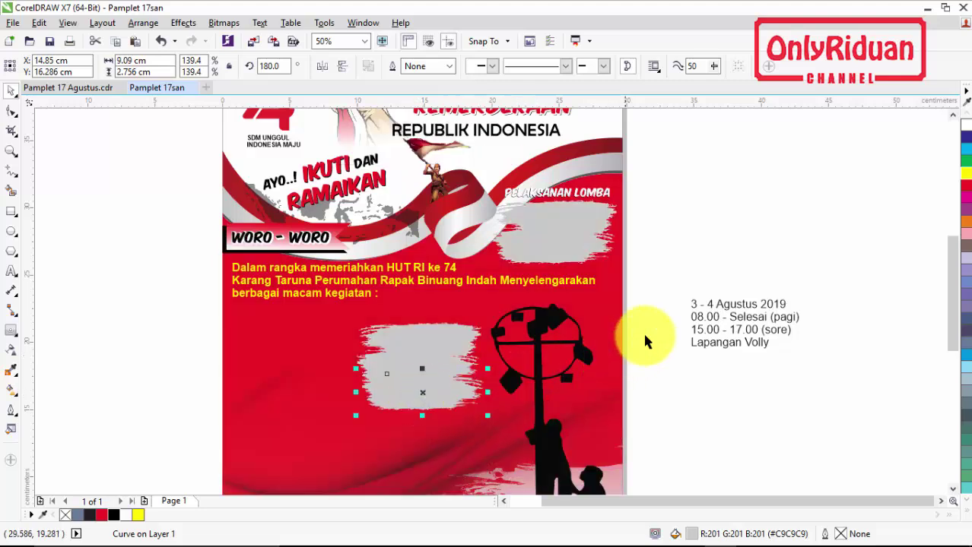
- Copy the three-stroke backing across to the page's left edge, fill the original black and group each set of strokes
drag(953, 283, 949, 304)
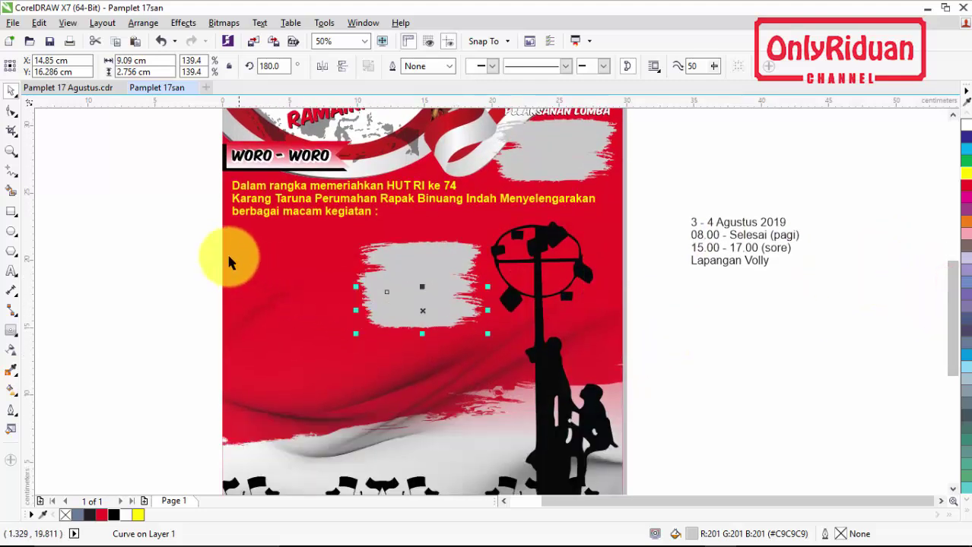
drag(511, 353, 483, 340)
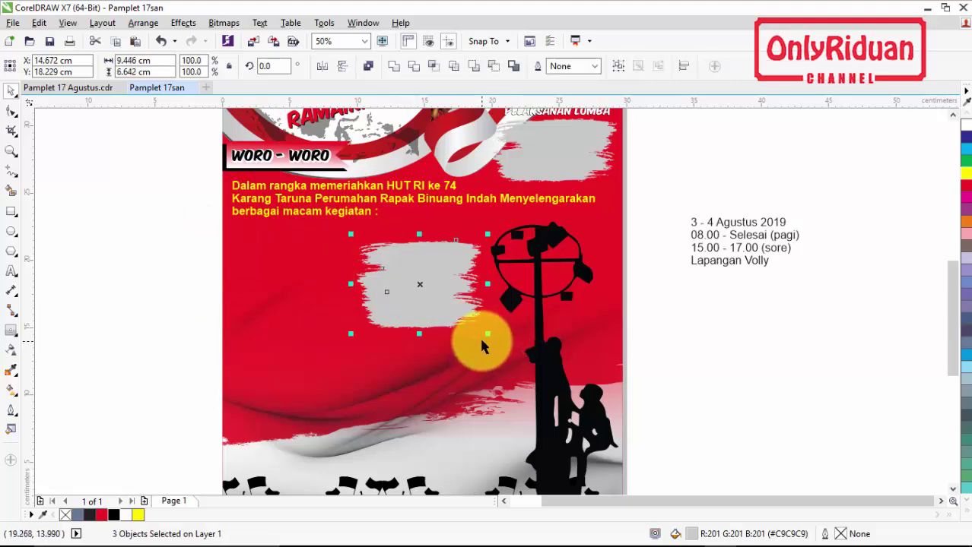
drag(425, 278, 259, 289)
click(420, 293)
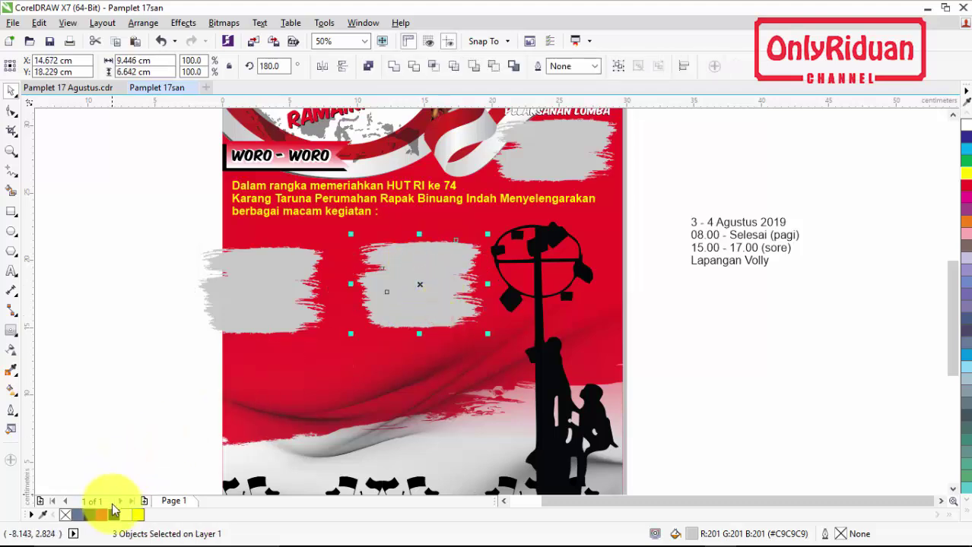
click(113, 515)
click(617, 65)
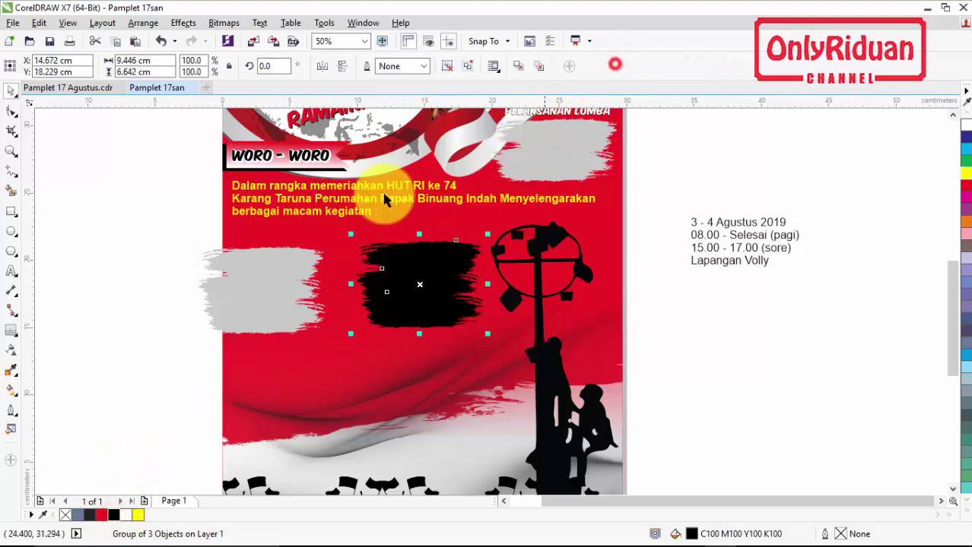
key(ctrl+u)
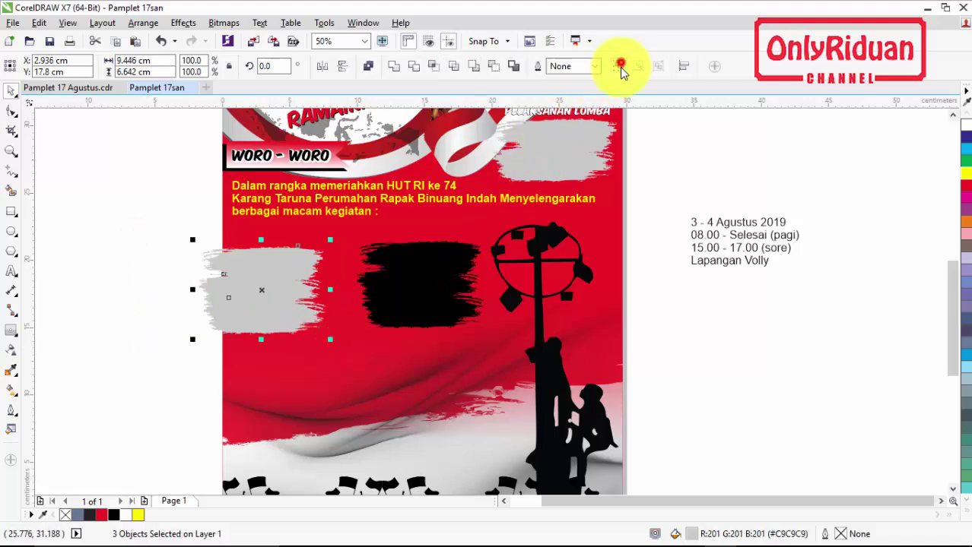
click(620, 66)
- Move the grey stroke group onto the black one and nudge it until only a thin black shadow shows along the lower and ragged edges
drag(262, 292, 422, 280)
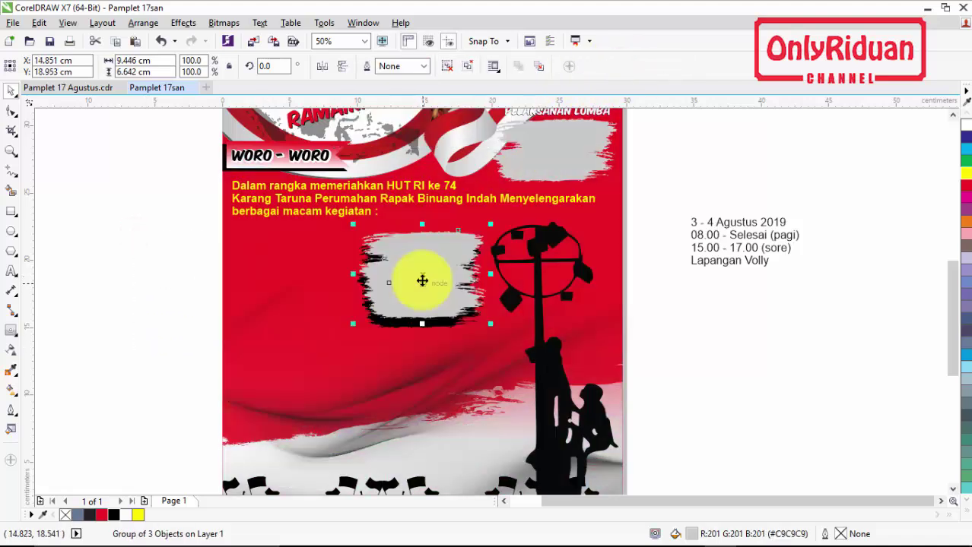
scroll(423, 280, up, 2)
key(Down)
key(Down)
key(Down)
key(Down)
key(Down)
key(Down)
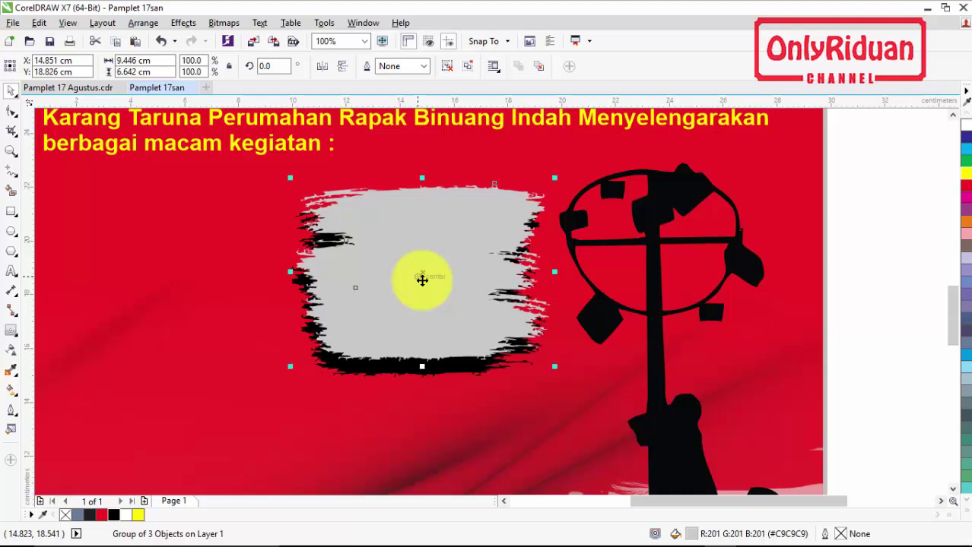
key(Down)
key(Down)
key(Down)
key(Down)
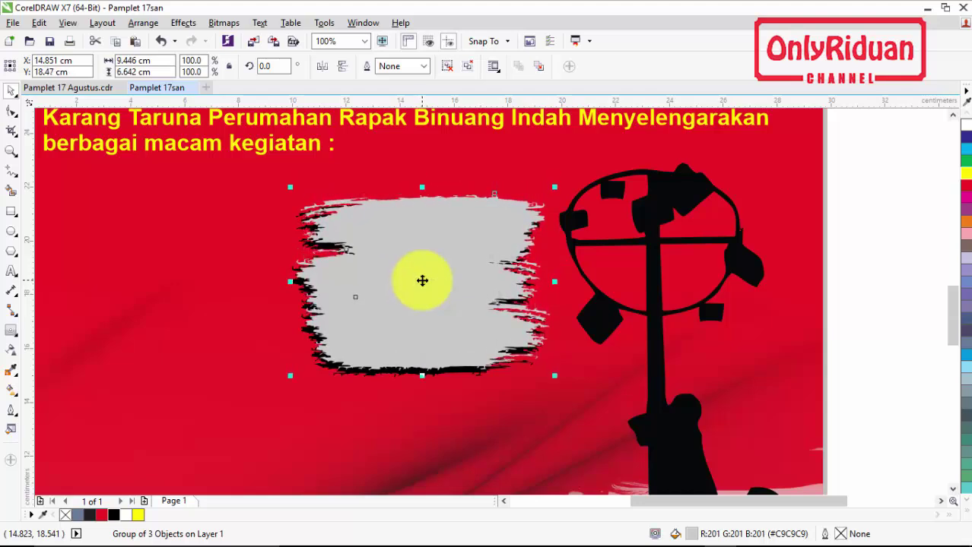
key(Left)
key(Down)
key(Down)
key(Down)
key(Down)
key(Left)
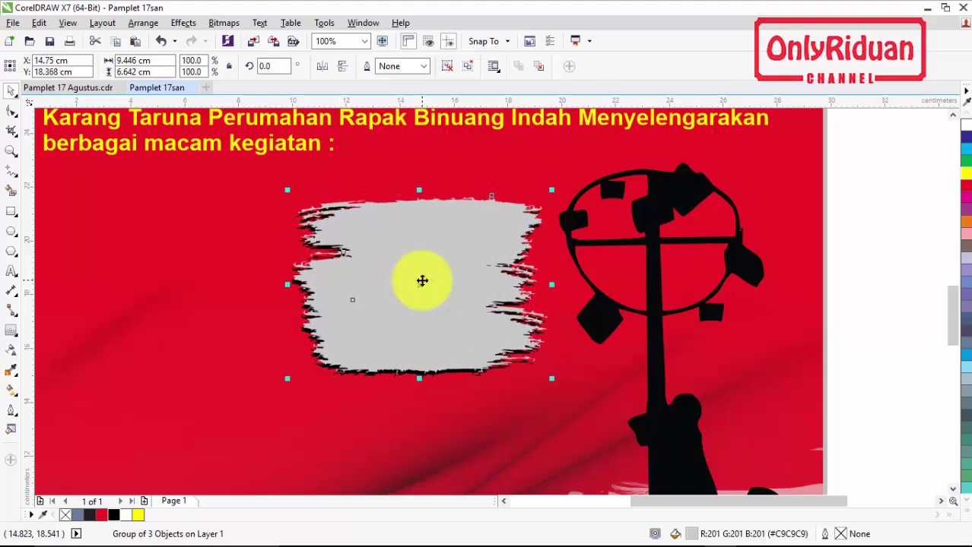
key(Down)
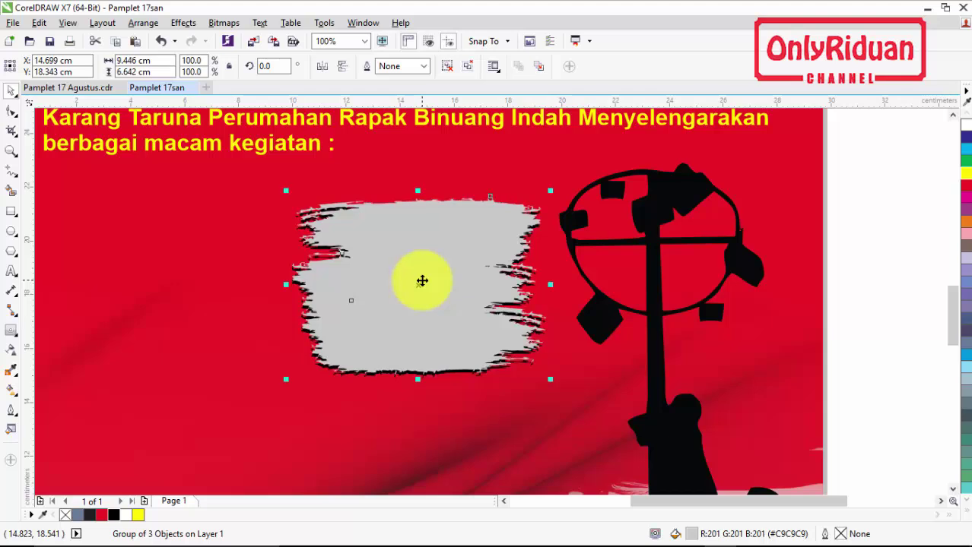
- Select the grey and black stroke groups together, widen them, and scale them down to about 8.94 by 5.52 cm
scroll(434, 278, down, 1)
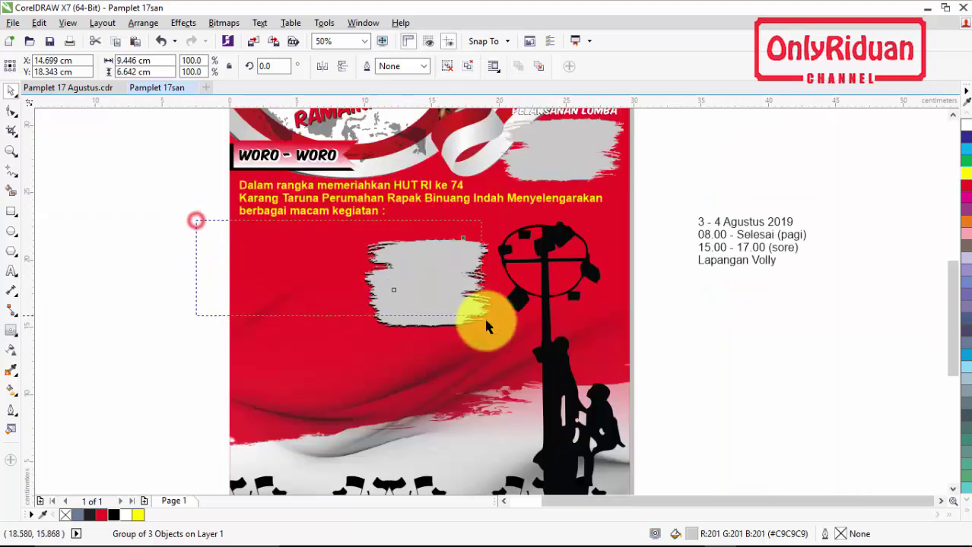
drag(487, 325, 495, 341)
drag(357, 284, 337, 282)
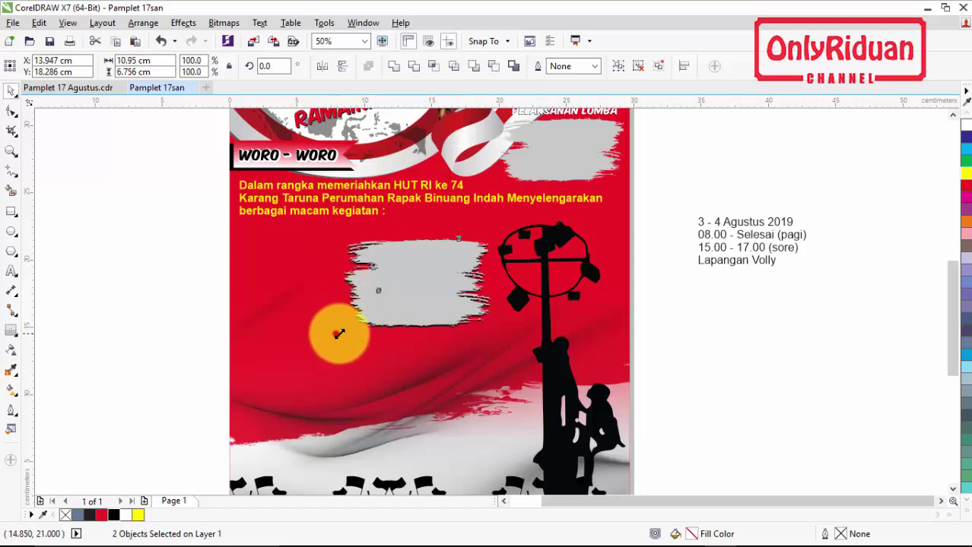
drag(339, 333, 366, 317)
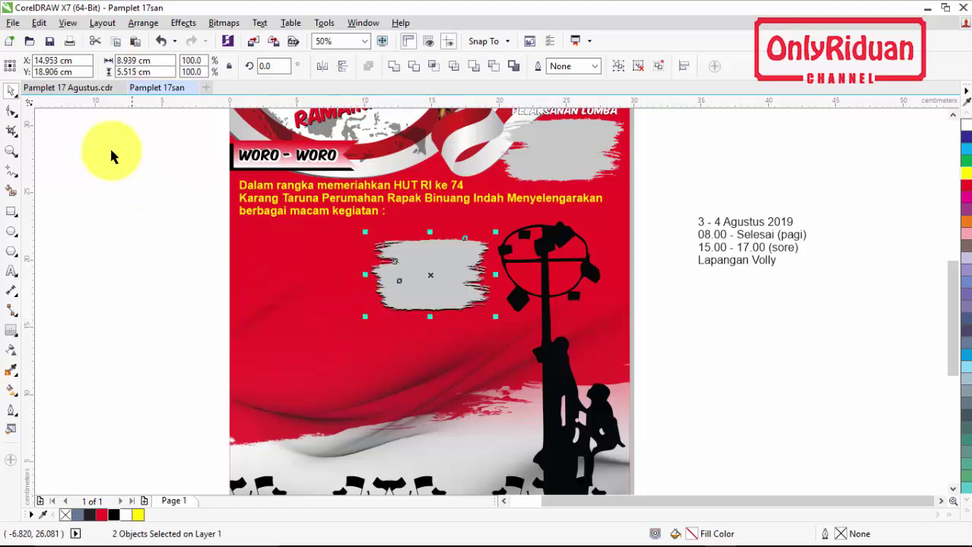
- Check the lower event blocks in the reference pamphlet, and remove the date, time and venue text lying beside the working page
click(81, 87)
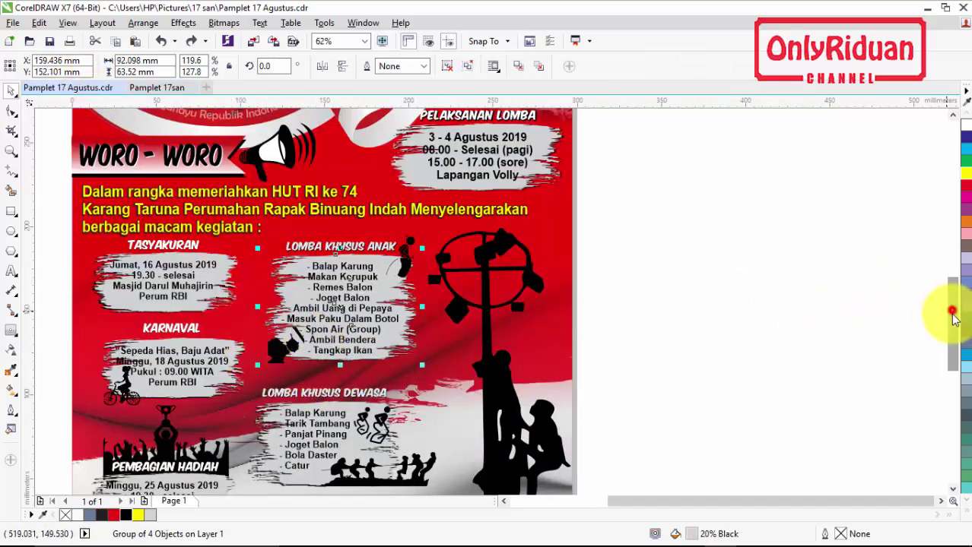
drag(952, 315, 878, 333)
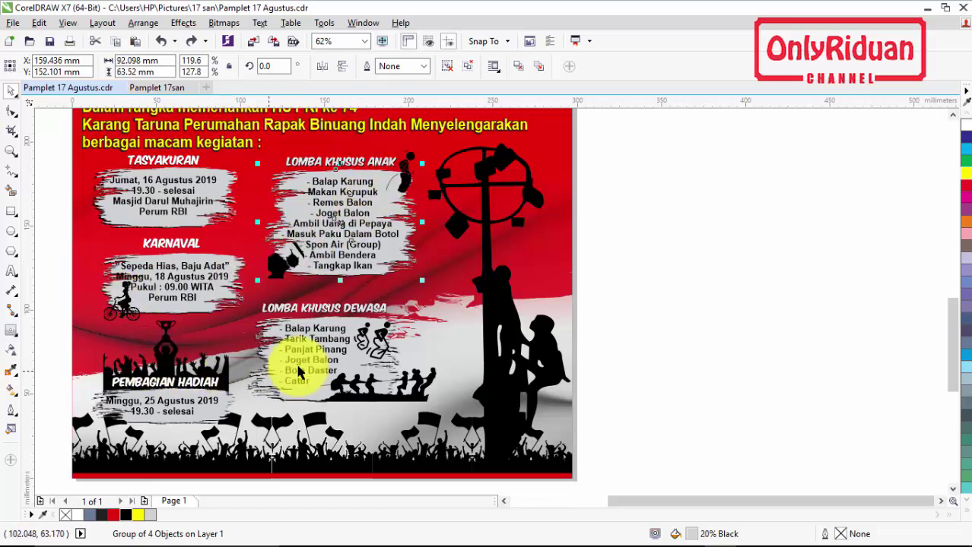
click(150, 88)
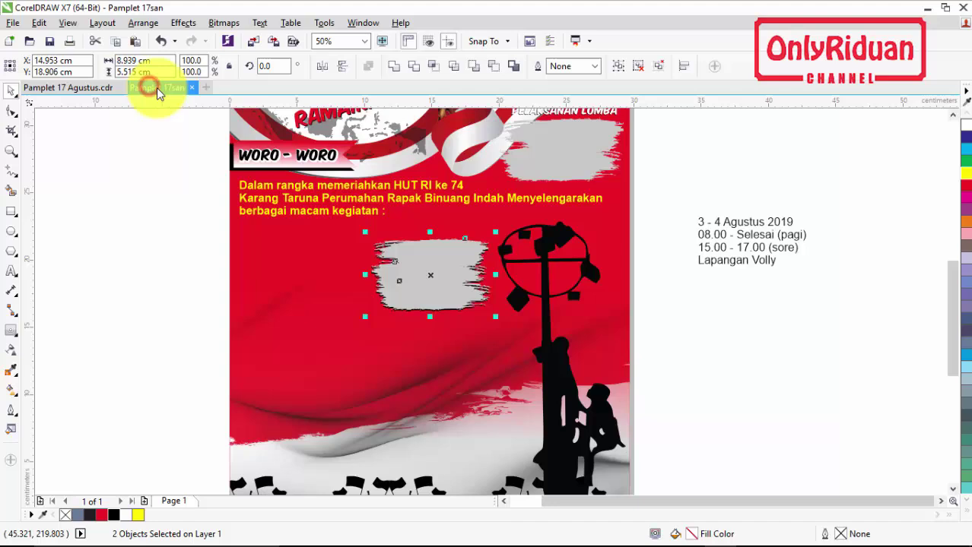
click(569, 392)
drag(670, 185, 826, 326)
key(ctrl+x)
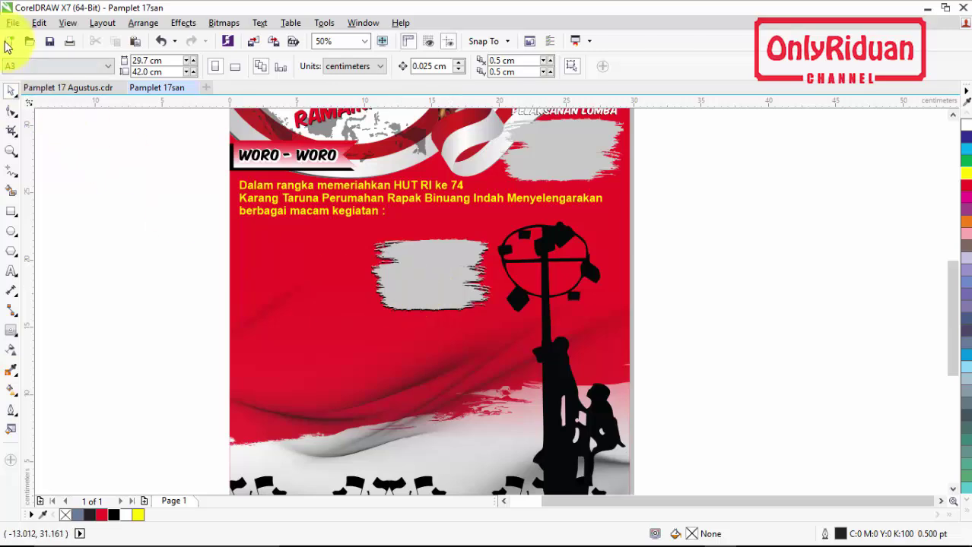
- Import Angkat Piala.jpg from the Materi Pamplet folder and place it beside the page at about 19.3 by 18.1 cm
click(13, 23)
click(66, 239)
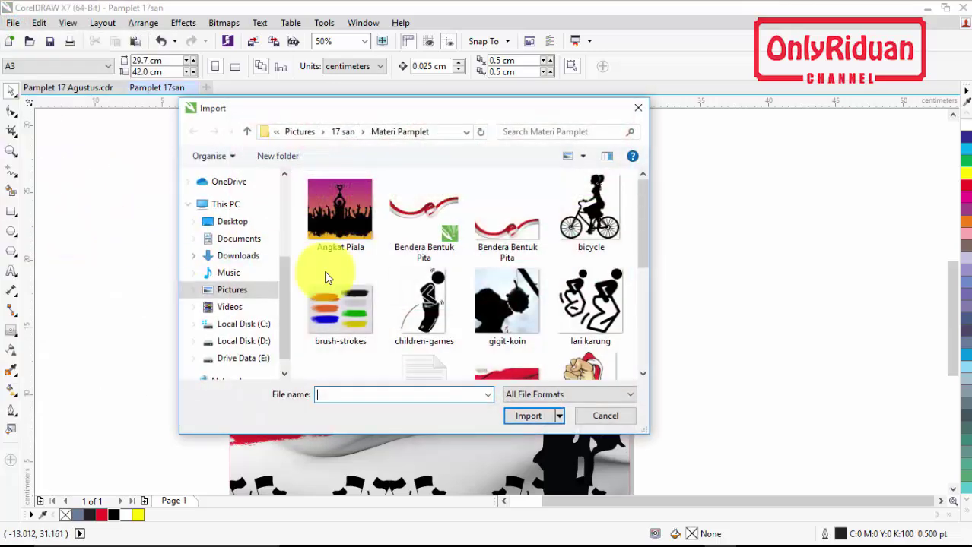
mouse_move(643, 236)
mouse_down()
mouse_move(639, 342)
mouse_move(642, 227)
mouse_up()
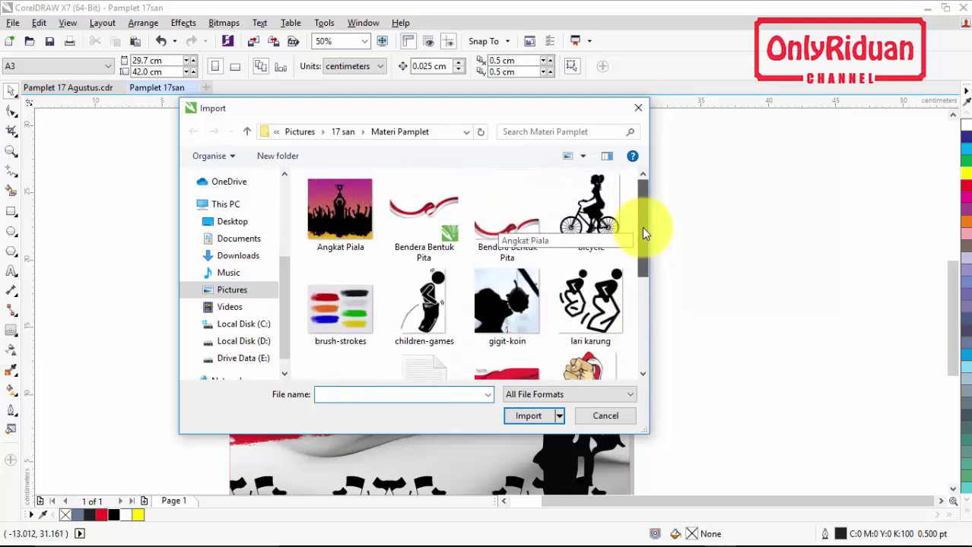
click(347, 216)
click(527, 421)
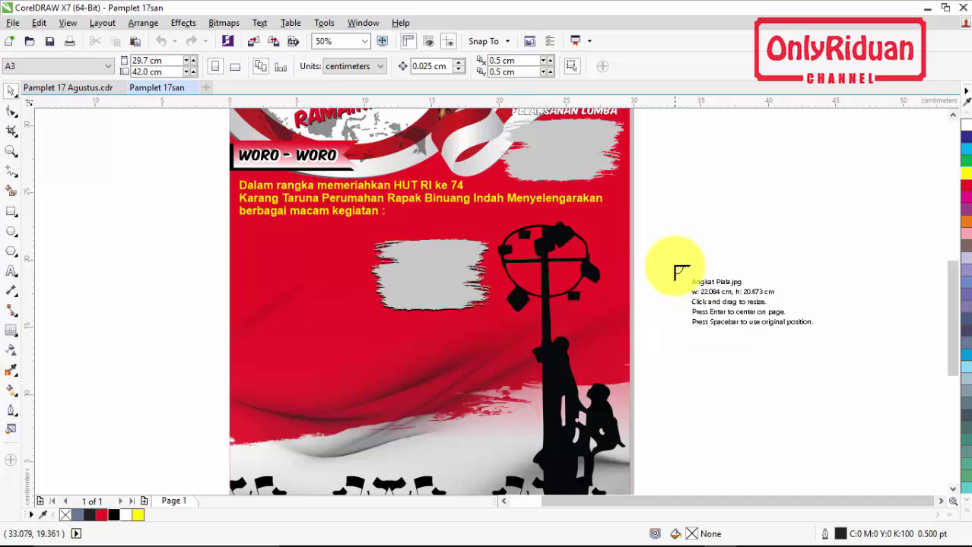
drag(653, 186, 915, 468)
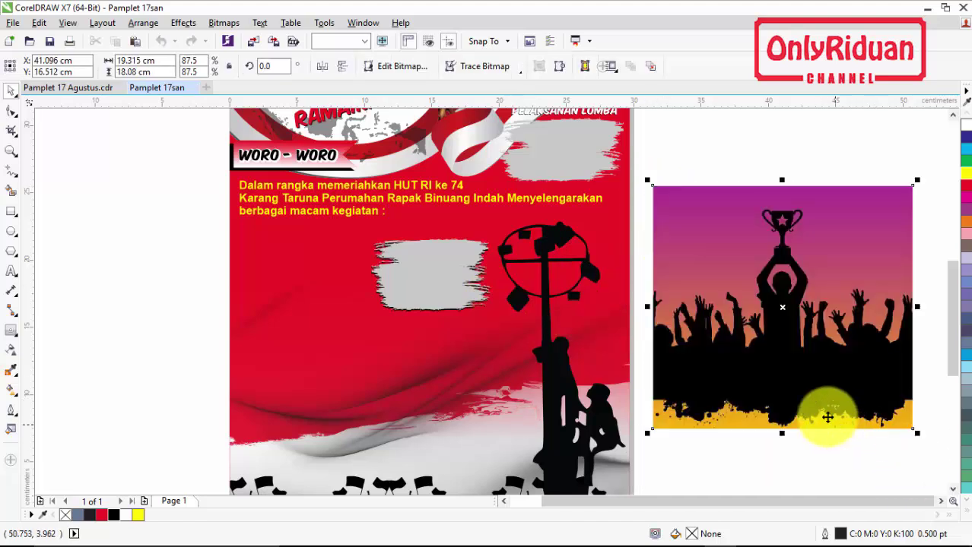
- Vectorise the trophy crowd image with Quick Trace and delete the original bitmap beneath the trace
click(490, 67)
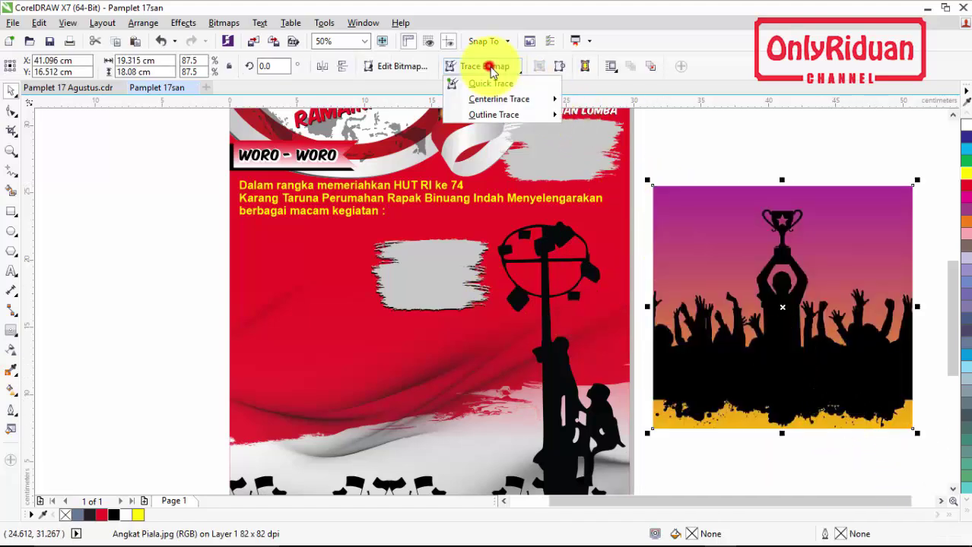
click(493, 85)
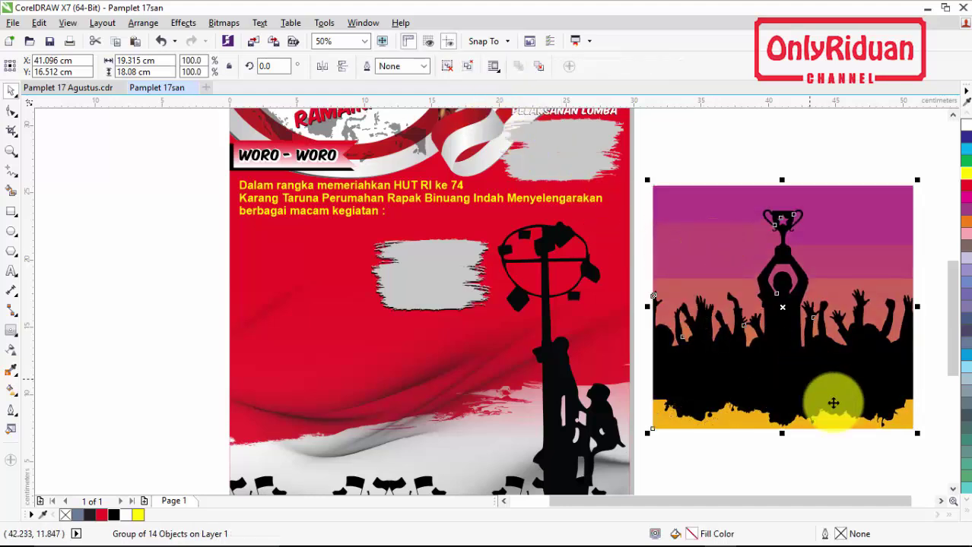
scroll(859, 387, down, 2)
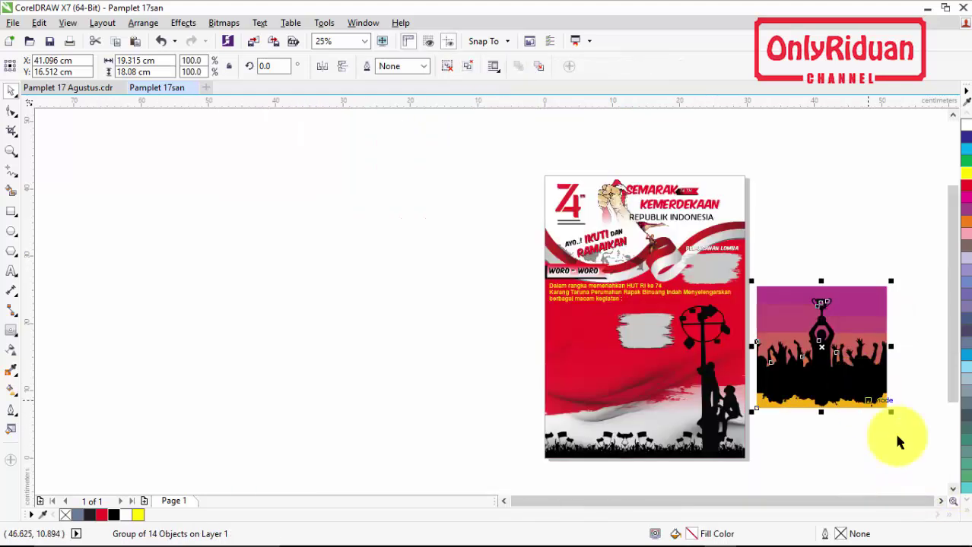
click(941, 505)
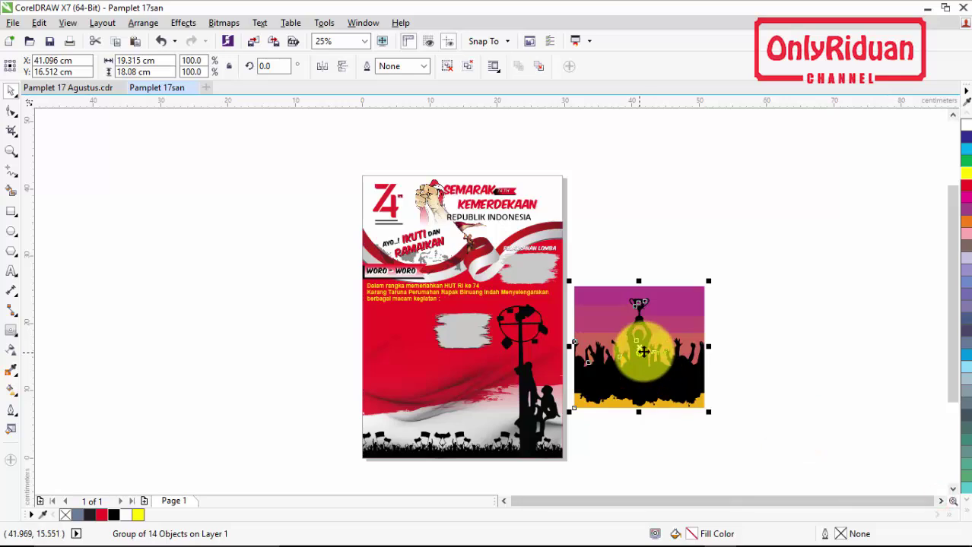
mouse_move(647, 347)
mouse_down()
mouse_move(745, 331)
mouse_move(810, 300)
mouse_move(660, 341)
mouse_up()
click(679, 351)
key(Delete)
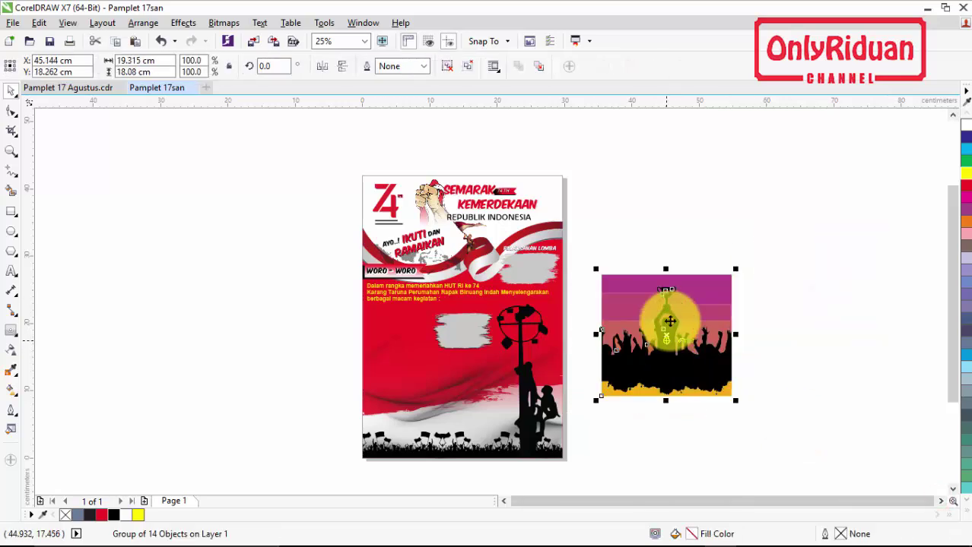
- Ungroup the traced artwork and delete the purple, pink and salmon background bands behind the trophy holder and raised arms
click(447, 67)
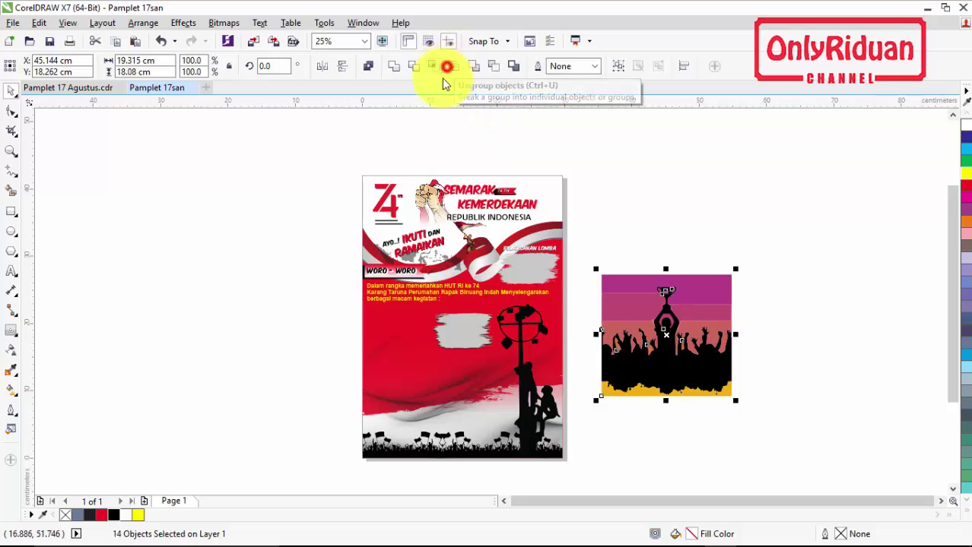
scroll(694, 233, up, 1)
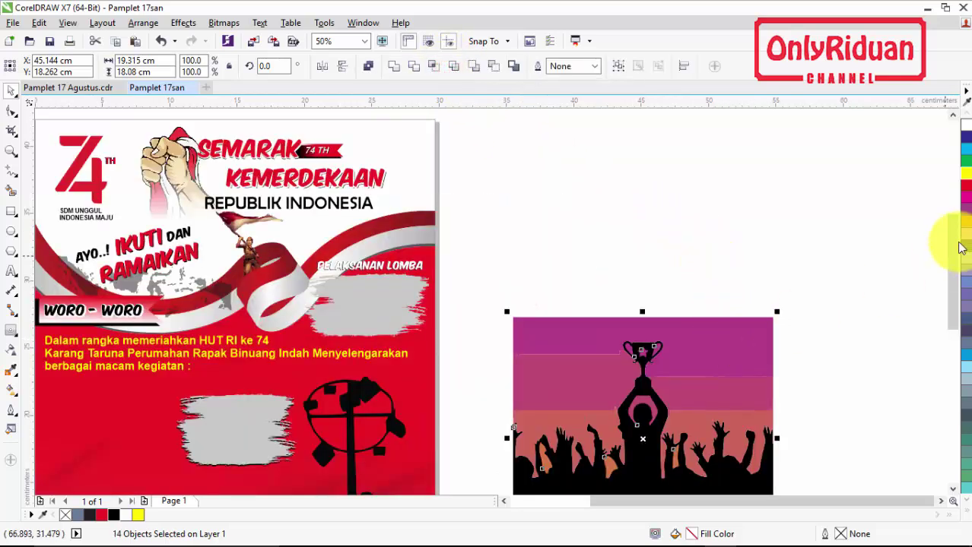
drag(954, 256, 954, 294)
click(752, 213)
click(852, 218)
click(711, 219)
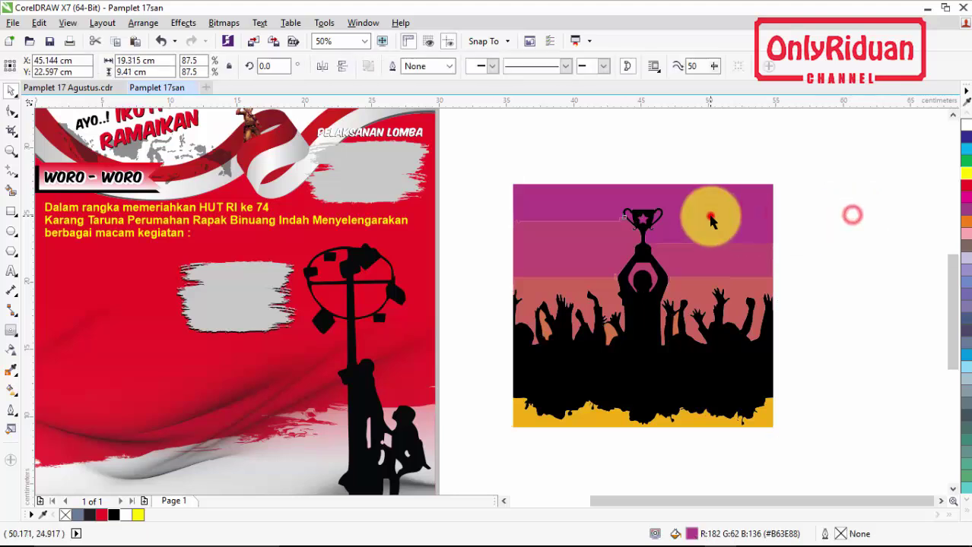
key(Delete)
click(705, 249)
key(Delete)
click(592, 240)
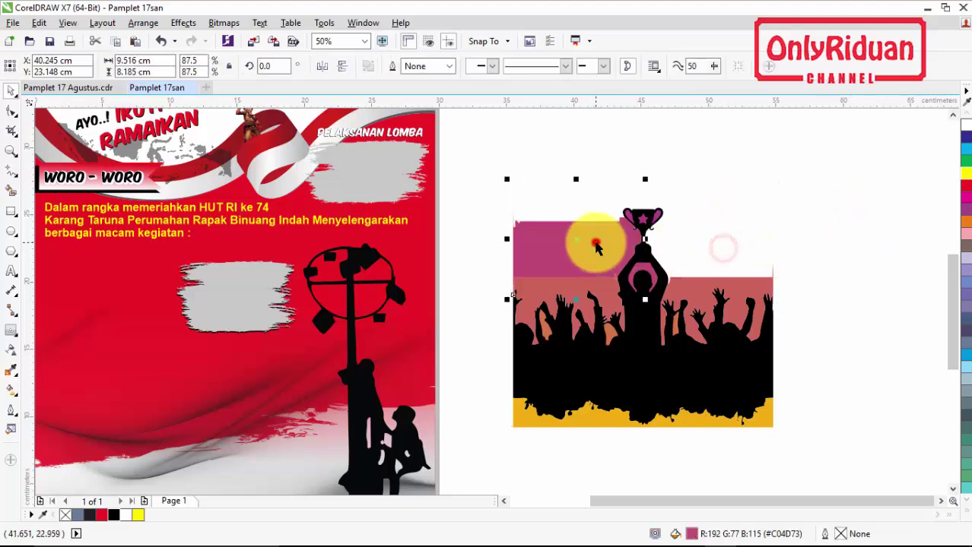
key(Delete)
click(593, 291)
key(Delete)
click(714, 280)
key(Delete)
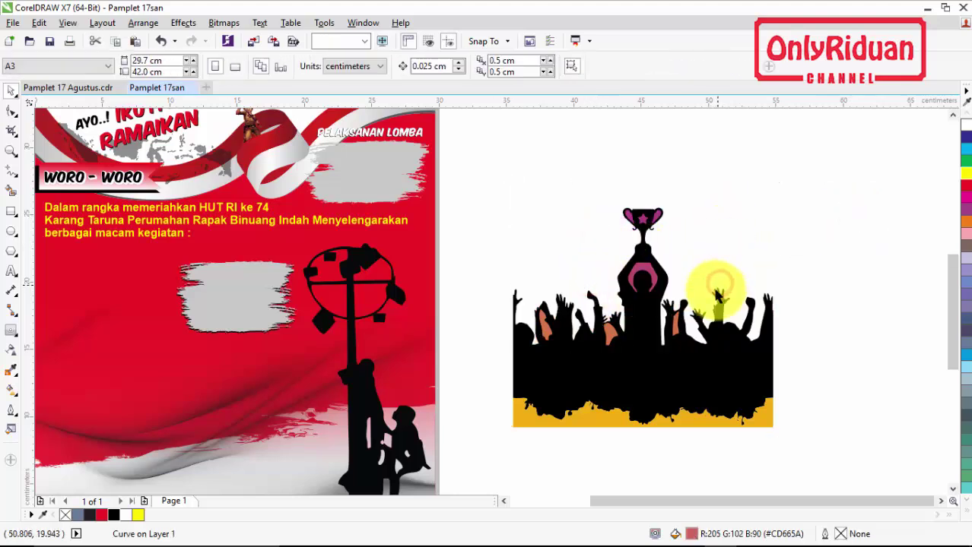
click(679, 326)
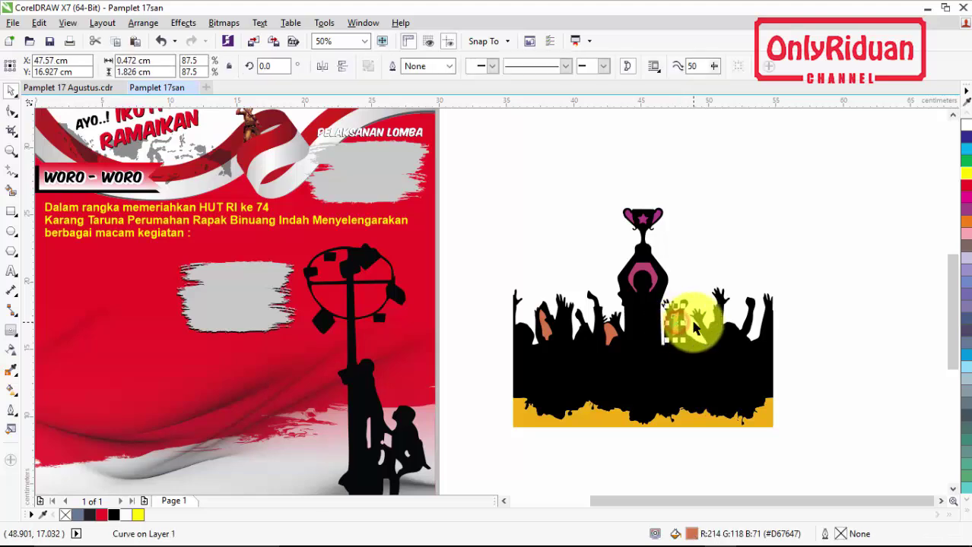
key(Delete)
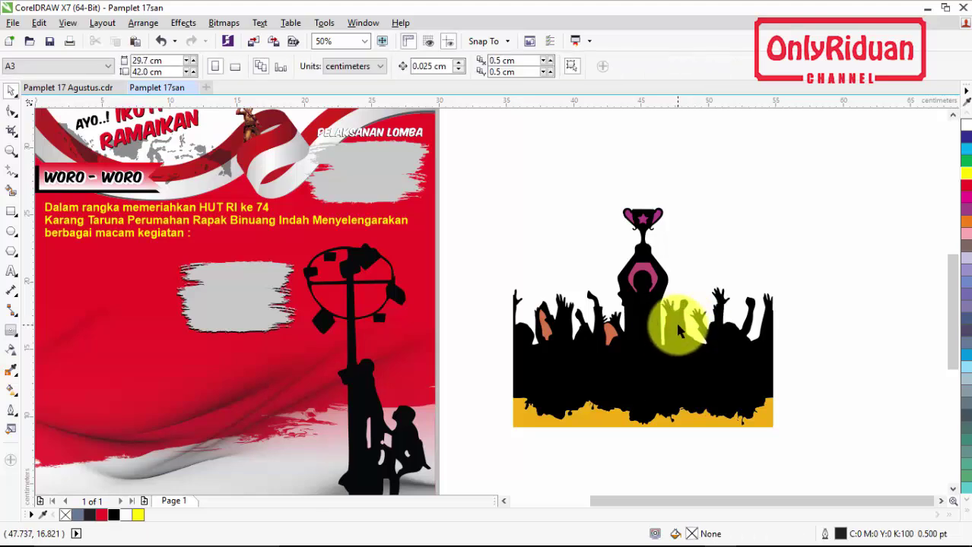
click(679, 327)
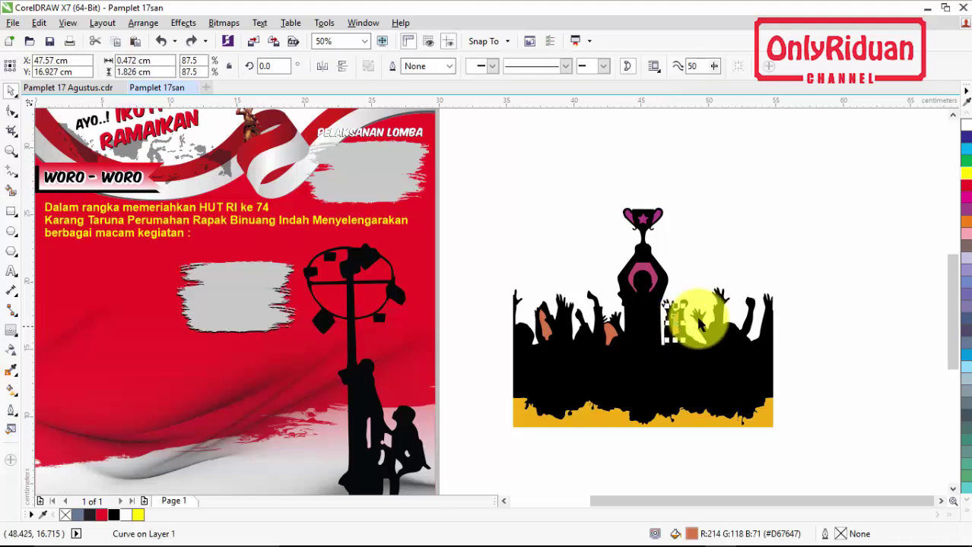
click(736, 210)
- Group the three orange patches between the arms, trim them out of the black crowd, and delete them and the yellow strip below
shift+click(674, 328)
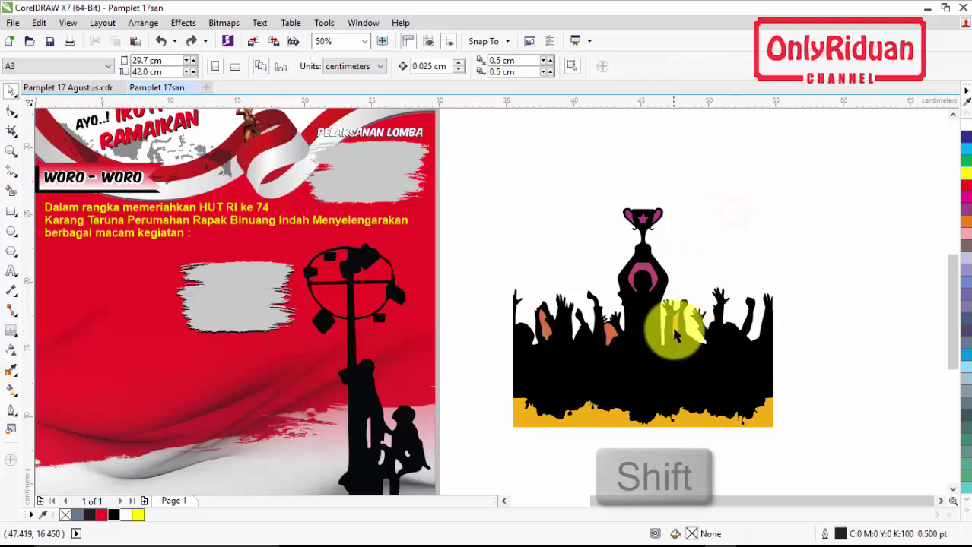
shift+click(609, 327)
shift+click(542, 323)
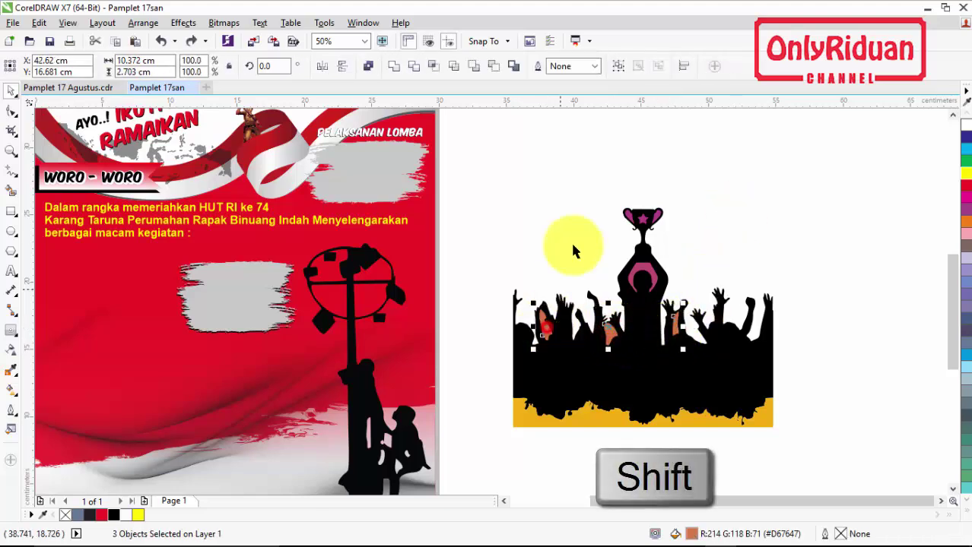
click(618, 67)
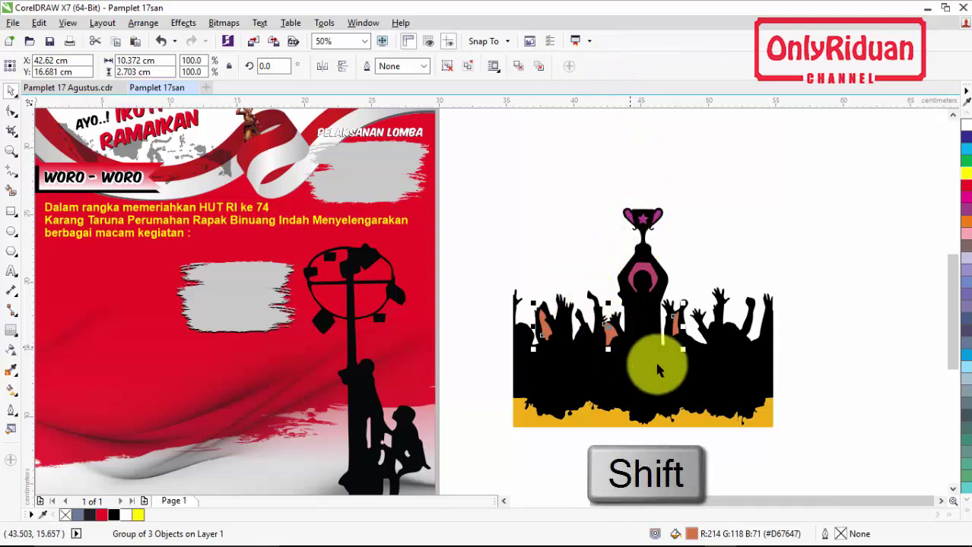
shift+click(715, 369)
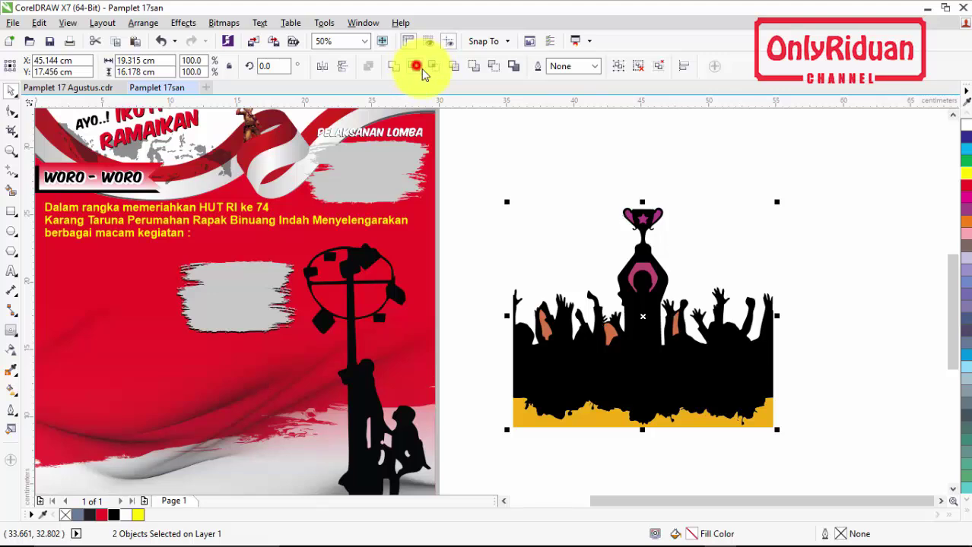
click(545, 149)
click(676, 323)
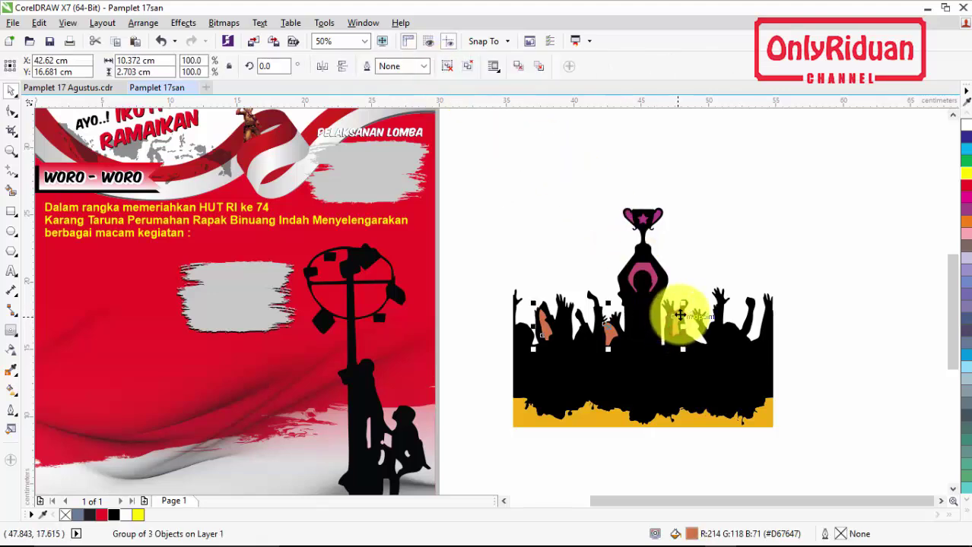
key(Escape)
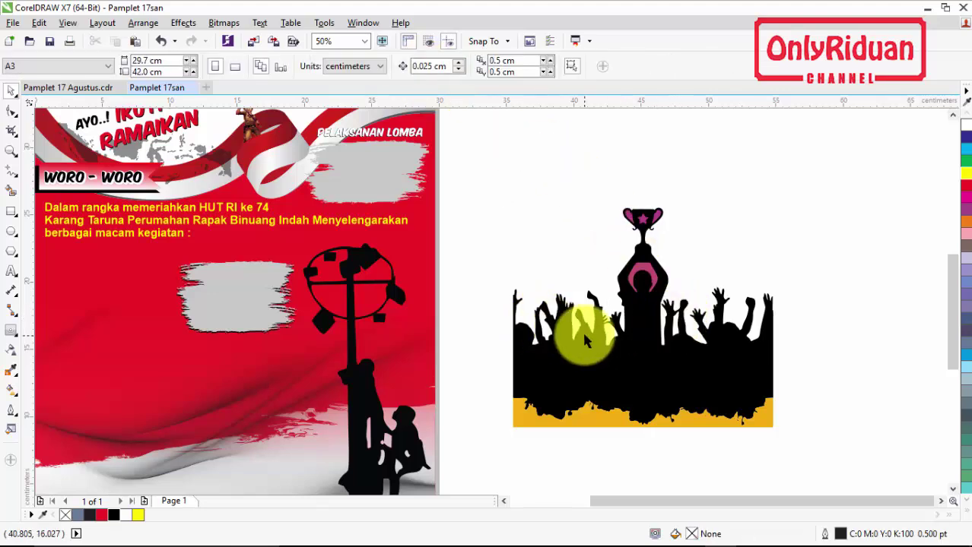
click(608, 417)
key(Delete)
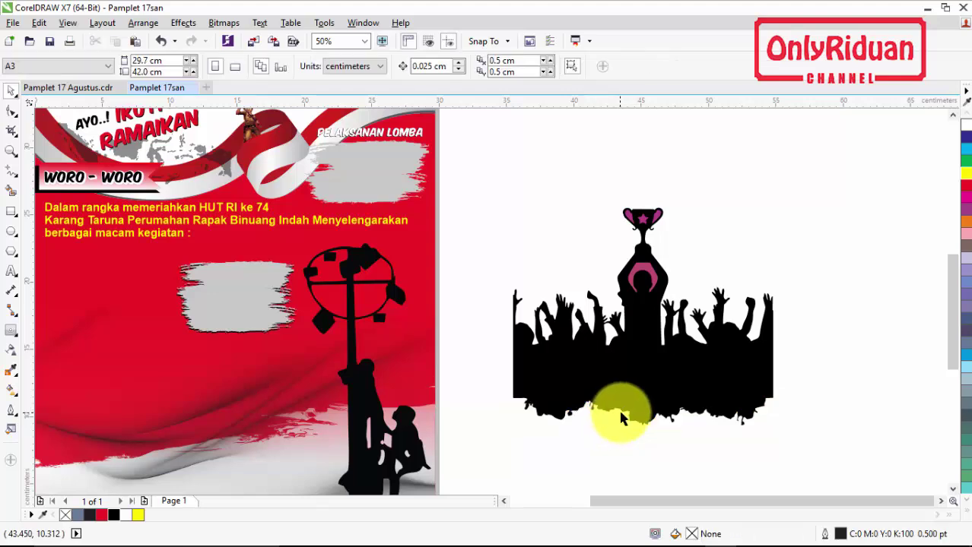
- Group the four pink-purple pieces: the trophy's star, its two handle openings and the shape around the holder's head
click(647, 261)
scroll(666, 223, up, 2)
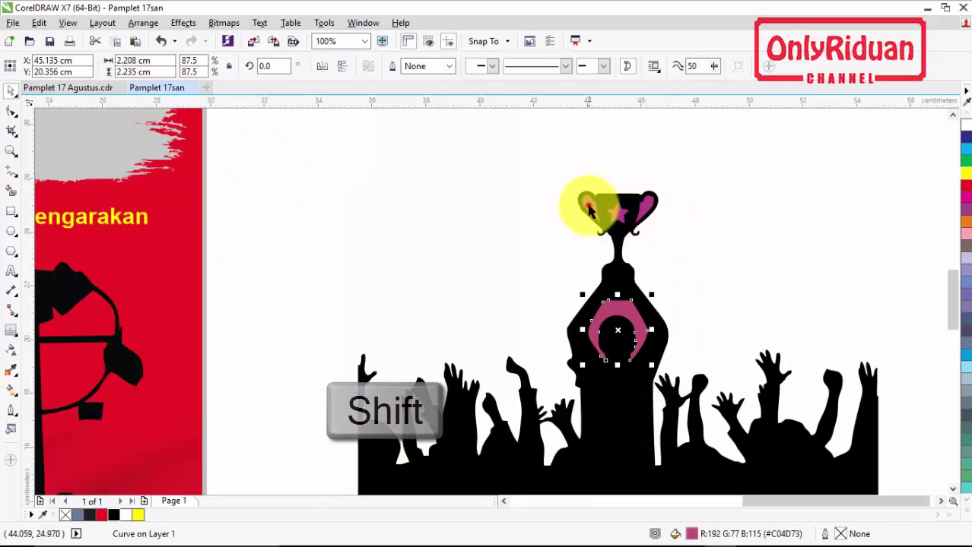
shift+click(608, 213)
shift+click(641, 209)
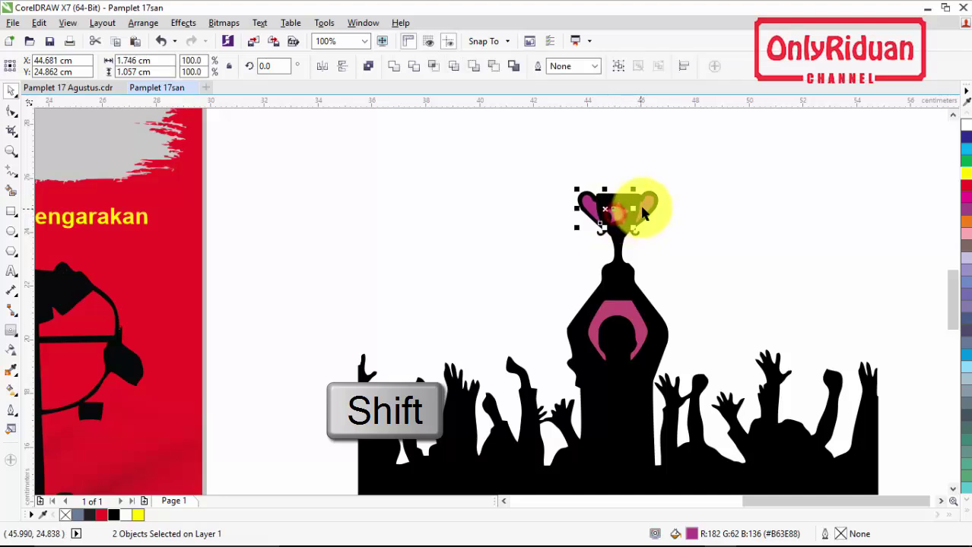
shift+click(626, 293)
shift+click(628, 306)
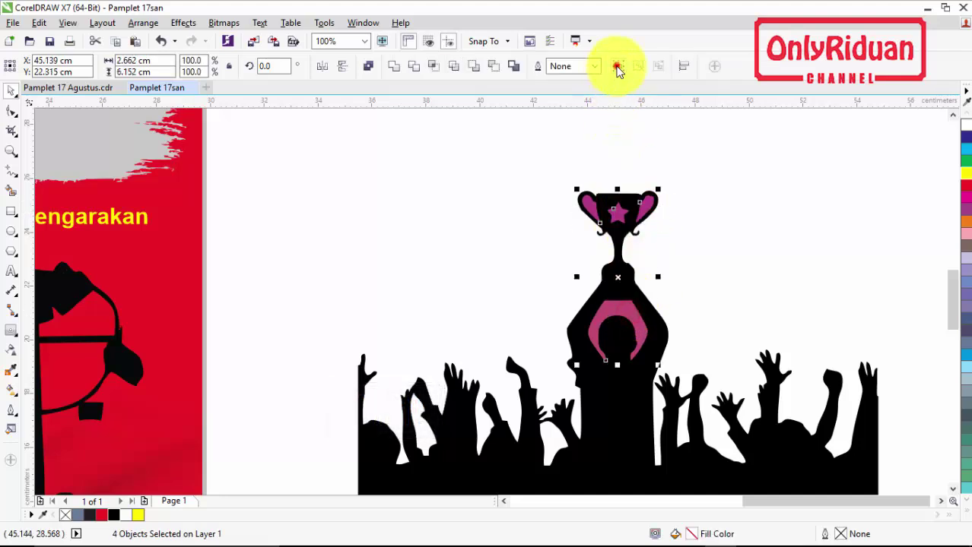
click(618, 66)
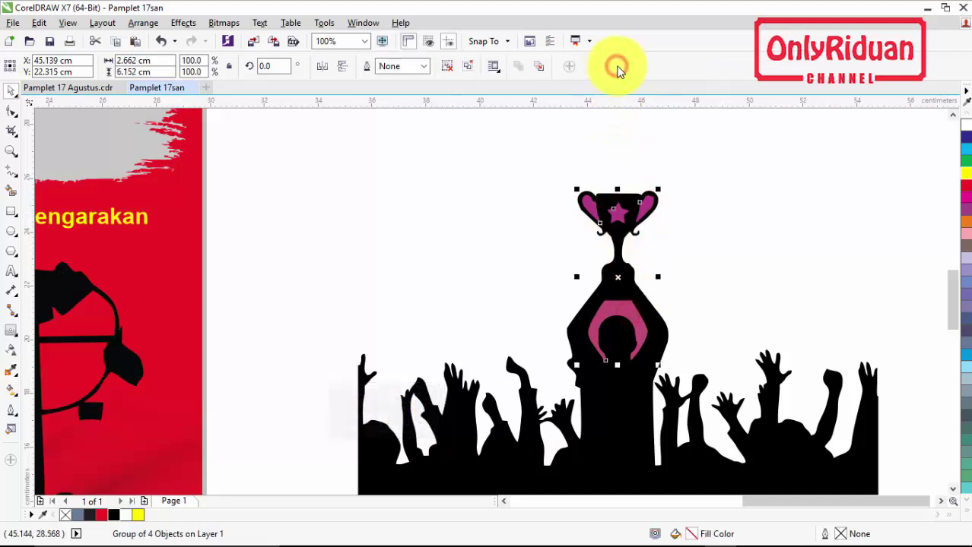
- Trim the grouped pink-purple pieces out of the black silhouette, move the group off to the side, and select the silhouette
shift+click(606, 411)
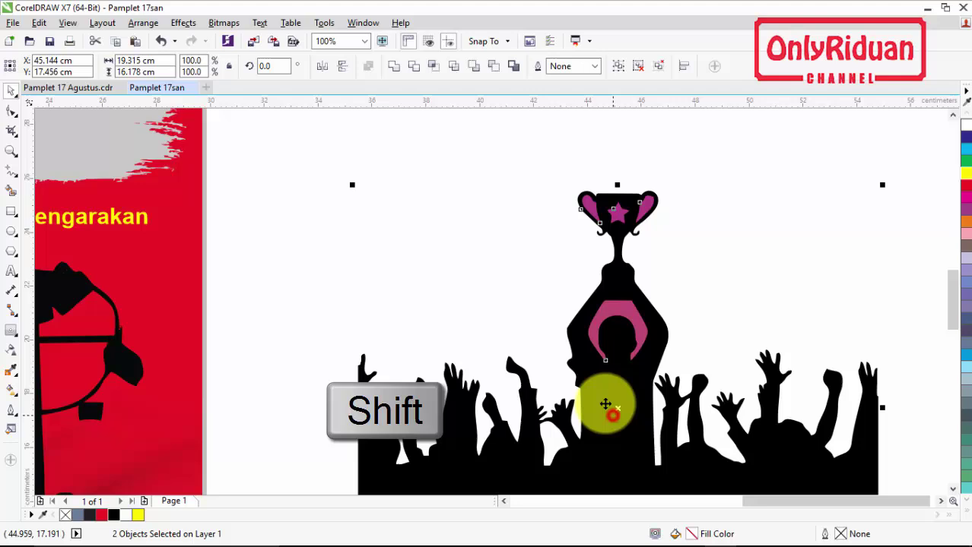
click(416, 70)
click(730, 191)
drag(638, 218, 796, 200)
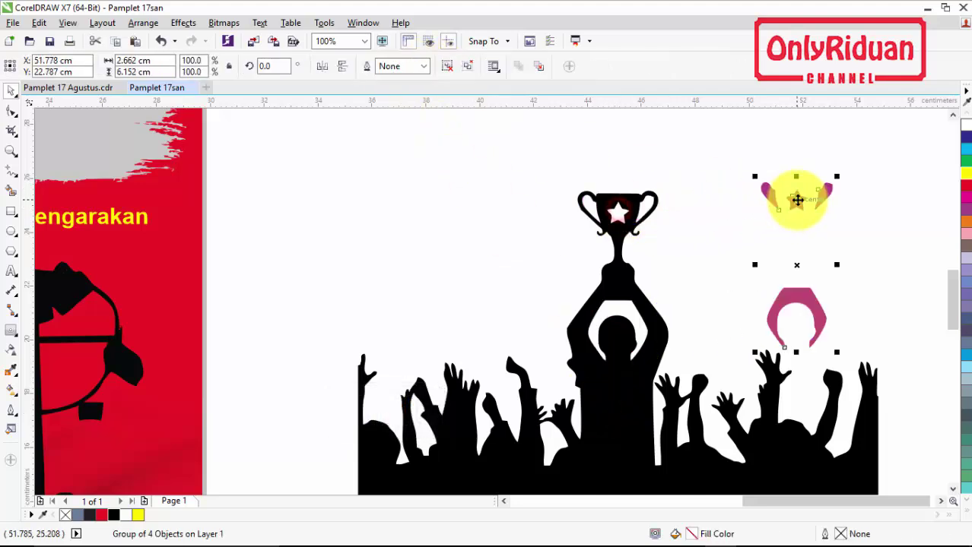
scroll(797, 199, down, 2)
click(765, 374)
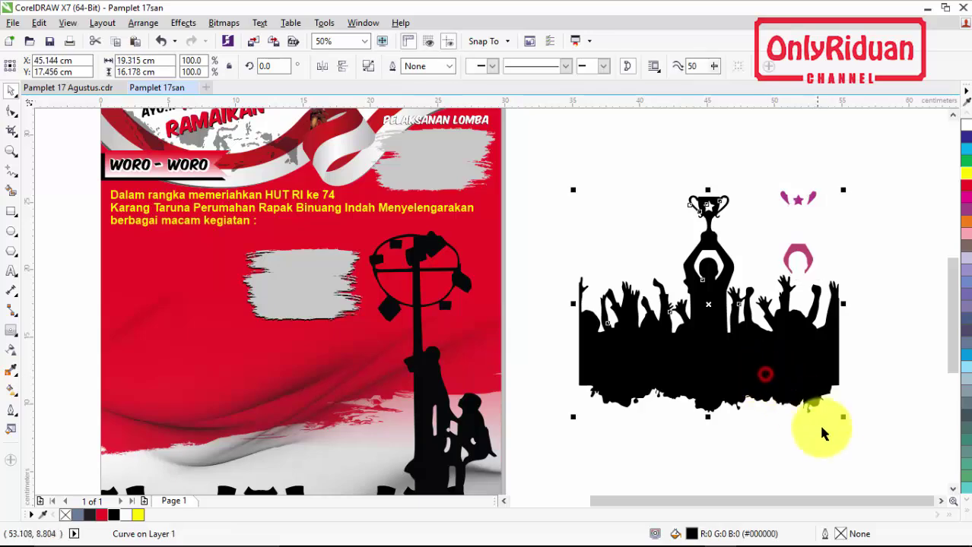
- Scale the trophy-crowd silhouette down to about 9.7 cm wide and check the silhouettes in the reference pamphlet
drag(845, 421, 713, 309)
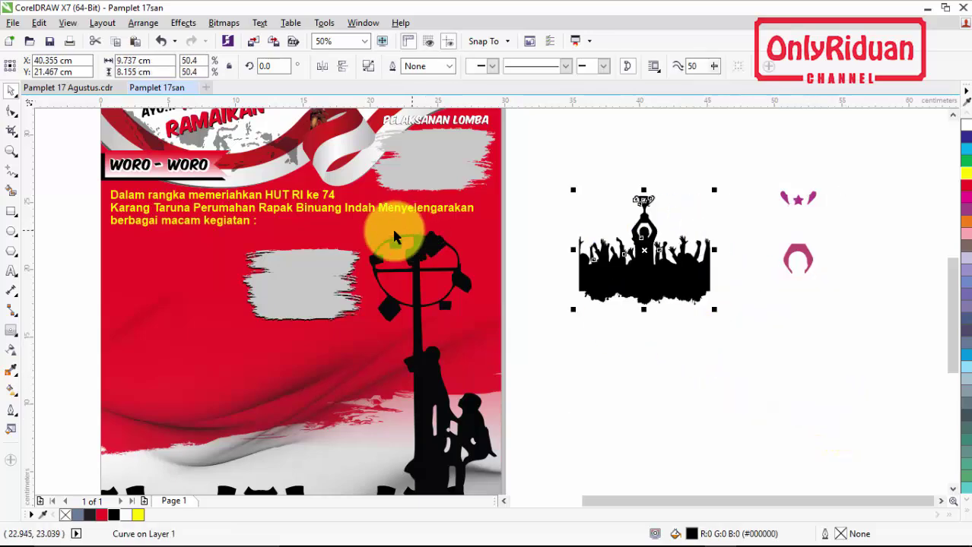
click(61, 88)
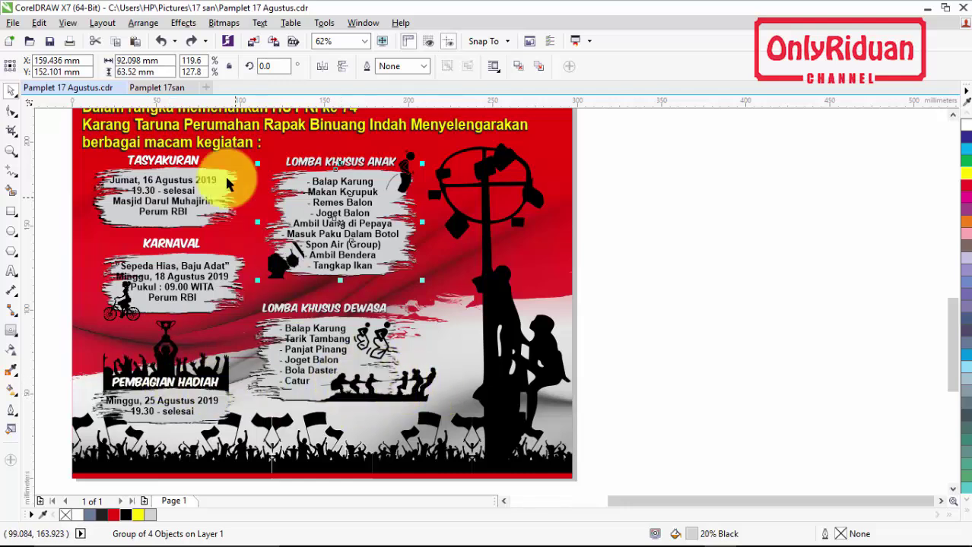
click(160, 89)
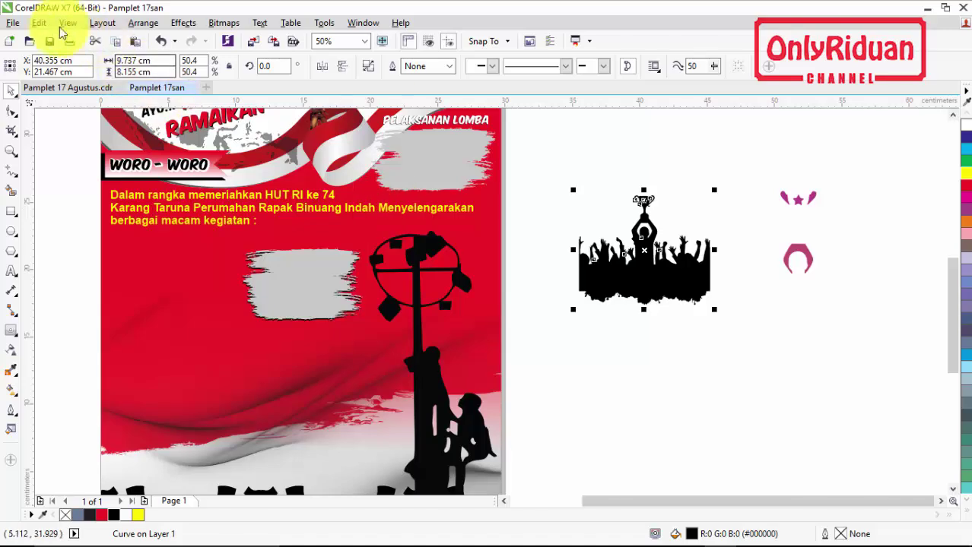
- Import the "tarik tambang" image and place it about 16.7 cm wide below the trophy crowd
click(13, 22)
click(67, 244)
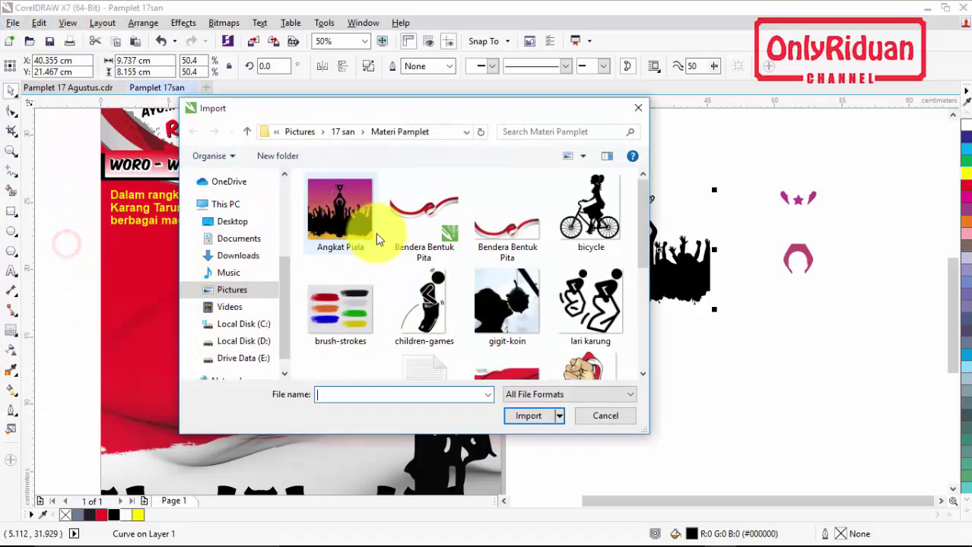
scroll(574, 240, down, 5)
click(445, 349)
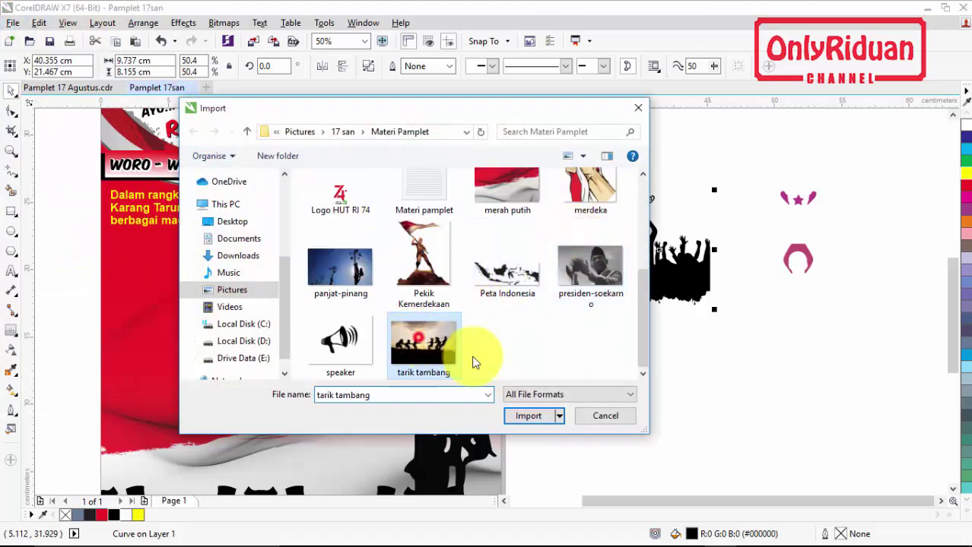
click(527, 416)
drag(552, 318, 777, 463)
- Trace the tug-of-war image, delete the original photo, and move the traced artwork back into its place and ungroup it
click(484, 67)
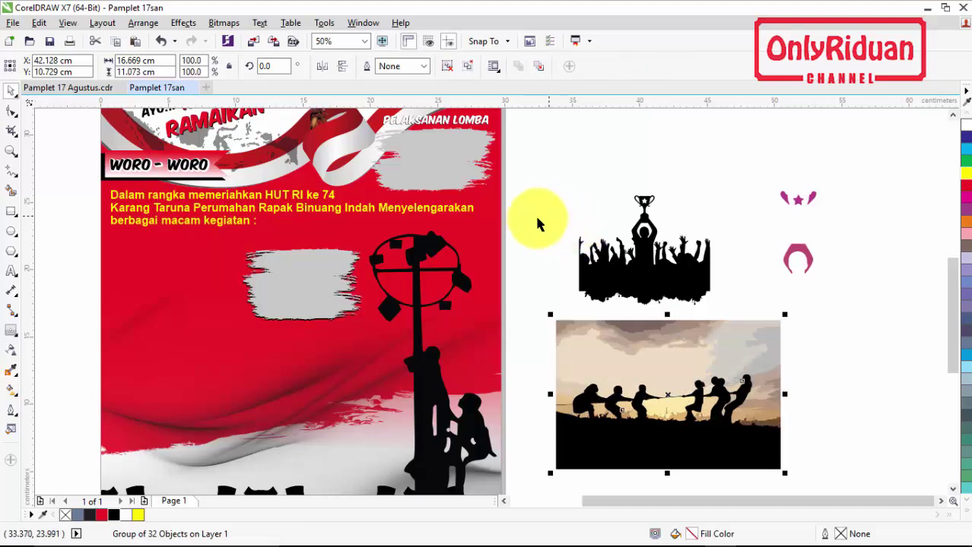
drag(693, 378, 905, 388)
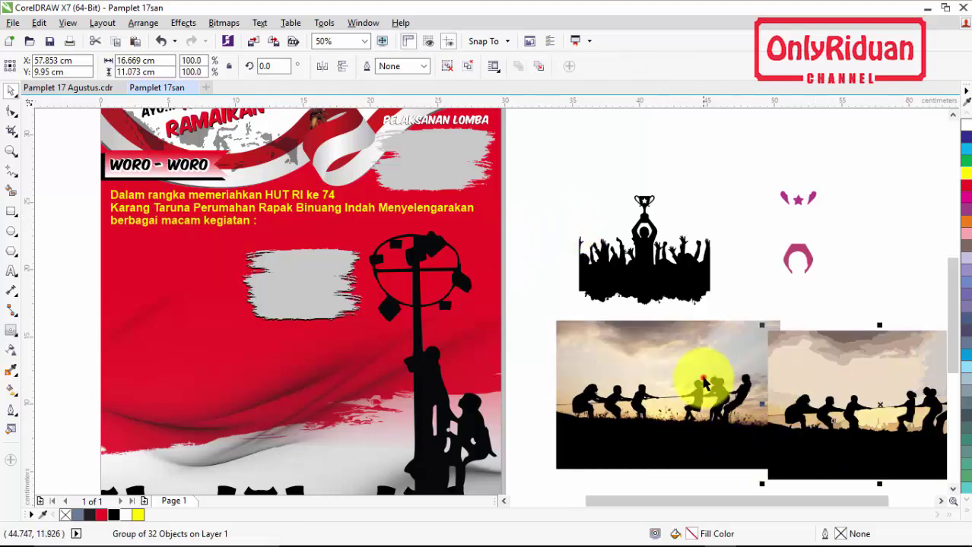
click(705, 377)
key(Delete)
drag(833, 396, 601, 373)
click(451, 66)
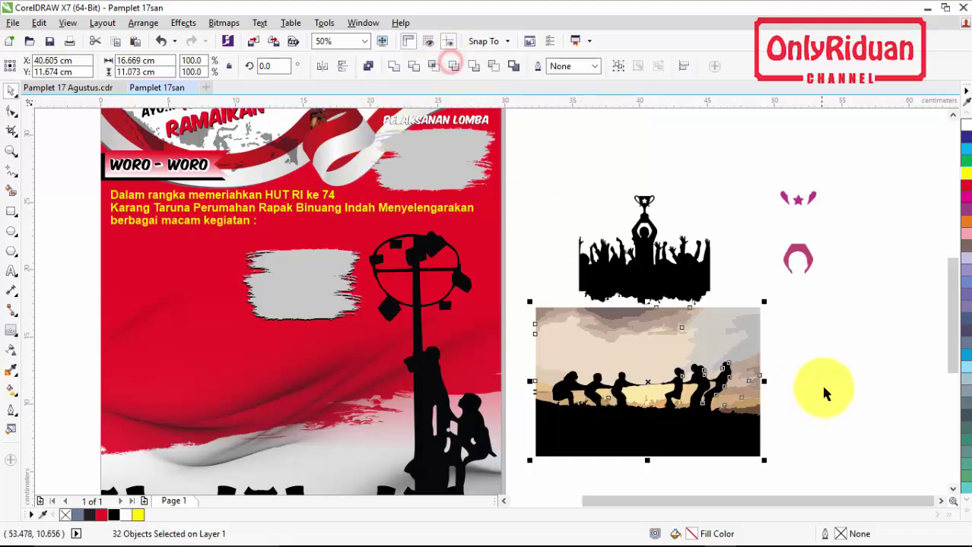
- Delete the grey, brown and pale beige sky pieces above the tug-of-war figures
click(814, 391)
click(718, 340)
key(Delete)
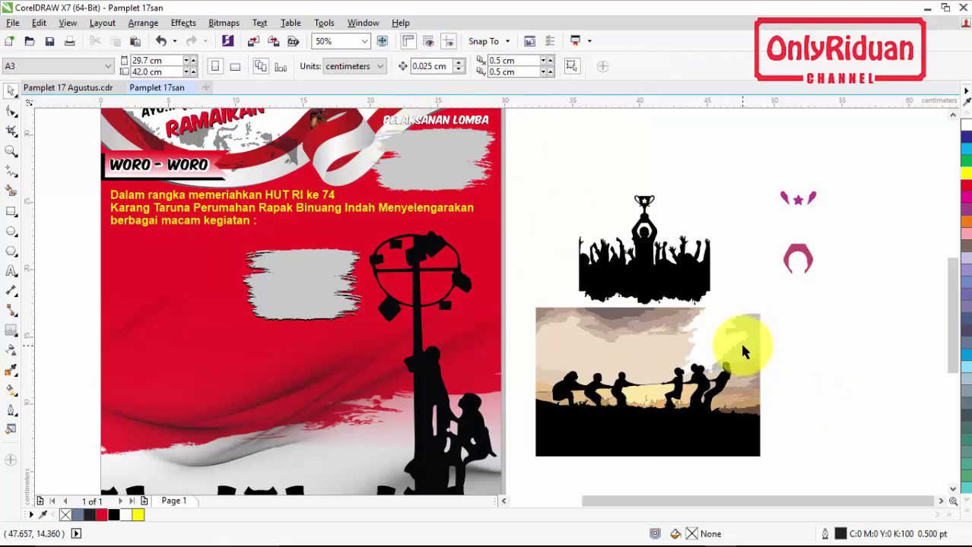
drag(527, 292, 701, 384)
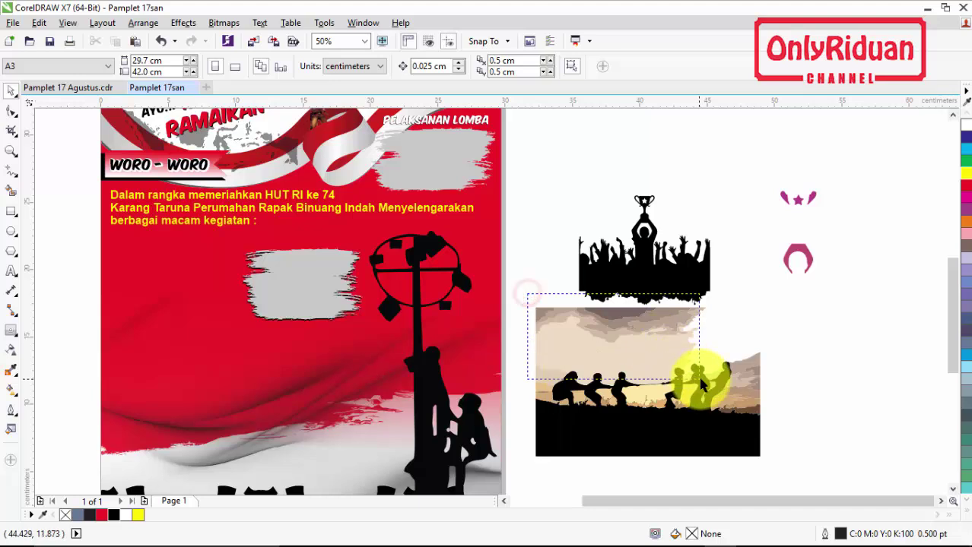
key(Delete)
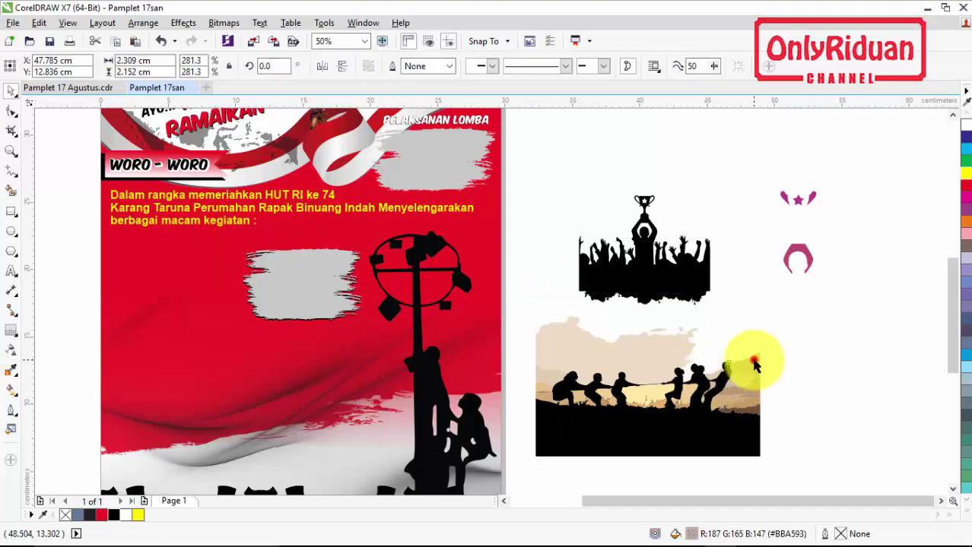
click(753, 357)
key(Delete)
click(674, 349)
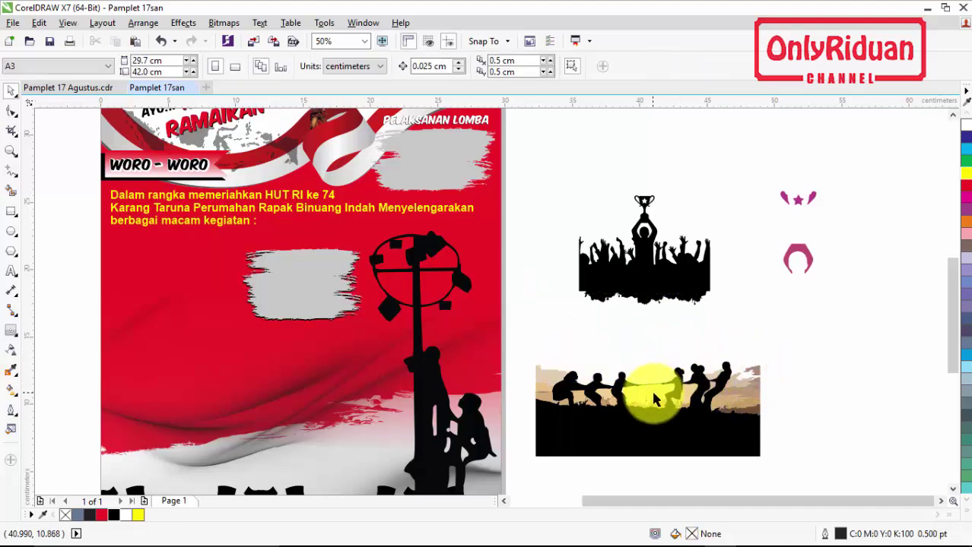
click(661, 400)
key(Delete)
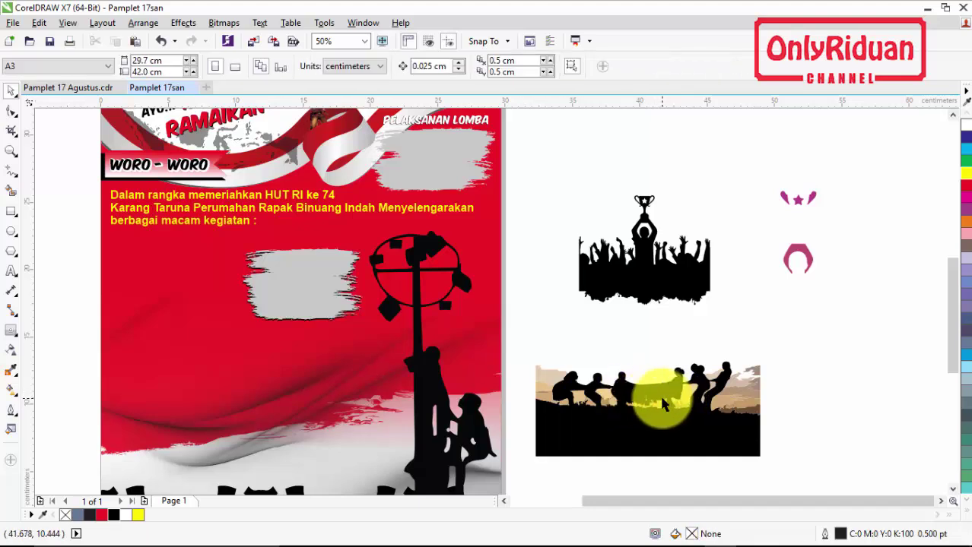
click(661, 403)
- Group the nine yellow and tan patches enclosed between the tug-of-war figures, the rope and the ground
scroll(661, 403, up, 2)
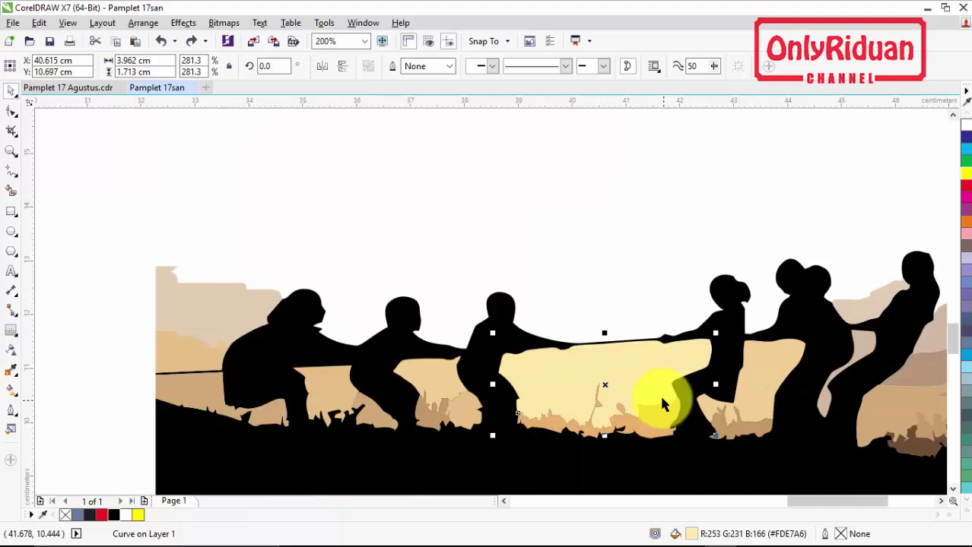
click(636, 279)
click(610, 382)
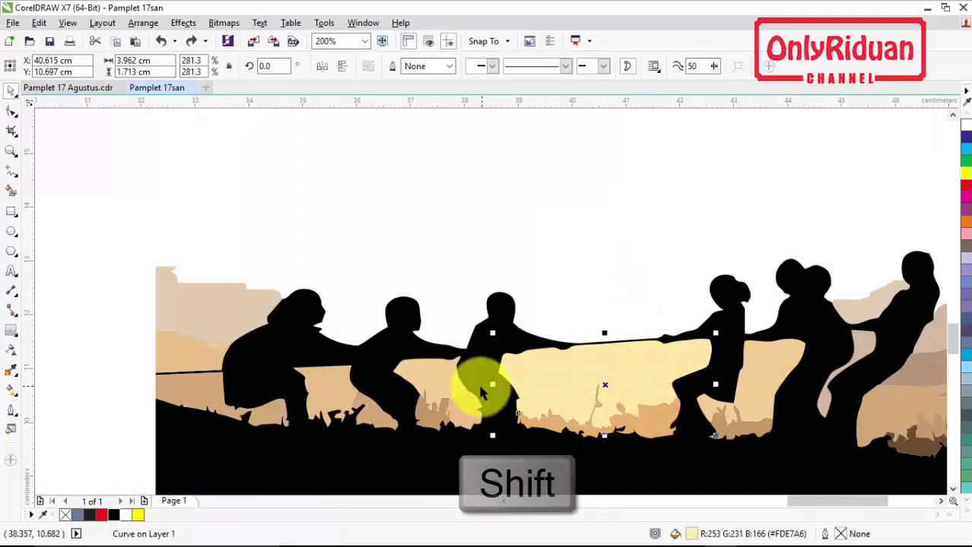
shift+click(655, 419)
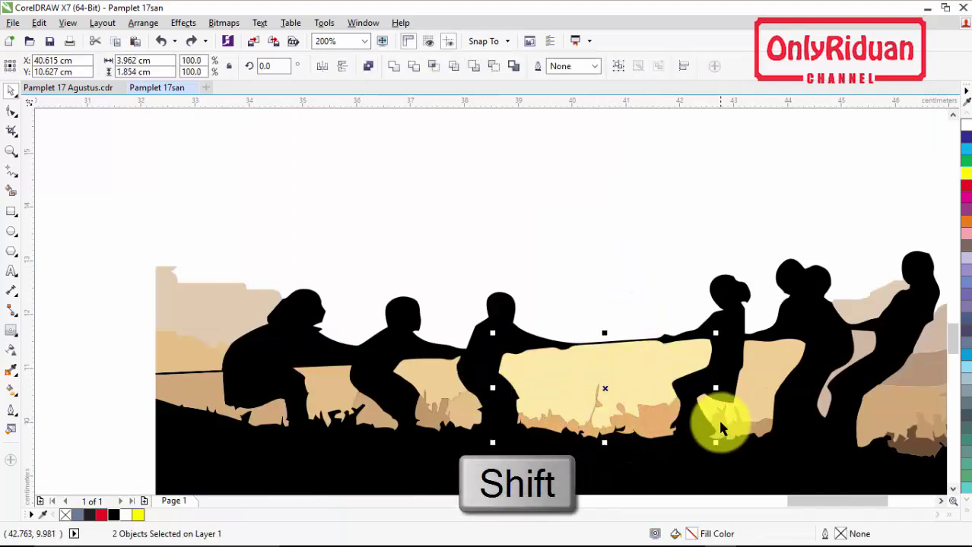
shift+click(720, 424)
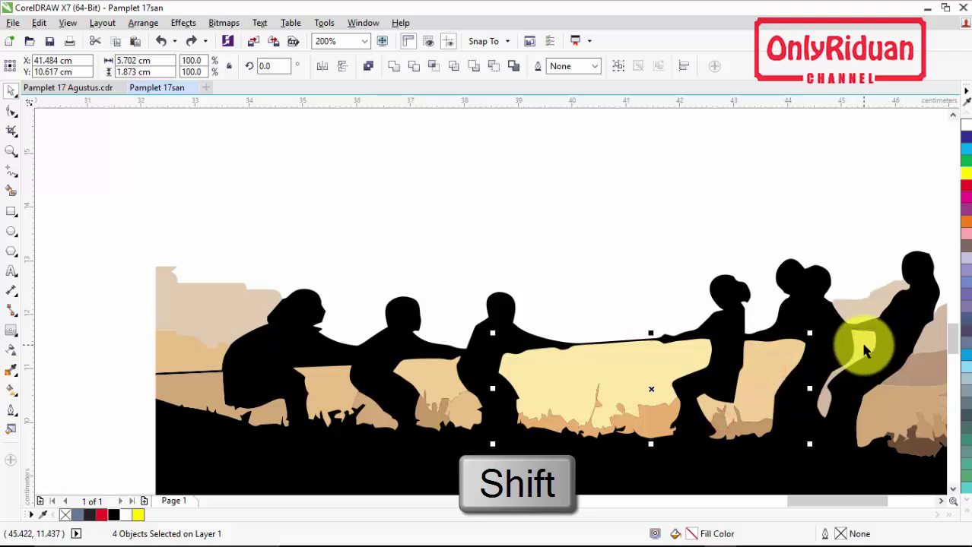
shift+click(448, 379)
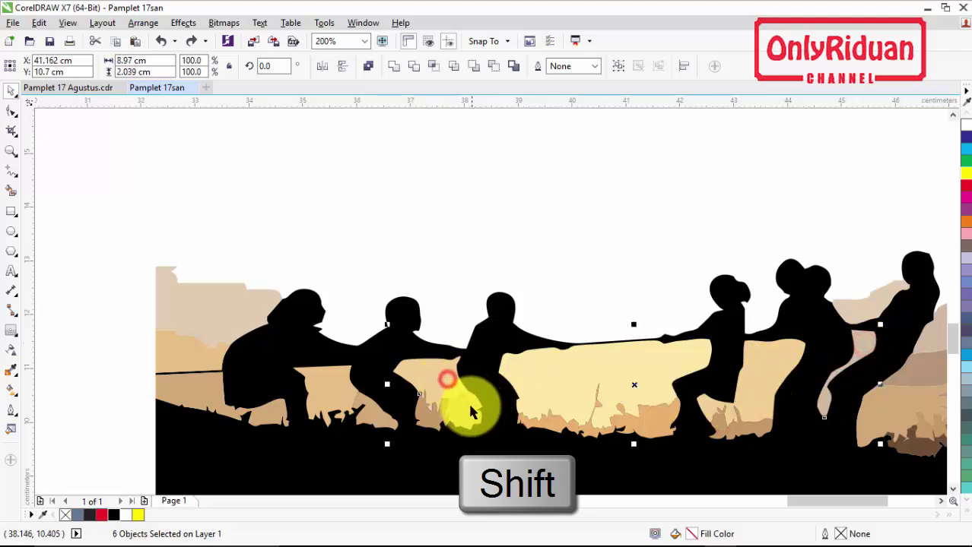
shift+click(434, 406)
shift+click(374, 411)
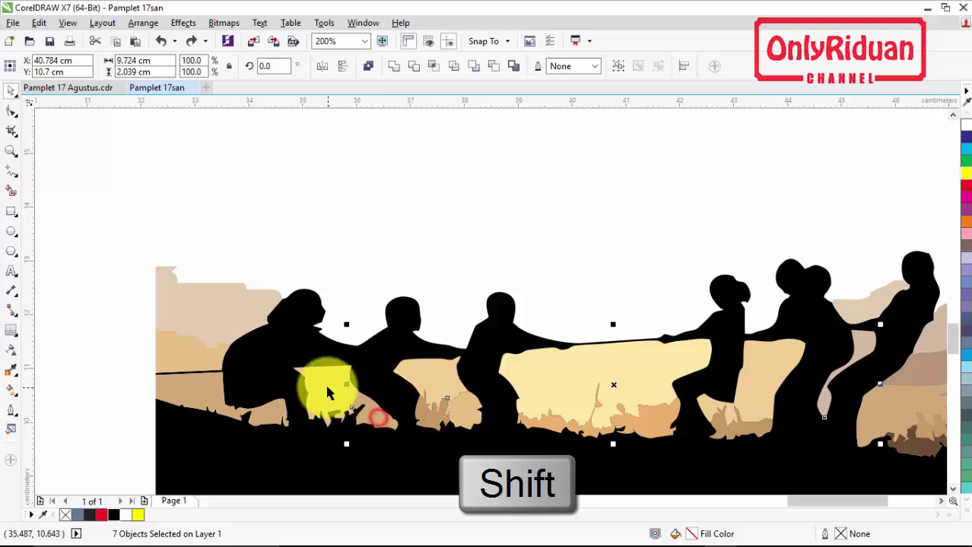
shift+click(325, 385)
shift+click(272, 410)
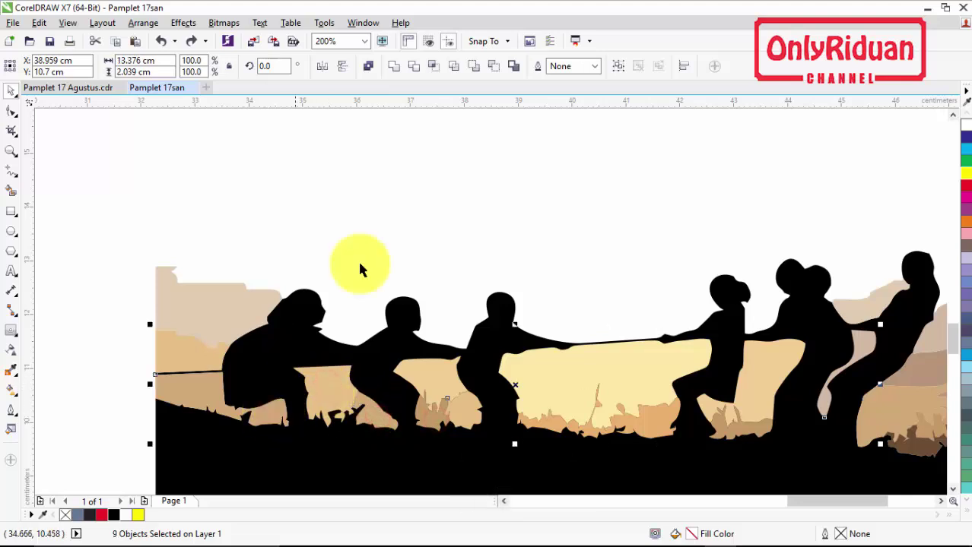
click(617, 68)
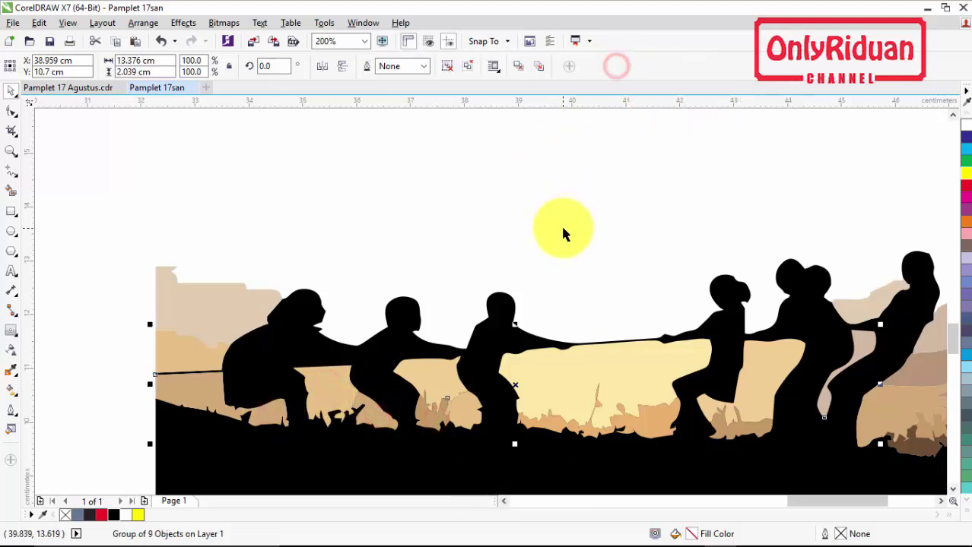
- Trim the grouped patches out of the black tug-of-war silhouette and delete the group
shift+click(726, 303)
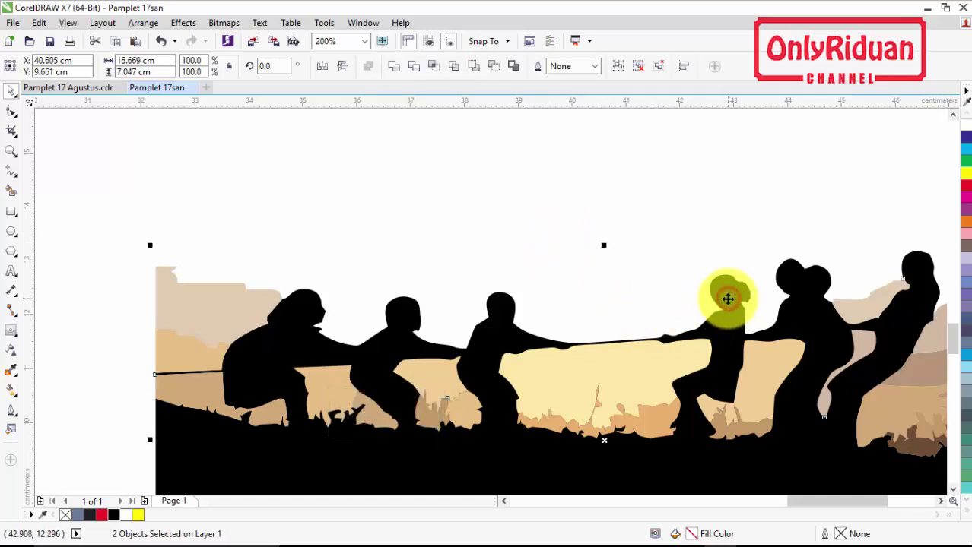
click(417, 68)
scroll(529, 155, down, 2)
click(586, 207)
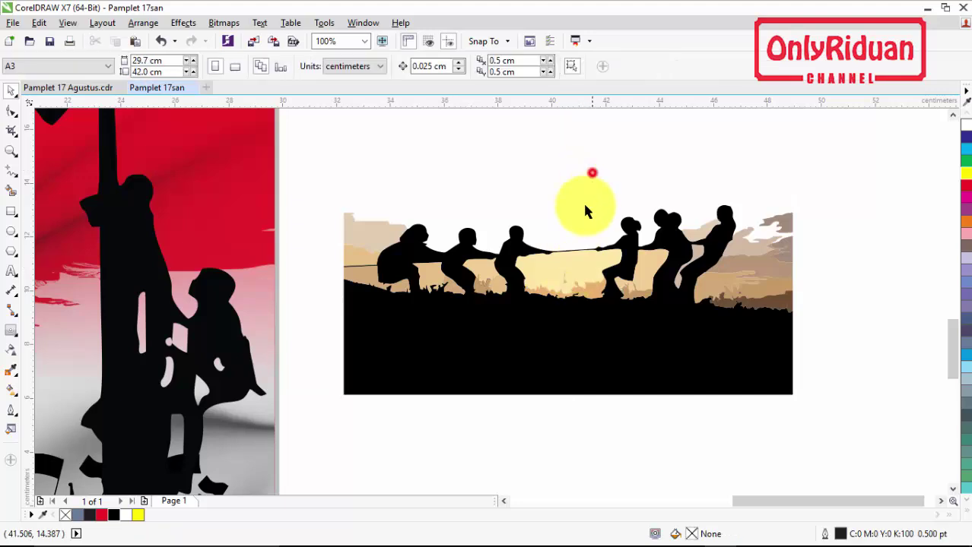
click(567, 269)
key(Escape)
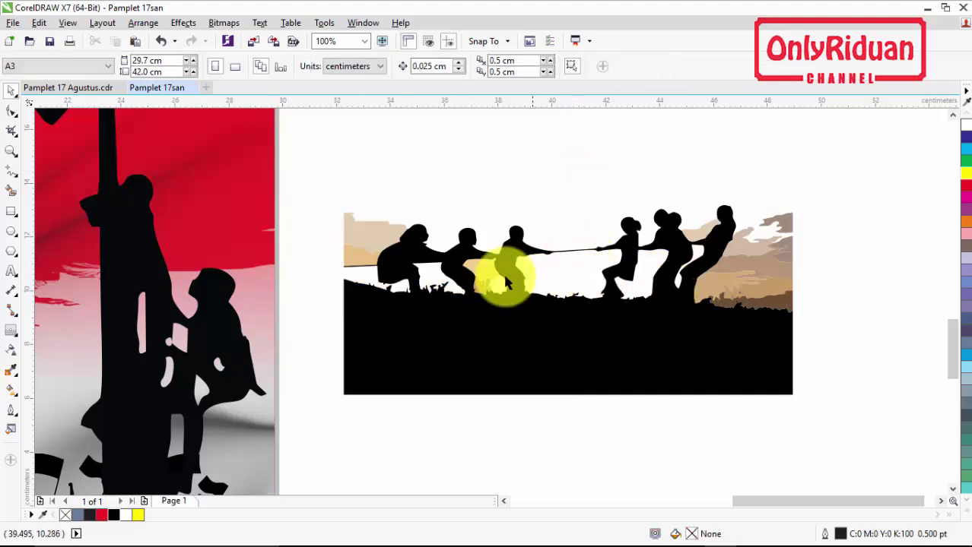
click(485, 271)
key(Delete)
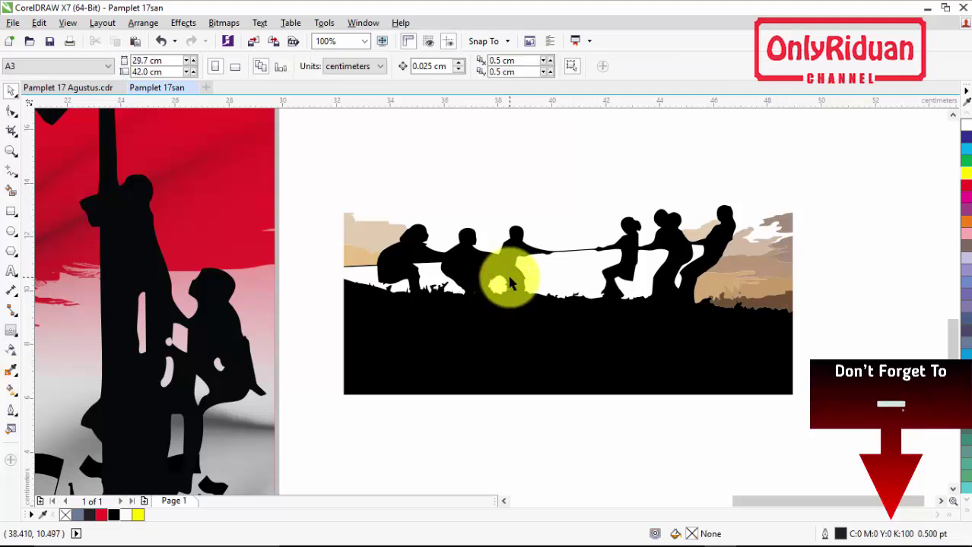
key(ctrl+z)
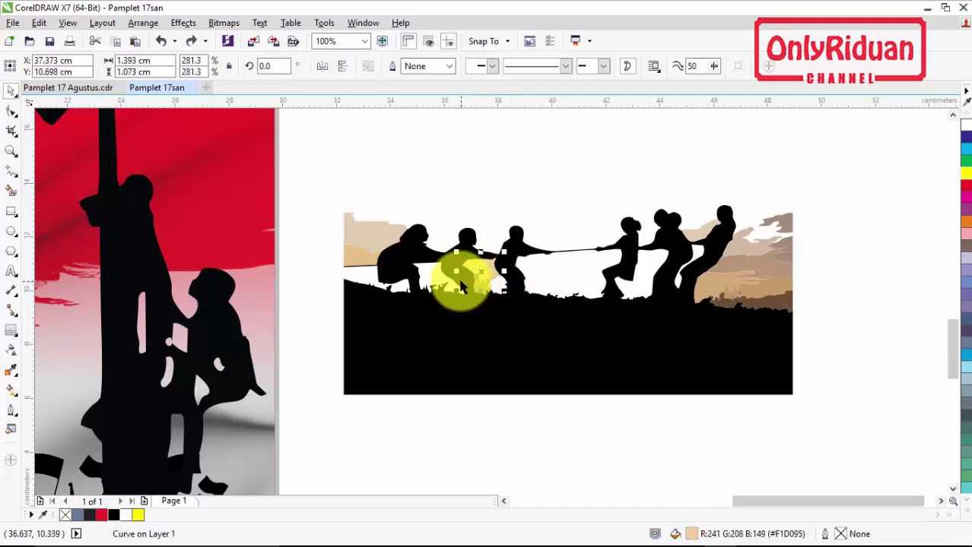
- Group the two leftover tan patches between the second and third children, trim them out of the black silhouette and delete them
scroll(460, 285, up, 2)
click(517, 196)
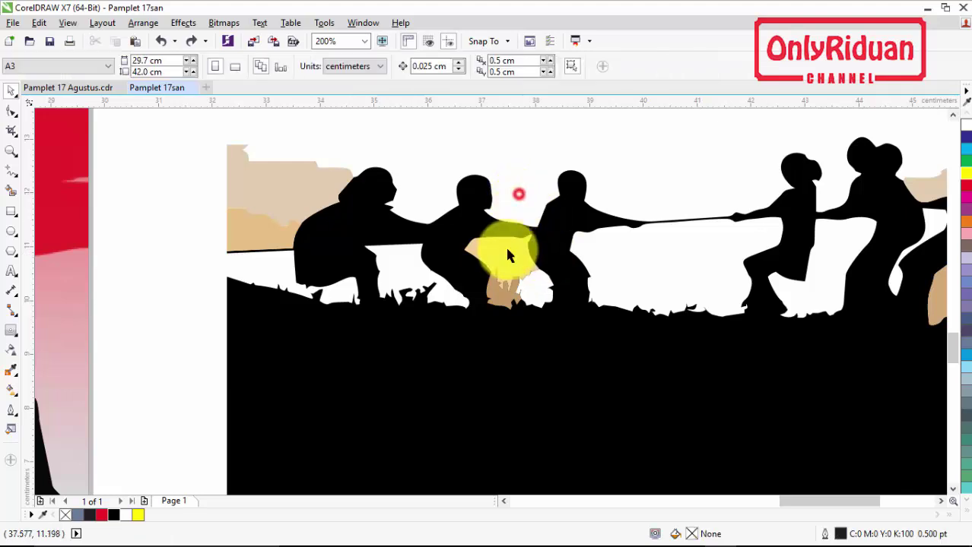
click(506, 251)
shift+click(508, 304)
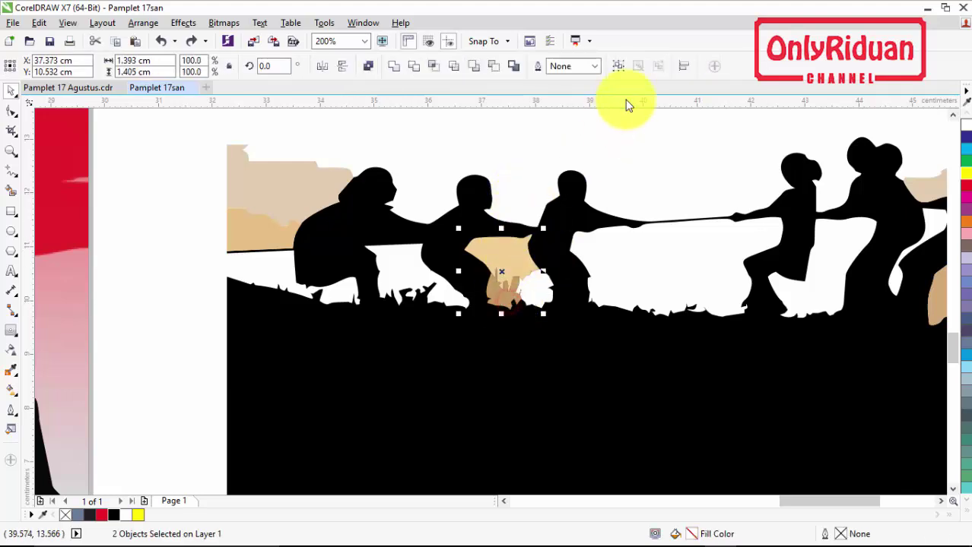
click(621, 67)
shift+click(481, 191)
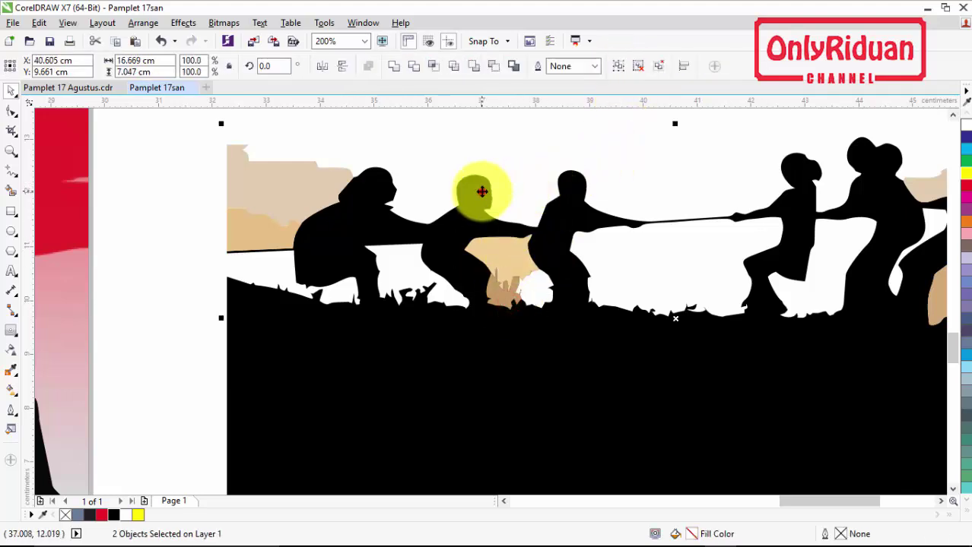
click(485, 127)
click(508, 249)
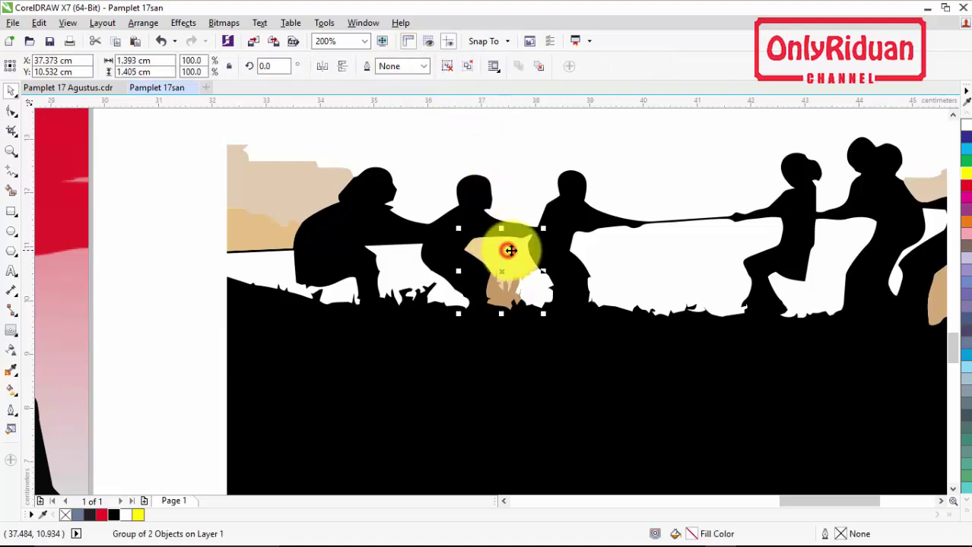
key(Delete)
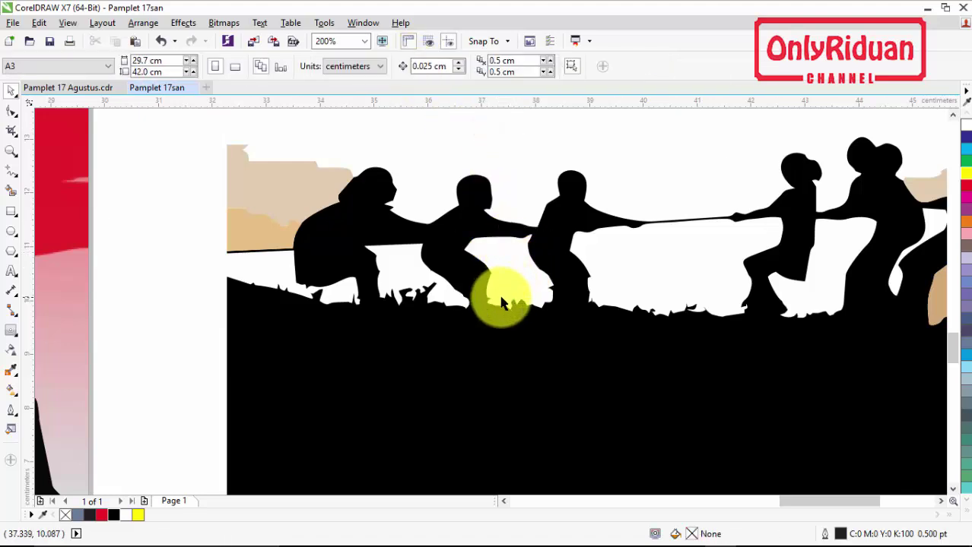
- Delete the remaining beige and brown background pieces at both ends of the tug-of-war silhouette
click(306, 186)
key(Delete)
click(271, 233)
key(Delete)
scroll(357, 175, down, 1)
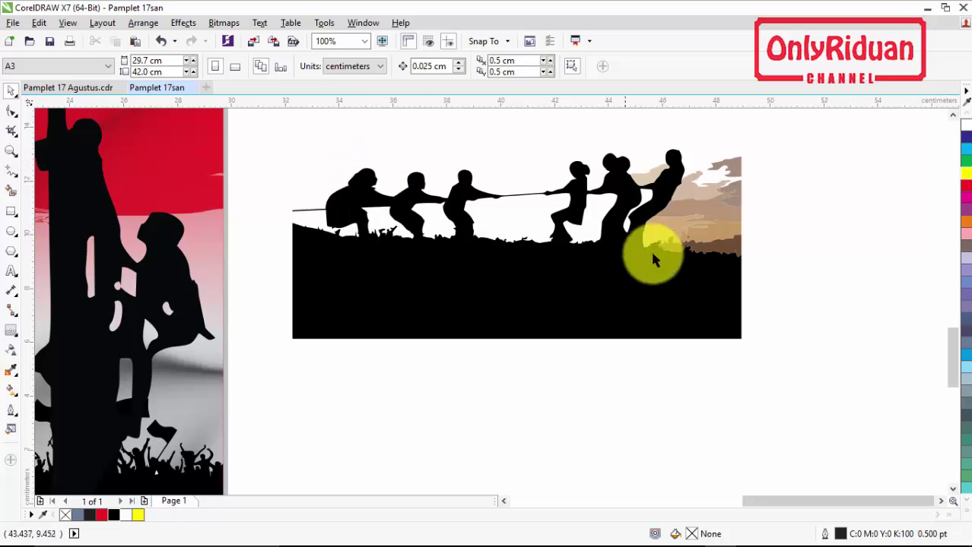
click(646, 169)
key(Delete)
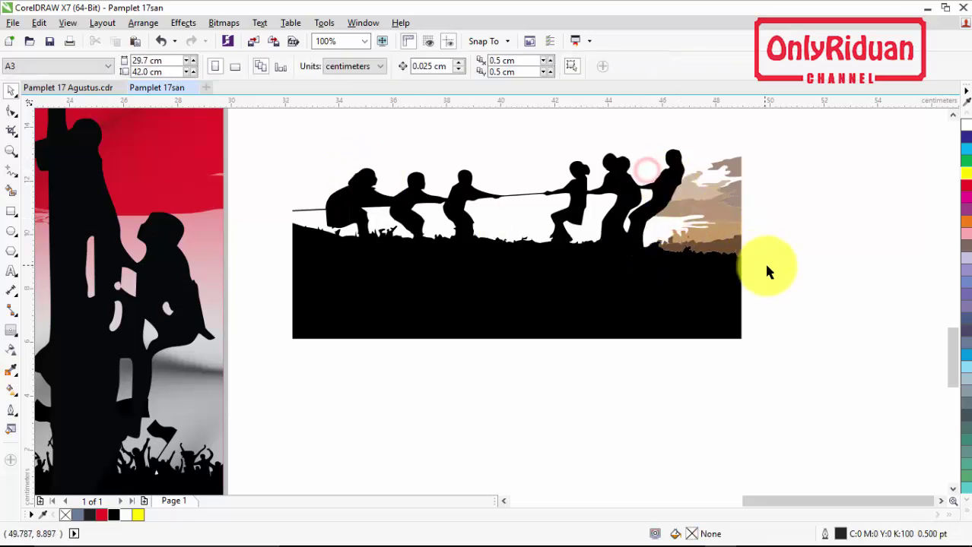
drag(628, 139, 631, 135)
key(Delete)
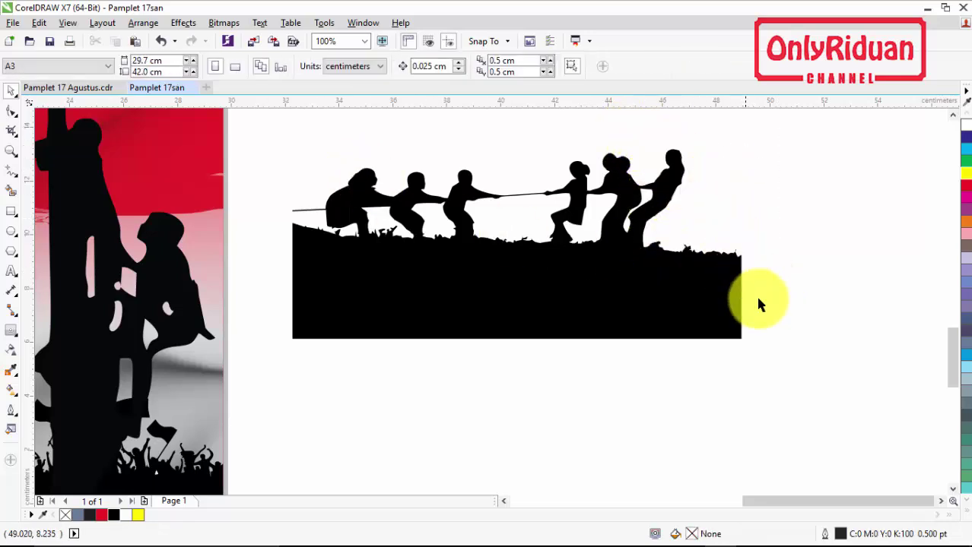
- Draw a rectangle about 20.1 by 4.5 cm over the lower part of the black ground beneath the tug-of-war figures
click(11, 216)
drag(814, 384, 272, 262)
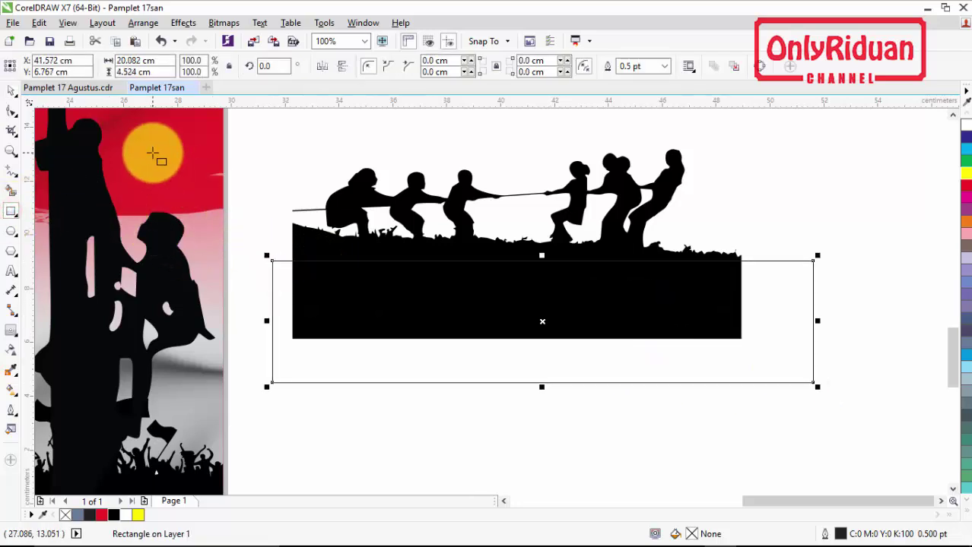
- Trim the rectangle's area off the black ground of the tug-of-war silhouette and delete the rectangle
shift+click(11, 91)
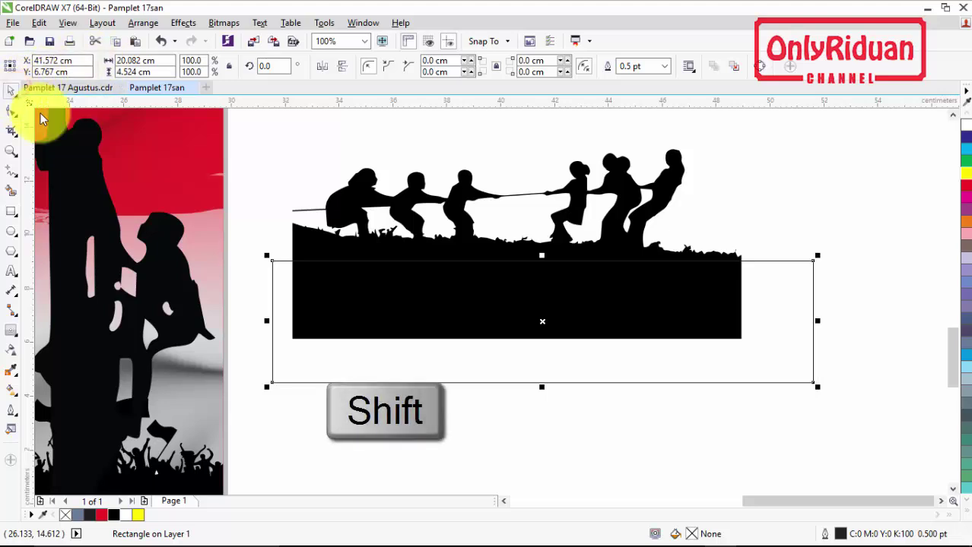
shift+click(347, 213)
click(412, 67)
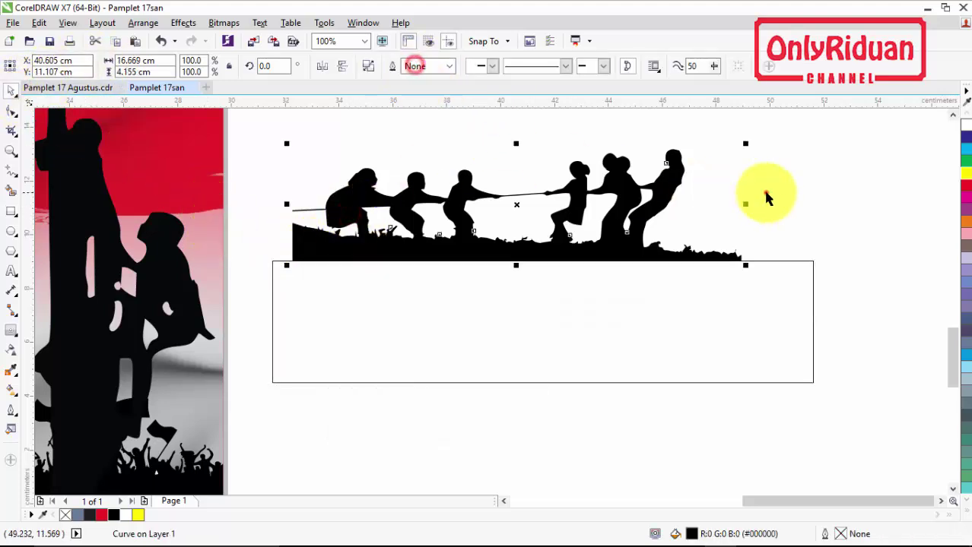
click(765, 193)
click(660, 332)
key(Delete)
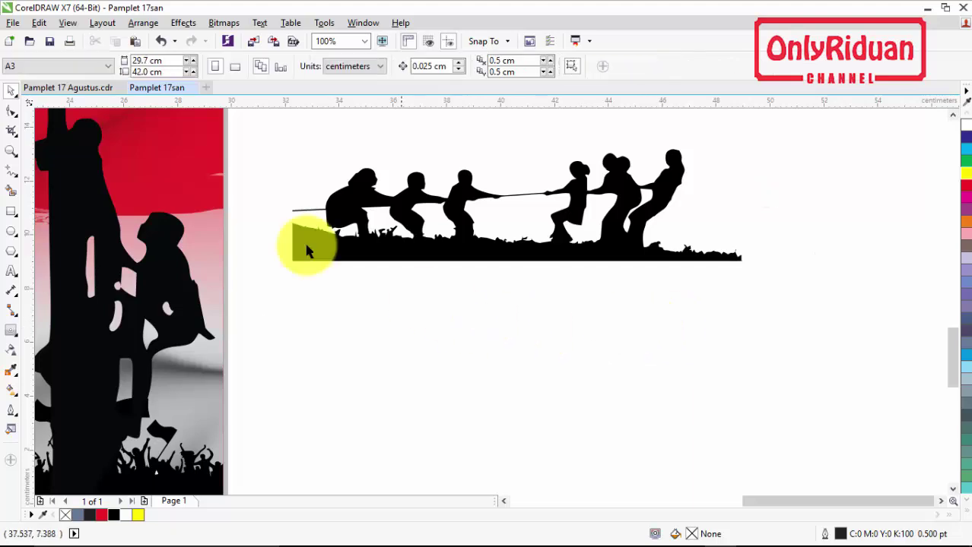
- Review the finished reference pamphlet and the Materi pamplet text in Notepad, and return to the Pamplet 17san document
click(76, 89)
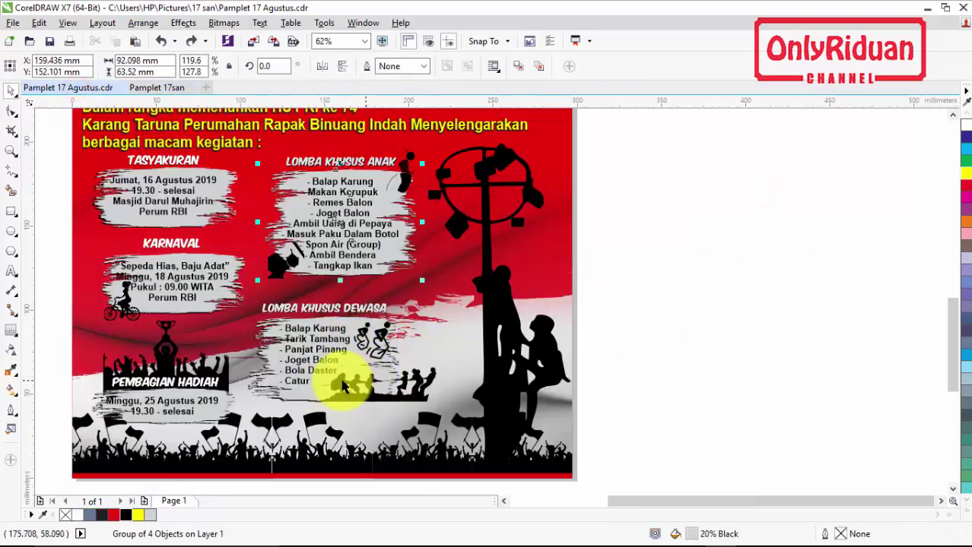
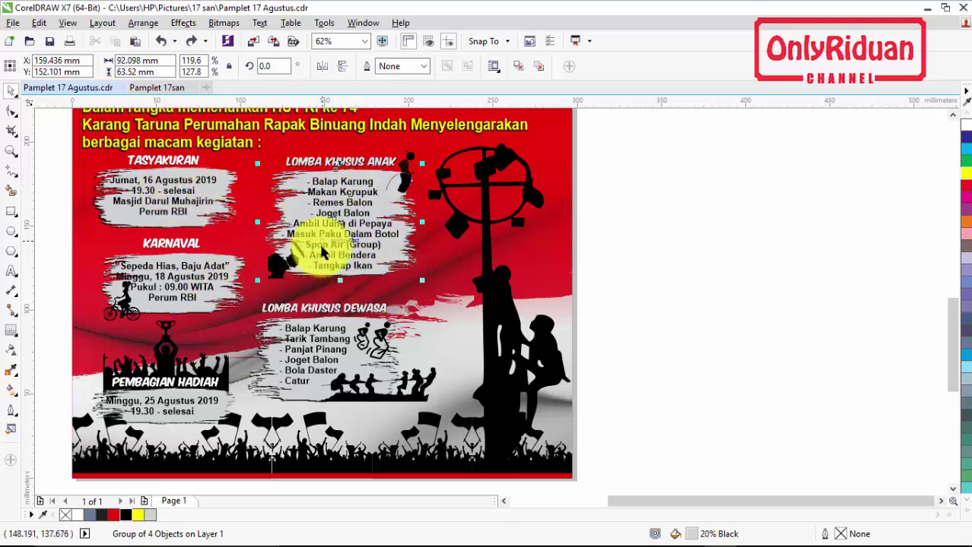
mouse_move(748, 541)
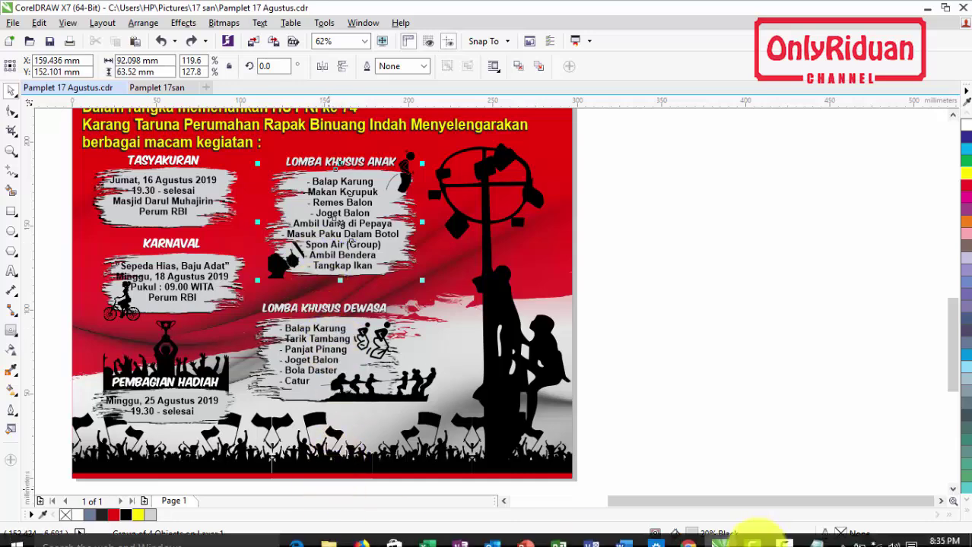
click(819, 536)
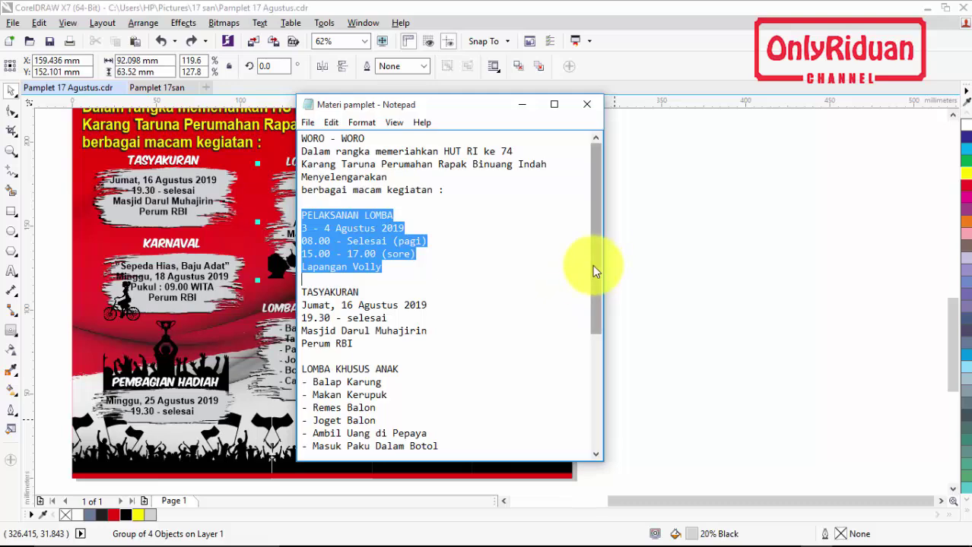
click(522, 105)
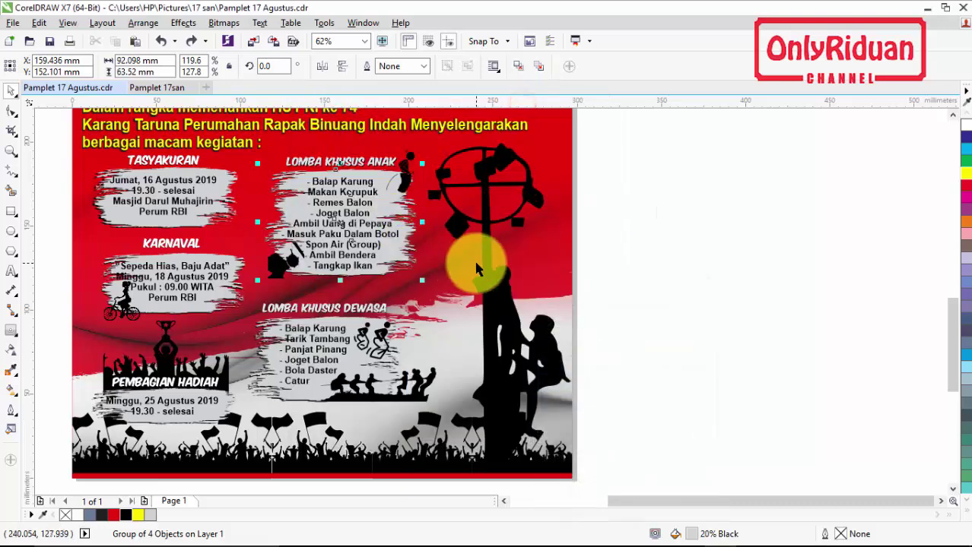
scroll(770, 269, down, 2)
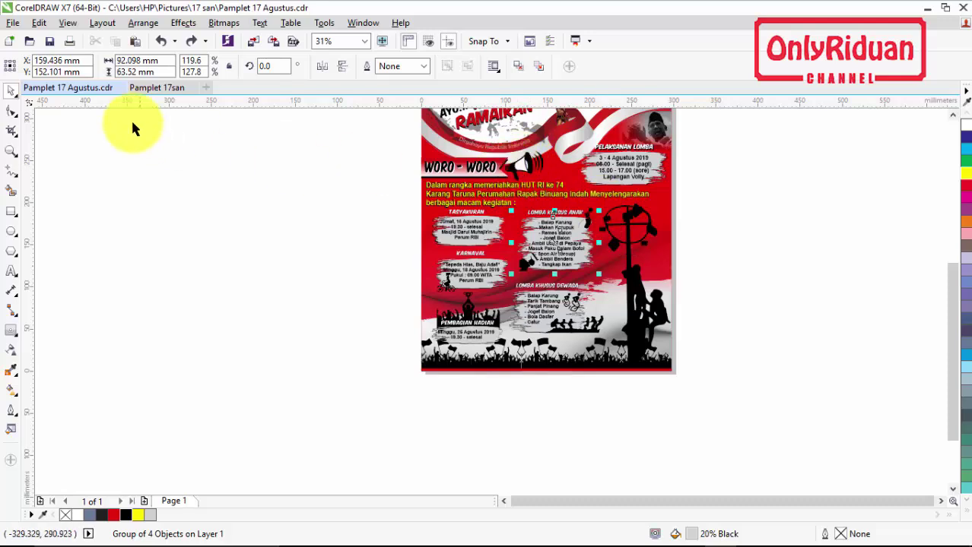
click(155, 89)
- Import the speaker image from the Materi Pamplet folder, placing it about 12.3 by 9.5 cm below the yellow intro text
scroll(290, 228, down, 3)
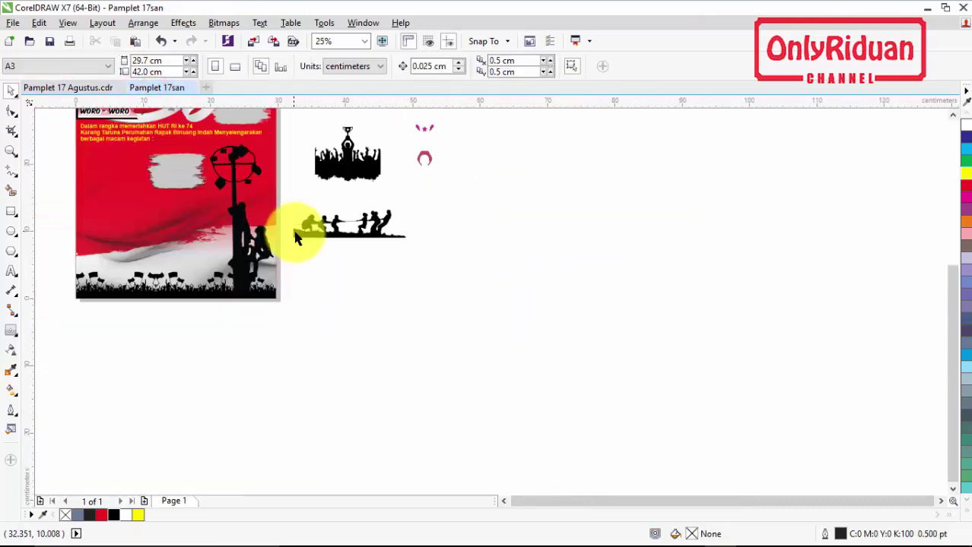
click(503, 503)
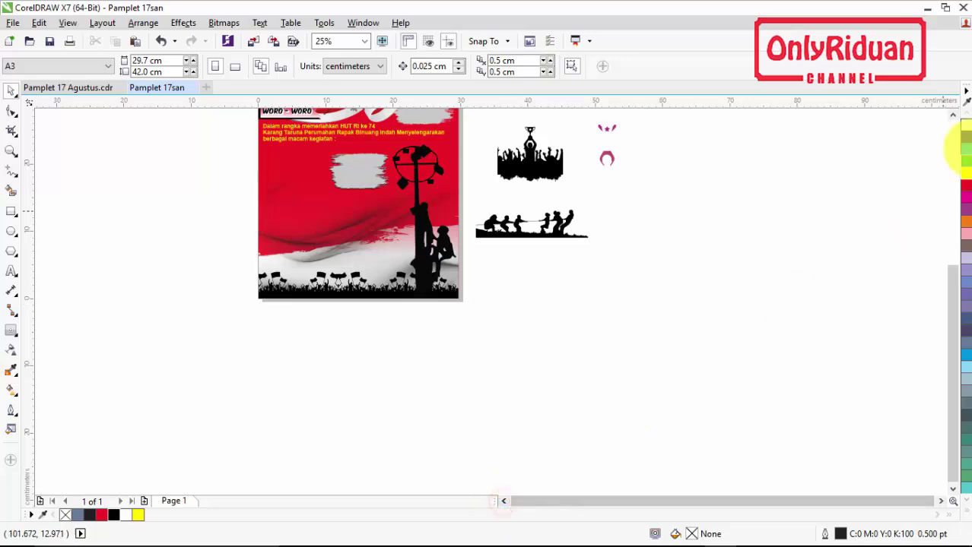
click(955, 116)
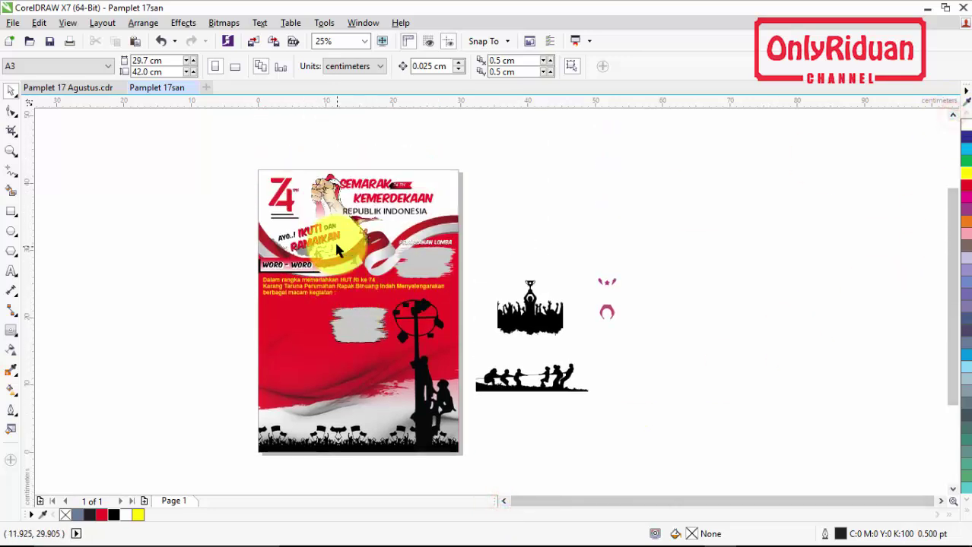
scroll(335, 239, up, 2)
click(13, 23)
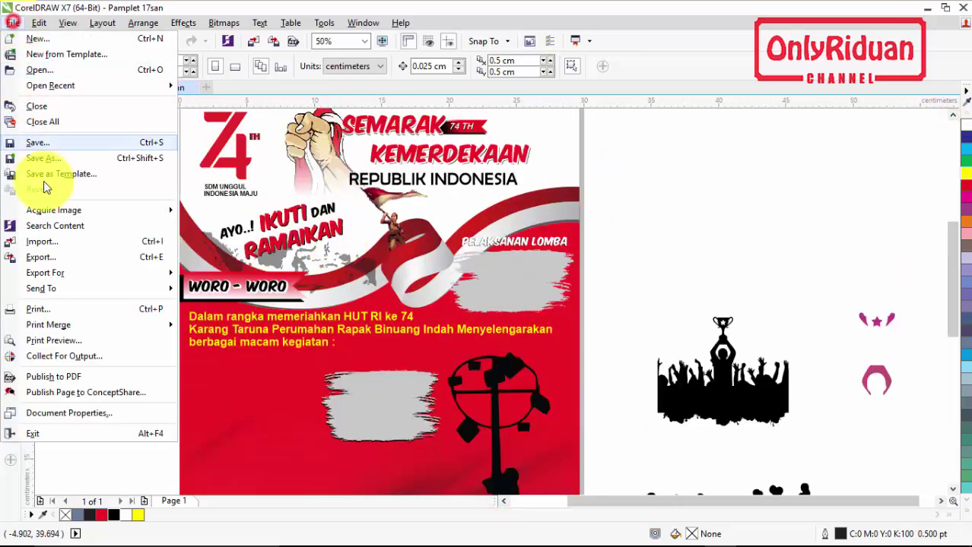
click(48, 241)
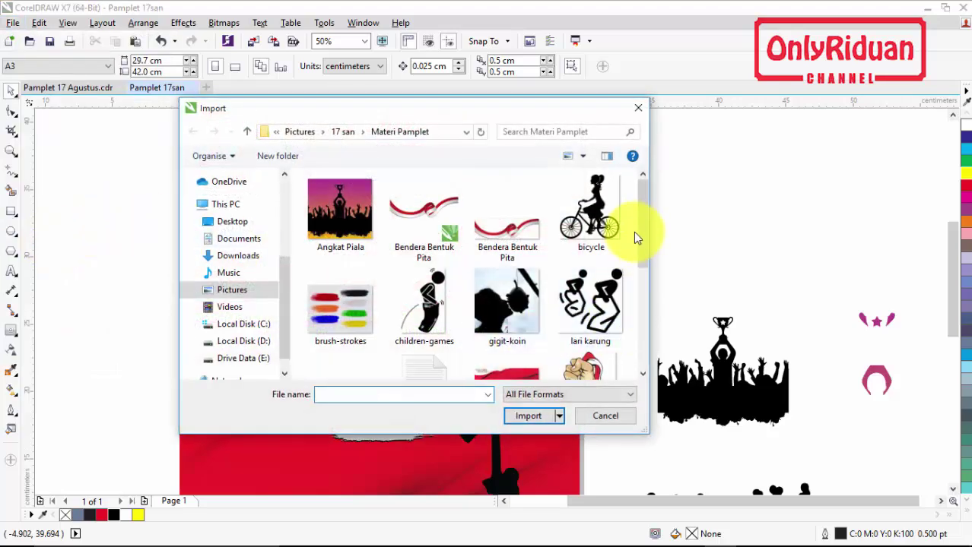
drag(642, 220, 642, 345)
click(340, 343)
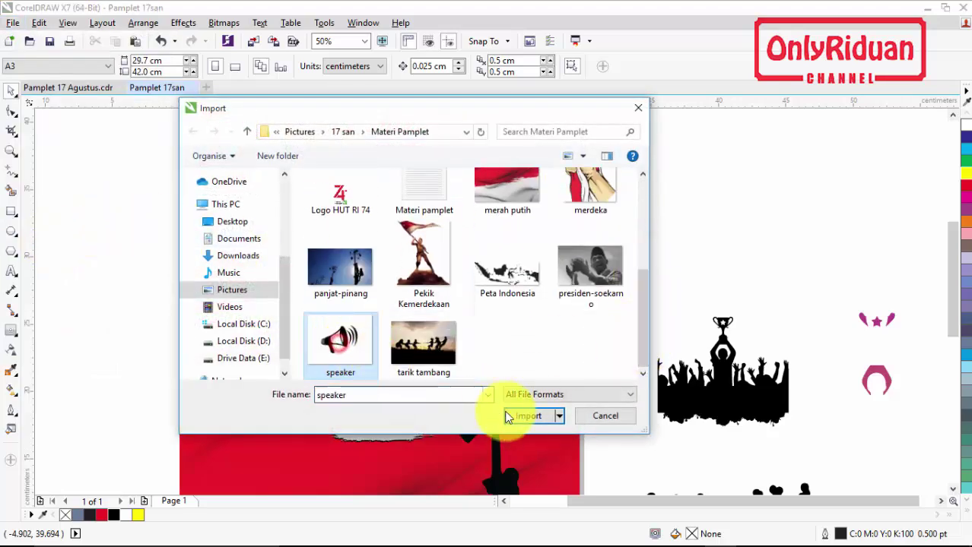
click(529, 416)
drag(242, 342, 419, 477)
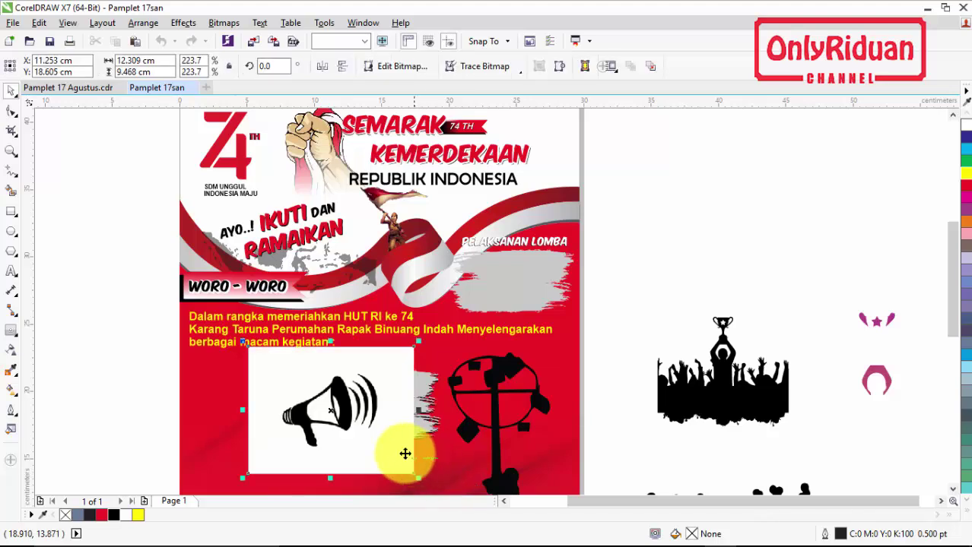
- Trace the speaker bitmap into vector shapes, move the traced copy aside and delete the original bitmap
click(487, 85)
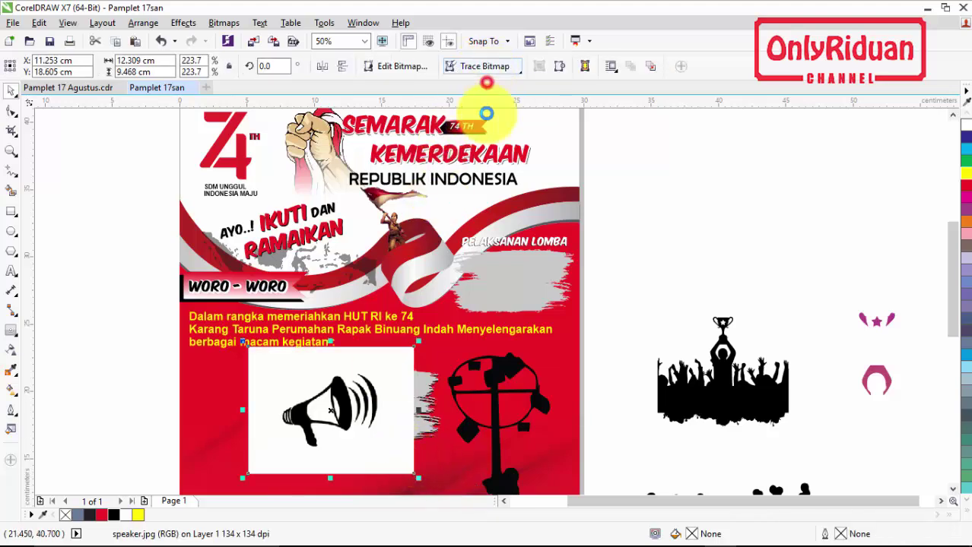
click(90, 204)
drag(283, 374, 476, 338)
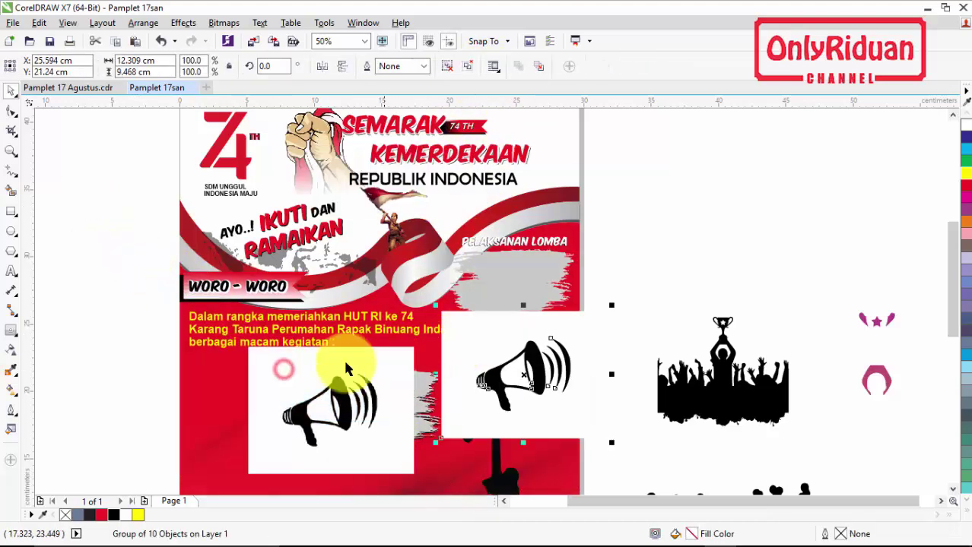
click(309, 367)
key(Delete)
- Move the traced megaphone below the intro text, ungroup it and delete its white background
drag(466, 373, 251, 395)
click(448, 69)
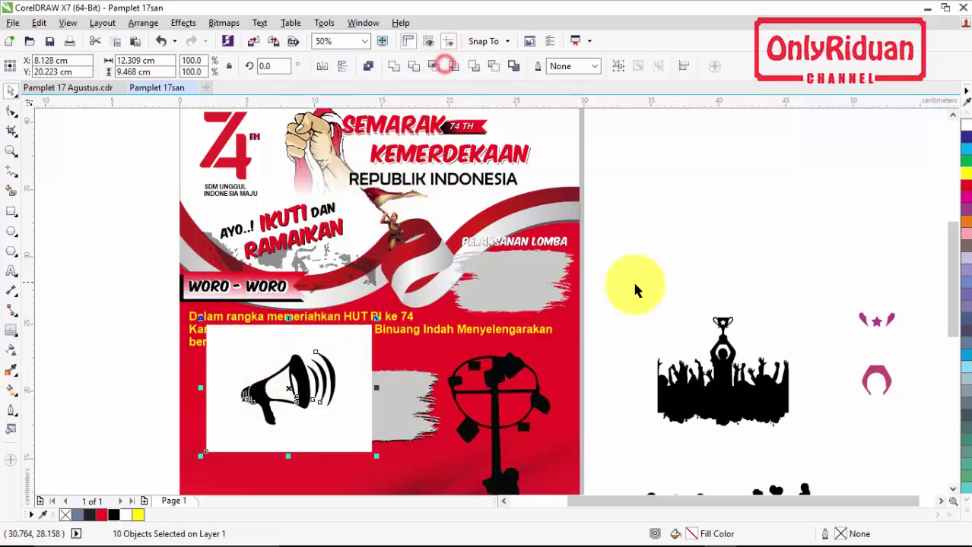
click(347, 353)
key(Delete)
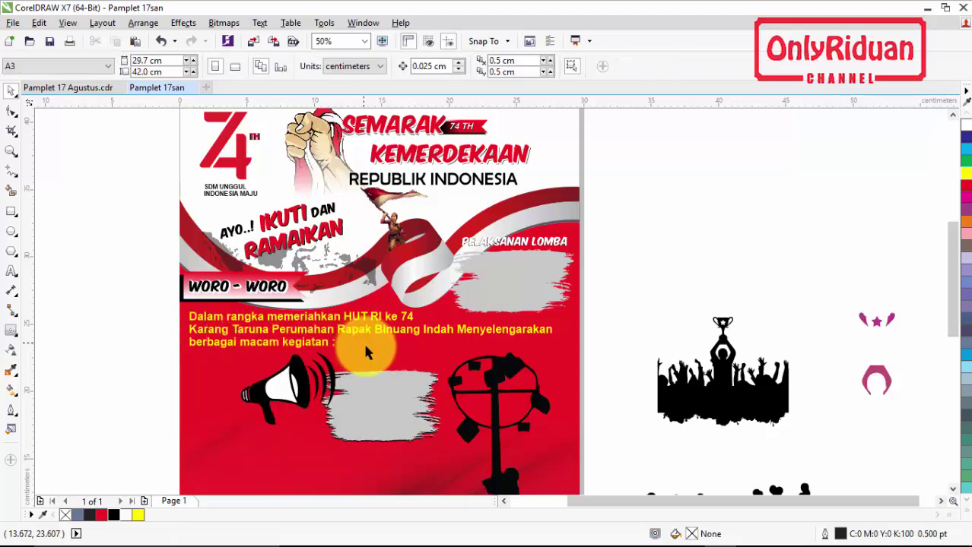
- Group the two light grey strips at the rear end of the megaphone
scroll(245, 403, up, 4)
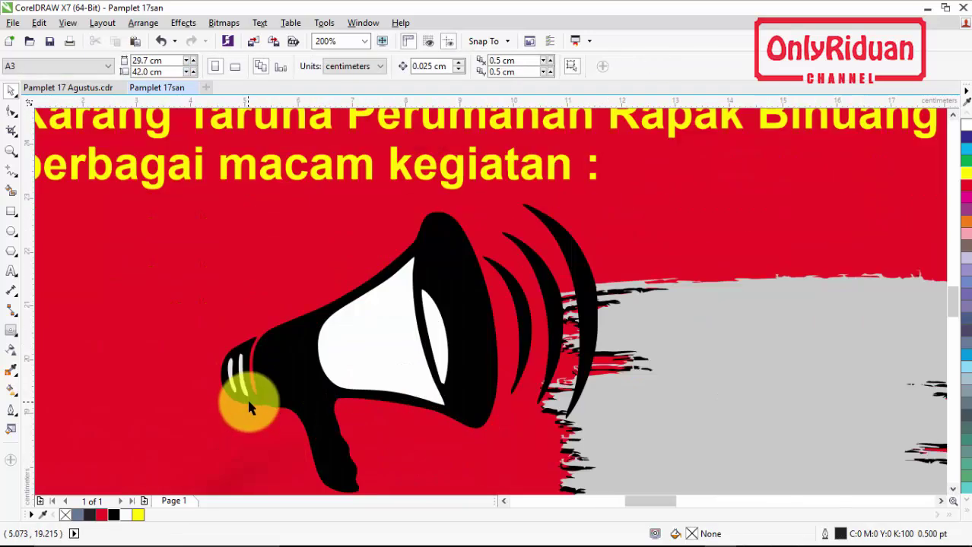
click(241, 374)
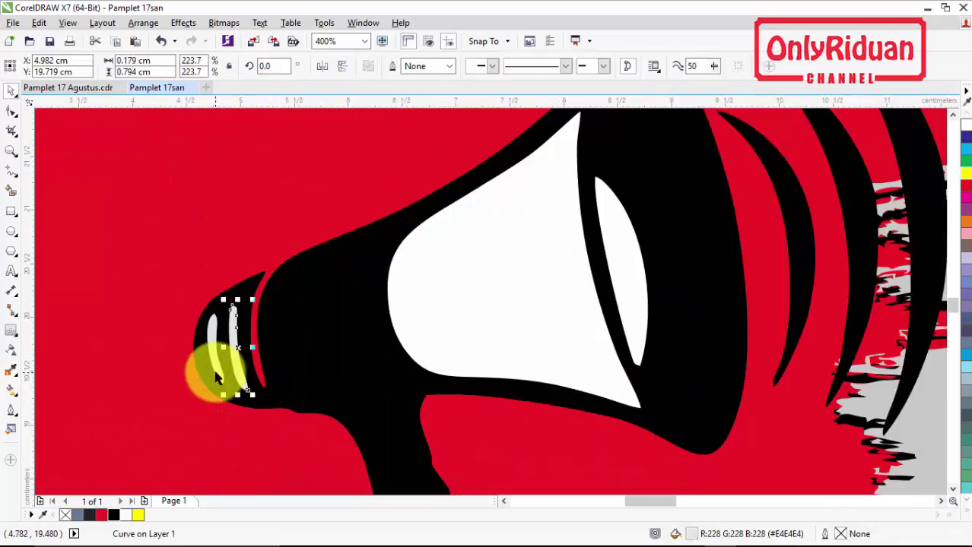
shift+click(216, 356)
click(618, 67)
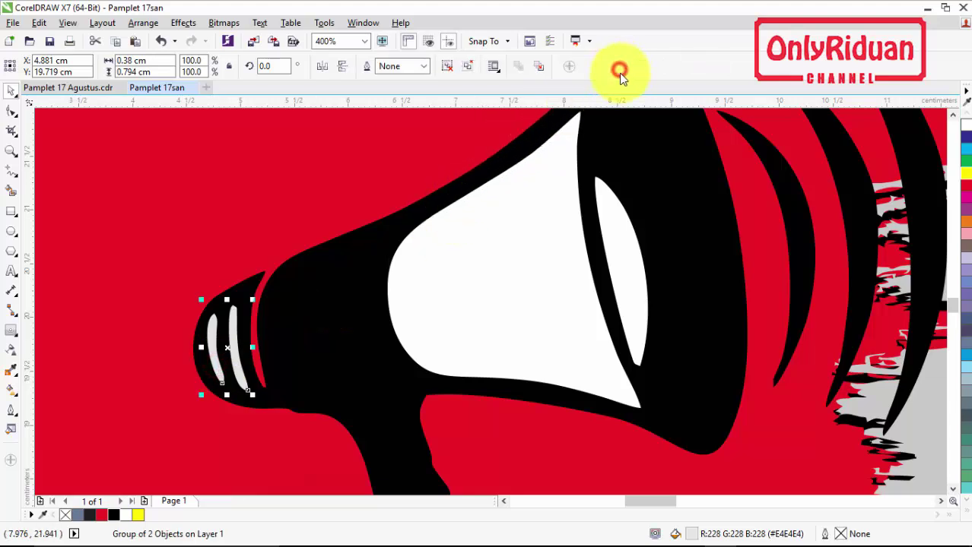
- Try to trim the grouped grey strips out of the megaphone's main body and delete them, and undo the deletion
shift+click(331, 303)
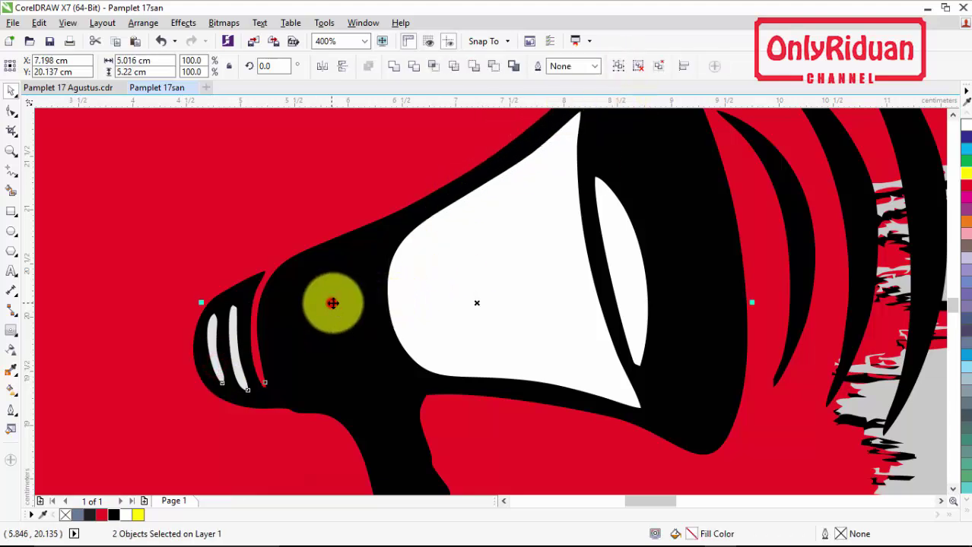
click(415, 67)
scroll(343, 255, down, 2)
click(282, 301)
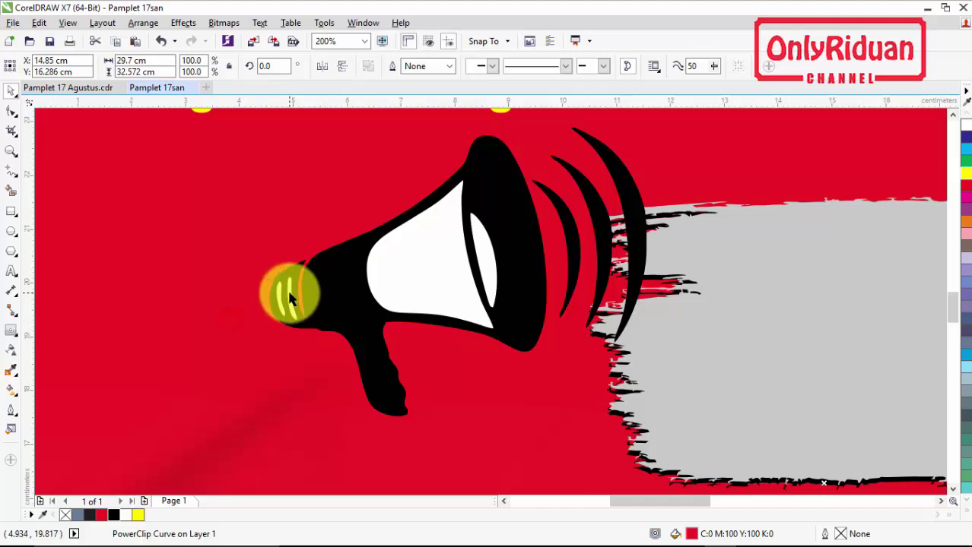
ctrl+click(288, 296)
key(Escape)
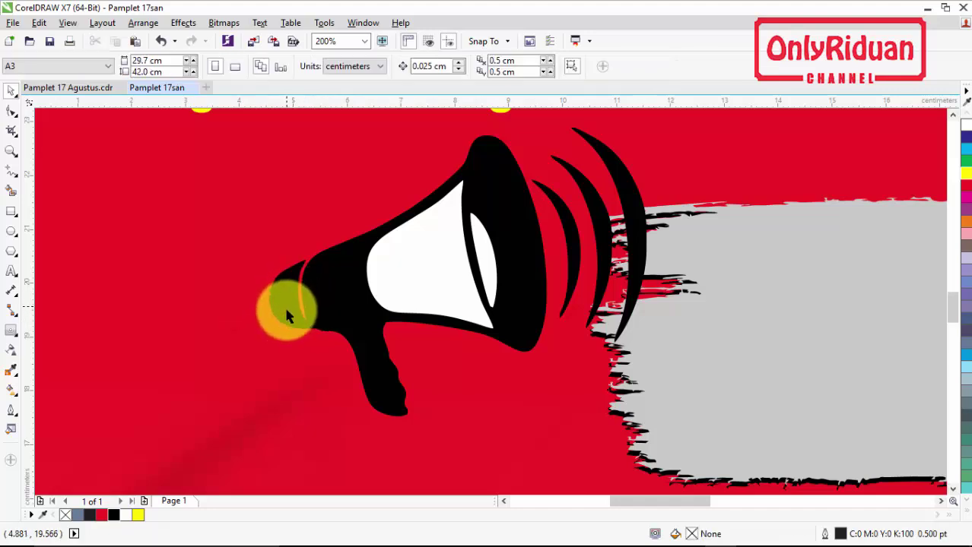
click(288, 301)
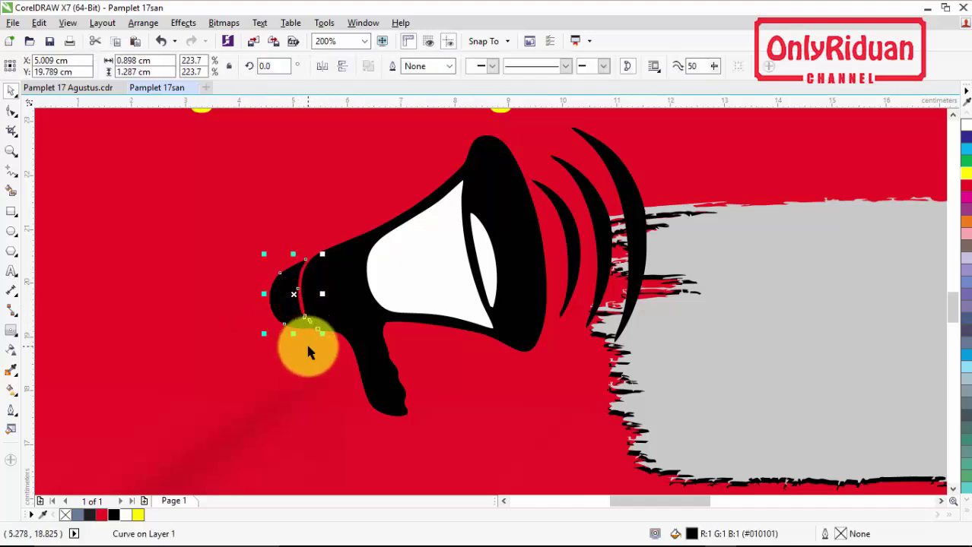
key(ctrl+z)
- Trim the grouped grey strips out of the megaphone's black rear piece and delete the group
scroll(292, 340, up, 2)
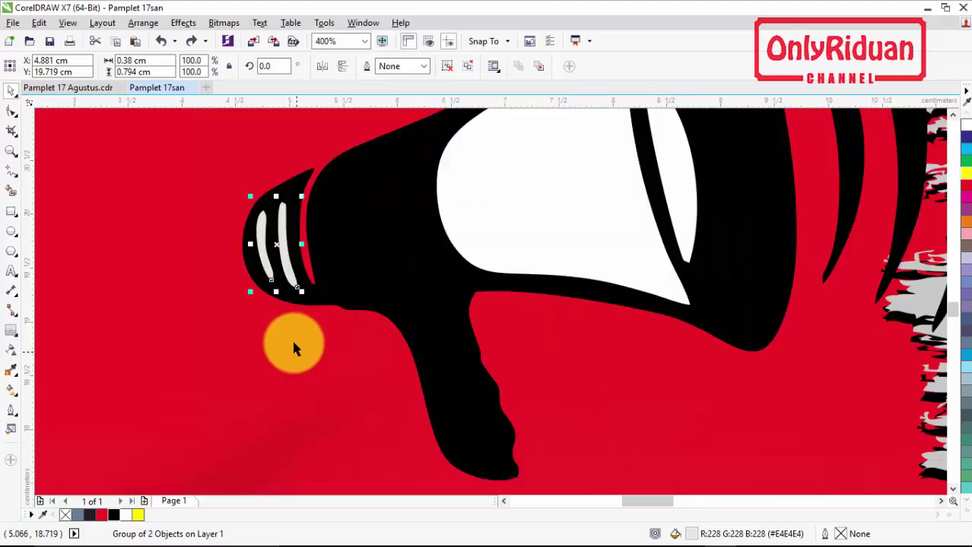
ctrl+click(282, 262)
shift+click(317, 301)
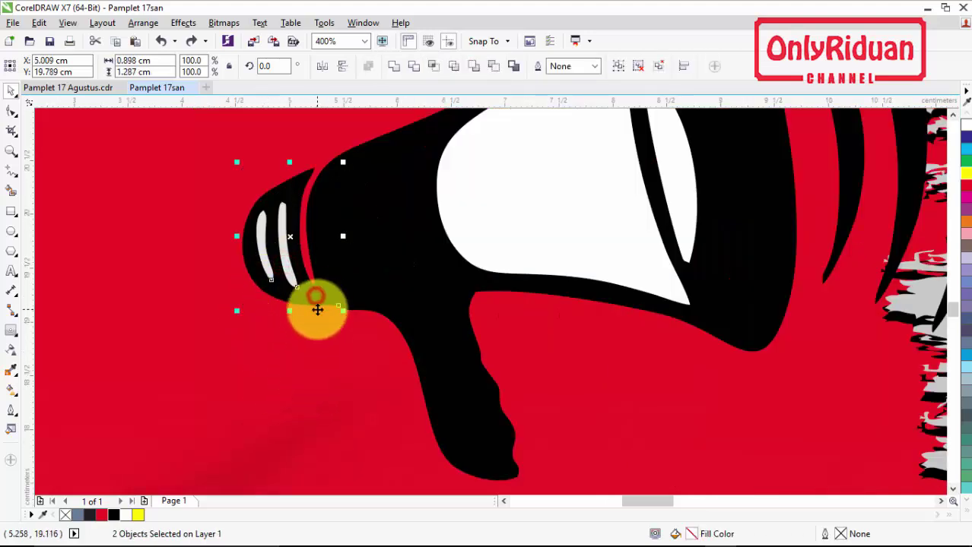
click(413, 68)
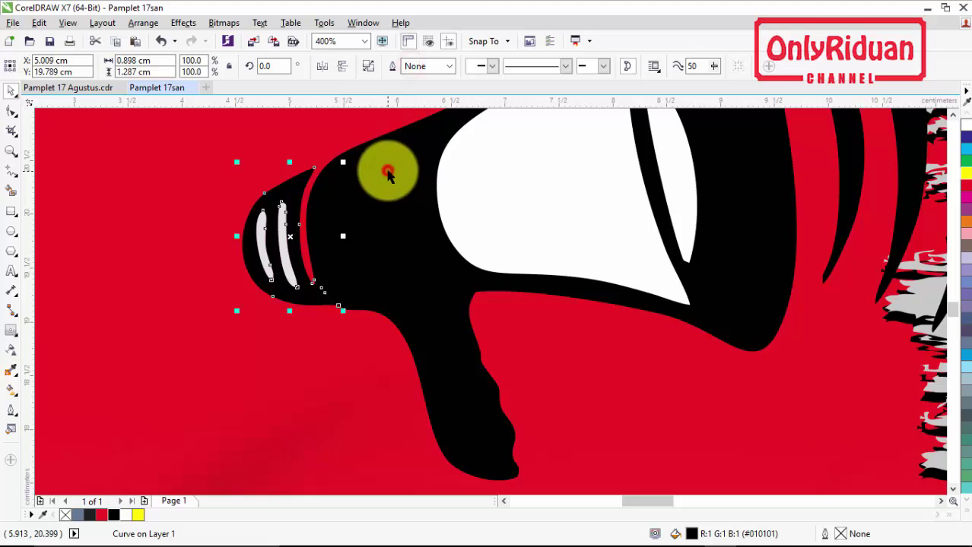
key(F5)
click(283, 242)
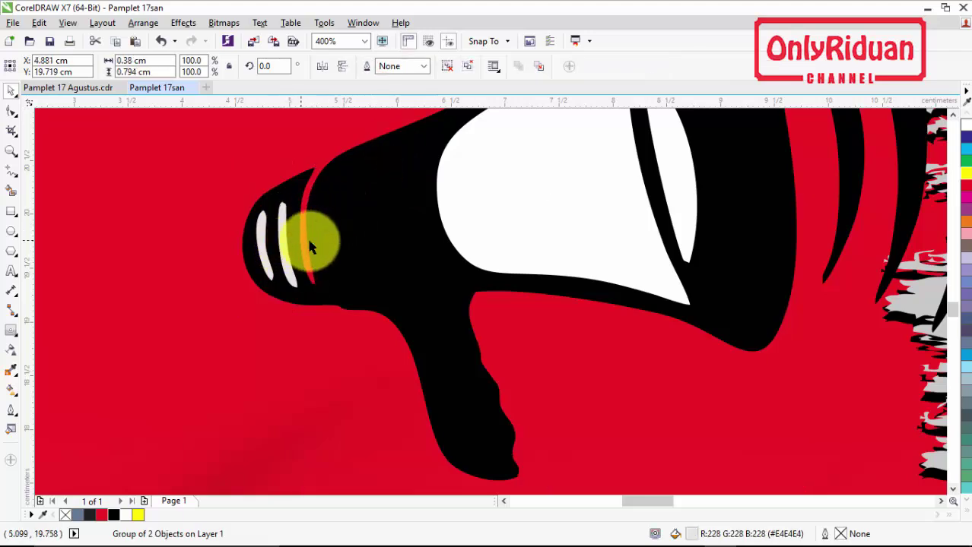
key(Escape)
- Select all megaphone pieces, scale them to about 3.8 by 2.9 cm and place them at the pointed end of the WORO - WORO banner
scroll(340, 225, down, 3)
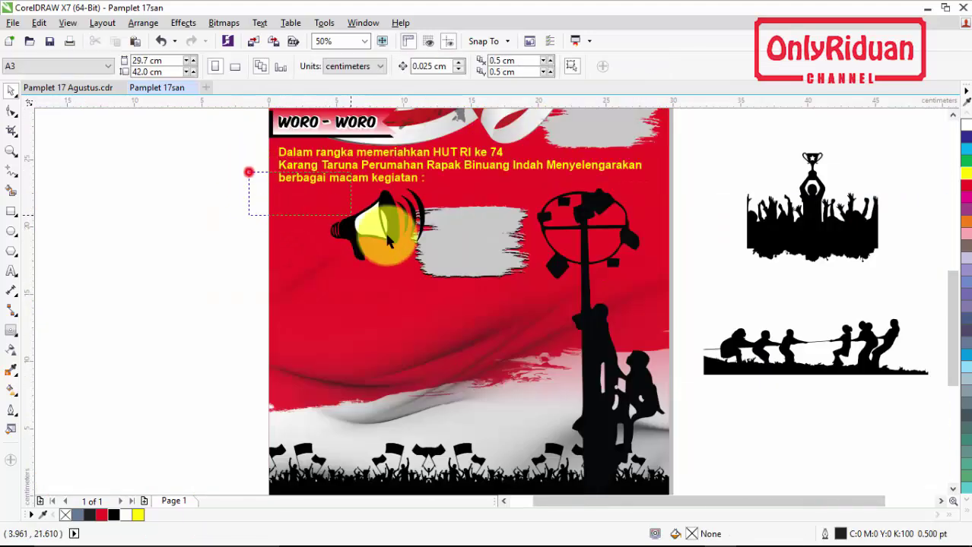
drag(448, 286, 449, 285)
click(952, 116)
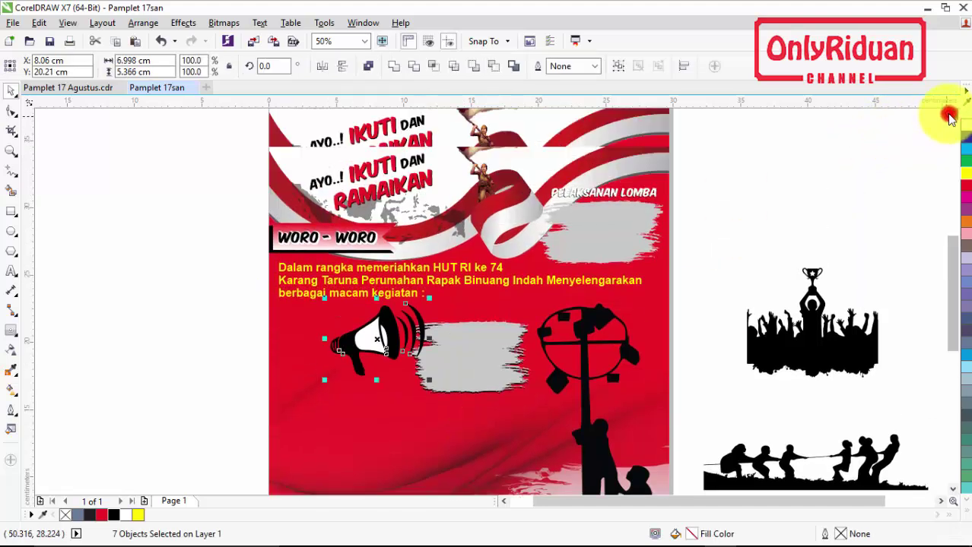
drag(427, 419, 381, 410)
drag(348, 364, 421, 282)
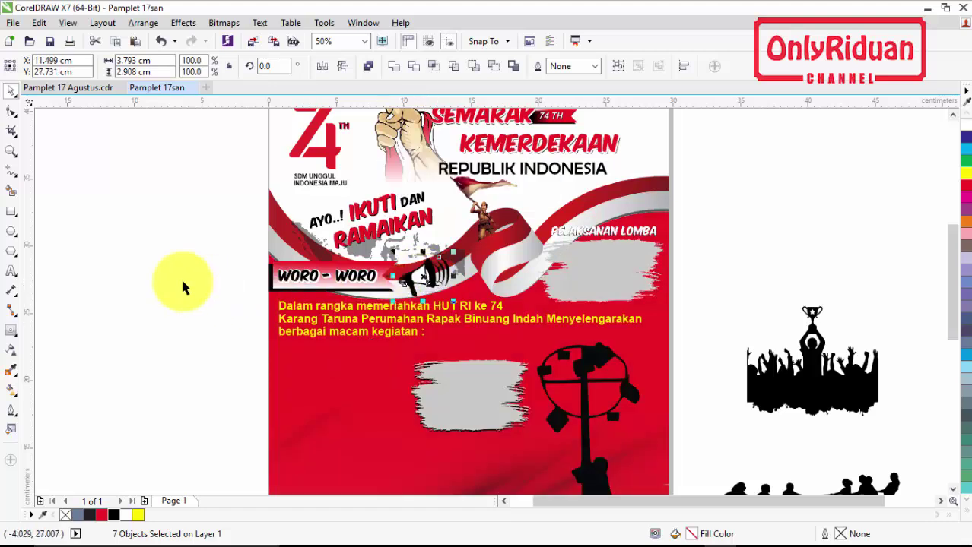
click(176, 264)
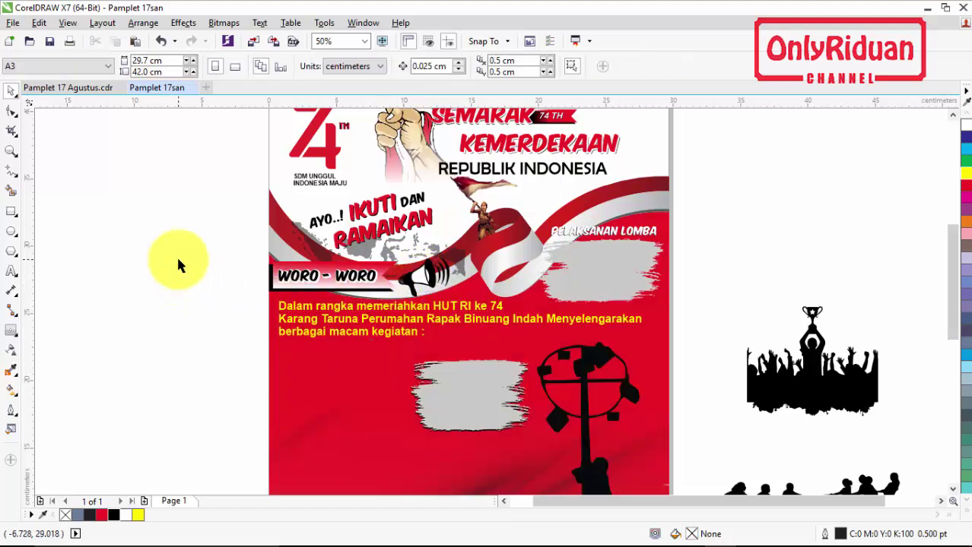
- Move the lower grey brush stroke off the page beside the crowd silhouette and delete the PELAKSANAN LOMBA heading with its brush backing
scroll(351, 266, down, 2)
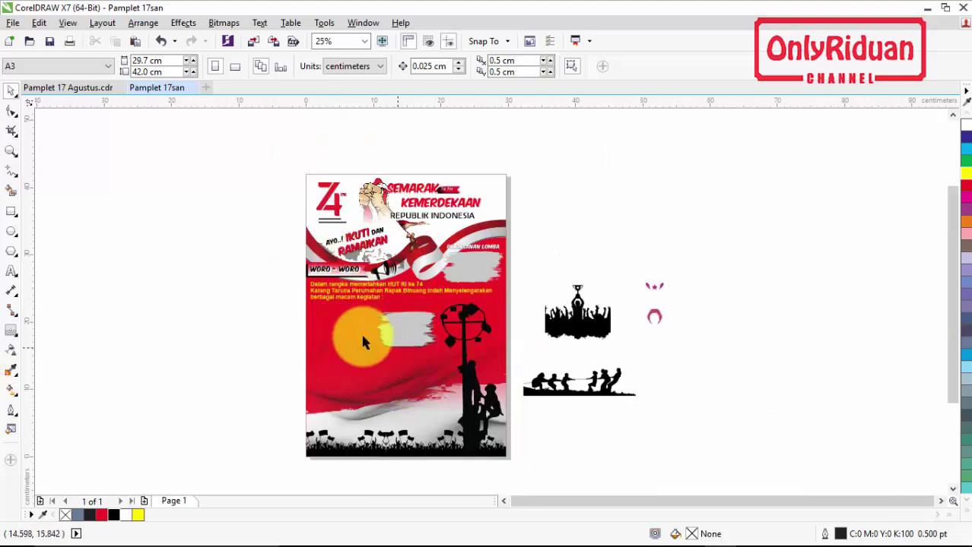
drag(441, 357, 442, 356)
drag(390, 339, 566, 262)
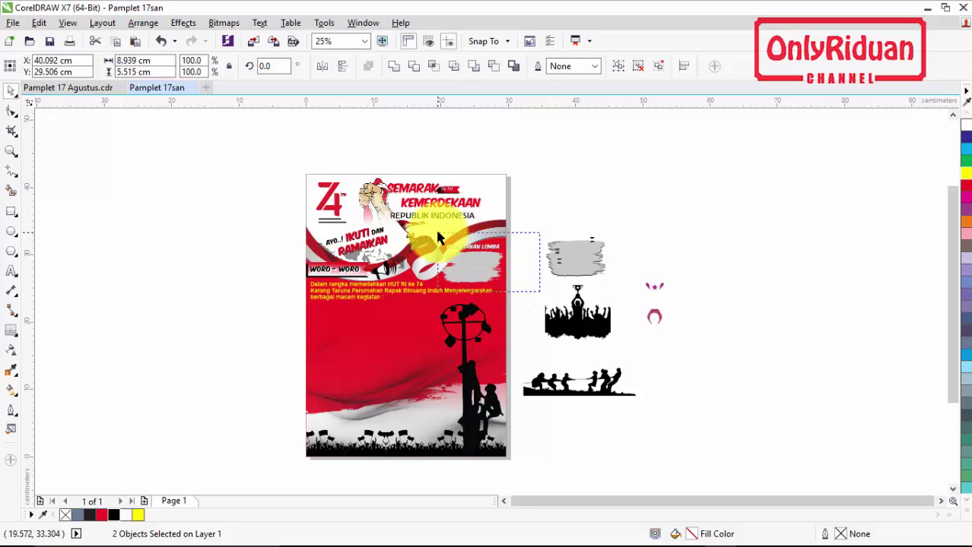
key(Delete)
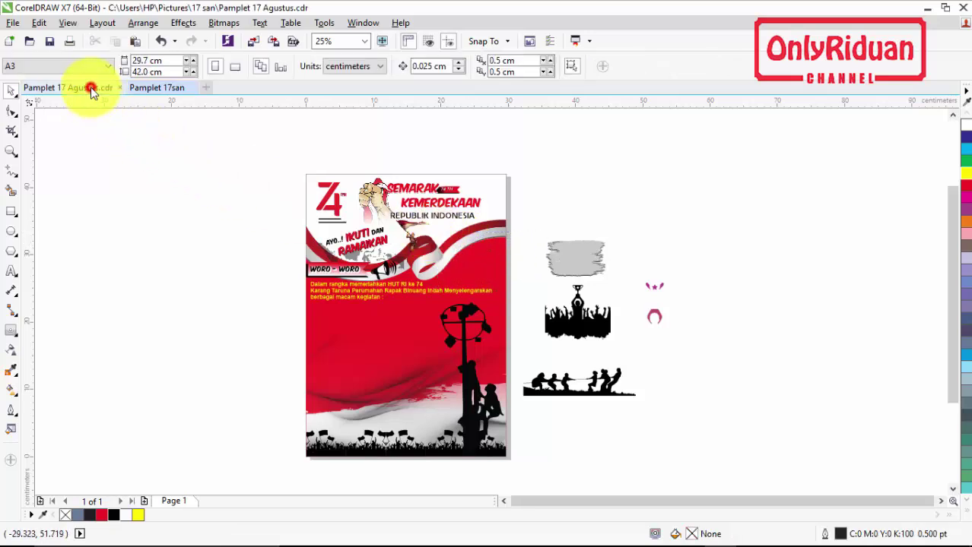
- Copy all activity schedule blocks with their silhouettes from Pamplet 17 Agustus.cdr into Pamplet 17san and place them below the yellow intro text
click(91, 89)
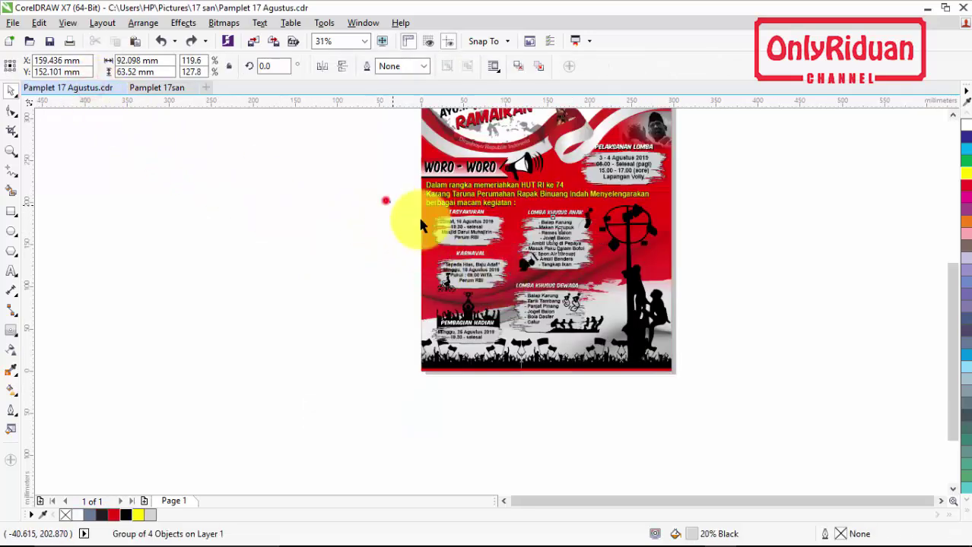
drag(420, 225, 614, 343)
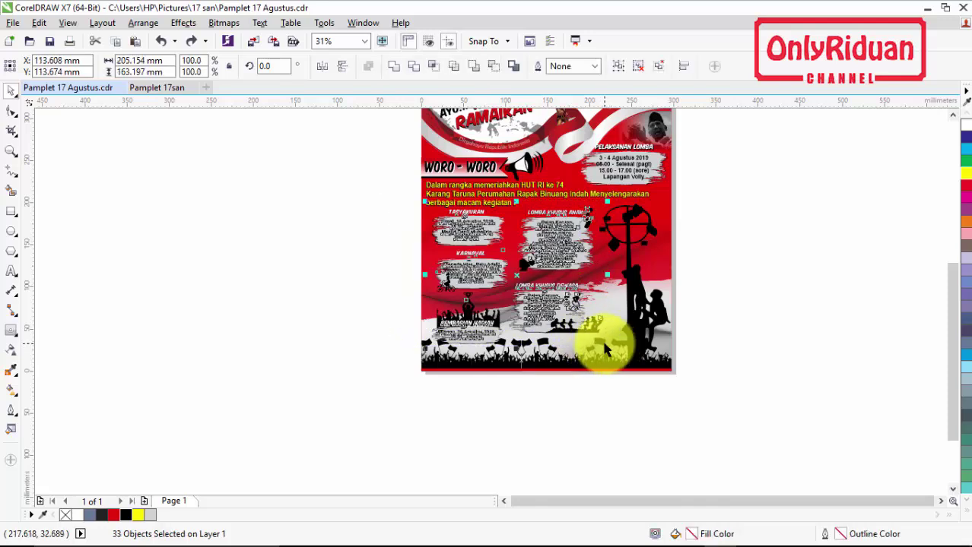
click(160, 88)
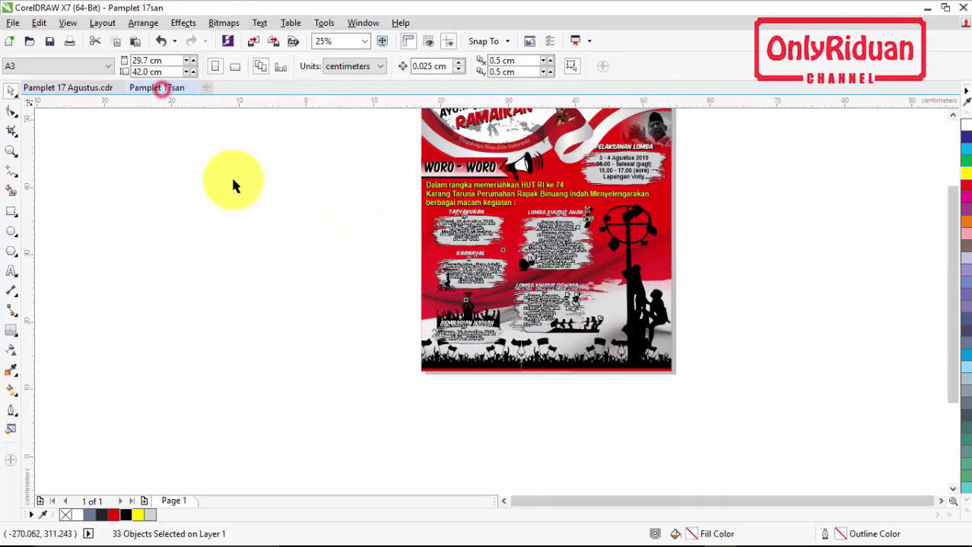
key(ctrl+v)
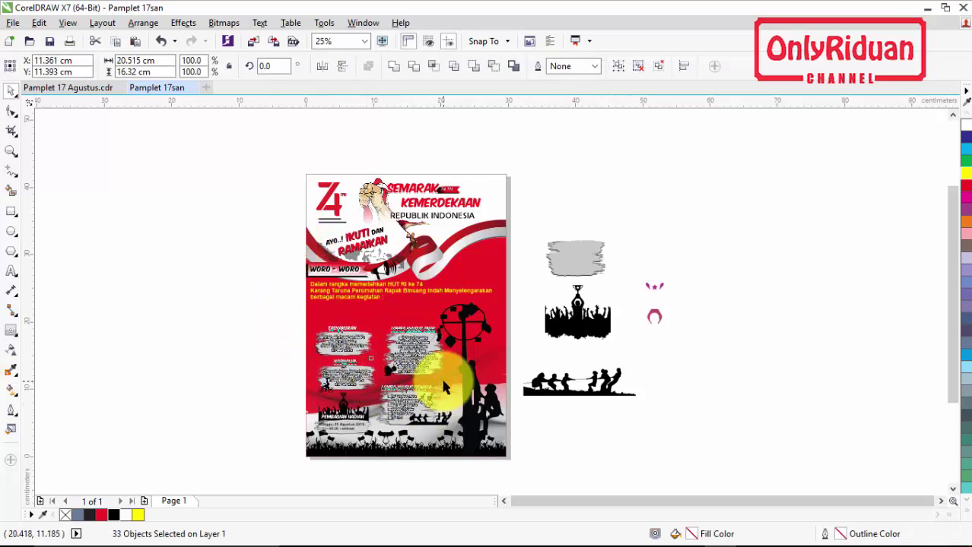
drag(445, 388, 381, 368)
click(237, 342)
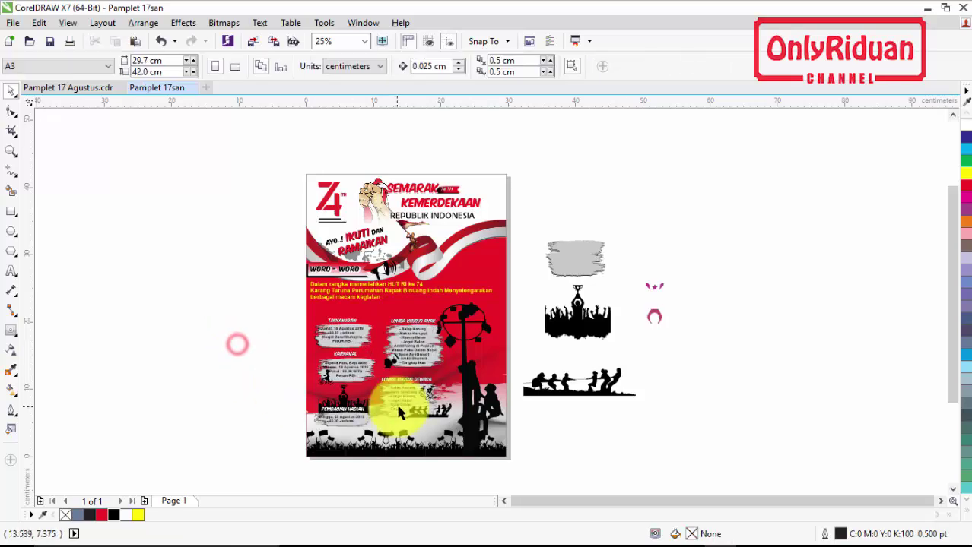
scroll(405, 411, up, 3)
click(501, 349)
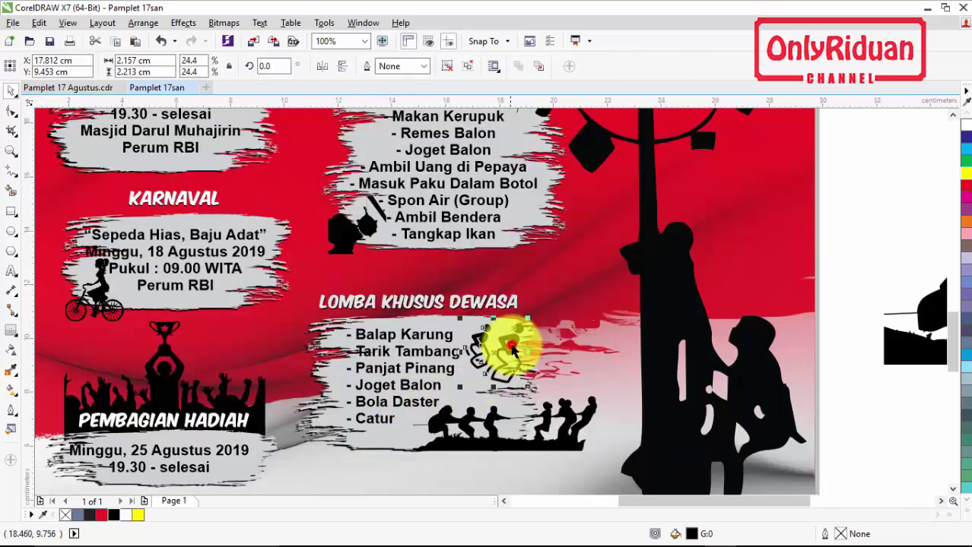
click(537, 423)
scroll(358, 401, down, 1)
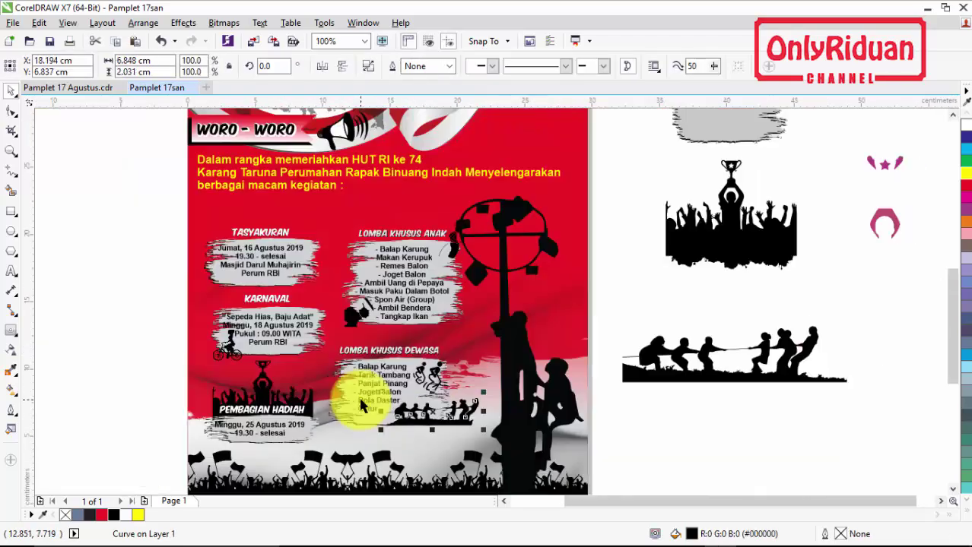
- Copy the complete PELAKSANAN LOMBA block from Pamplet 17 Agustus.cdr into Pamplet 17san and place it just beneath the ribbon near the page's right edge
click(81, 90)
drag(692, 199, 568, 141)
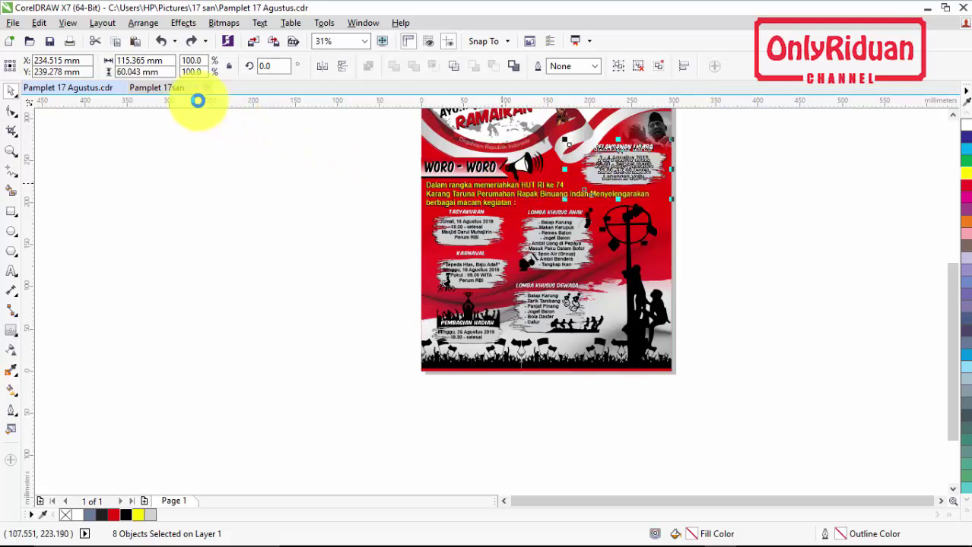
click(178, 88)
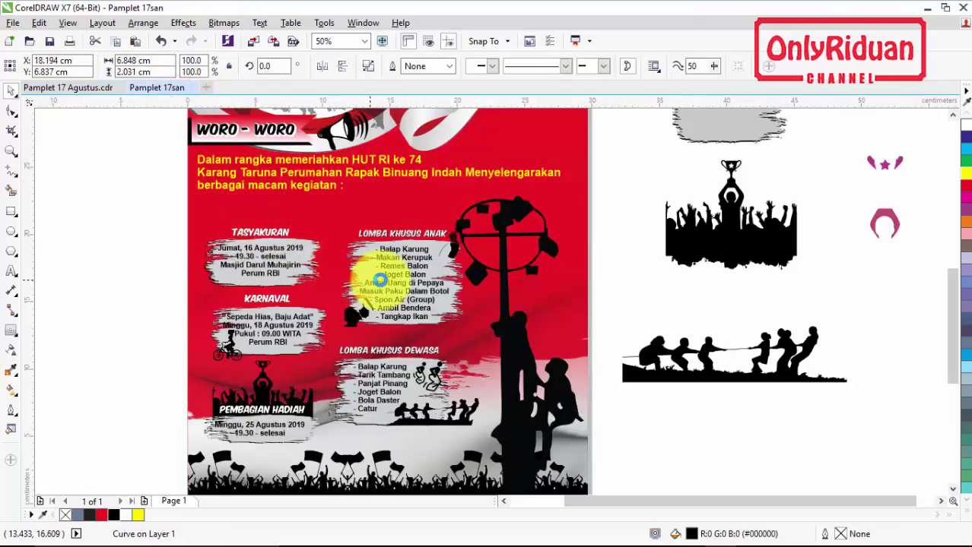
key(ctrl+v)
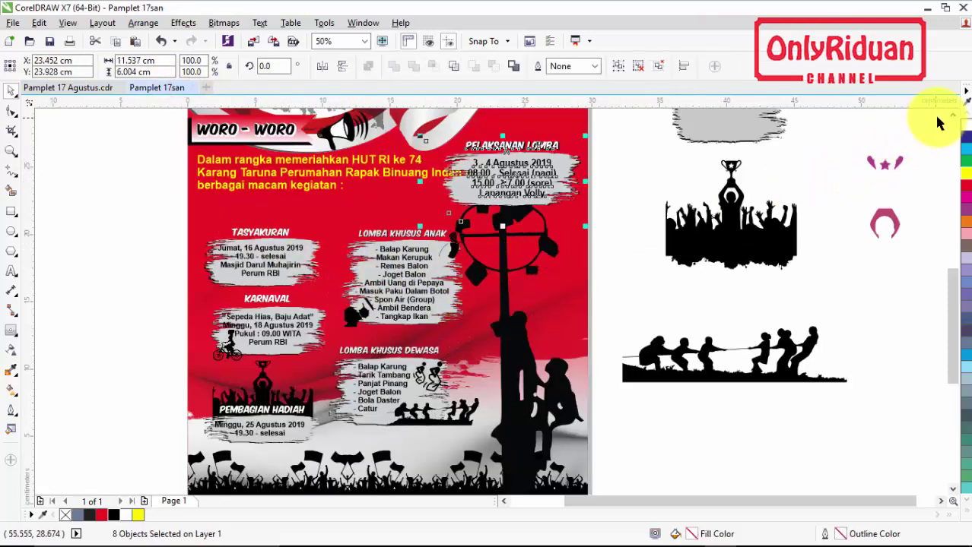
scroll(951, 114, up, 3)
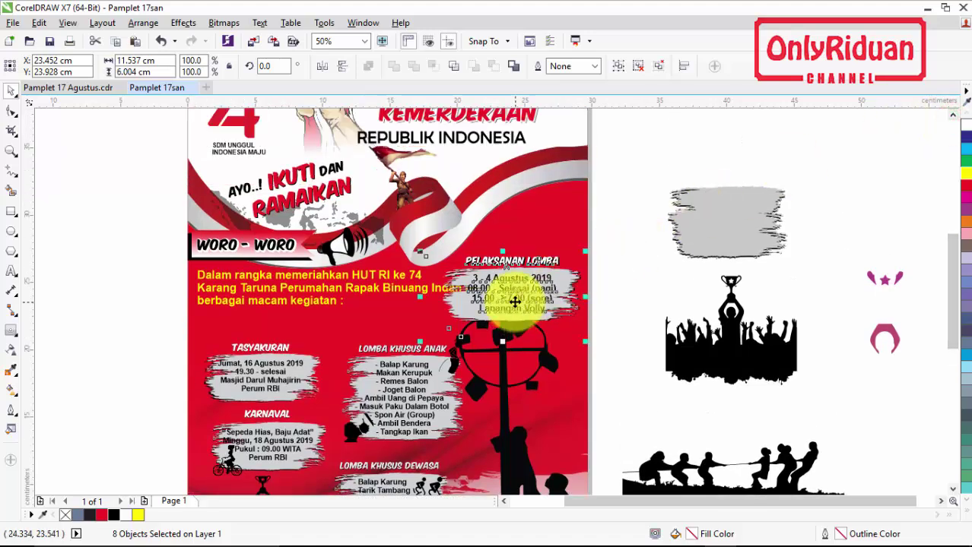
drag(504, 298, 501, 257)
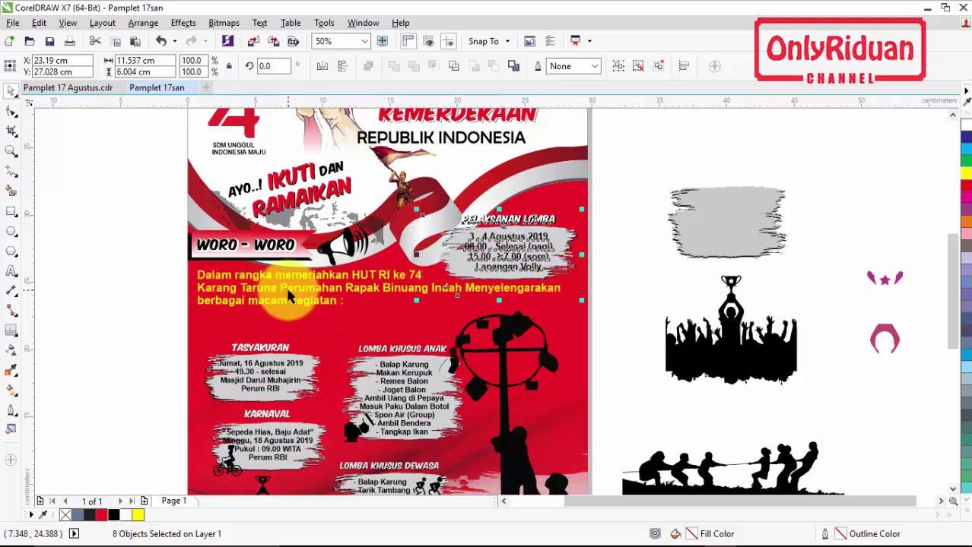
- Lower the yellow intro text slightly and shift the WORO - WORO banner with its megaphone down about 0.7 cm
click(308, 279)
drag(308, 279, 308, 283)
drag(149, 204, 395, 282)
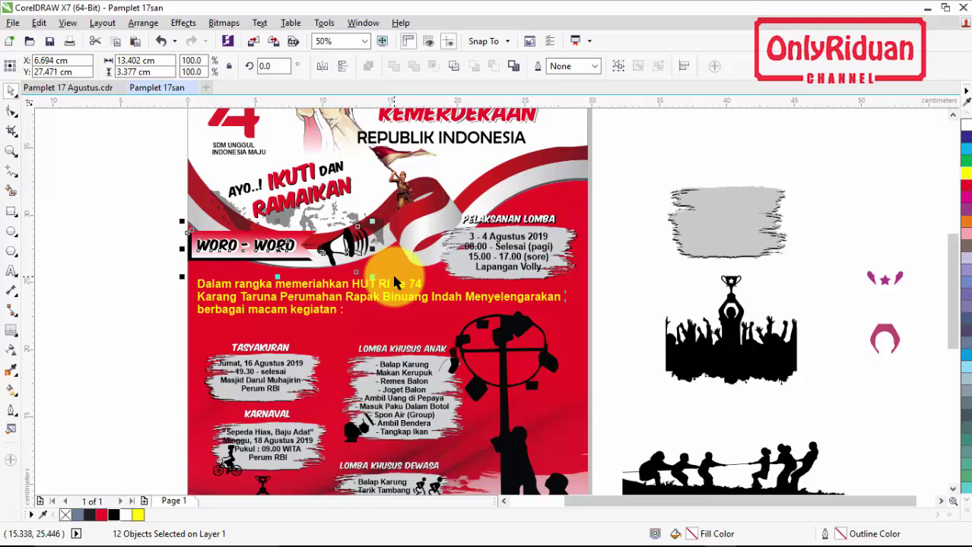
key(Down)
key(Down)
key(Down)
key(Down)
key(Down)
key(Down)
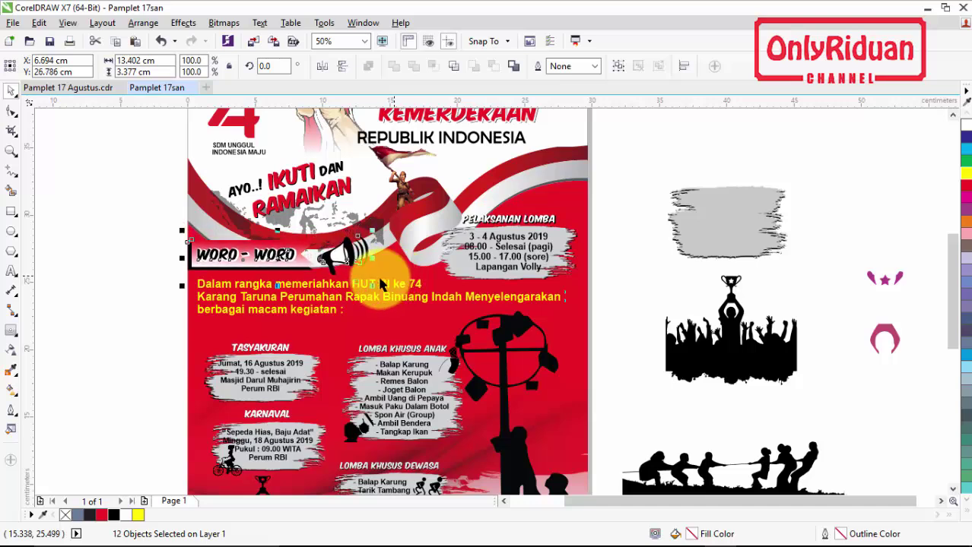
click(125, 318)
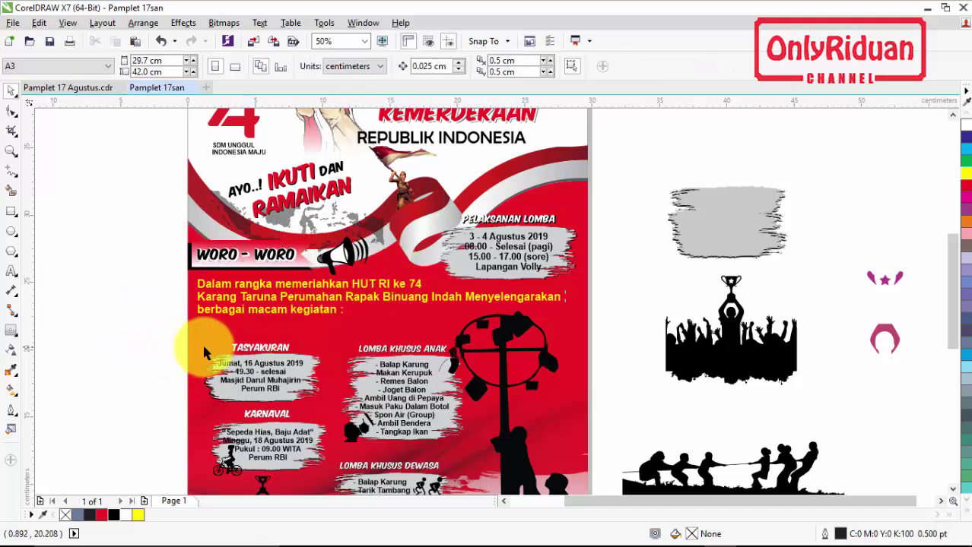
- Select the PELAKSANAN LOMBA heading, brush backing and schedule text together and shift them slightly down, closer to the yellow intro text
drag(614, 297, 414, 206)
key(Down)
key(Down)
key(Down)
key(Down)
key(Down)
key(Down)
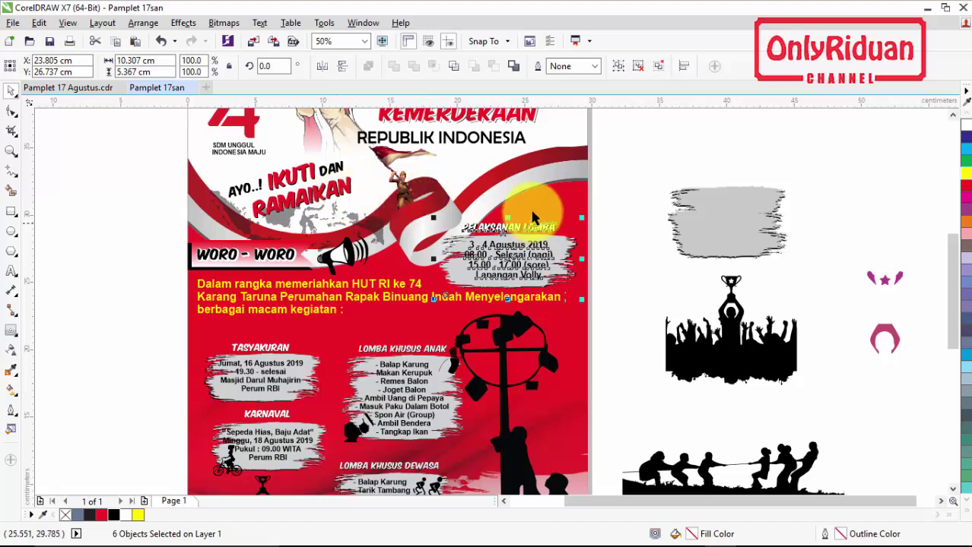
- Import the presiden-soekarno image at about 7.7 by 4.8 cm, placed over the ribbon and PELAKSANAN LOMBA heading at the page's right edge
click(12, 23)
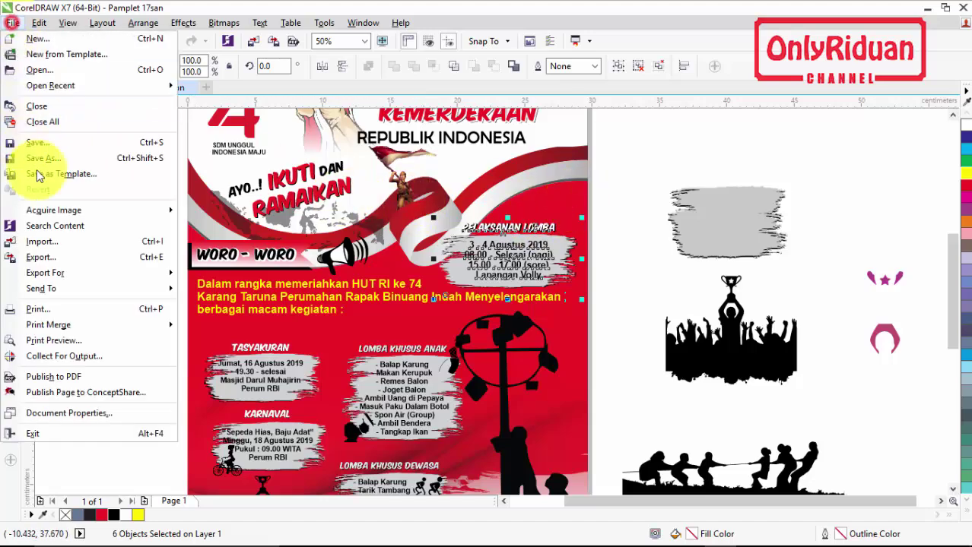
click(44, 241)
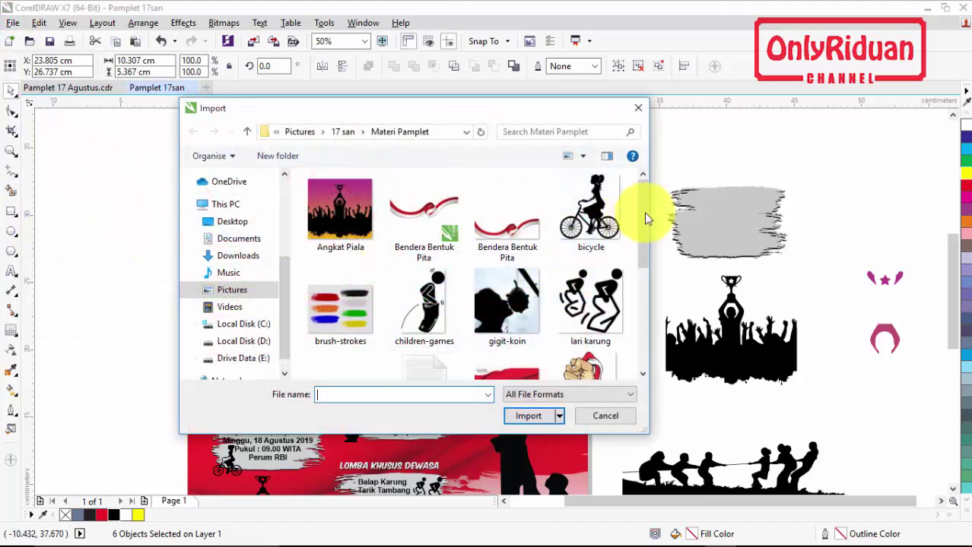
drag(644, 212, 645, 303)
click(590, 270)
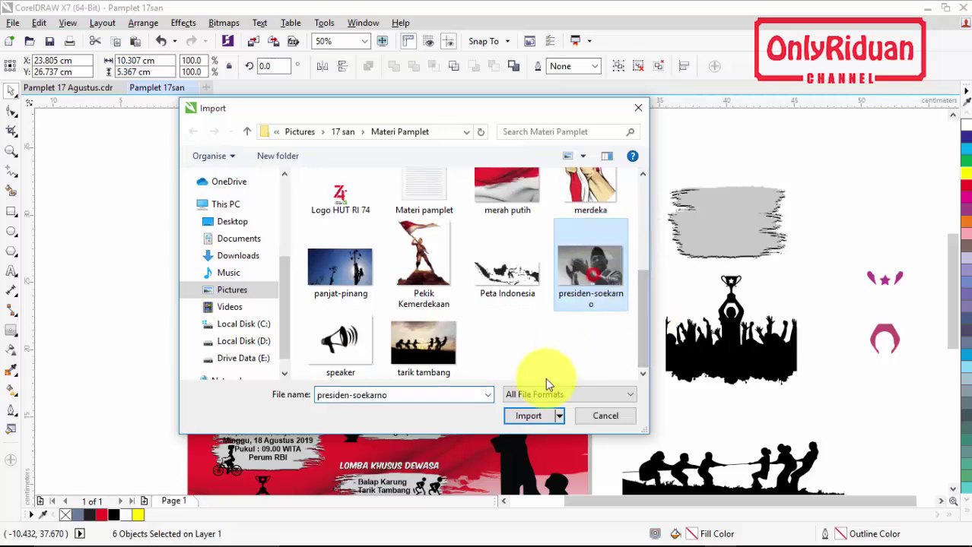
click(530, 416)
drag(483, 173, 583, 266)
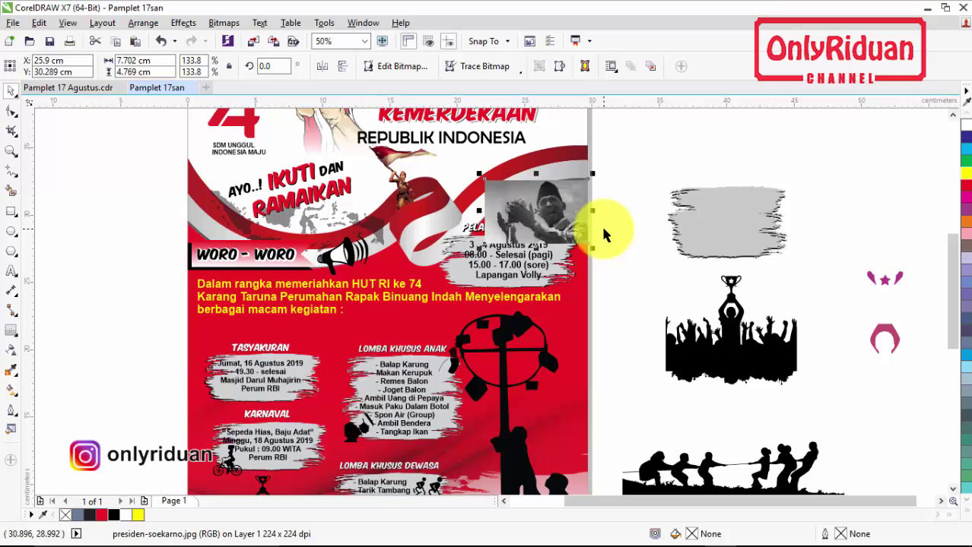
- PowerClip the presiden-soekarno photo inside the red curved background shape
right_click(546, 199)
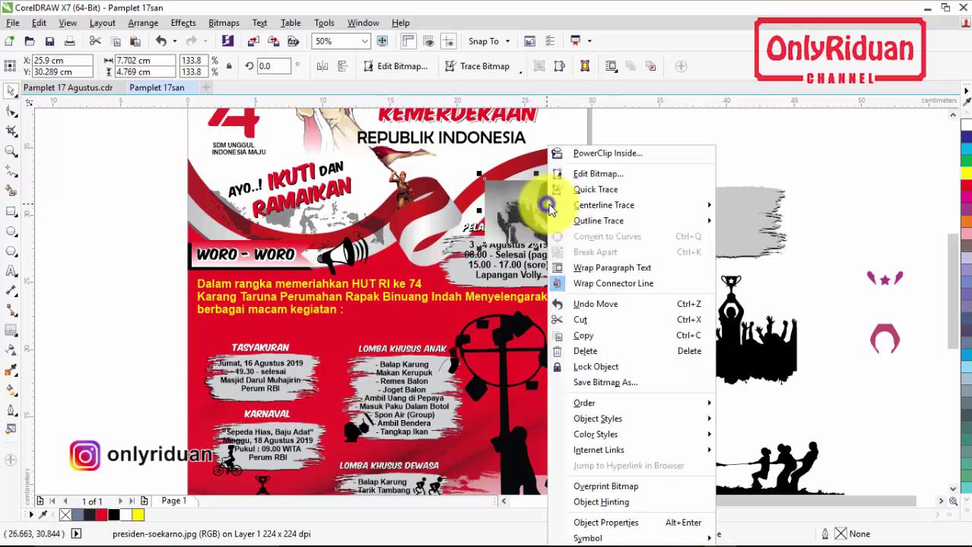
click(597, 153)
click(569, 324)
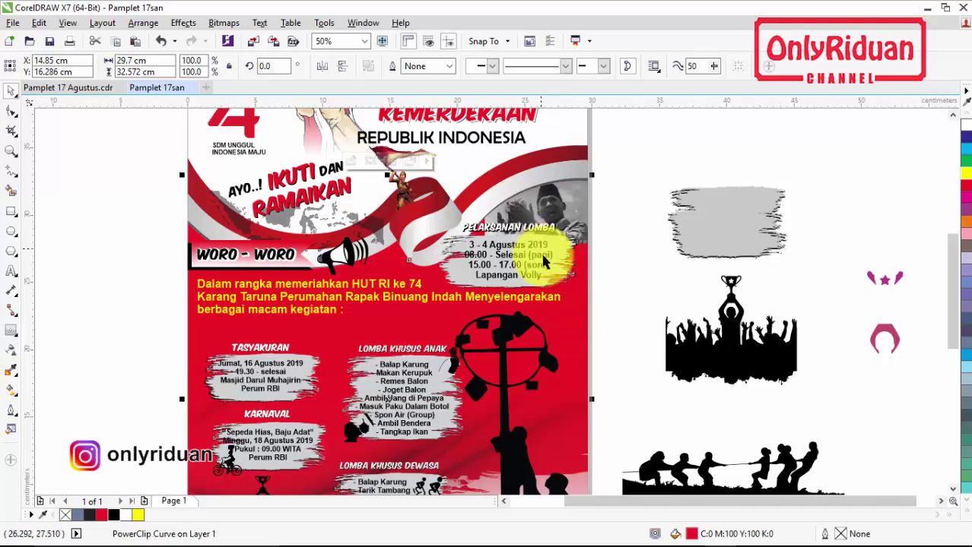
- Nudge the PELAKSANAN LOMBA block down slightly beneath the clipped photo
drag(606, 304, 435, 219)
key(Down)
key(Down)
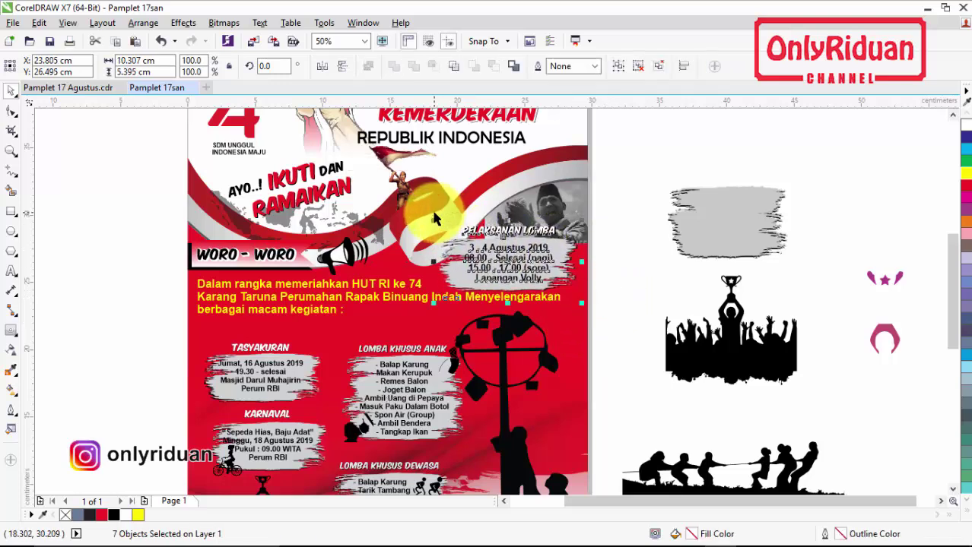
- Open the red background's PowerClip contents for editing and start the Transparency tool on the presiden-soekarno photo
scroll(541, 197, up, 1)
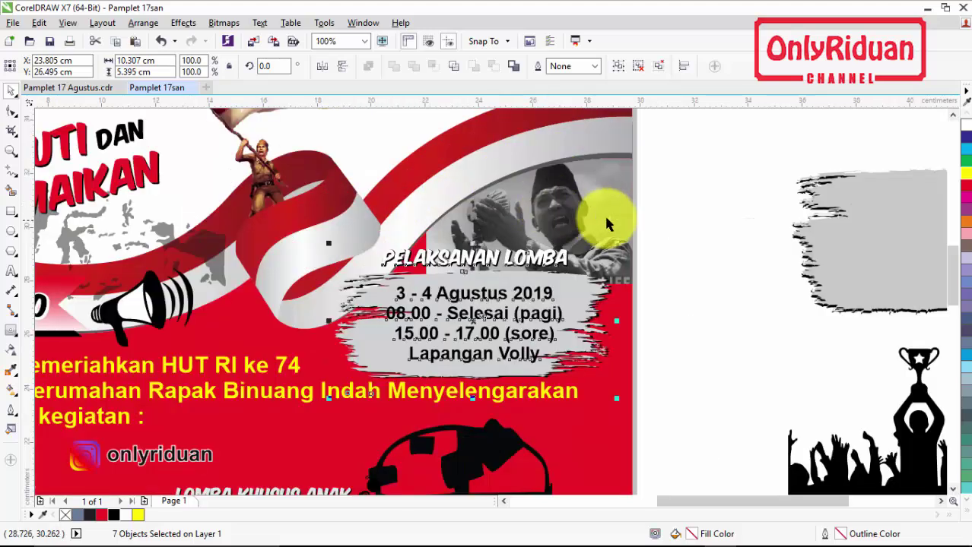
right_click(589, 199)
click(639, 174)
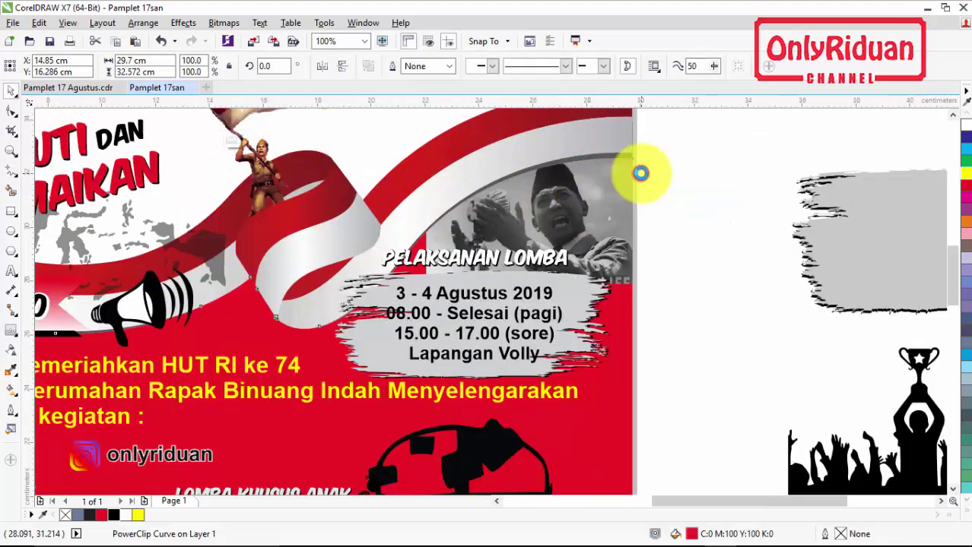
click(581, 214)
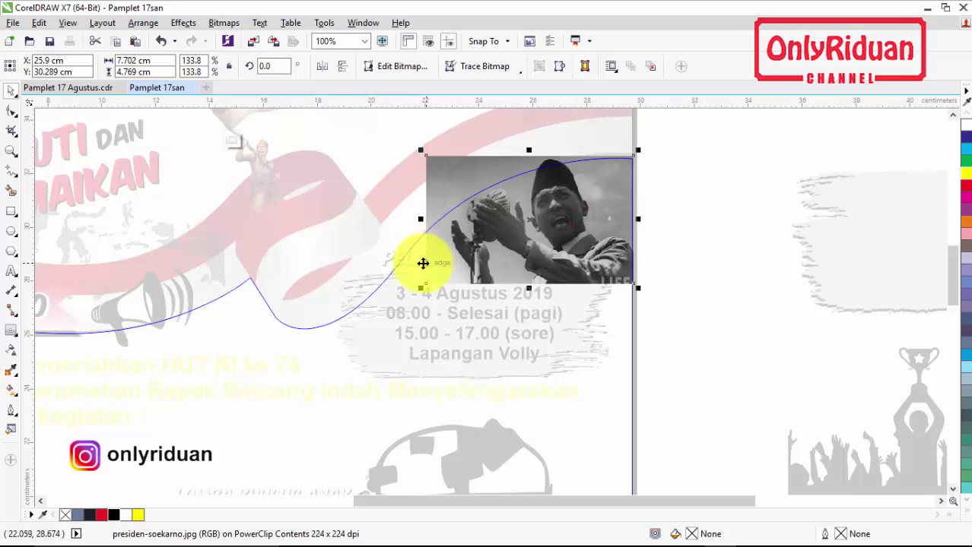
click(12, 351)
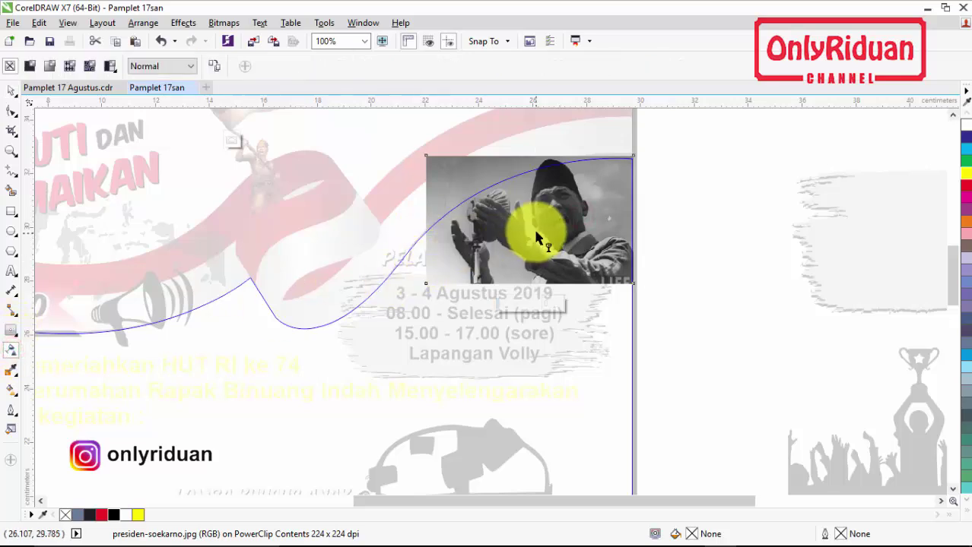